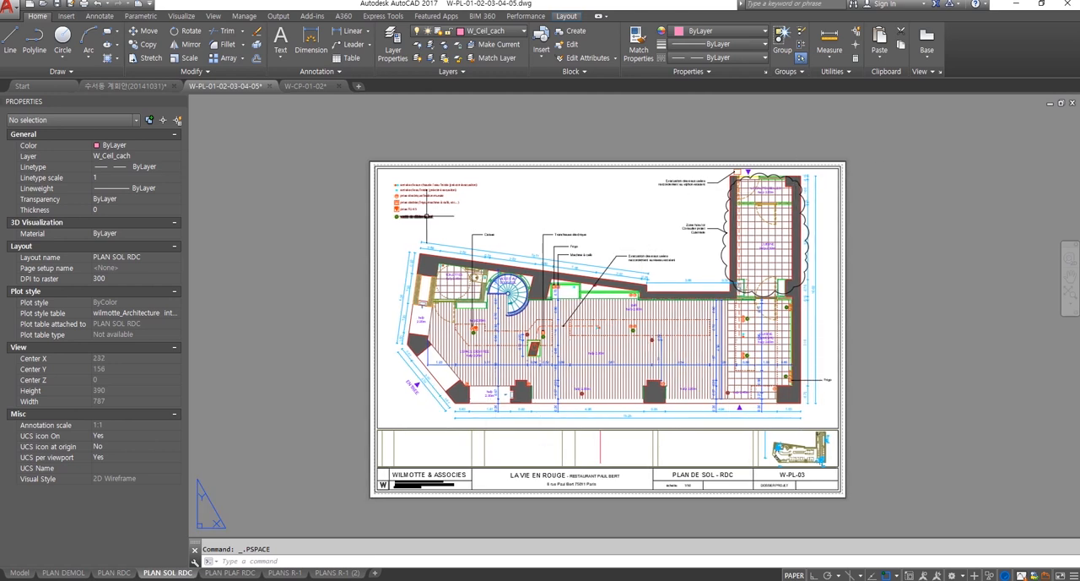
Step: Switch from the PLAN SOL RDC layout to model space and examine the RDC floor plan with its overlapping layers
middle_drag(609, 256, 611, 258)
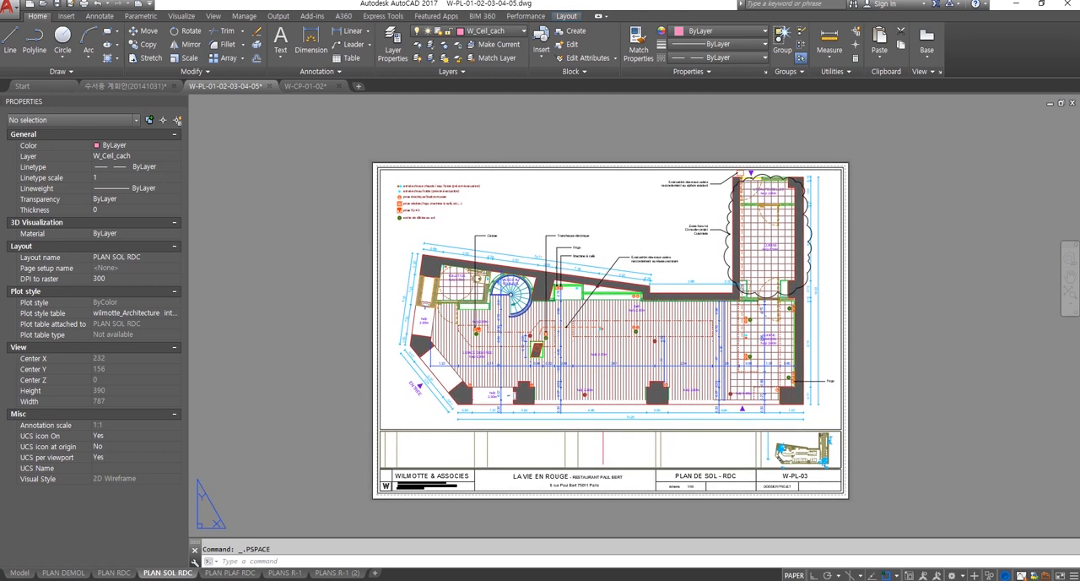
scroll(808, 271, up, 2)
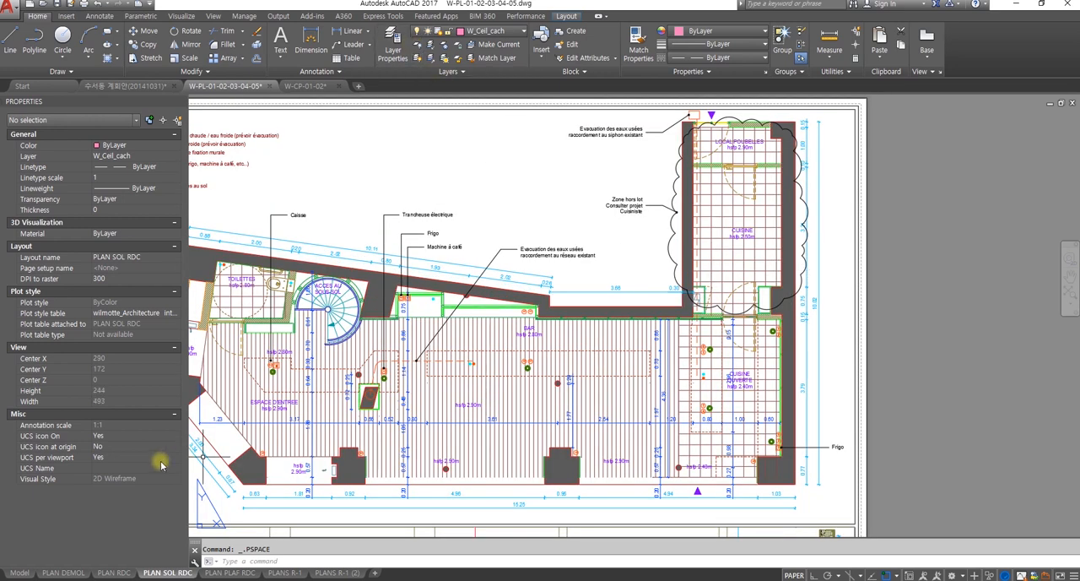
click(22, 572)
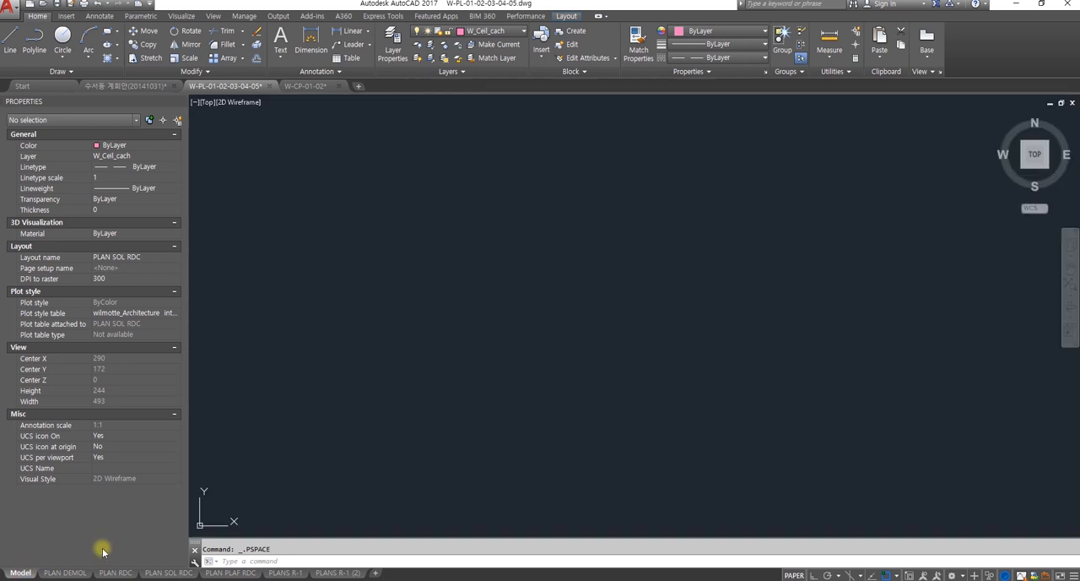
scroll(451, 445, up, 8)
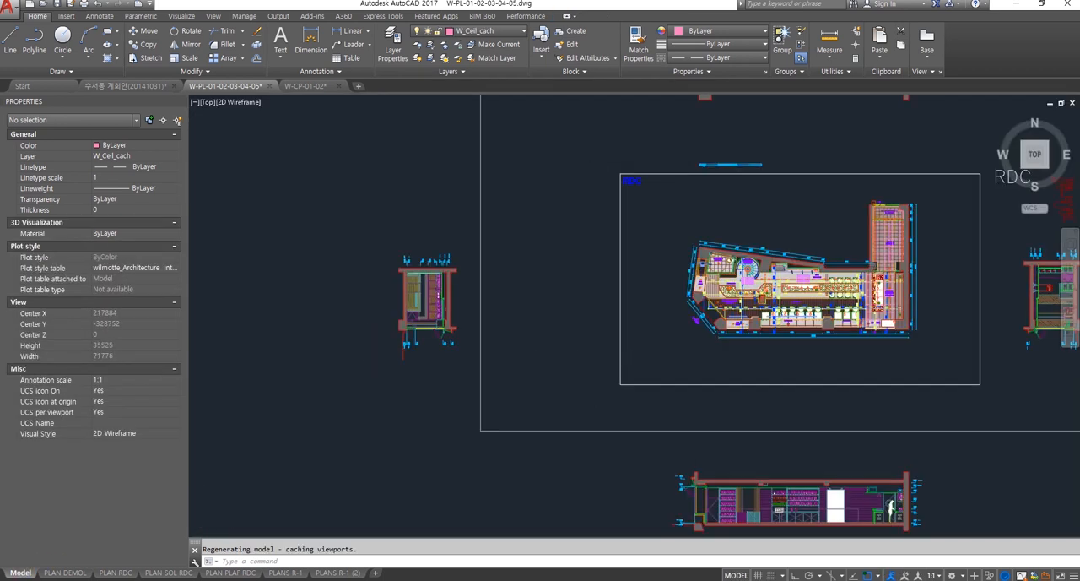
middle_drag(395, 469, 297, 503)
middle_drag(795, 471, 638, 472)
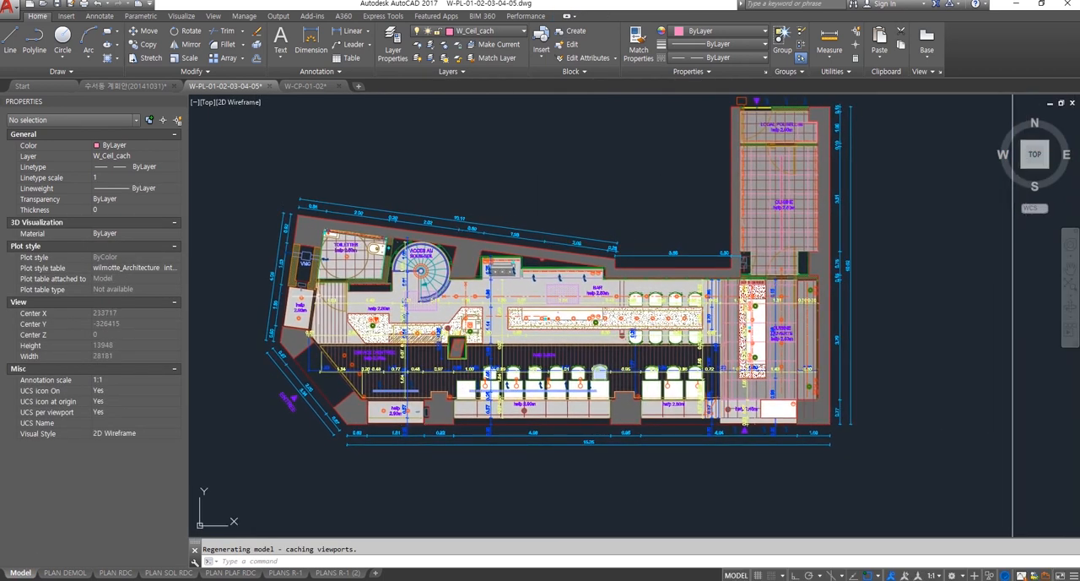
middle_drag(878, 376, 888, 414)
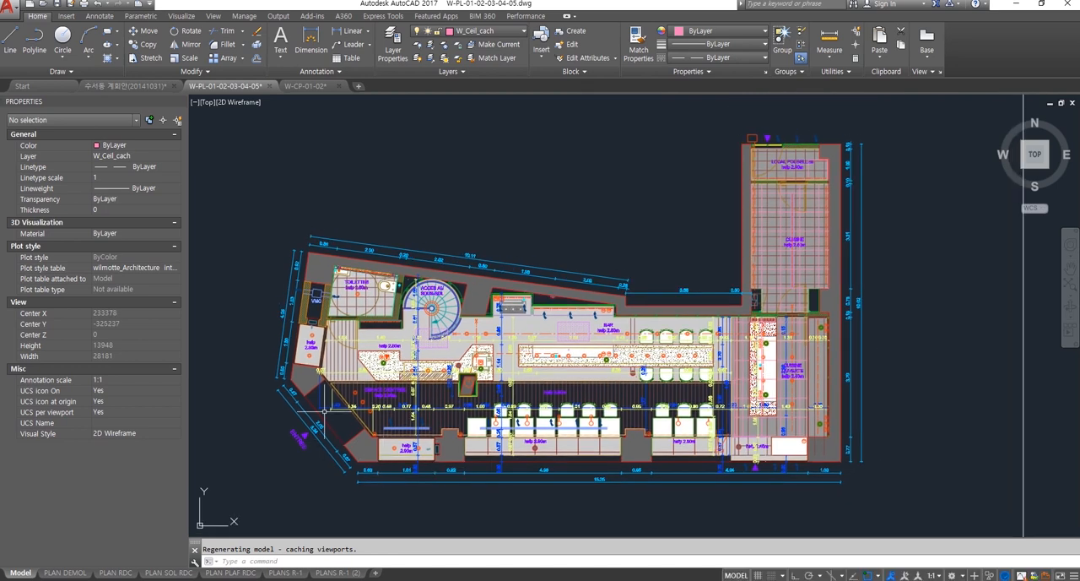
Step: Return to the PLAN SOL RDC layout and examine how the floor plan is displayed on the sheet
click(169, 572)
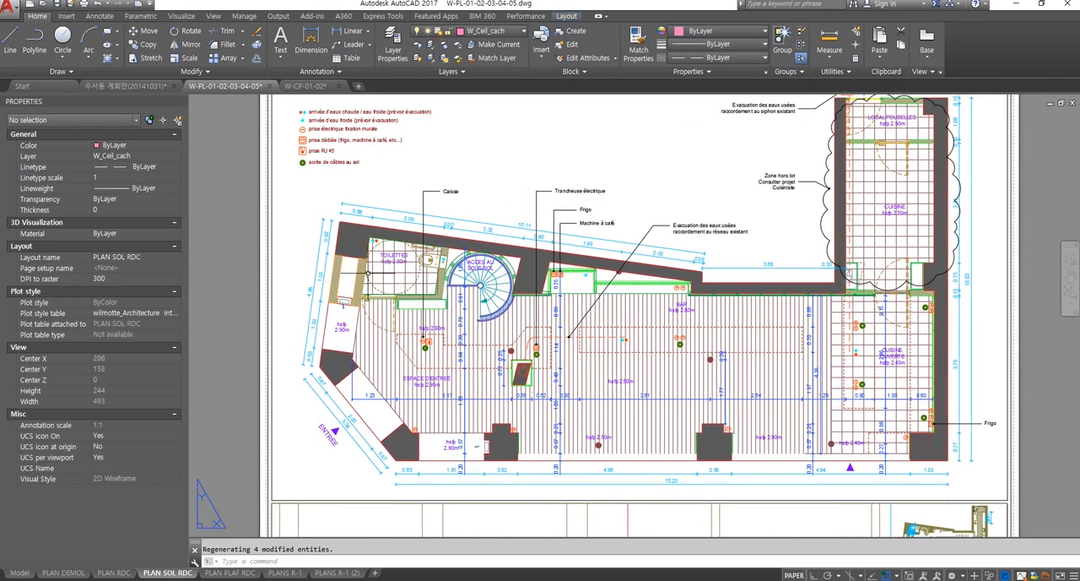
scroll(716, 416, down, 3)
scroll(681, 416, up, 4)
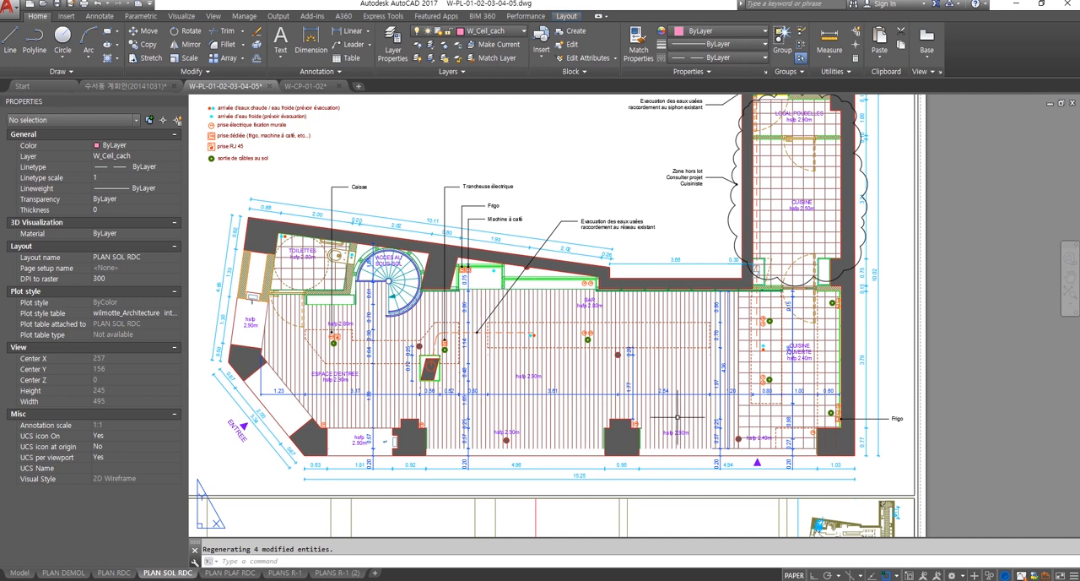
middle_drag(659, 411, 682, 421)
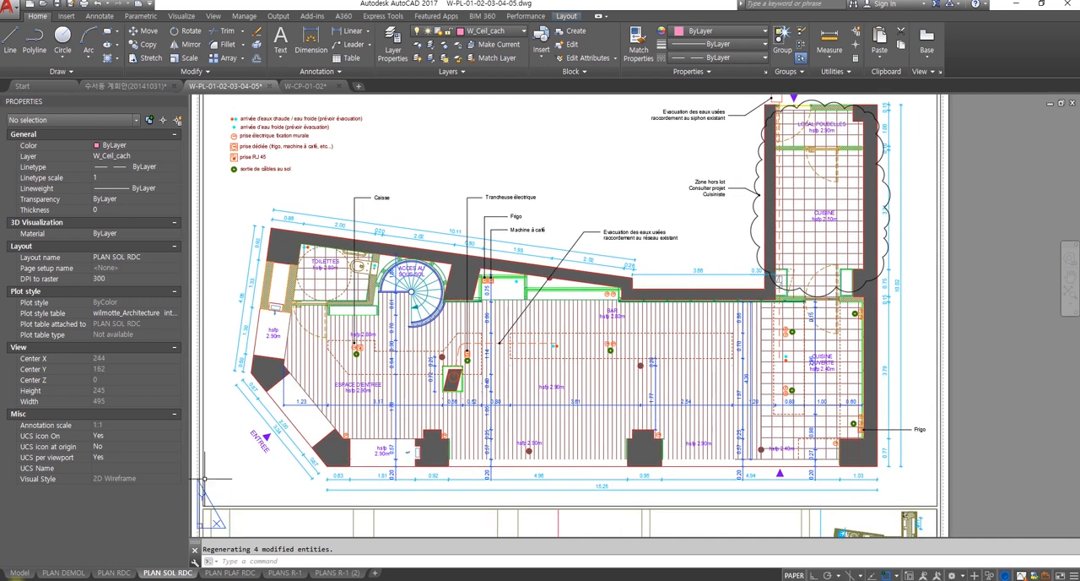
middle_drag(651, 360, 649, 388)
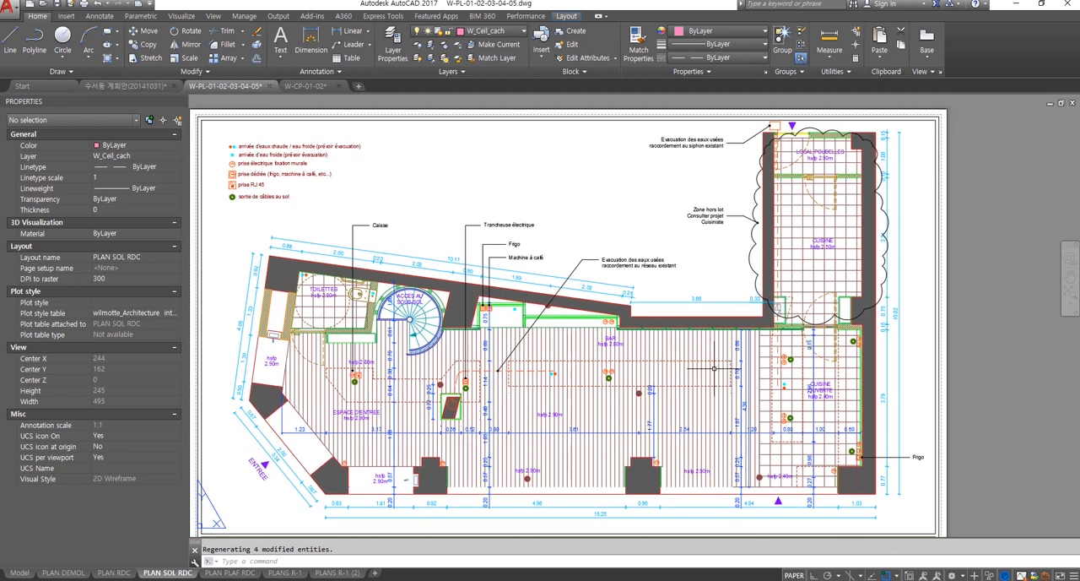
Step: Activate the floor plan viewport and inspect the viewport-specific layer properties, including VP Freeze, in the Layer Properties Manager
double_click(920, 310)
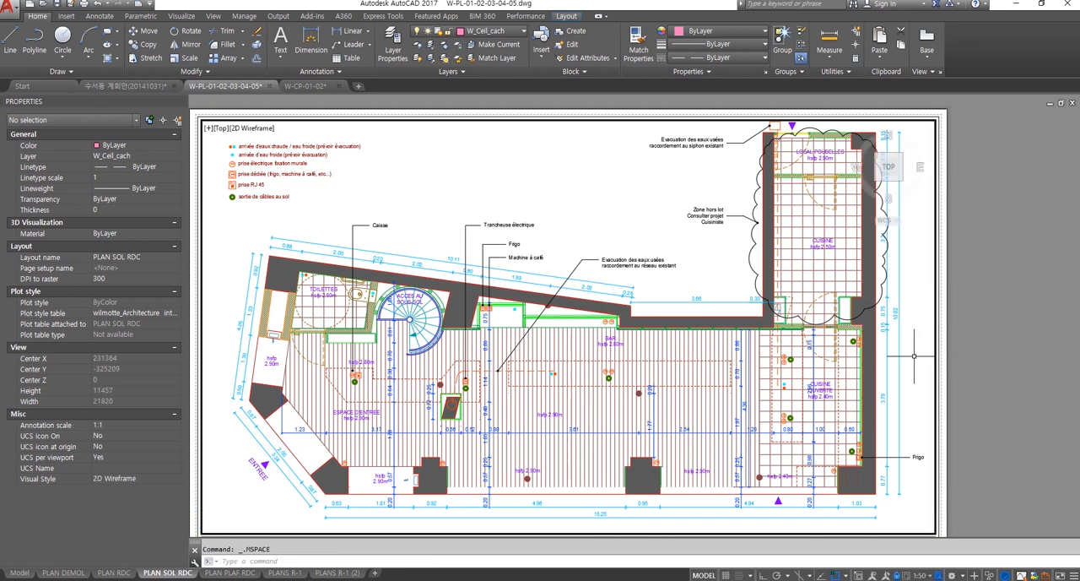
click(395, 43)
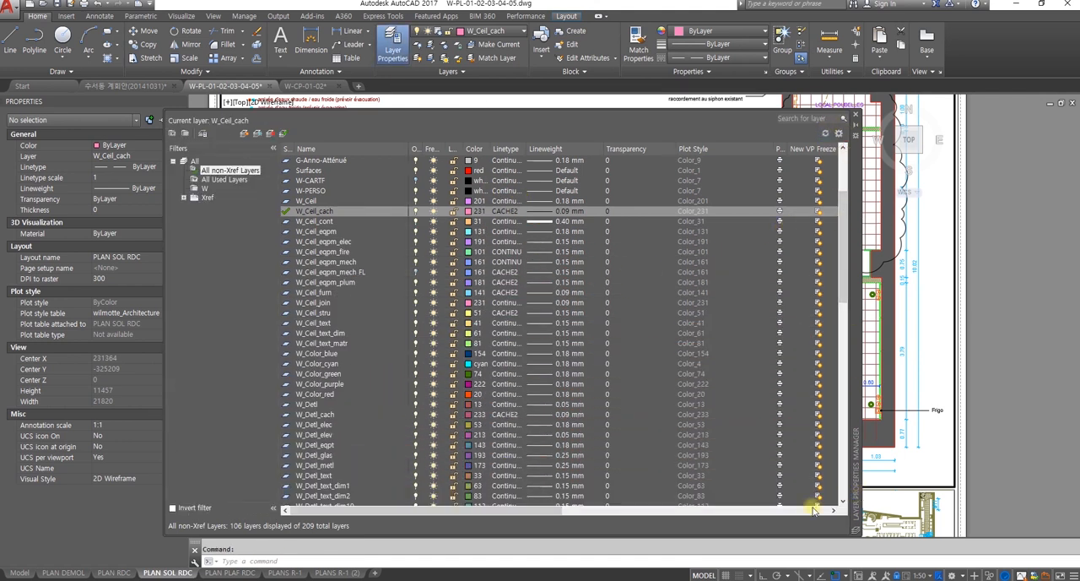
click(534, 509)
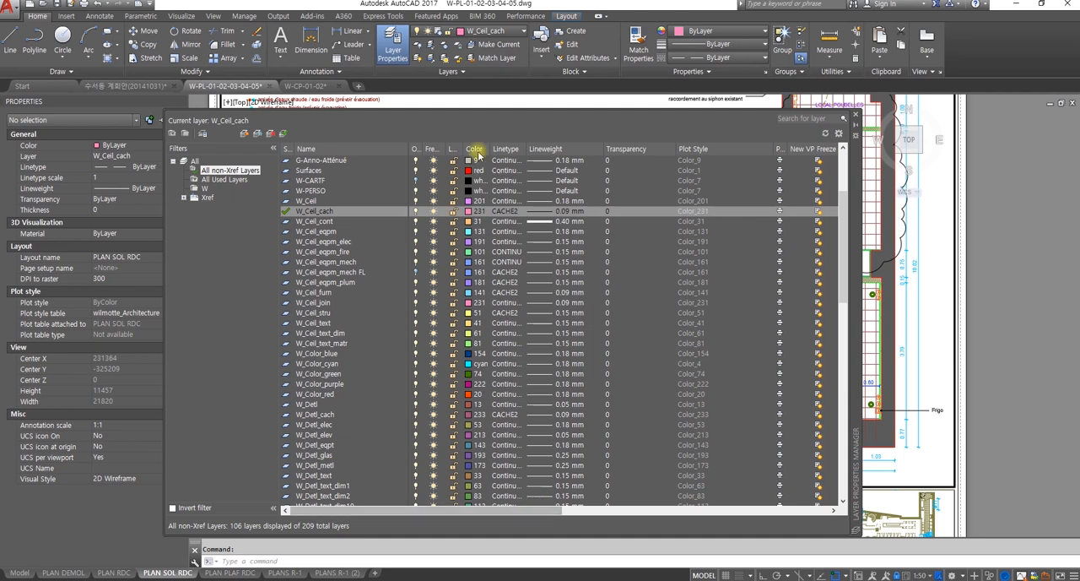
drag(547, 515, 475, 503)
click(674, 512)
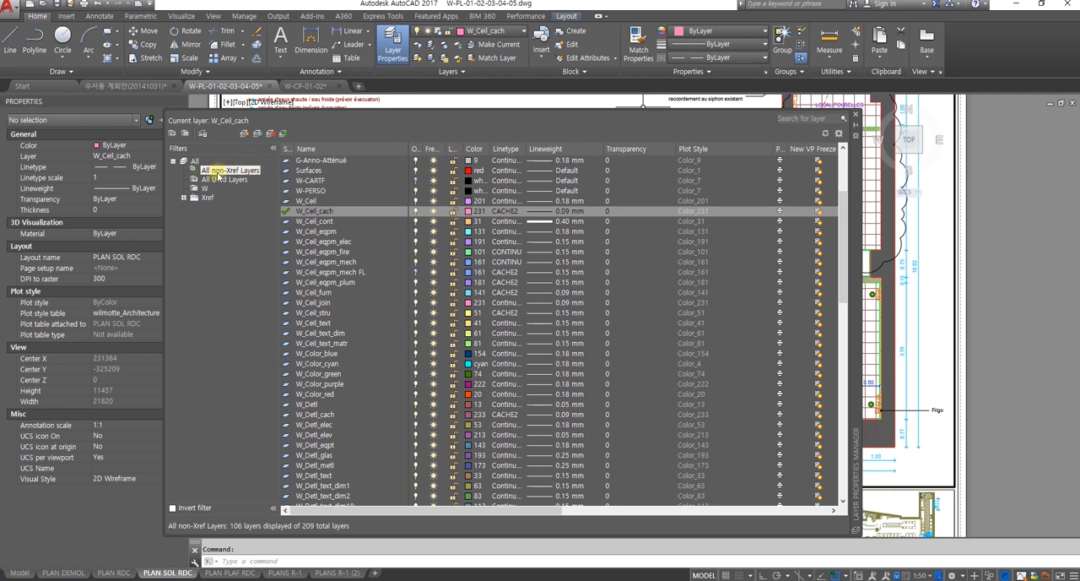
drag(513, 512, 682, 524)
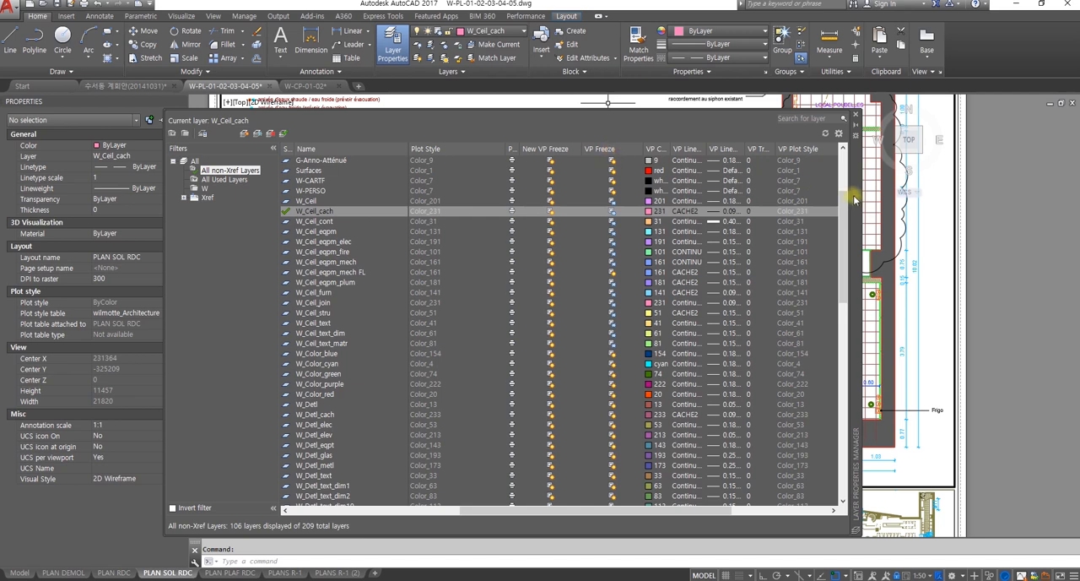
Step: Return to paper space and close the Layer Properties Manager
double_click(1015, 276)
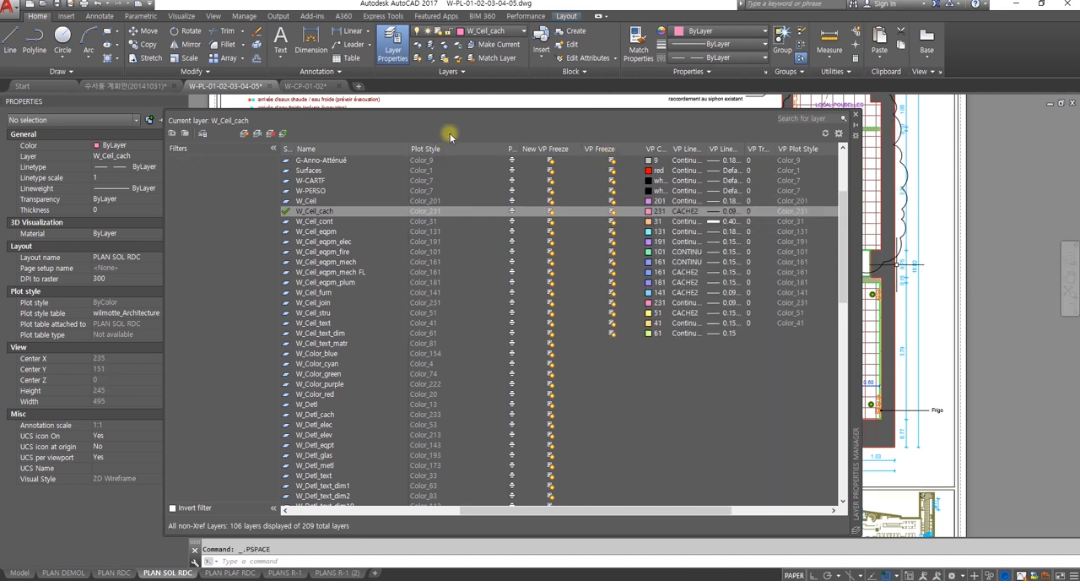
click(855, 115)
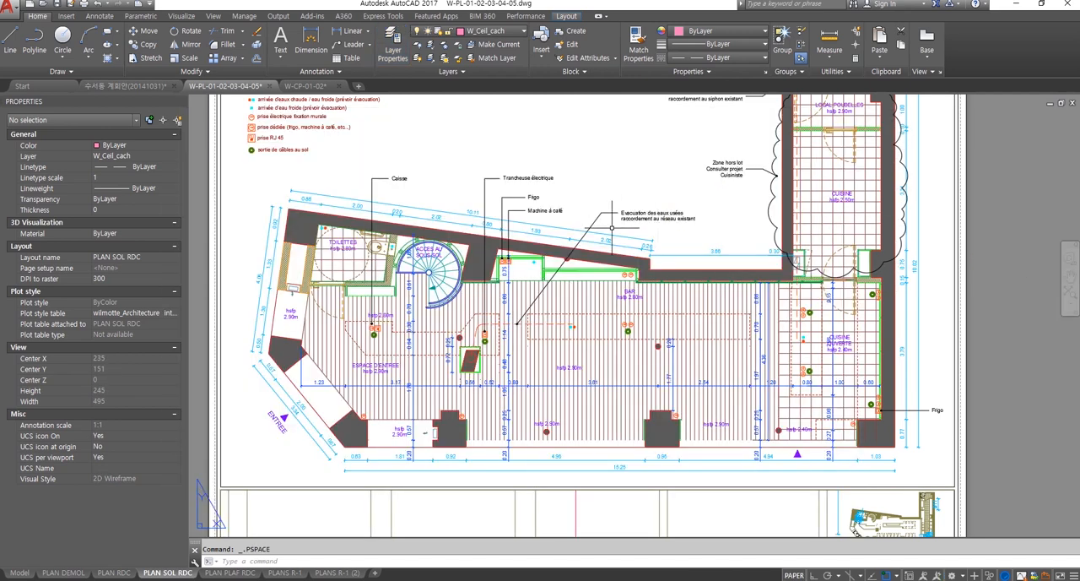
scroll(559, 285, down, 3)
scroll(597, 300, up, 1)
scroll(597, 300, up, 3)
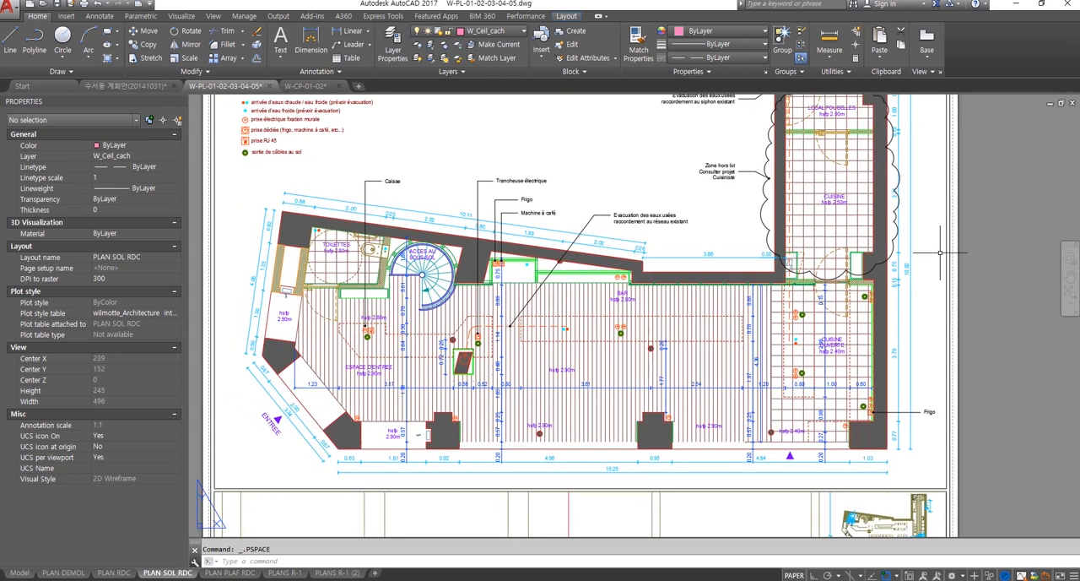
Step: Activate the floor plan viewport and review the VPLAYER command's options, including Freeze, without applying any
double_click(939, 258)
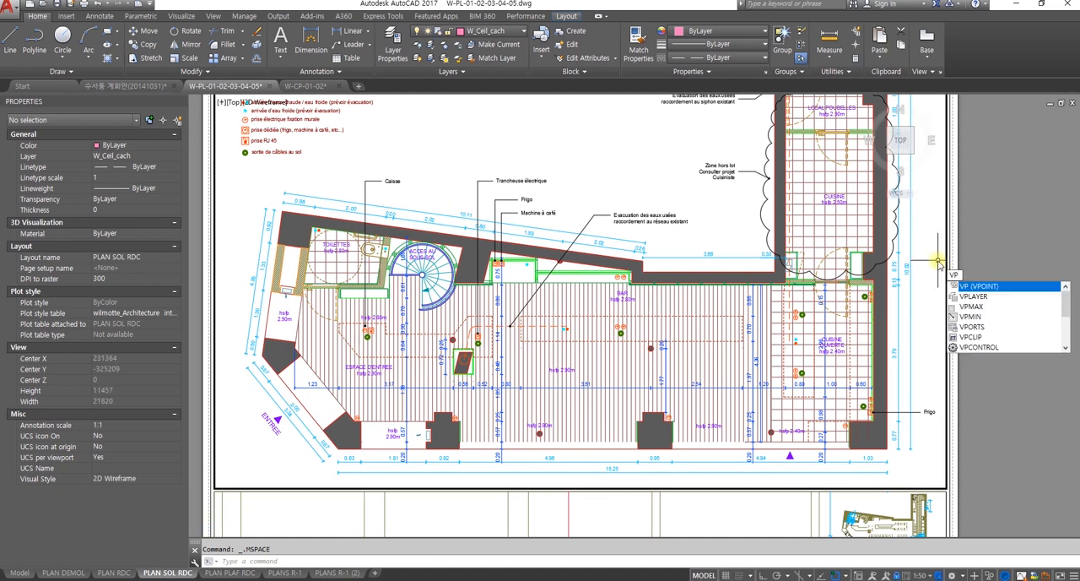
text(LAYER)
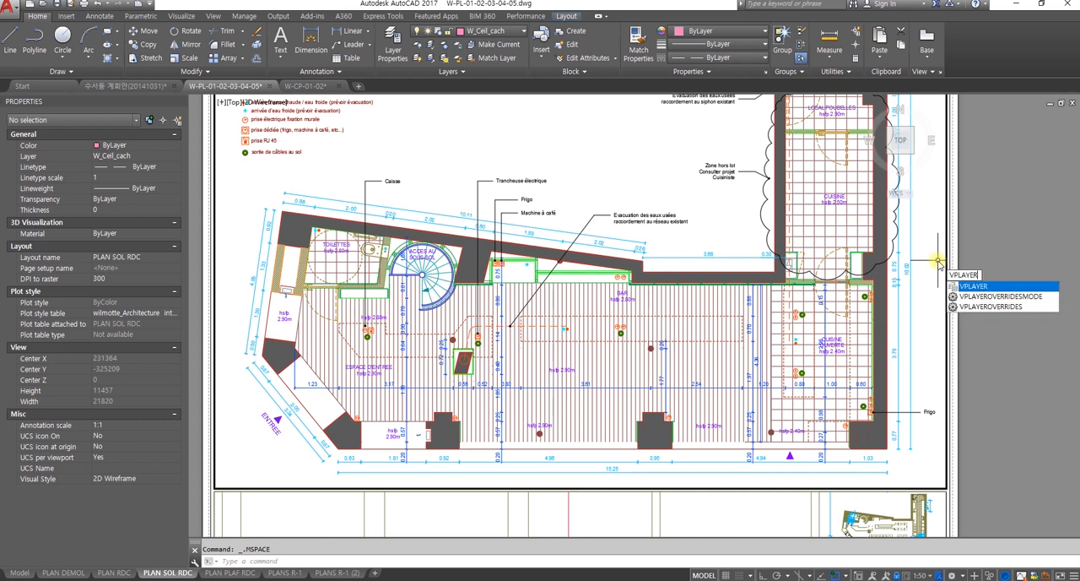
key(Return)
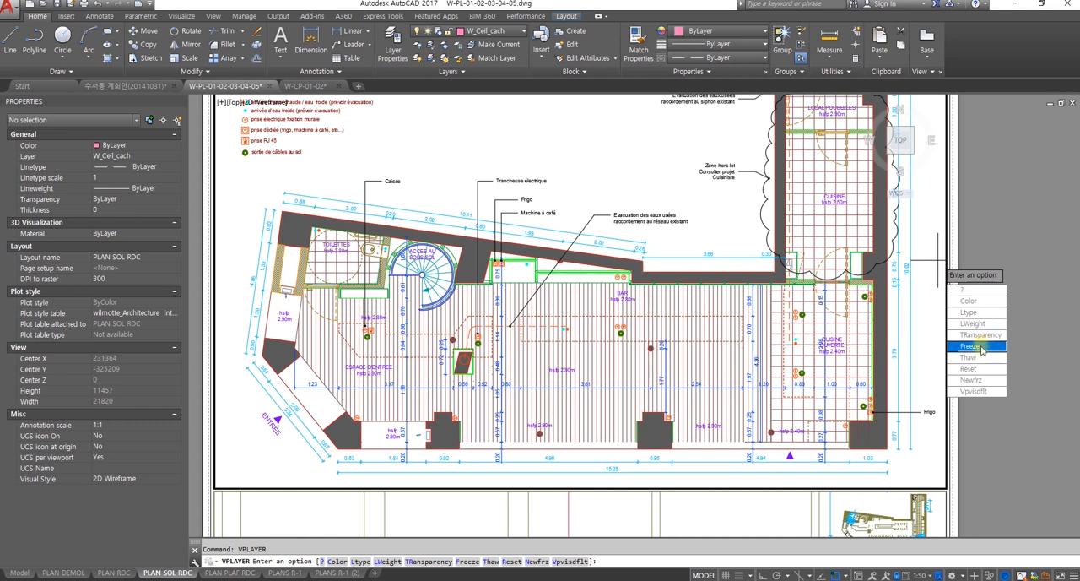
click(979, 346)
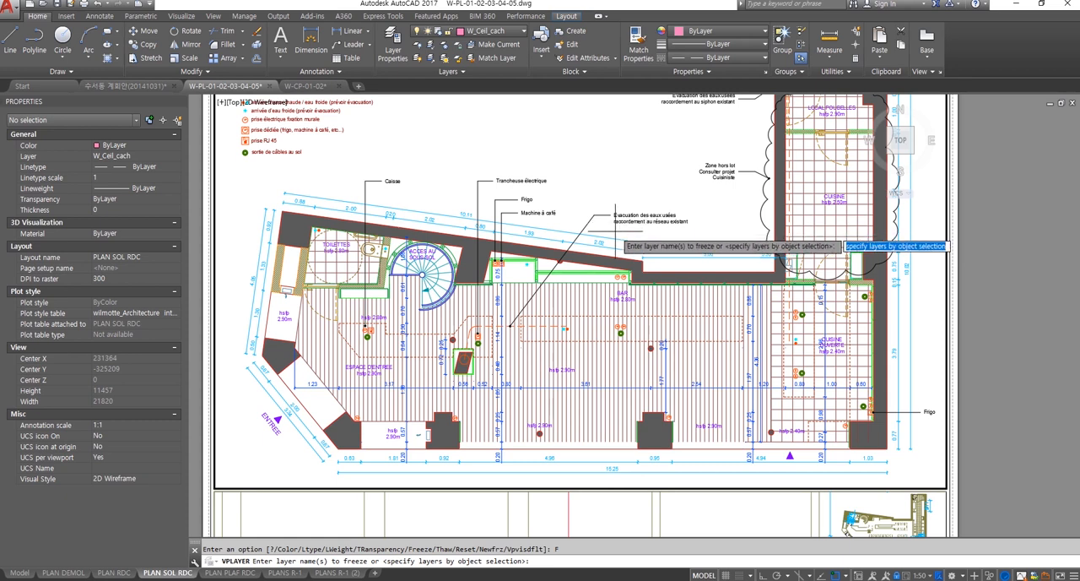
key(Escape)
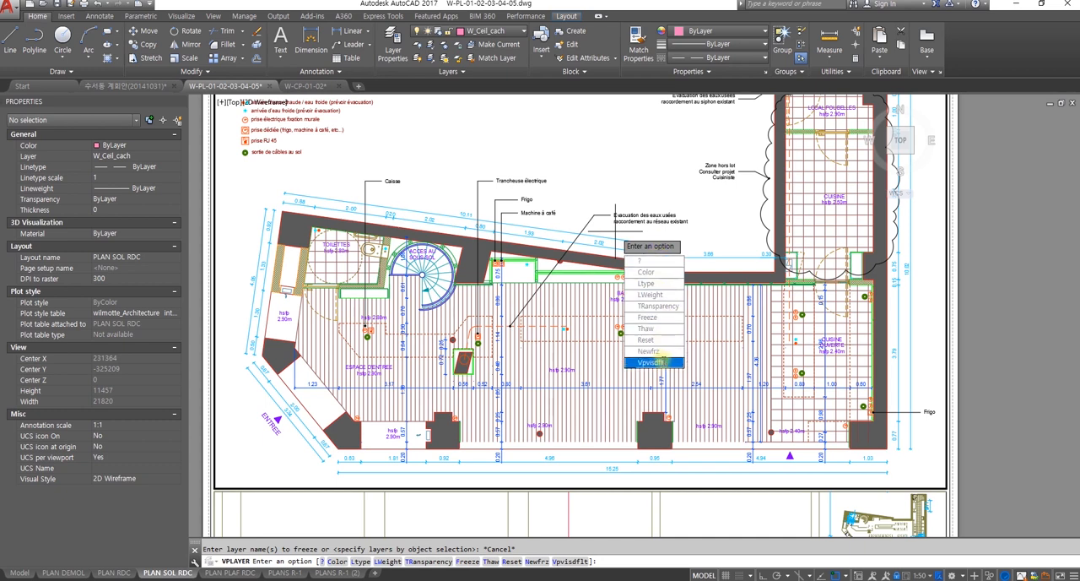
key(Escape)
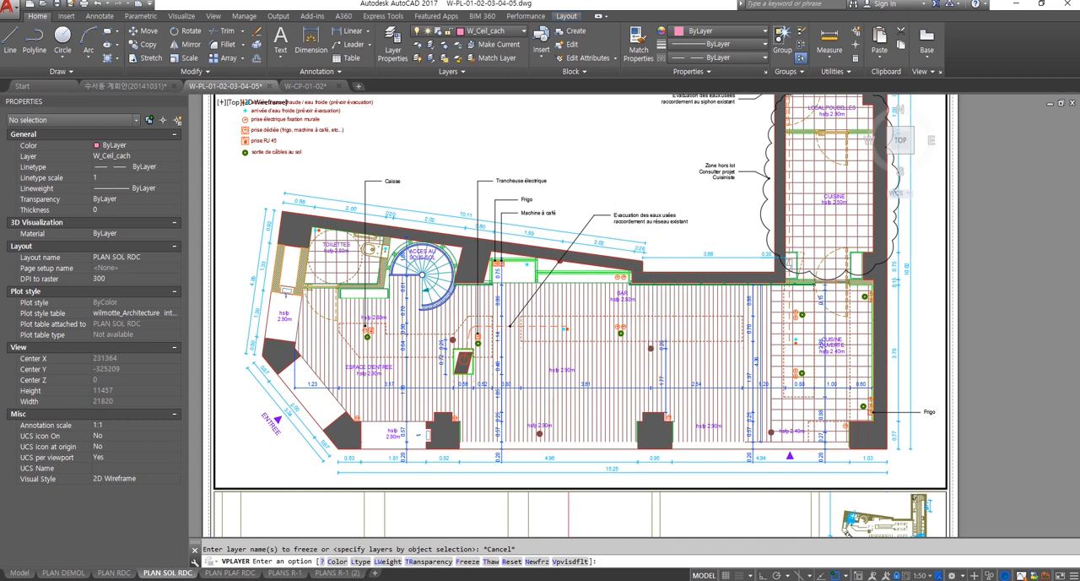
key(Escape)
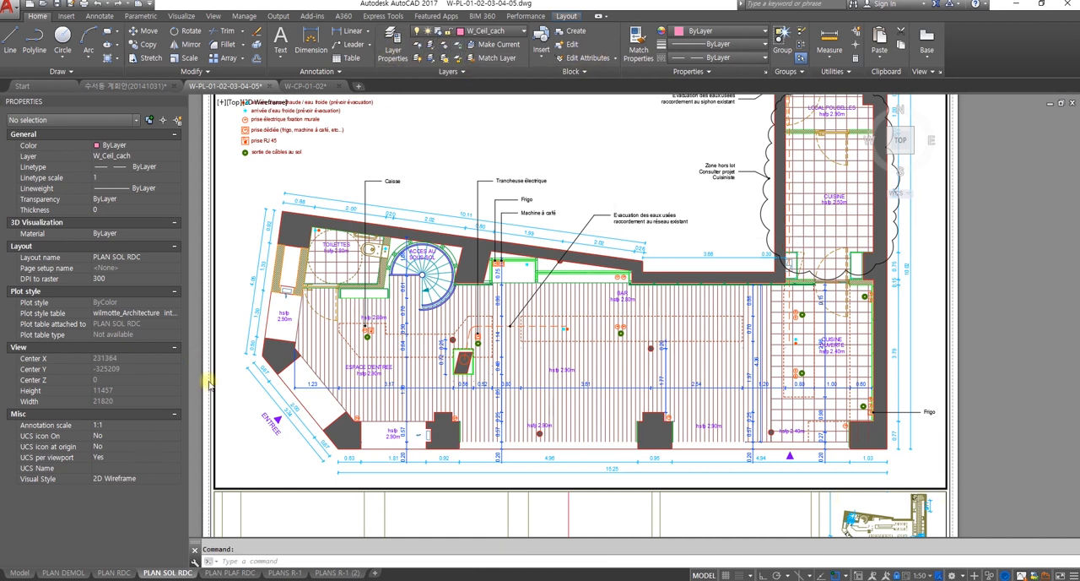
Step: Reopen the Layer Properties Manager and examine which layers are frozen in the active viewport under VP Freeze
click(394, 43)
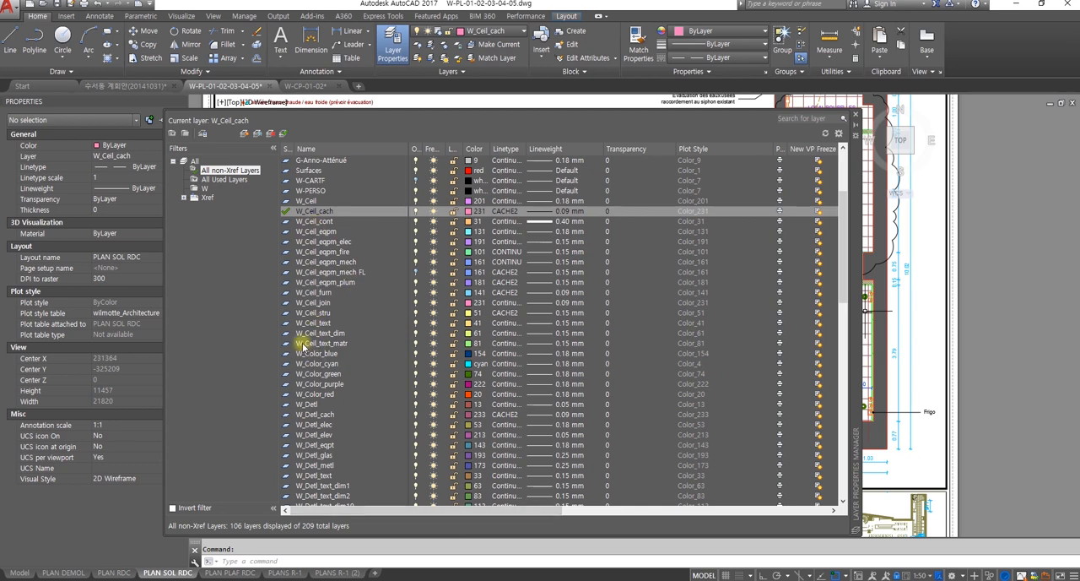
scroll(331, 346, down, 1)
scroll(326, 429, down, 4)
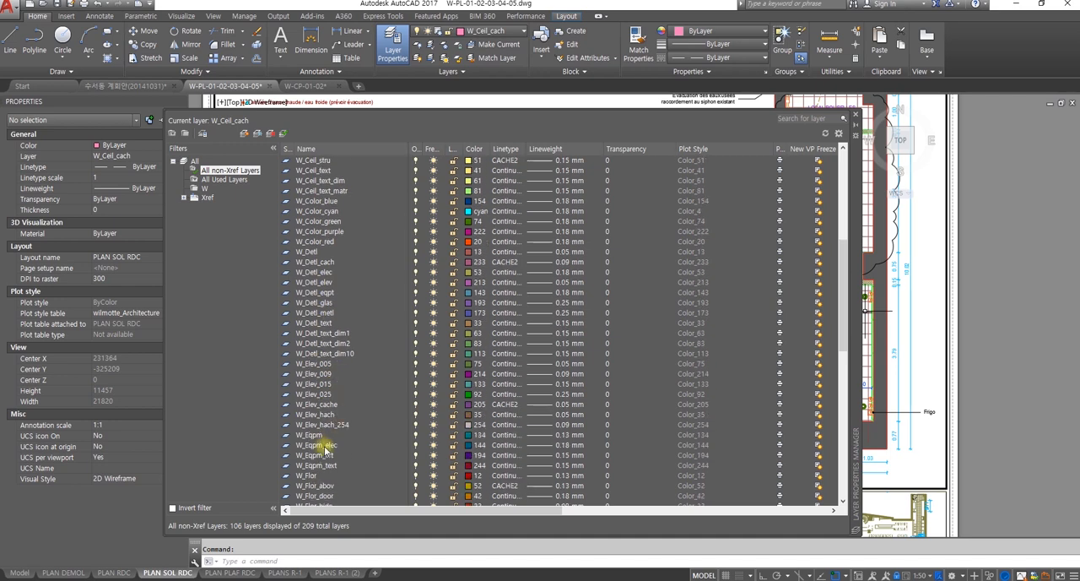
scroll(321, 414, down, 4)
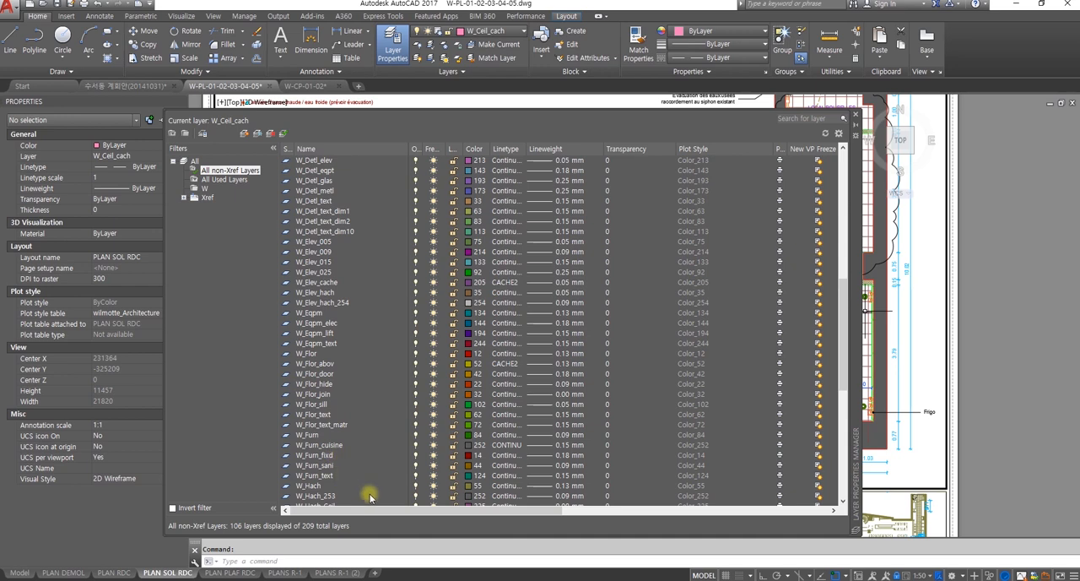
drag(369, 514, 514, 513)
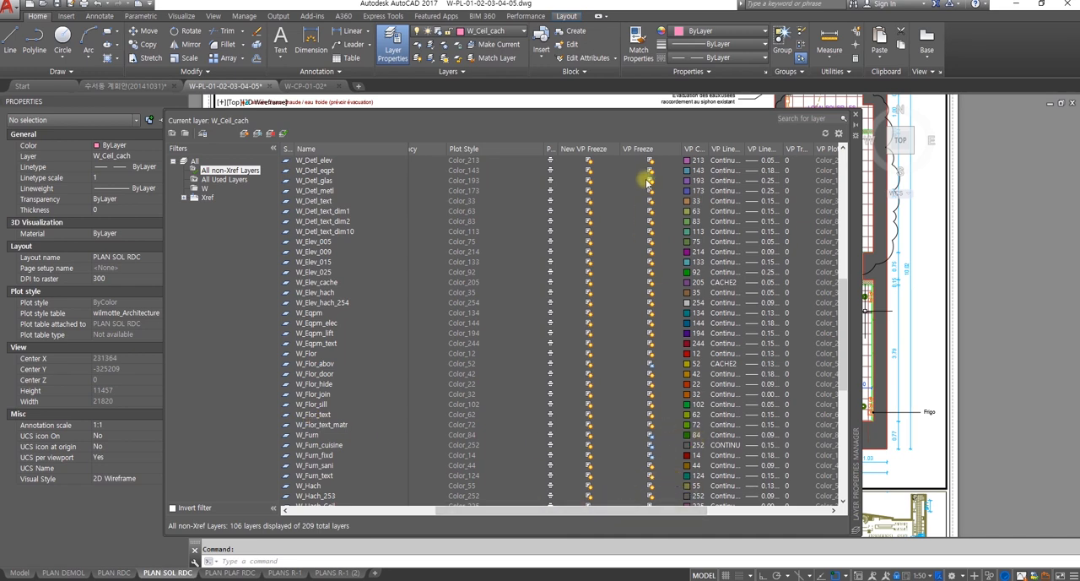
drag(838, 330, 844, 169)
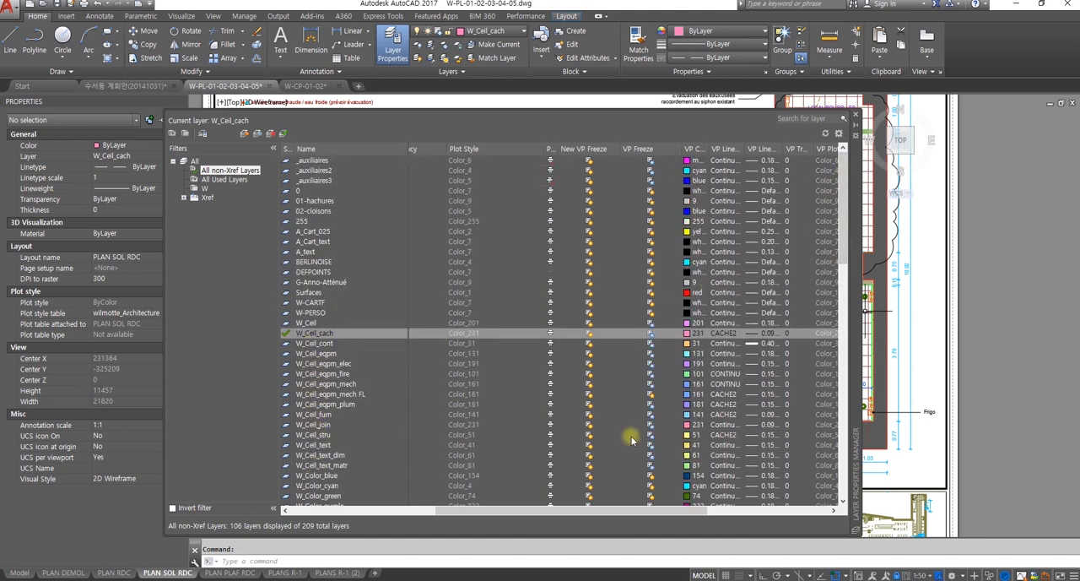
drag(661, 511, 587, 515)
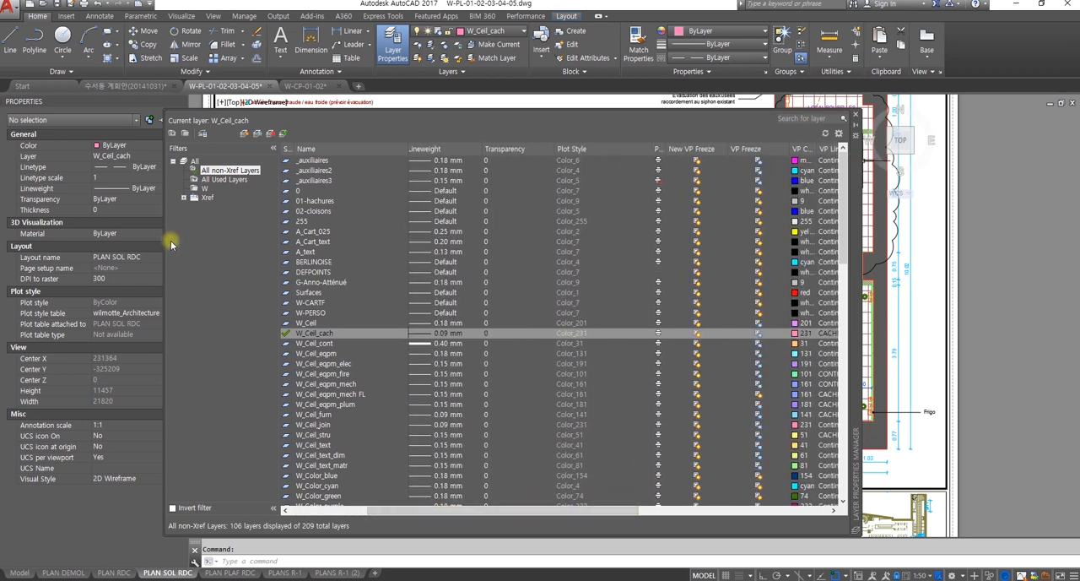
Step: Widen and reposition the Layer Properties Manager so the layer properties, VP Freeze and other viewport override columns fit together
drag(162, 240, 10, 233)
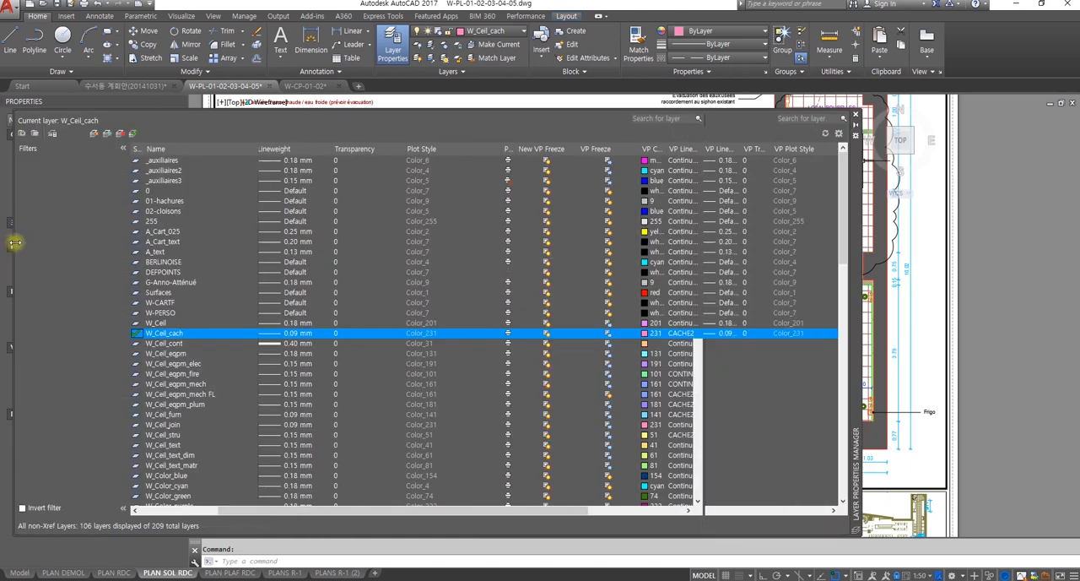
drag(581, 509, 490, 517)
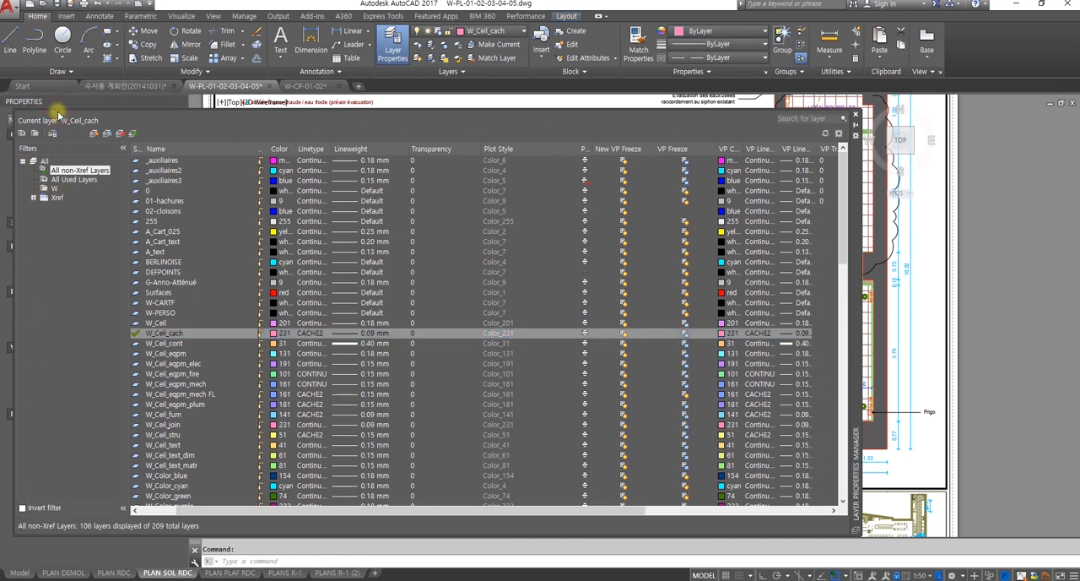
drag(855, 300, 1061, 299)
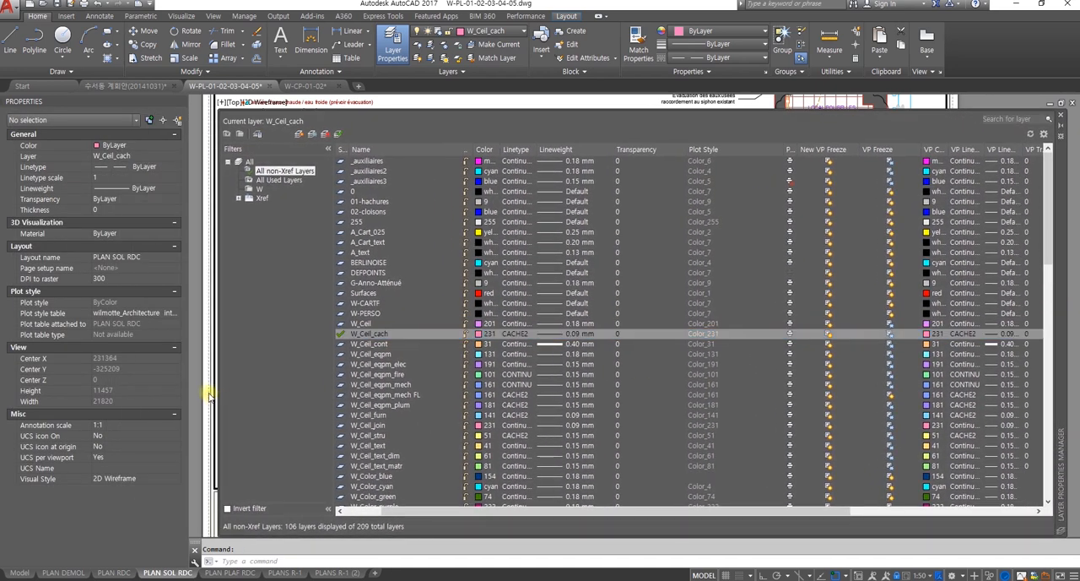
drag(211, 397, 59, 393)
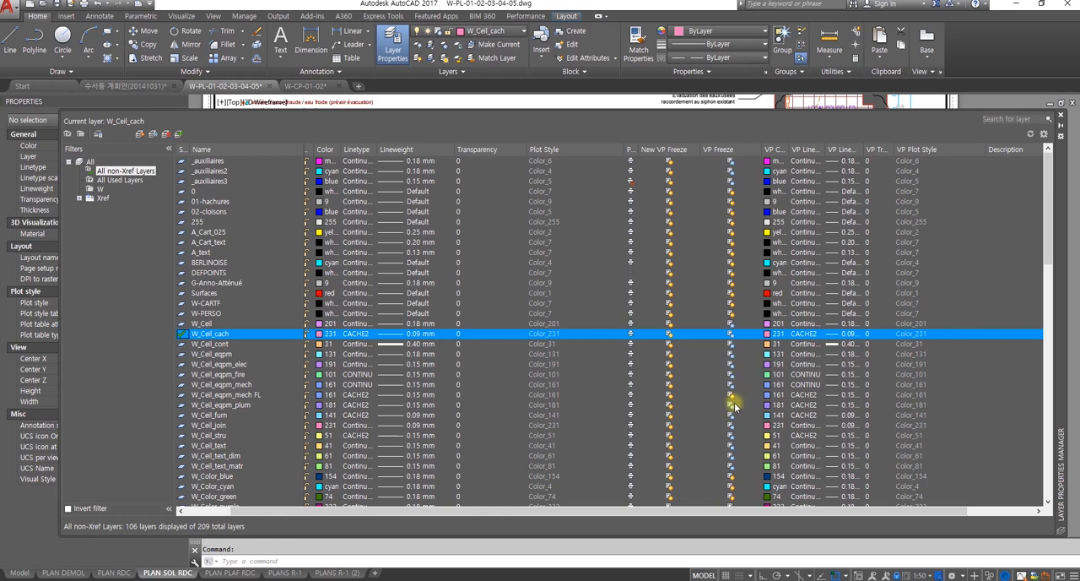
Step: Sort the layer list by VP Freeze status and examine which layers are frozen or thawed in the active viewport
click(729, 152)
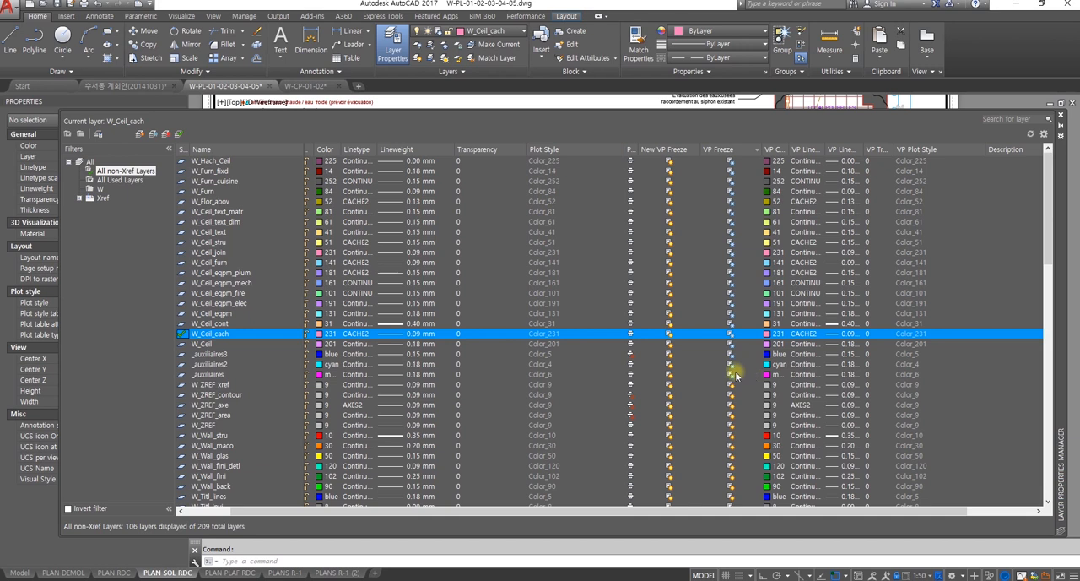
scroll(735, 373, down, 7)
scroll(736, 371, up, 7)
scroll(209, 426, down, 2)
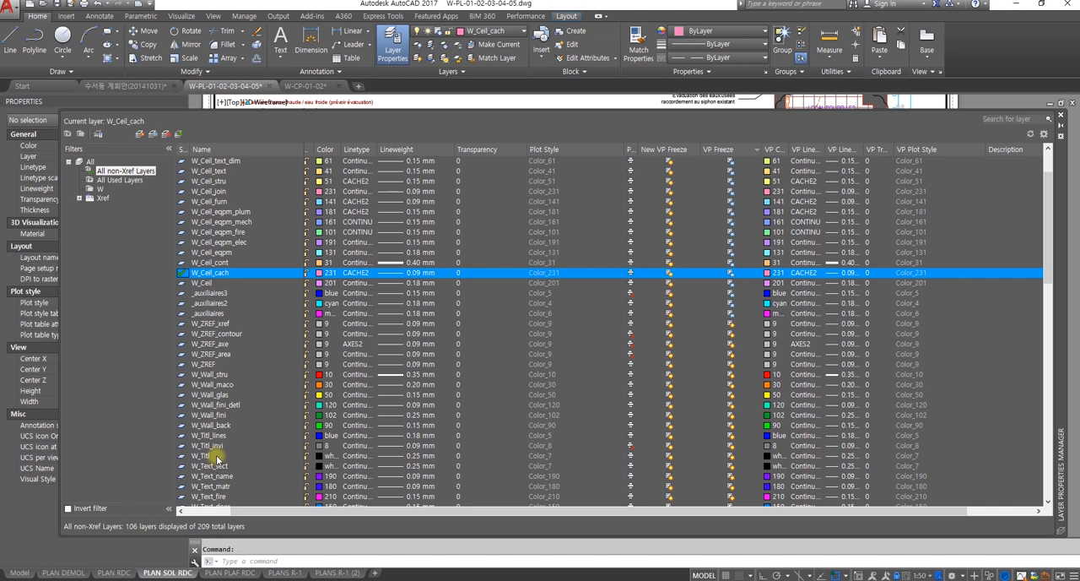
scroll(211, 349, down, 3)
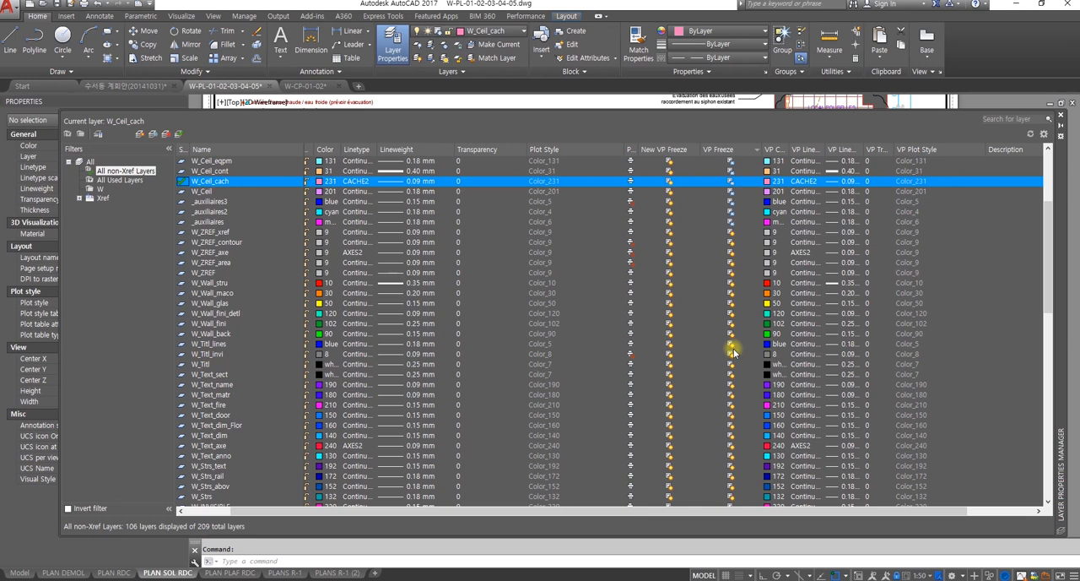
scroll(731, 350, down, 1)
scroll(731, 363, up, 6)
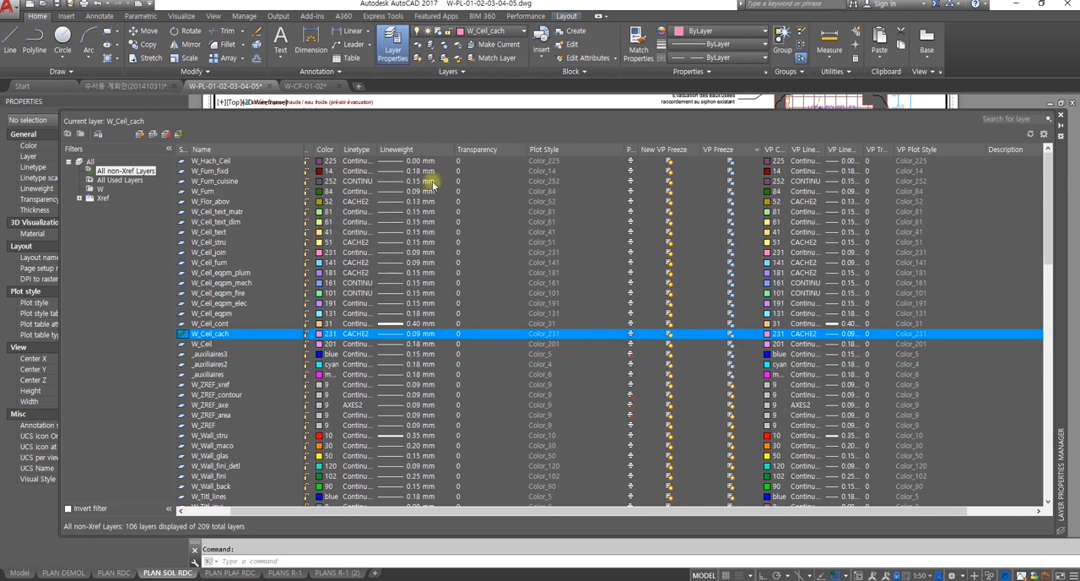
Step: Close the Layer Properties Manager and return the PLAN SOL RDC layout to paper space
click(1062, 119)
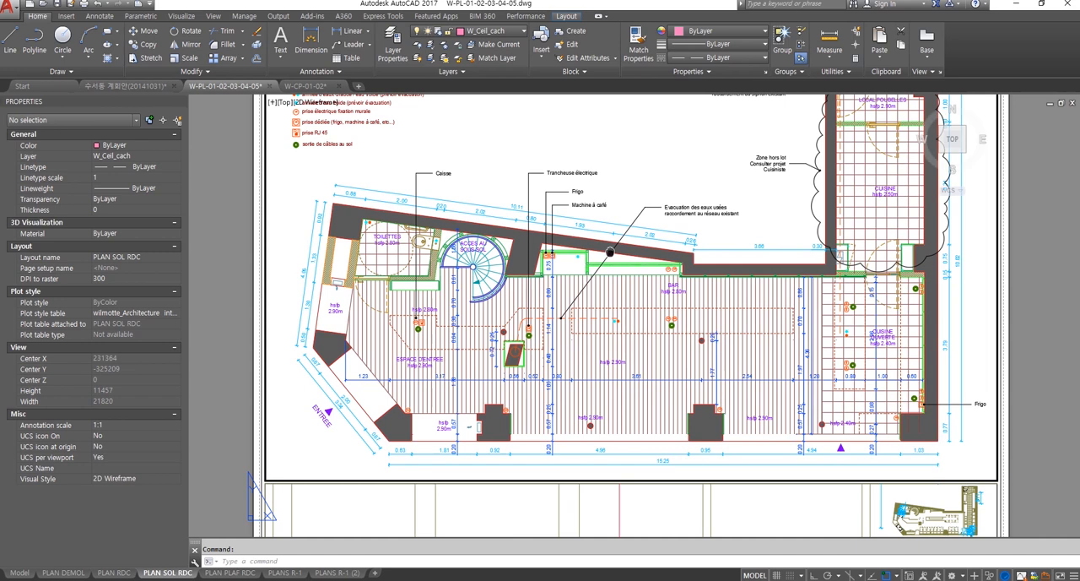
double_click(1029, 323)
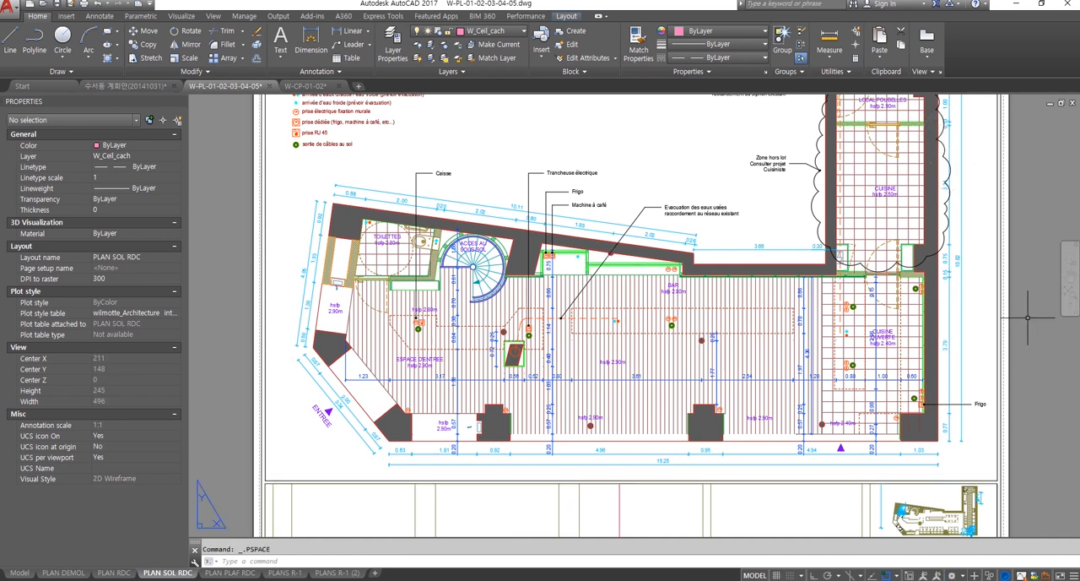
scroll(718, 284, down, 4)
middle_drag(685, 280, 593, 252)
scroll(666, 275, up, 4)
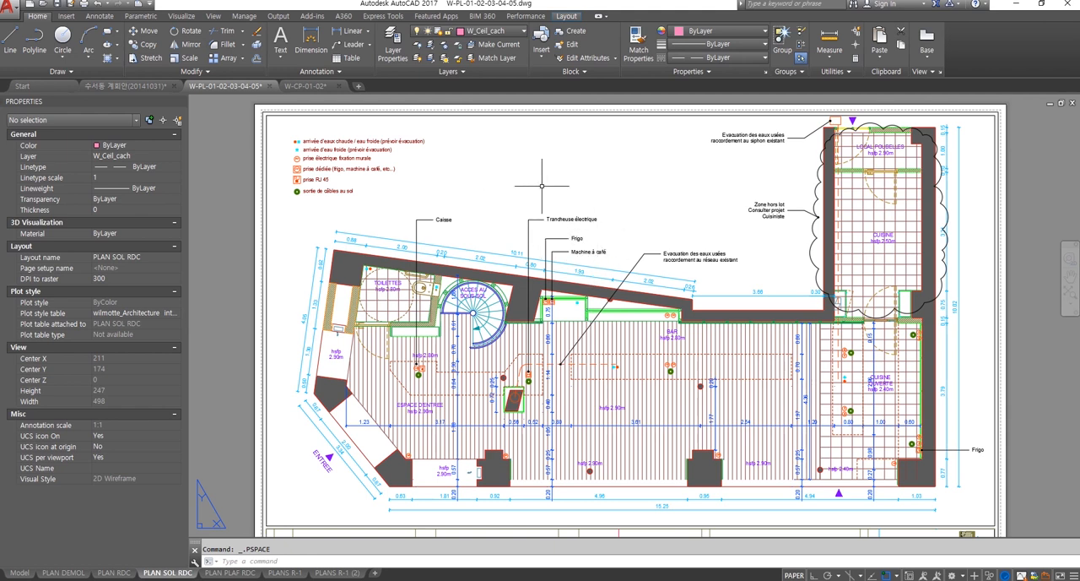
Step: Activate the floor plan viewport, examine how its locked view behaves while zooming and panning, and return to paper space
double_click(512, 186)
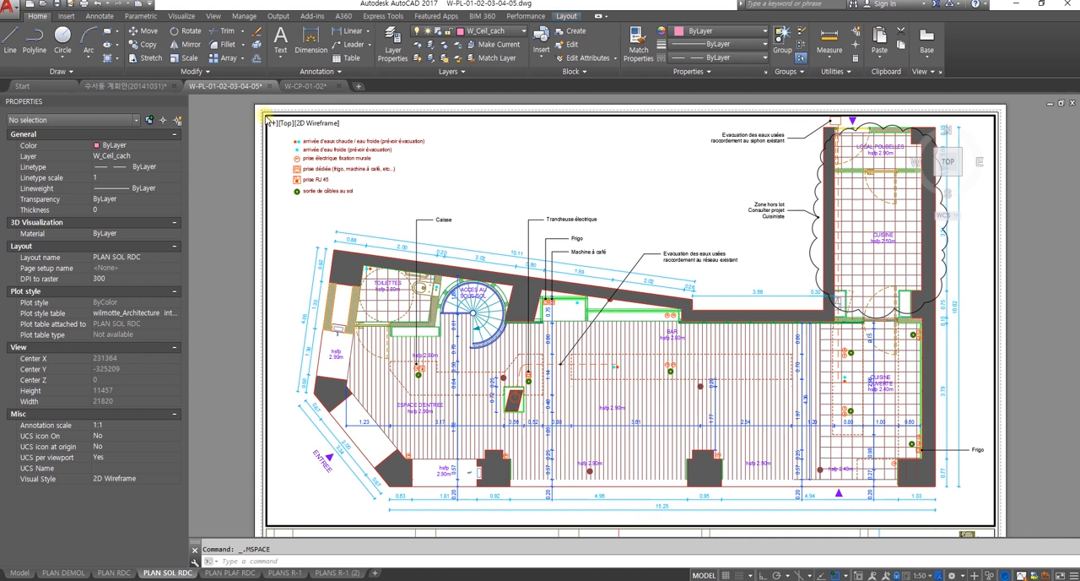
scroll(882, 500, down, 4)
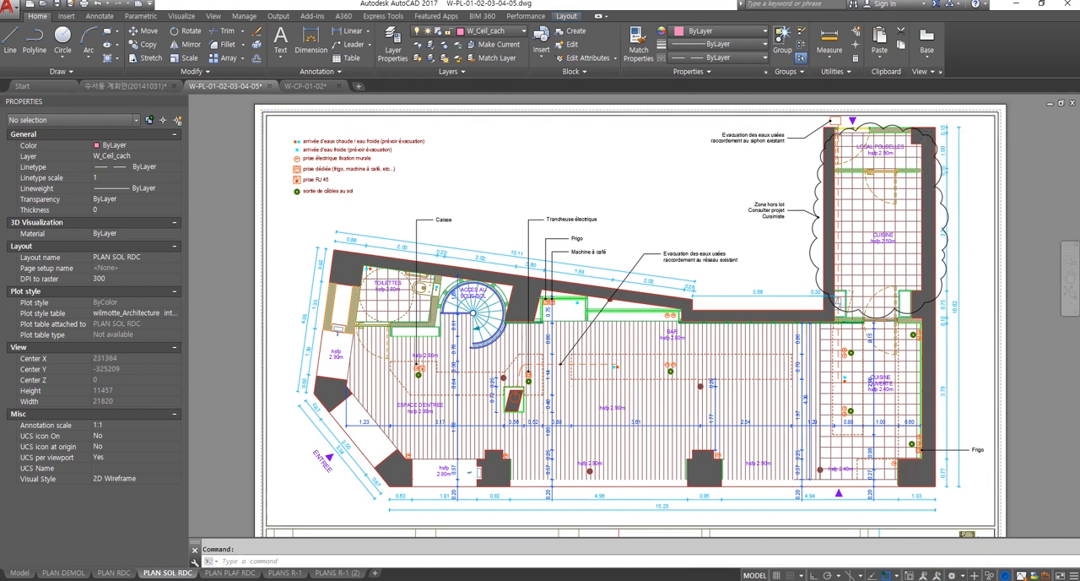
middle_drag(861, 489, 753, 397)
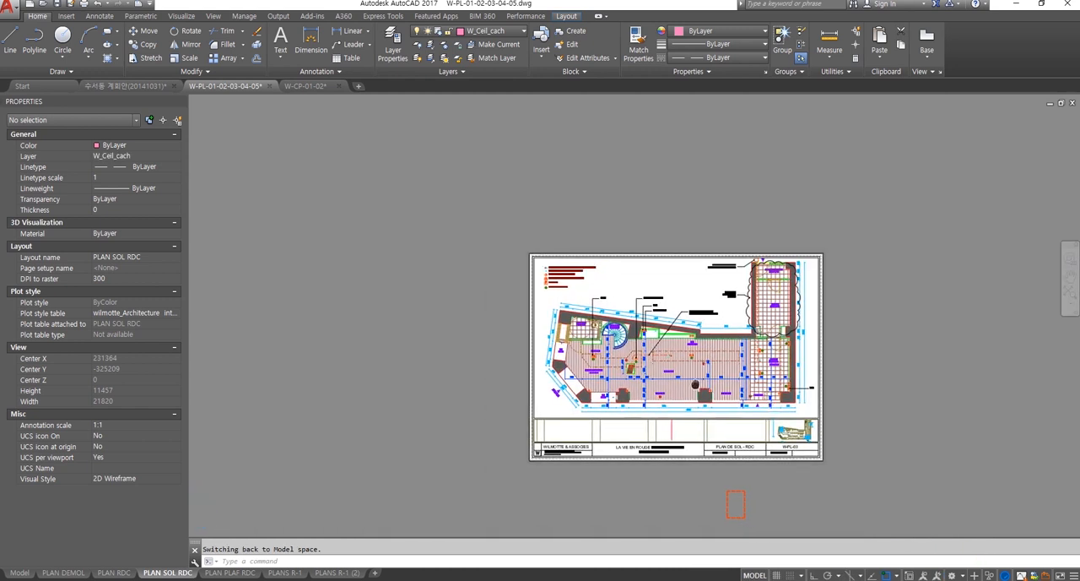
middle_drag(802, 426, 922, 492)
scroll(673, 373, up, 2)
scroll(663, 370, up, 2)
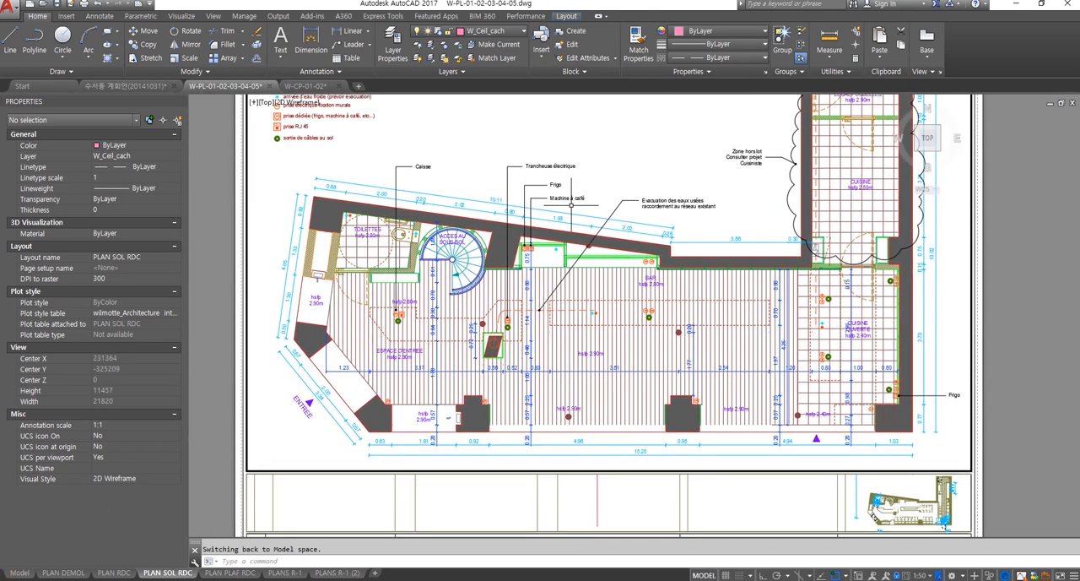
middle_drag(548, 307, 535, 337)
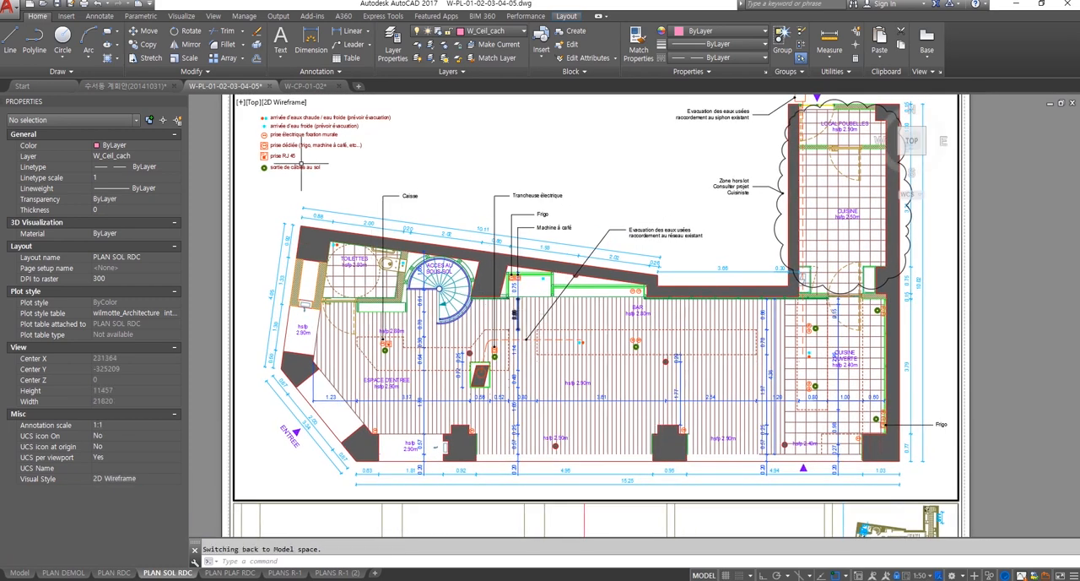
scroll(341, 215, down, 2)
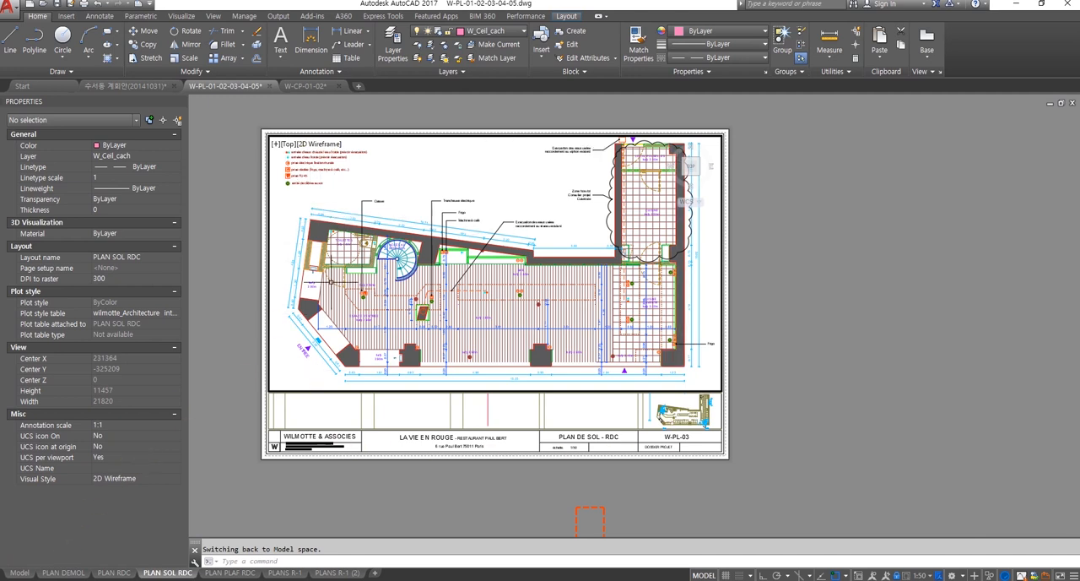
middle_drag(296, 306, 364, 327)
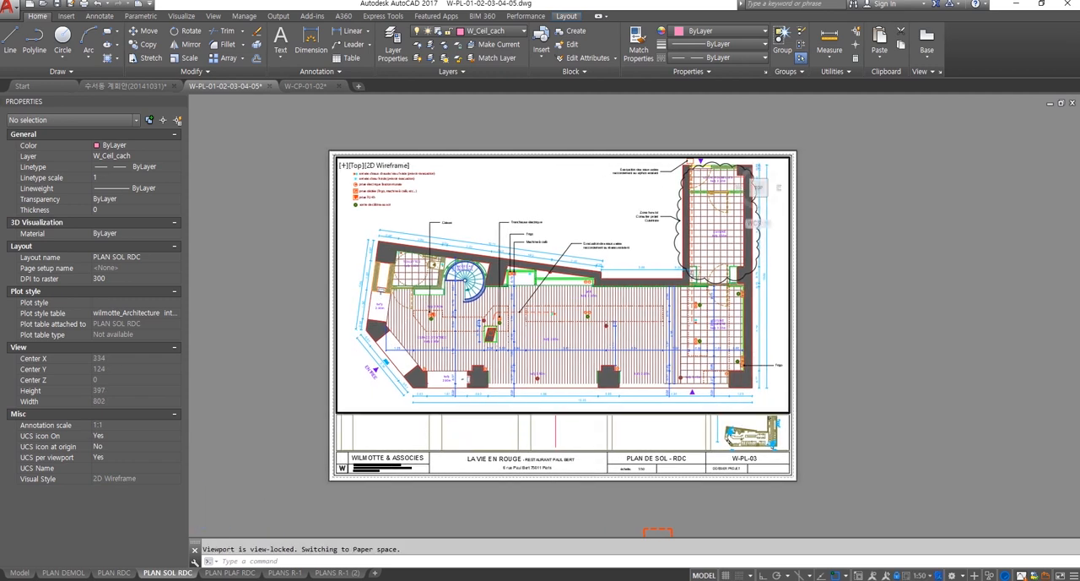
scroll(389, 298, up, 2)
double_click(393, 311)
double_click(252, 325)
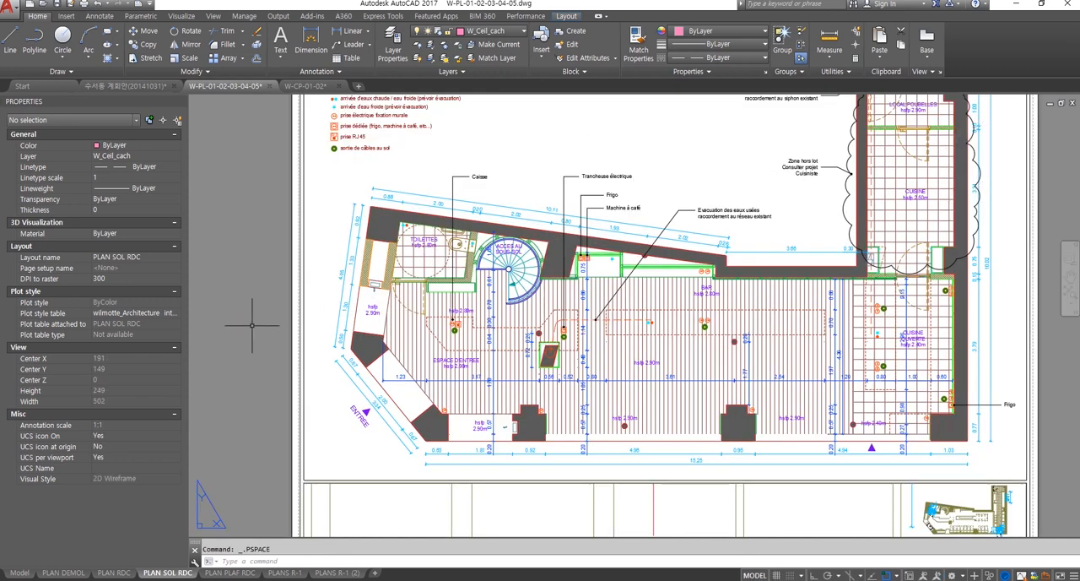
Step: Switch to model space and bring the floor plan's toilet, spiral stair and bar areas into view
click(21, 573)
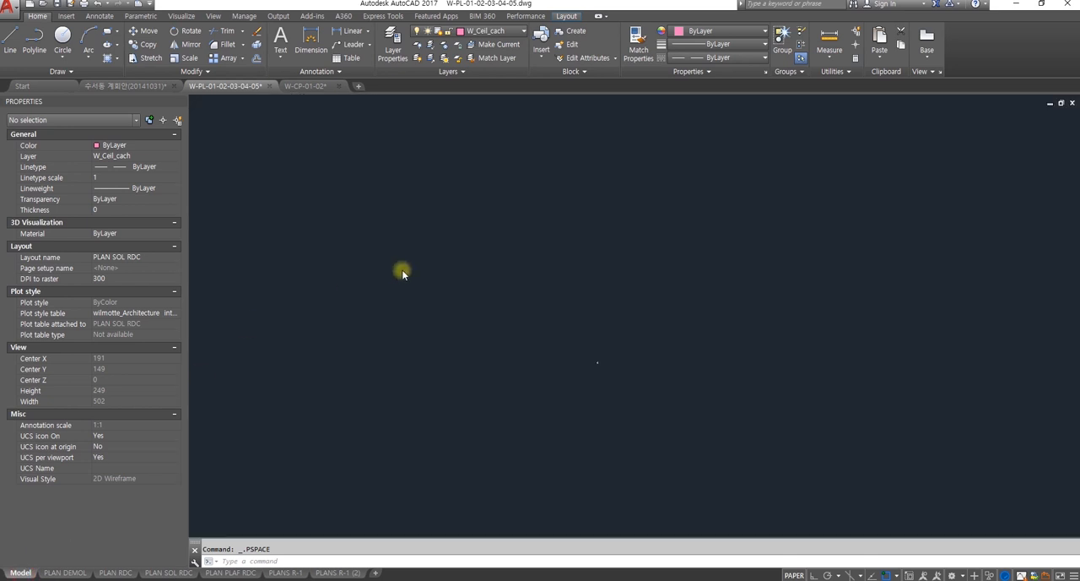
scroll(624, 363, up, 8)
middle_drag(550, 378, 617, 321)
scroll(544, 314, up, 4)
middle_drag(544, 313, 553, 281)
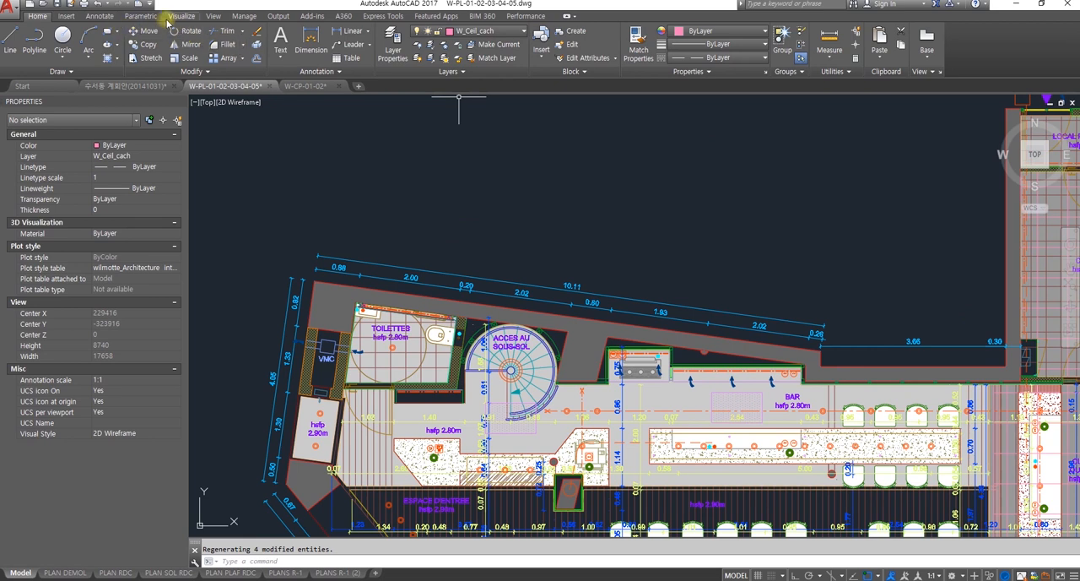
Step: Browse the drawing's available dimension styles
click(102, 16)
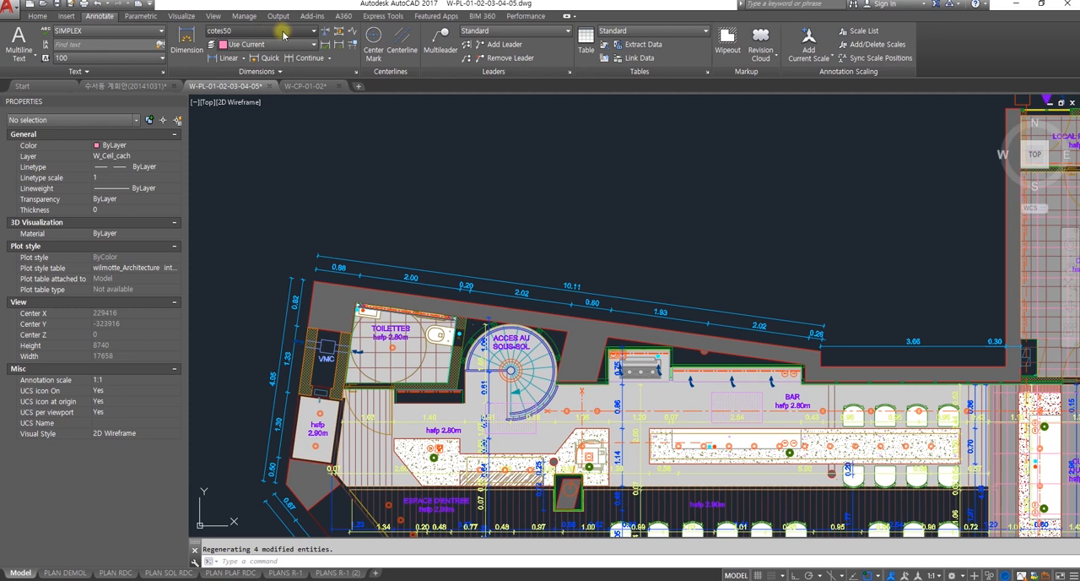
click(313, 32)
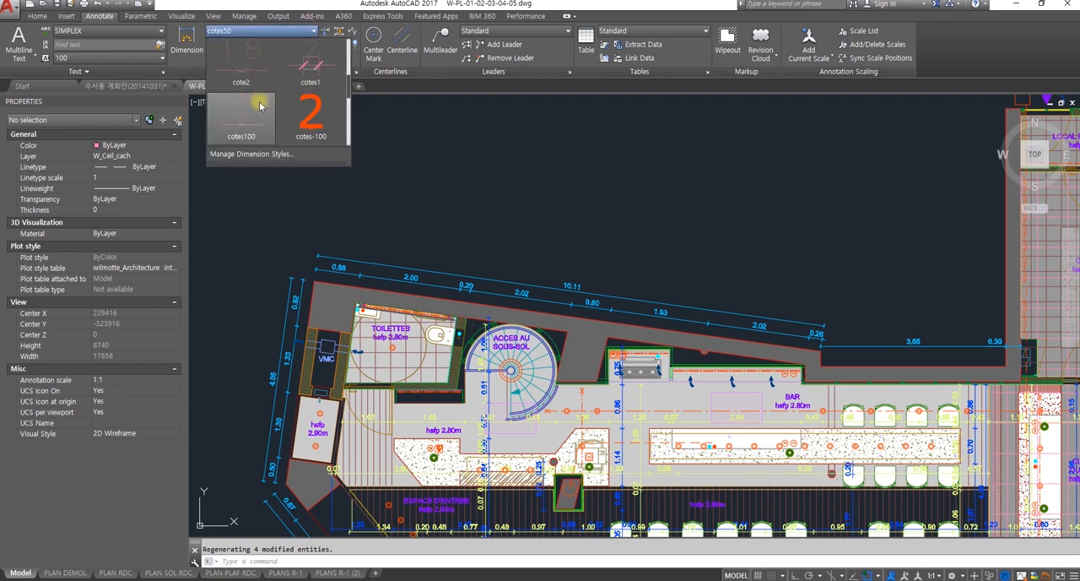
scroll(300, 114, down, 1)
scroll(303, 140, down, 2)
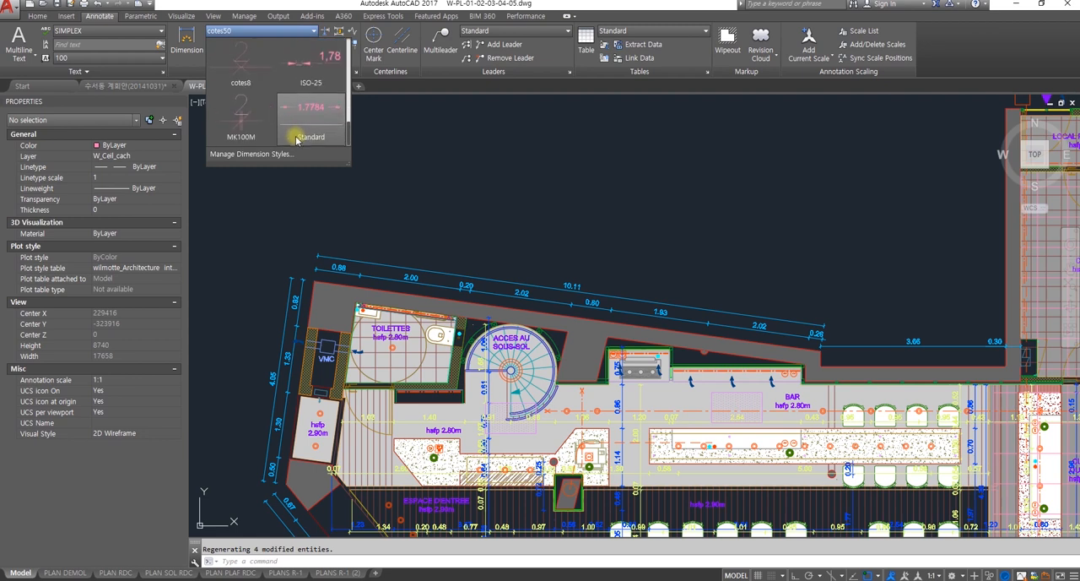
scroll(285, 137, up, 3)
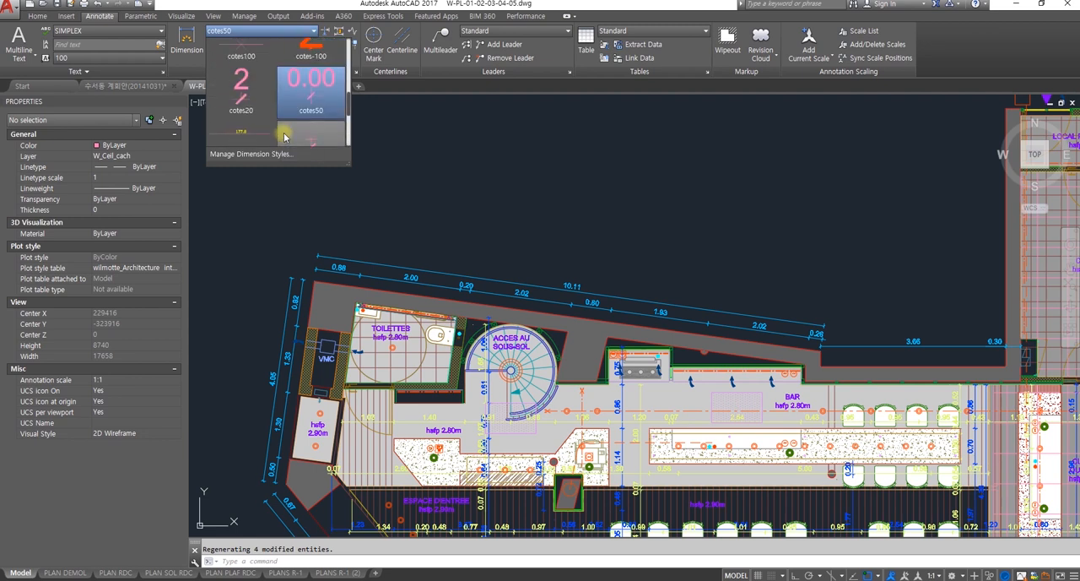
scroll(286, 135, up, 3)
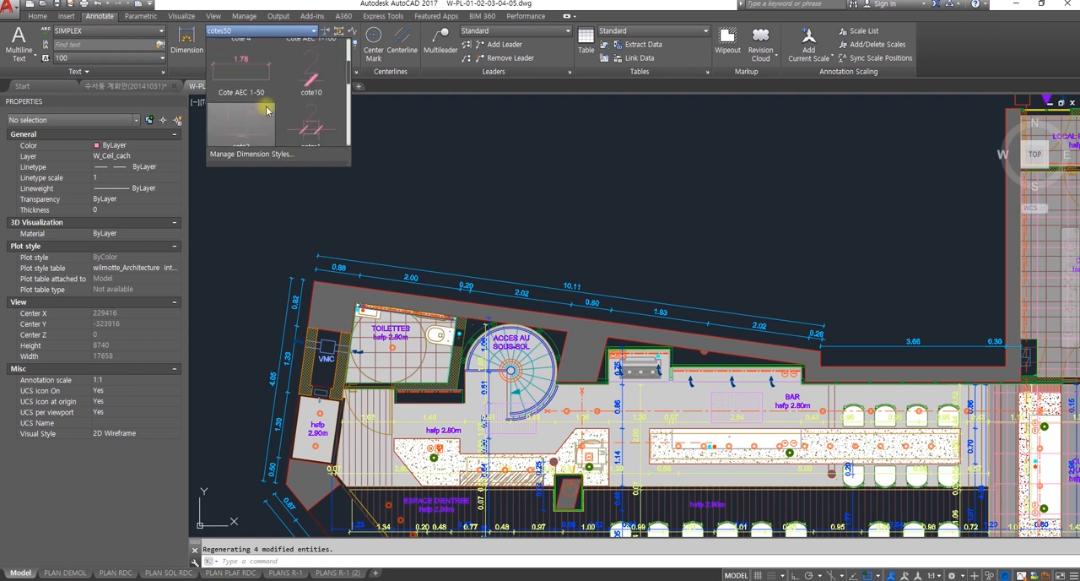
scroll(266, 103, up, 1)
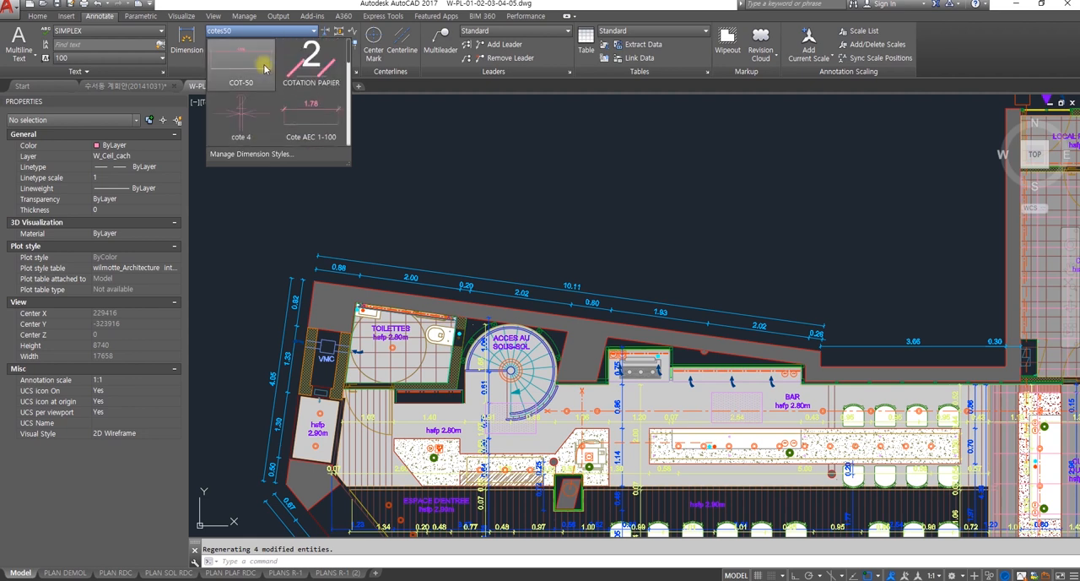
Step: Review the styles in the Dimension Style Manager, select ISO-25 in the list and close the manager
click(288, 155)
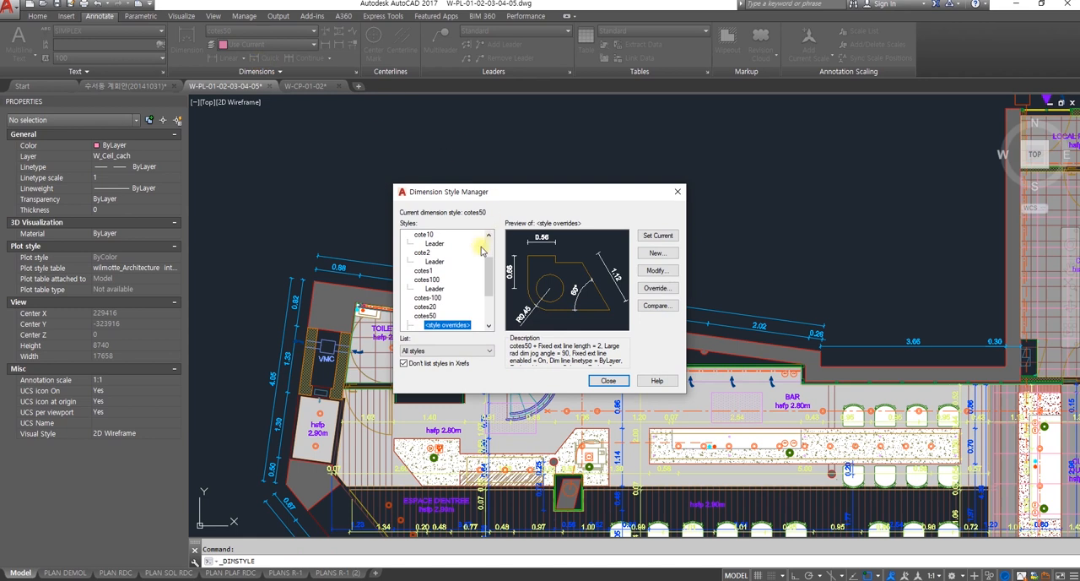
scroll(484, 279, down, 3)
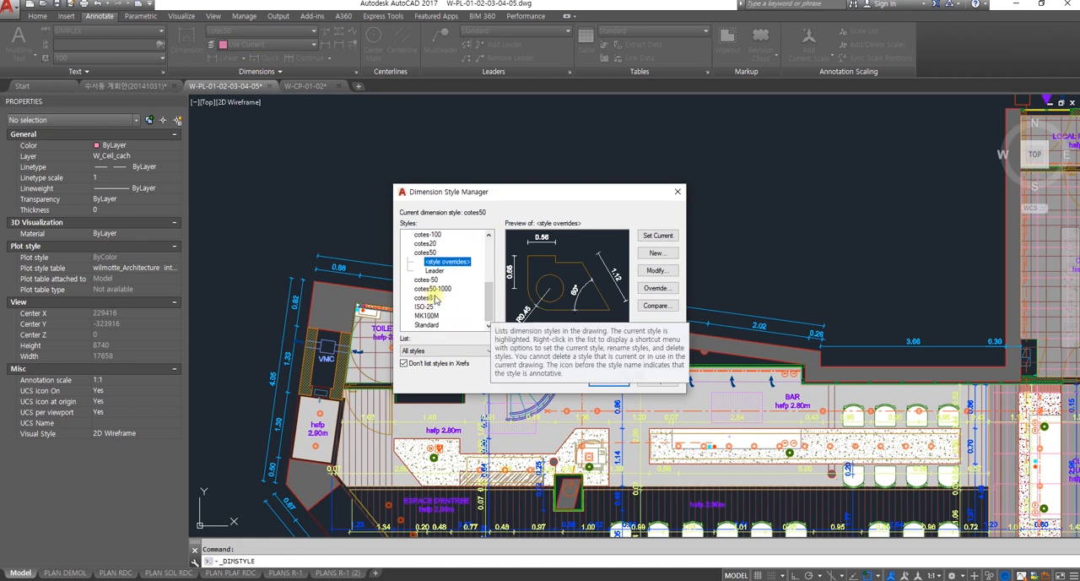
scroll(435, 295, up, 1)
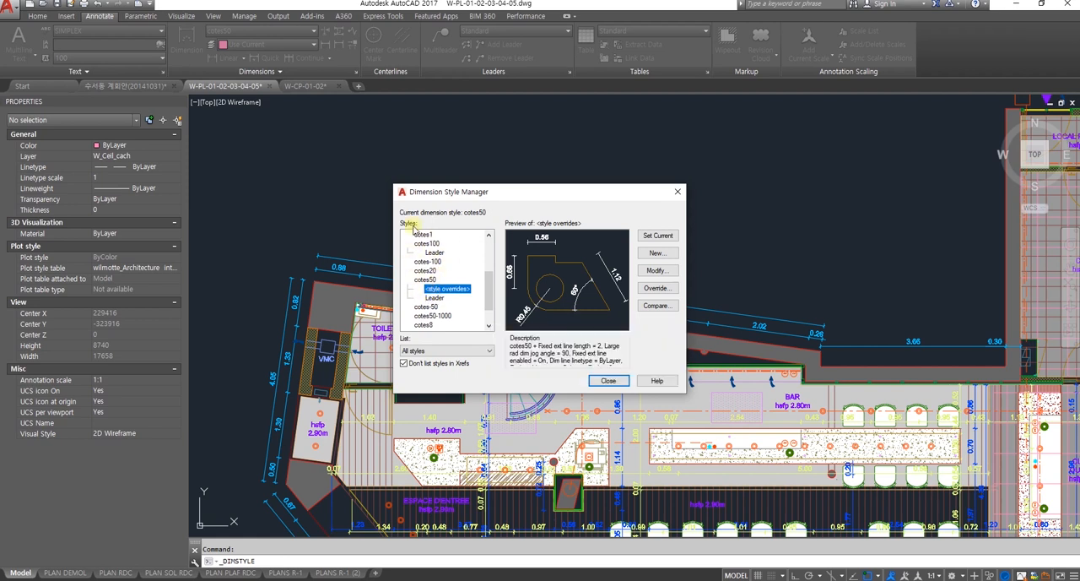
scroll(426, 270, down, 1)
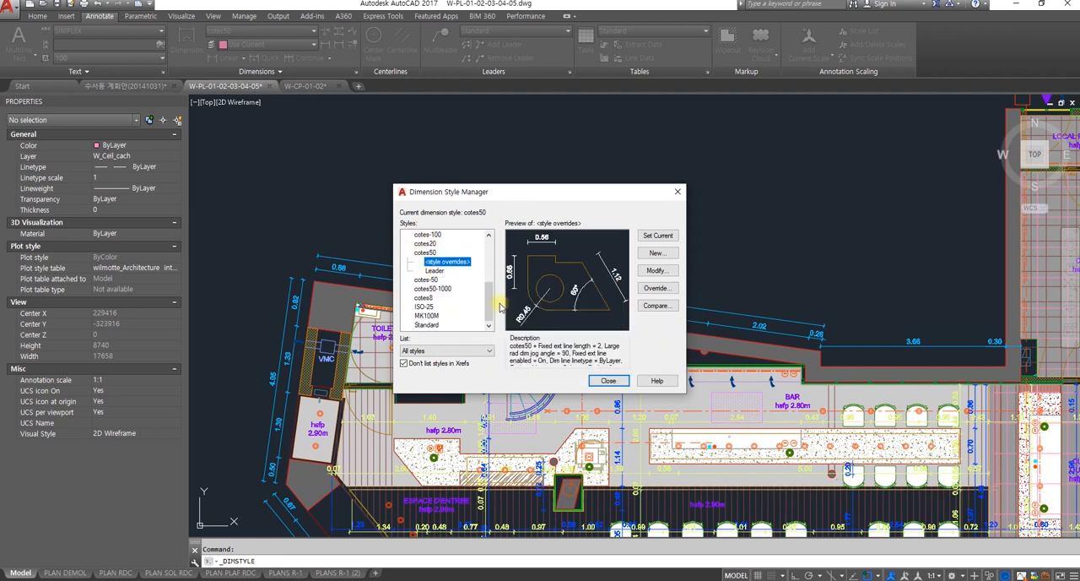
click(427, 306)
click(607, 382)
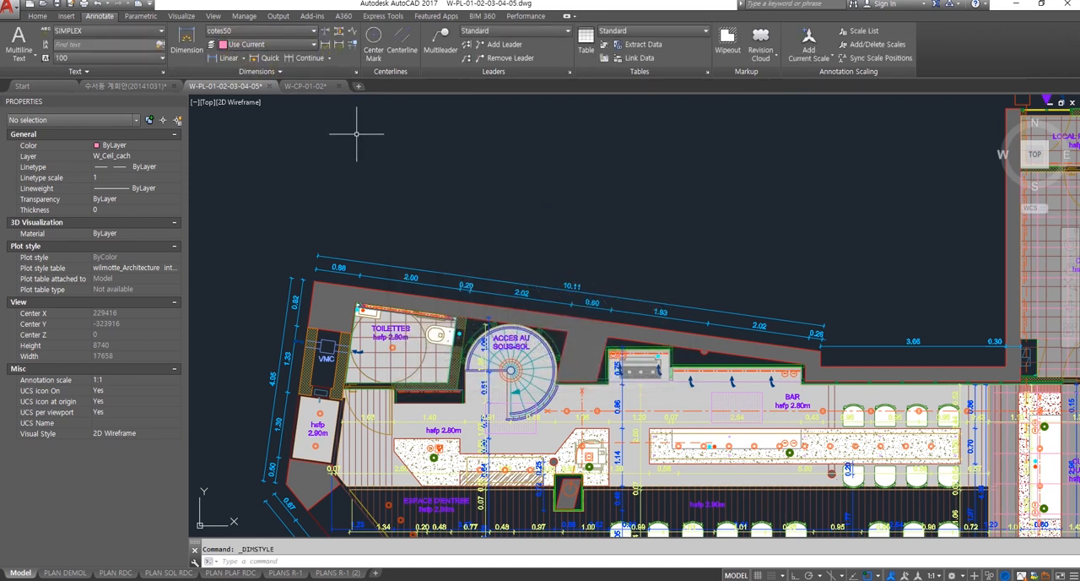
Step: Make ISO-25 the current dimension style through the Dimension Style Manager
click(290, 31)
click(292, 153)
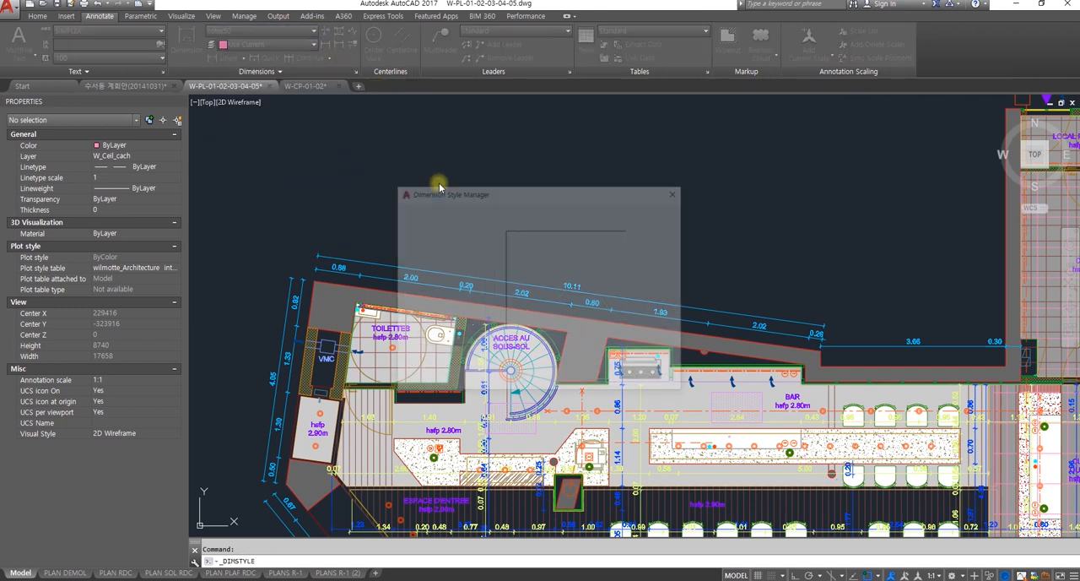
drag(487, 281, 489, 325)
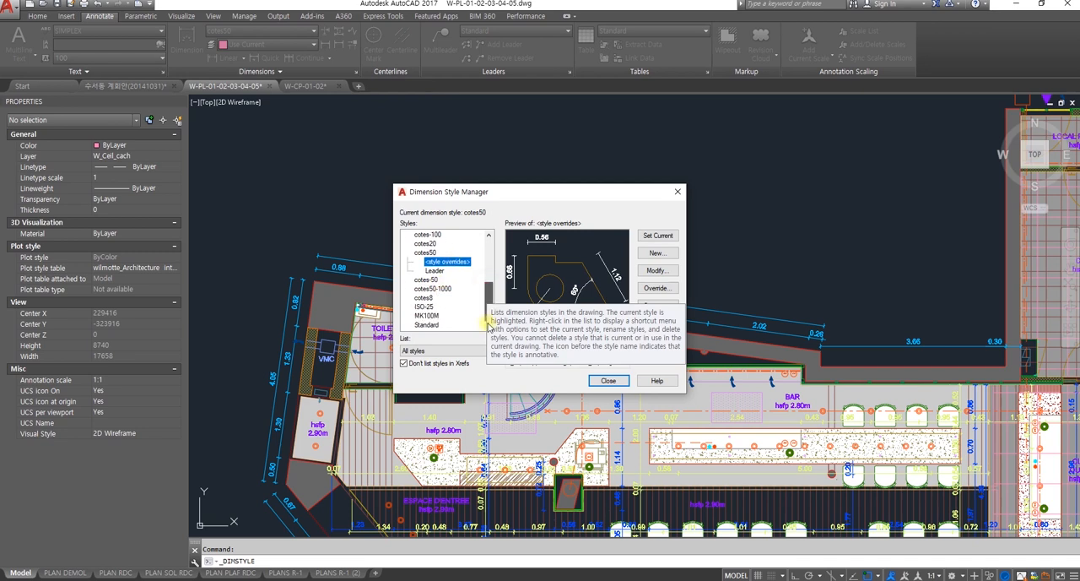
double_click(418, 308)
click(512, 302)
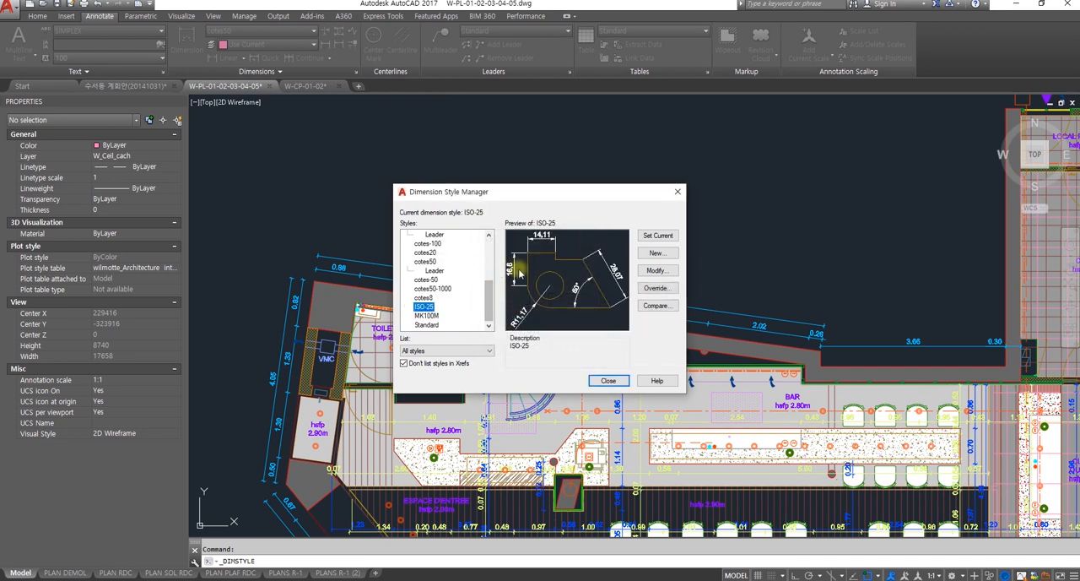
click(609, 381)
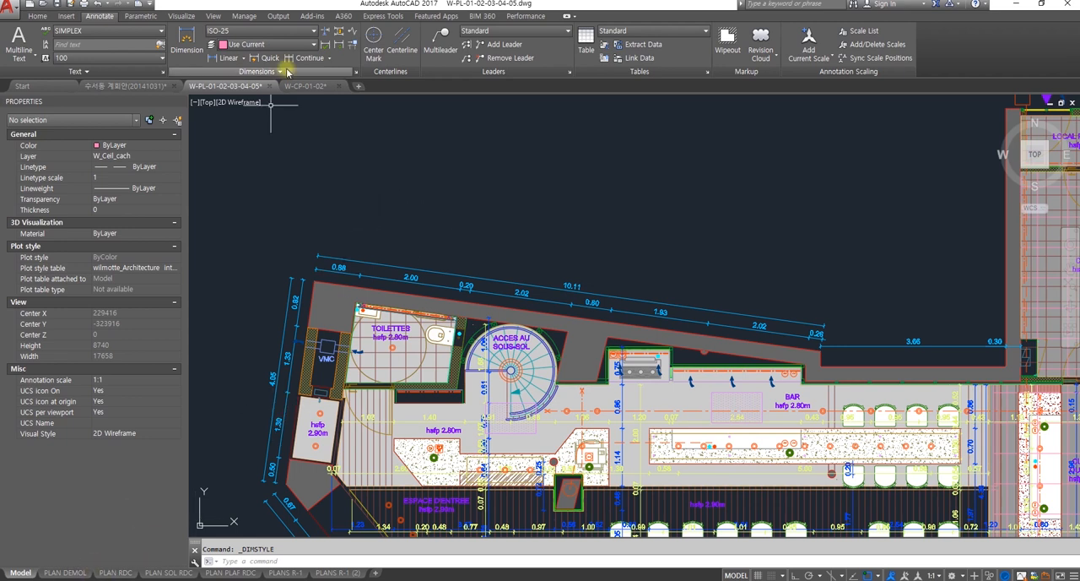
Step: Add a horizontal linear dimension along the lower edge of the wall recess between BAR and CUISINE, placing it above the 3.66 dimension
click(230, 59)
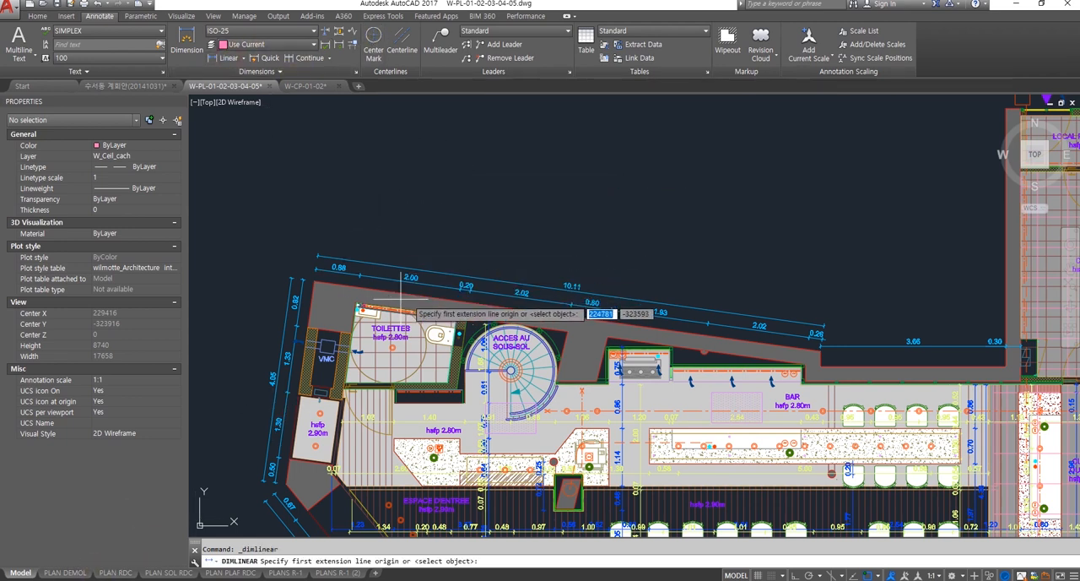
scroll(793, 367, up, 3)
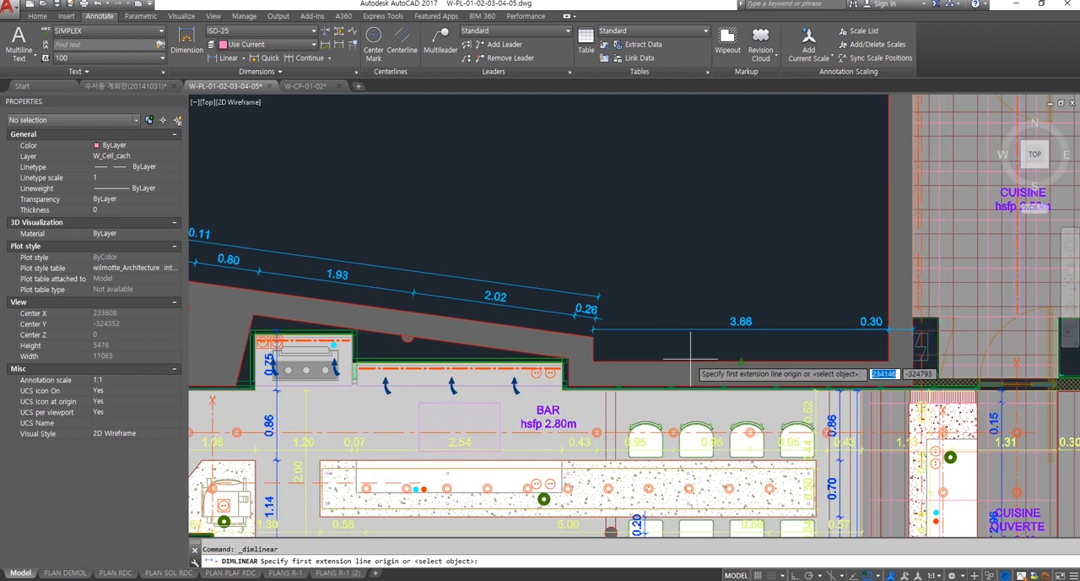
middle_drag(691, 358, 588, 325)
scroll(700, 347, up, 2)
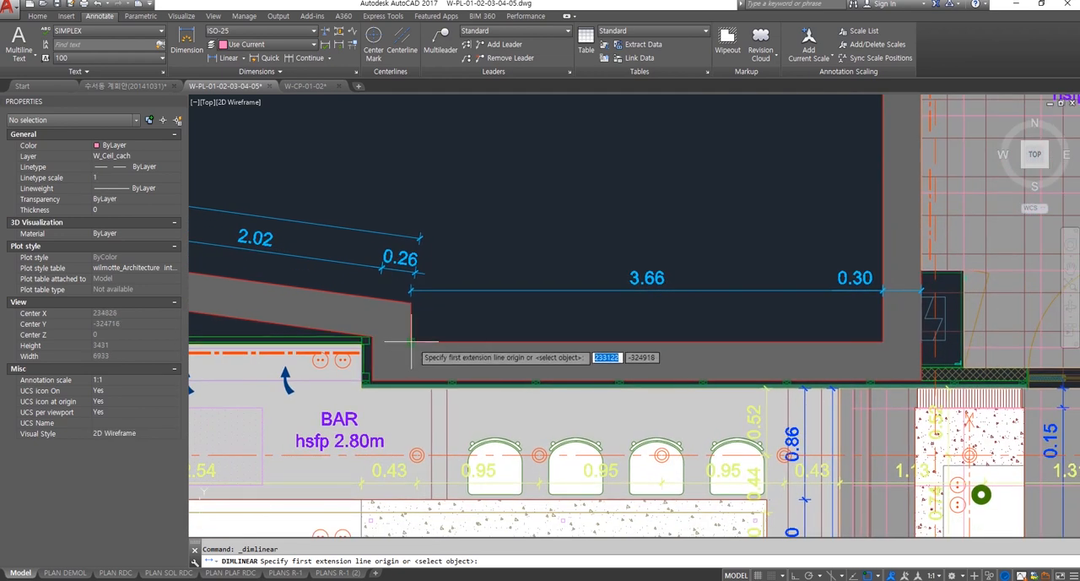
click(413, 342)
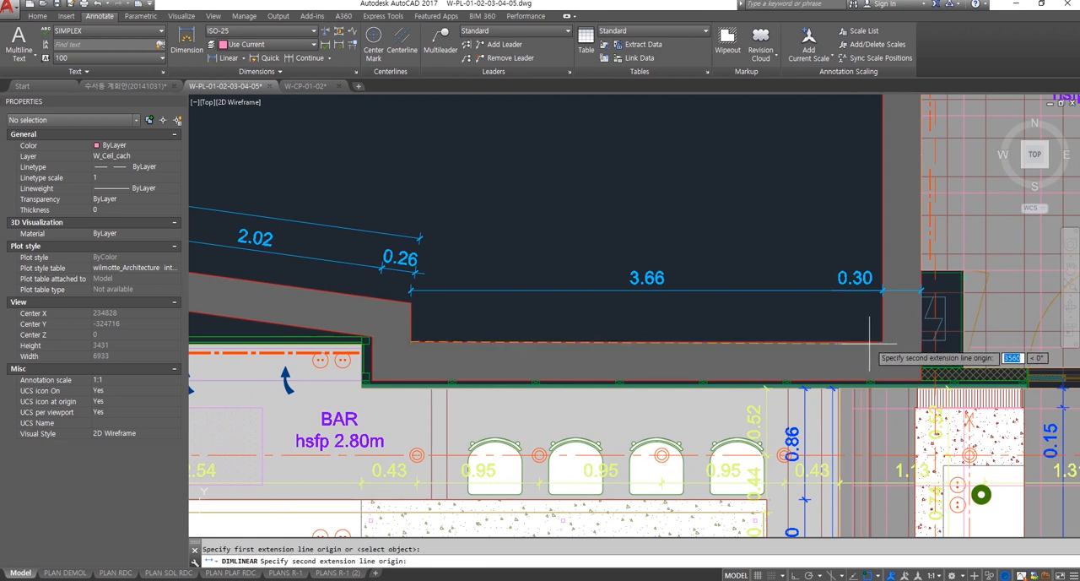
click(885, 341)
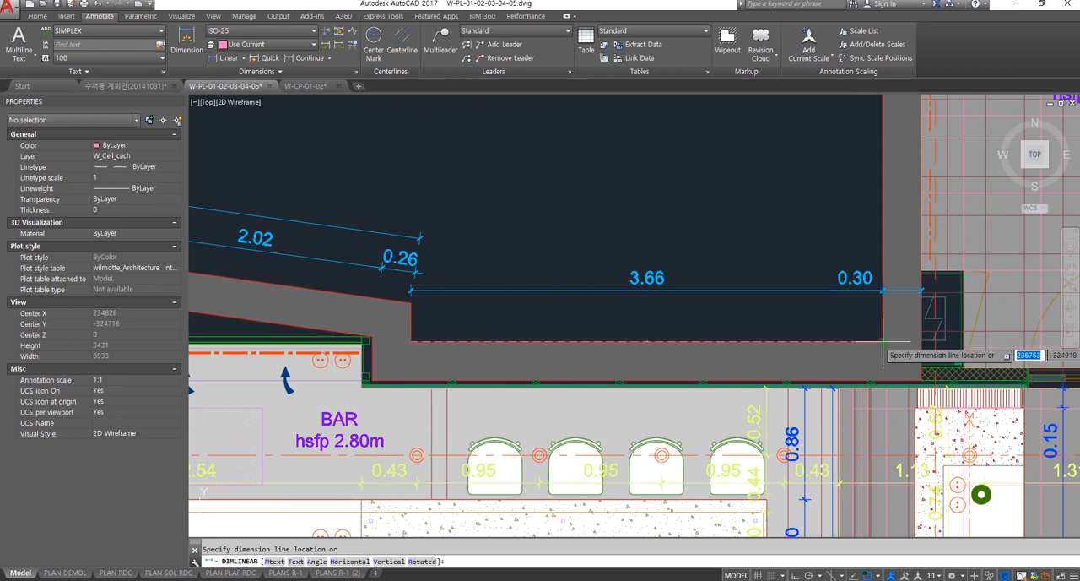
click(791, 252)
Step: Examine the new linear dimension's text and line appearance up close and against the whole floor plan in model space
scroll(647, 254, up, 4)
scroll(647, 253, up, 6)
scroll(622, 257, down, 4)
scroll(639, 362, down, 5)
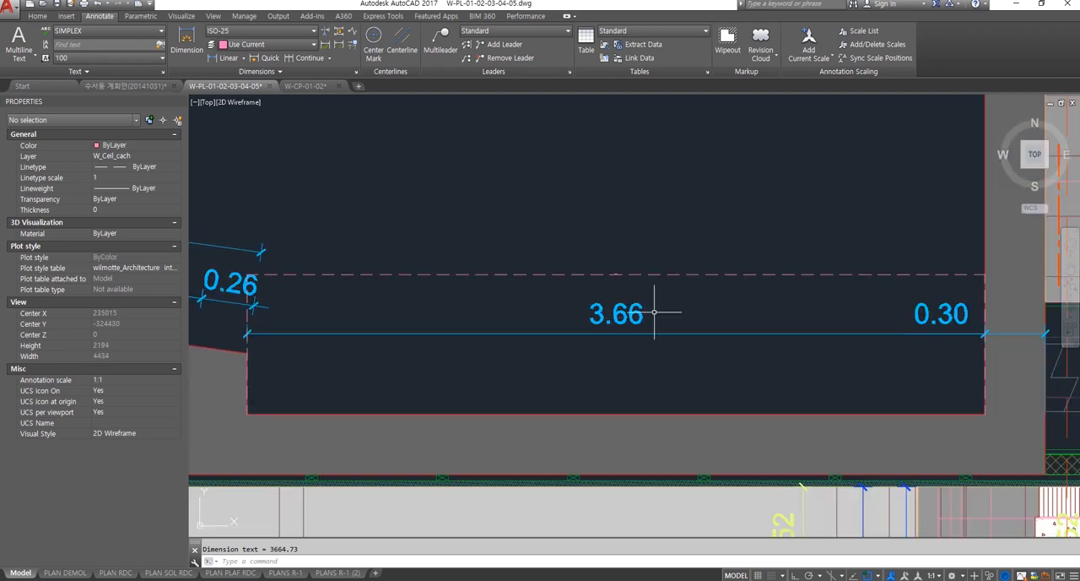
scroll(632, 261, up, 5)
scroll(596, 328, down, 10)
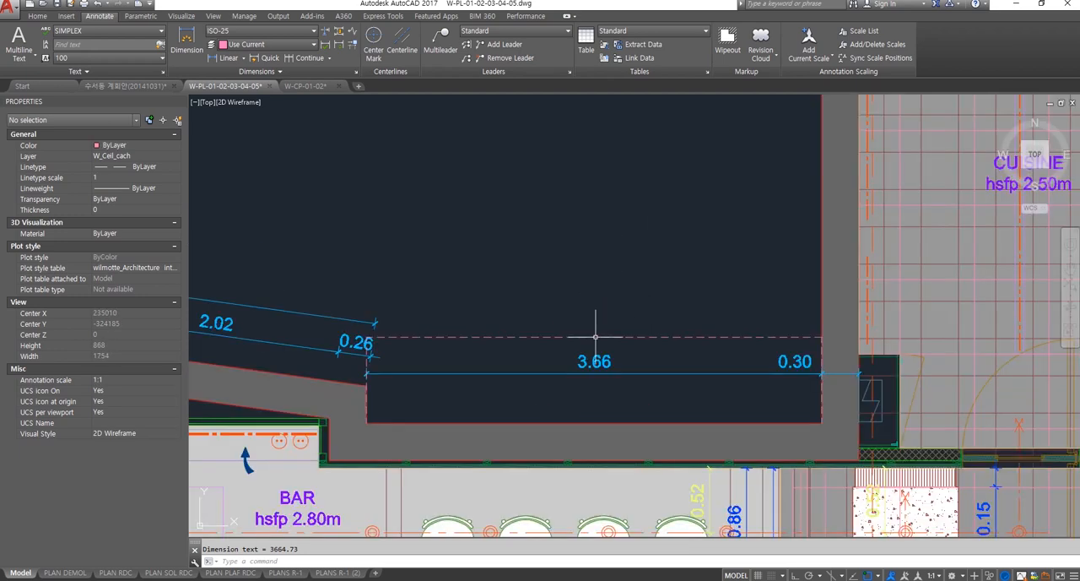
middle_drag(596, 309, 684, 285)
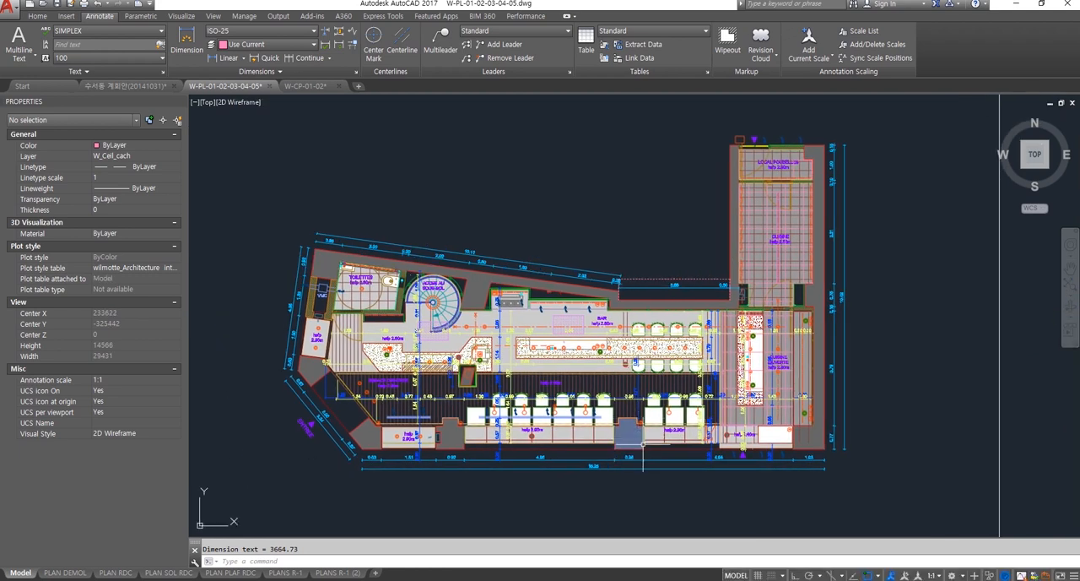
middle_drag(659, 461, 661, 476)
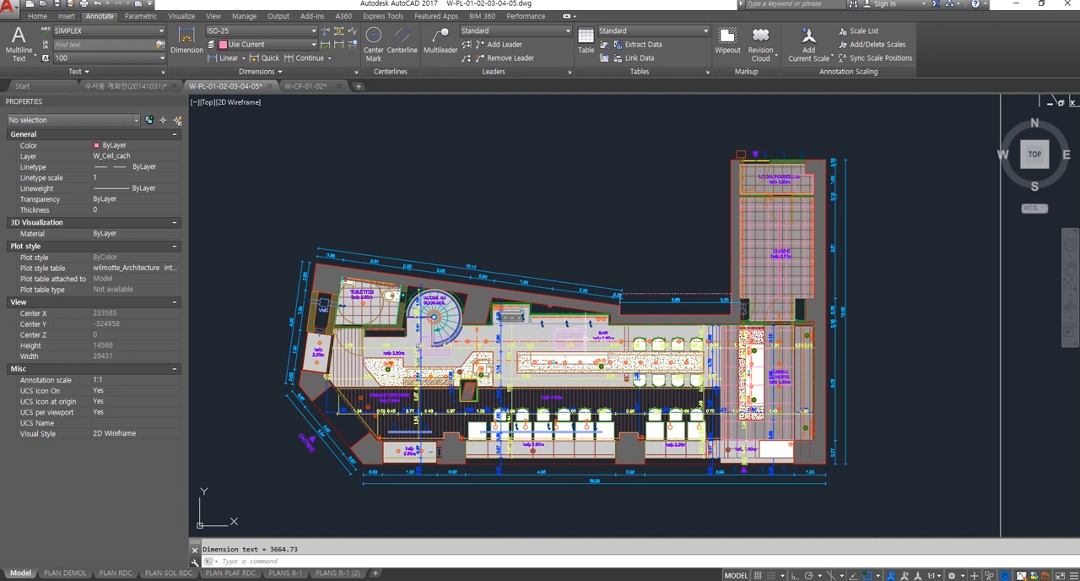
scroll(688, 303, up, 12)
scroll(634, 293, up, 4)
scroll(596, 297, down, 6)
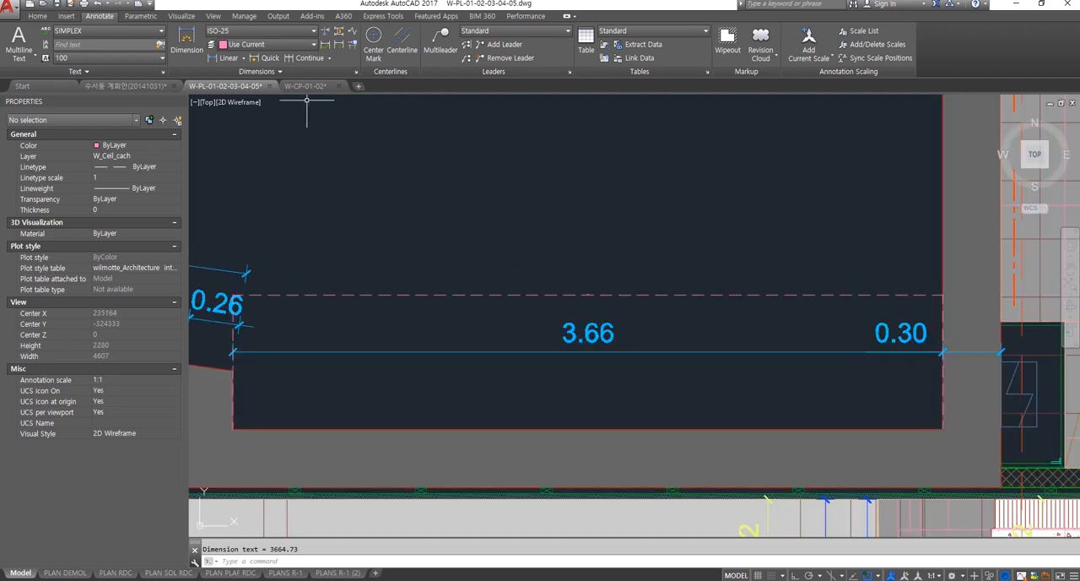
scroll(611, 304, down, 3)
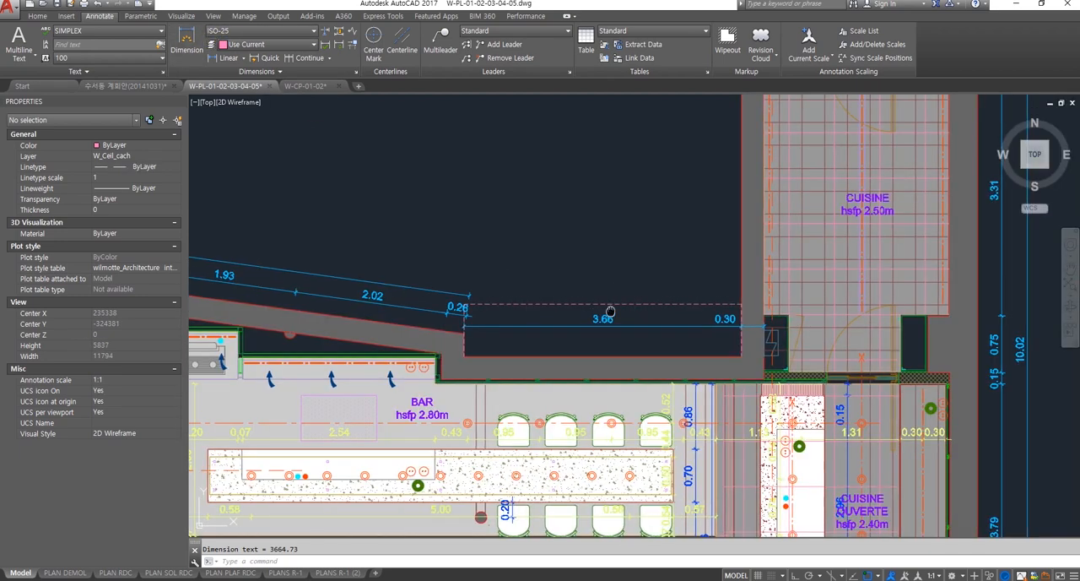
middle_drag(610, 312, 622, 282)
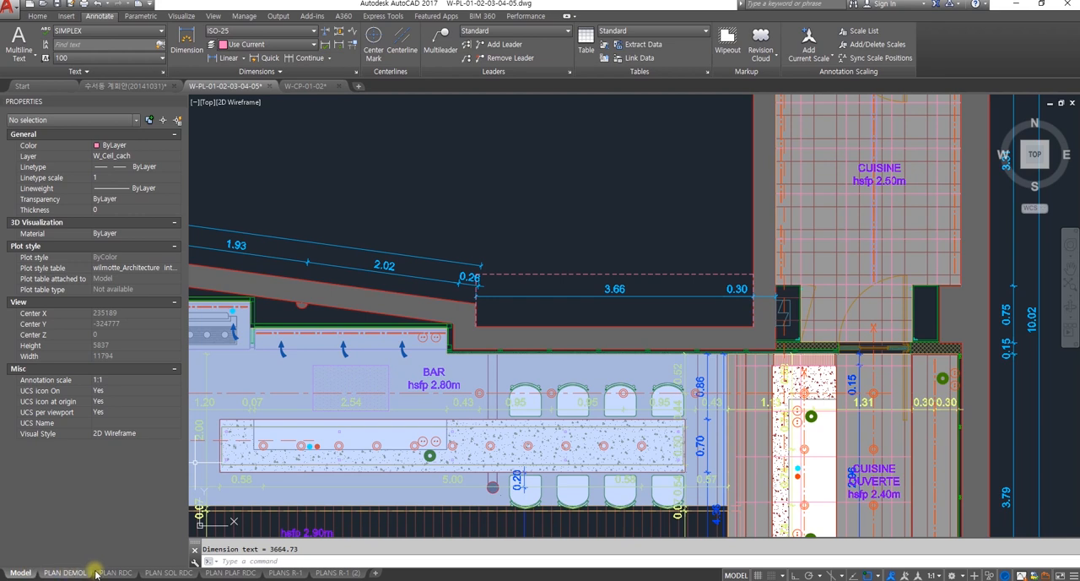
Step: Switch to the PLAN SOL RDC layout and bring the wall recess beside the kitchen into view
mouse_move(294, 574)
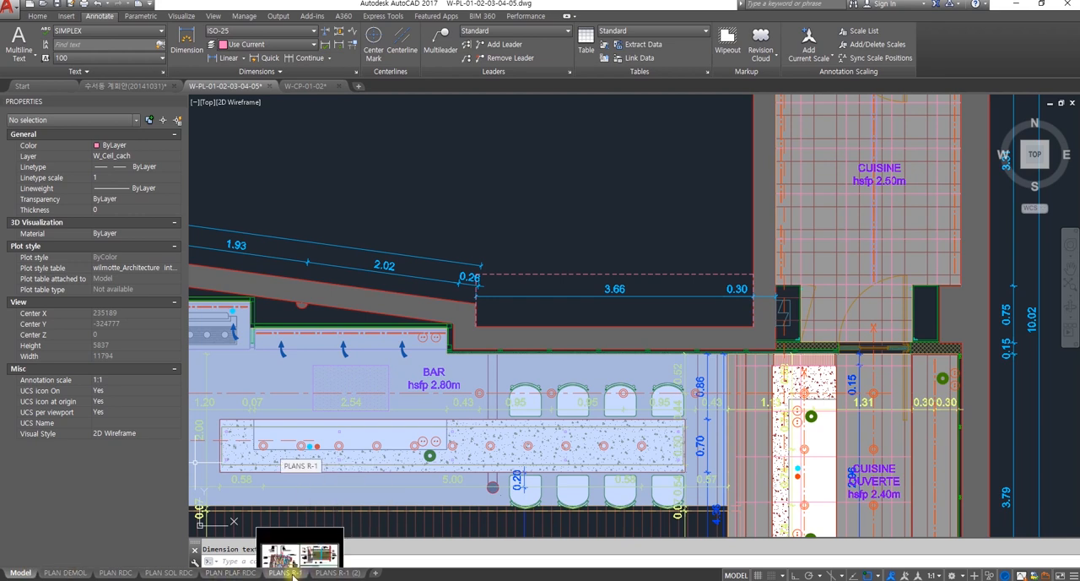
click(168, 573)
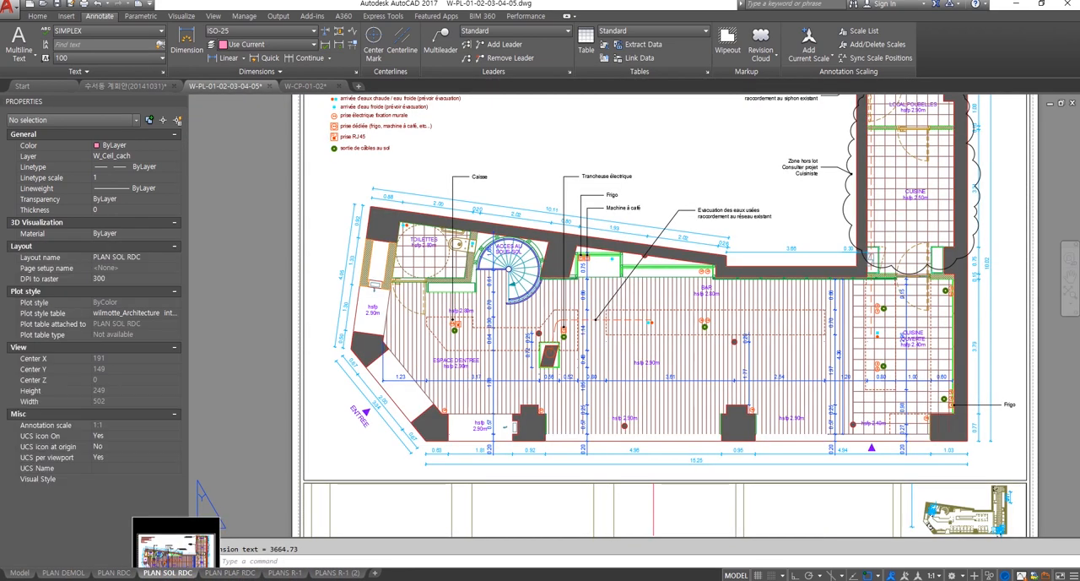
middle_drag(605, 341, 512, 360)
scroll(795, 229, up, 3)
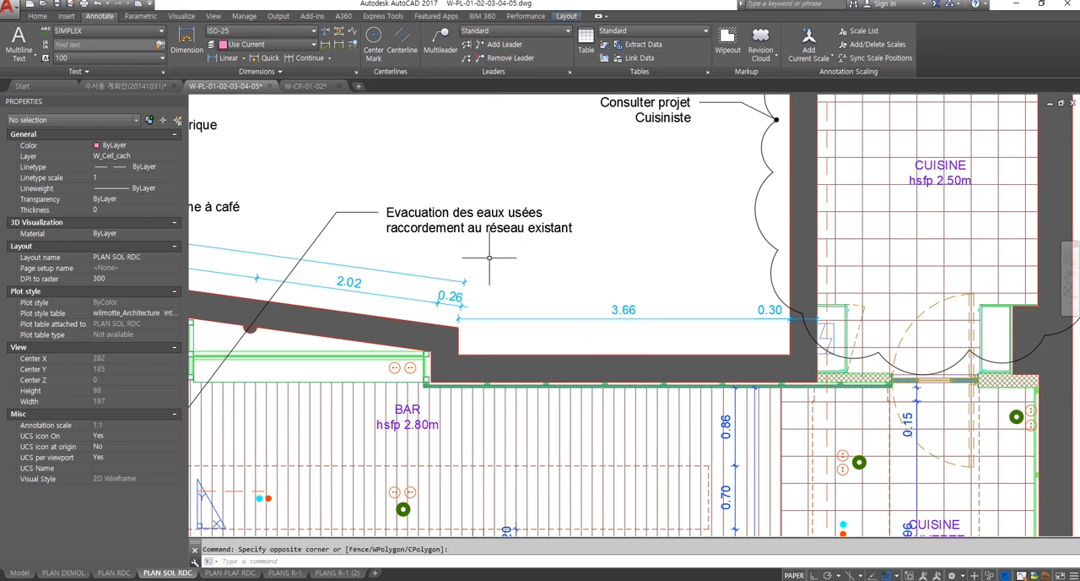
Step: Activate the floor plan viewport and make the 3.66 dimension's layer, W_Text_dim, the current layer
double_click(544, 298)
click(562, 330)
click(535, 298)
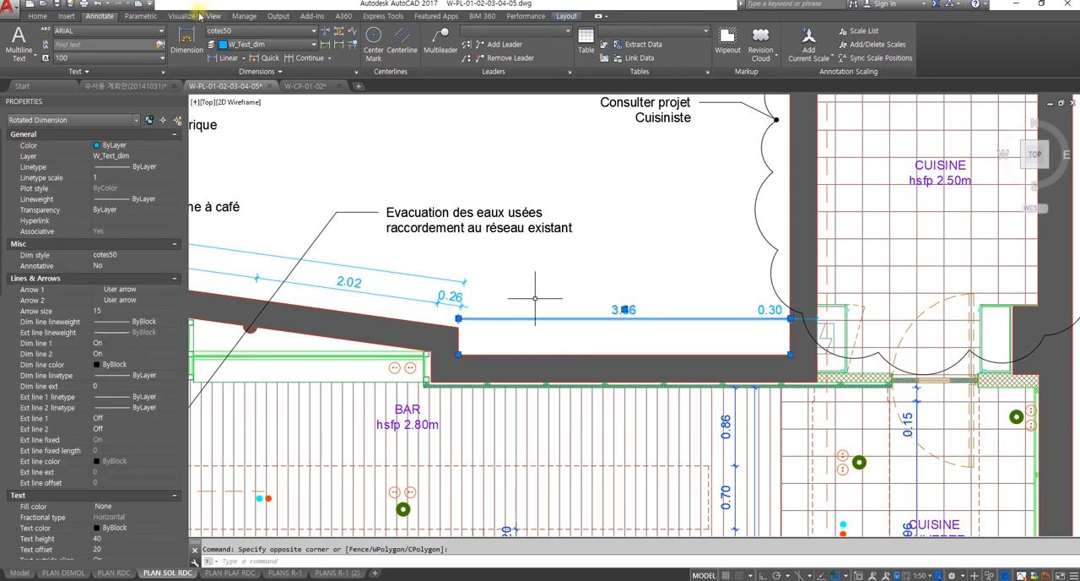
click(37, 16)
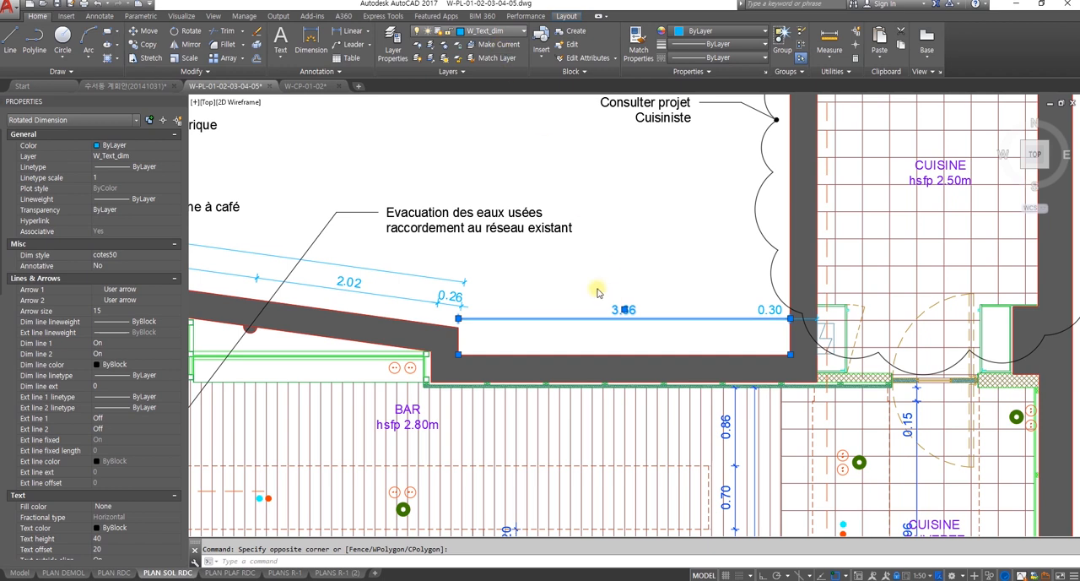
click(498, 44)
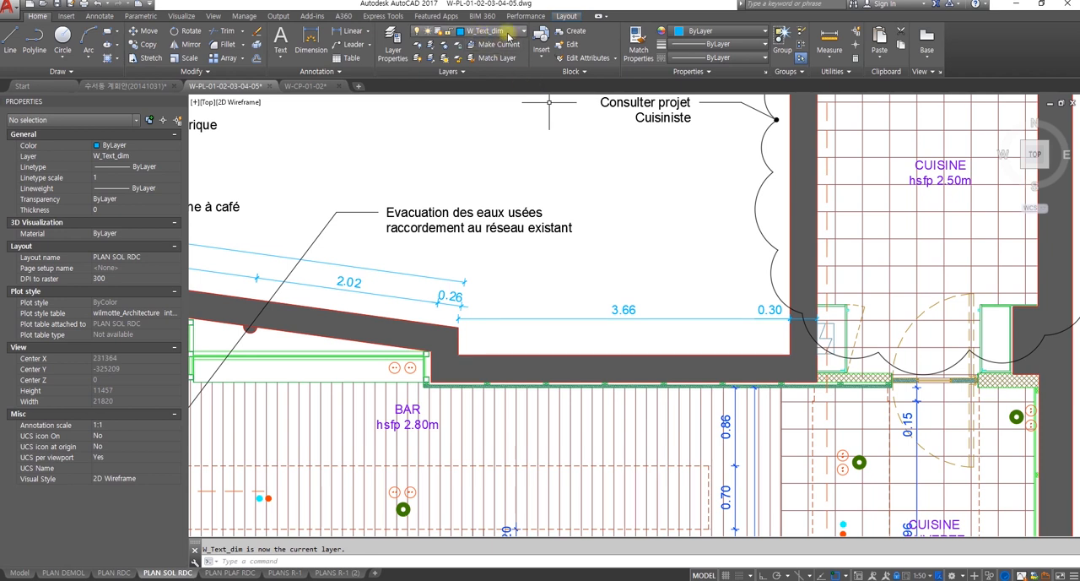
middle_drag(540, 211, 518, 196)
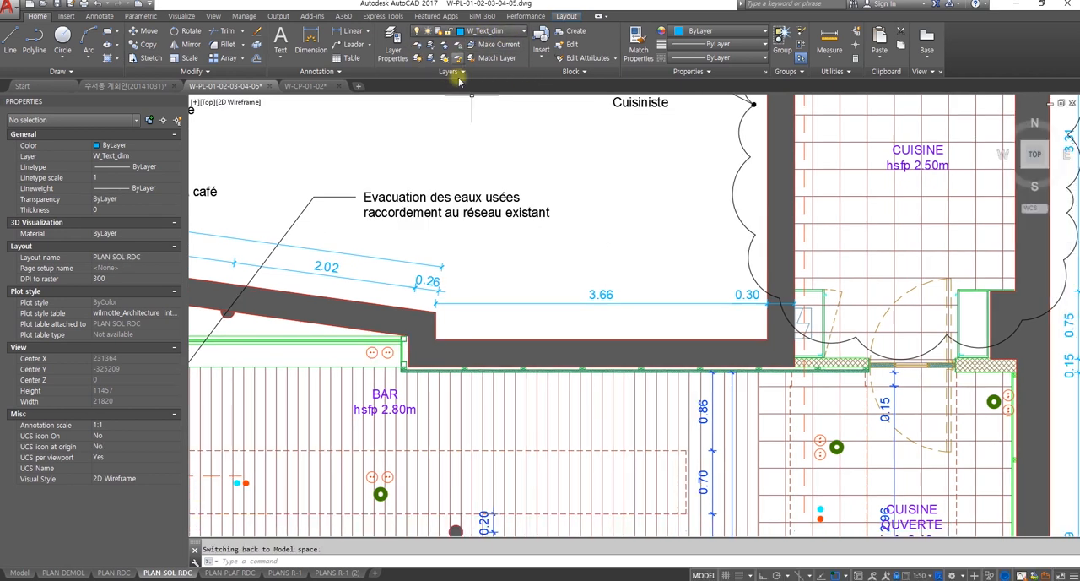
key(Escape)
middle_click(569, 261)
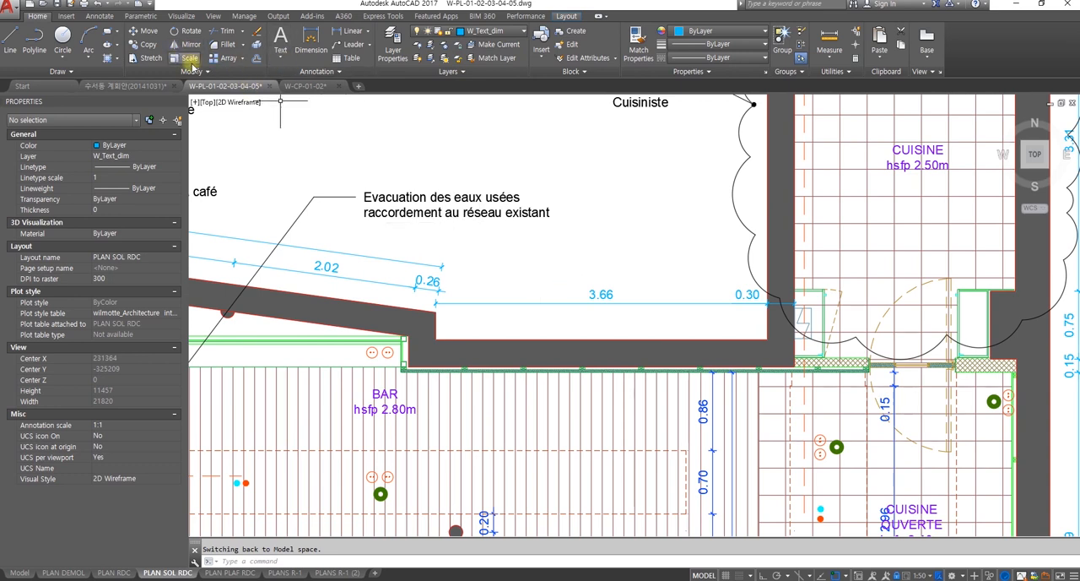
Step: Add a horizontal ISO-25 linear dimension across the wall recess through the viewport, placing it above the 3.66 dimension
click(99, 16)
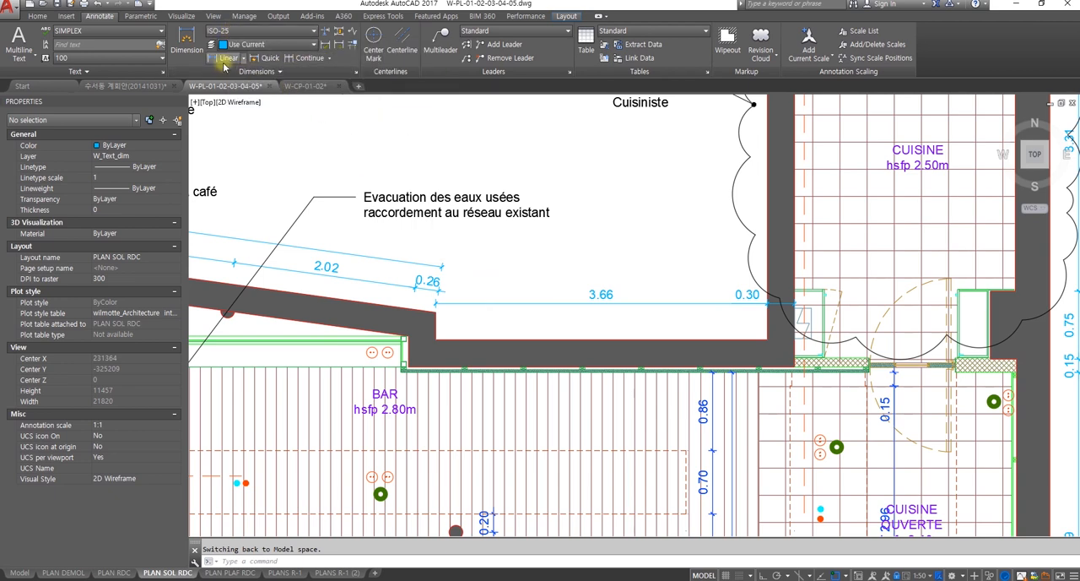
click(223, 58)
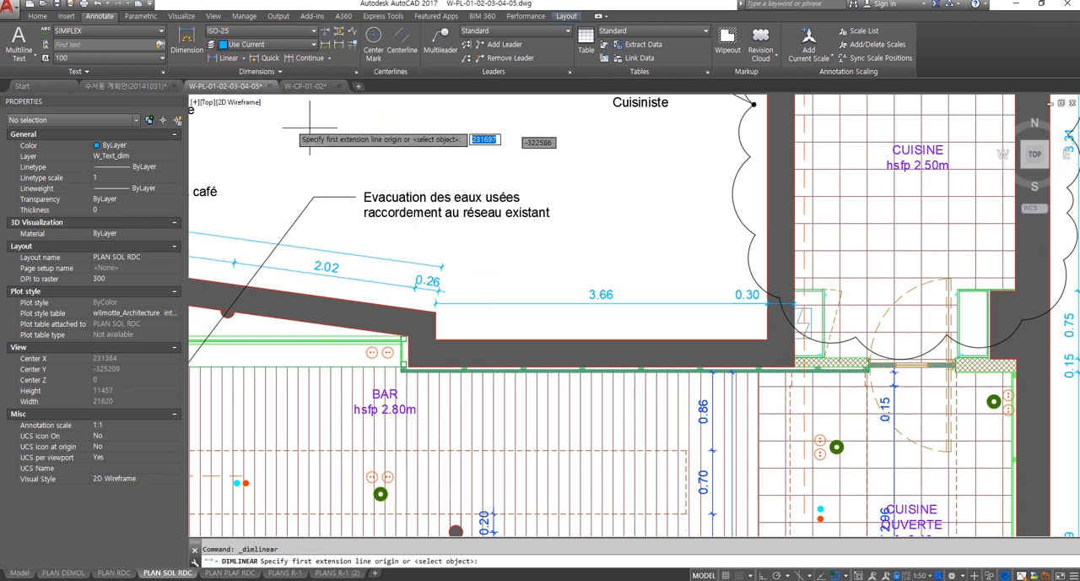
click(435, 338)
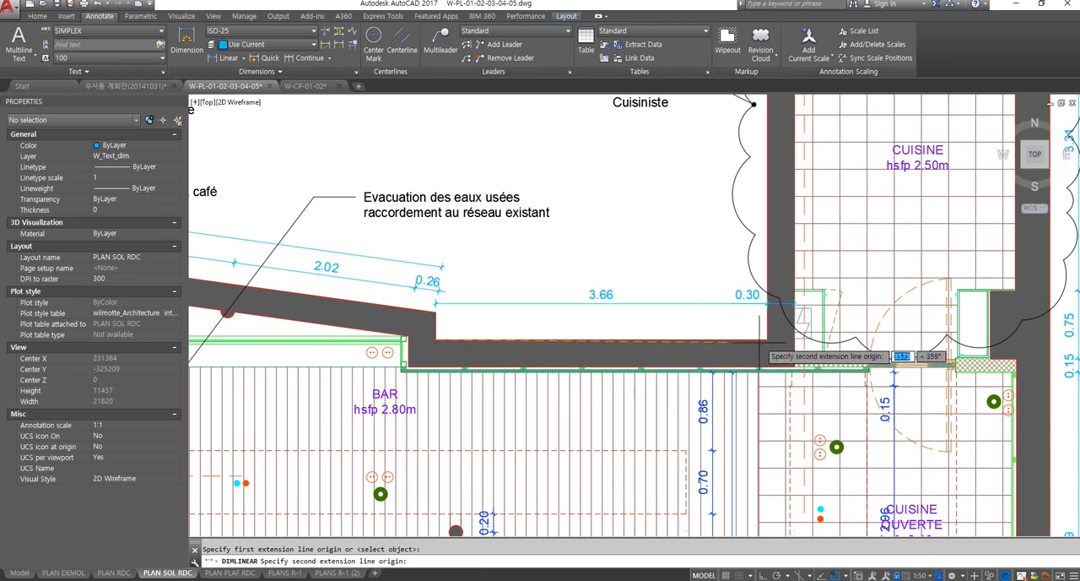
click(768, 339)
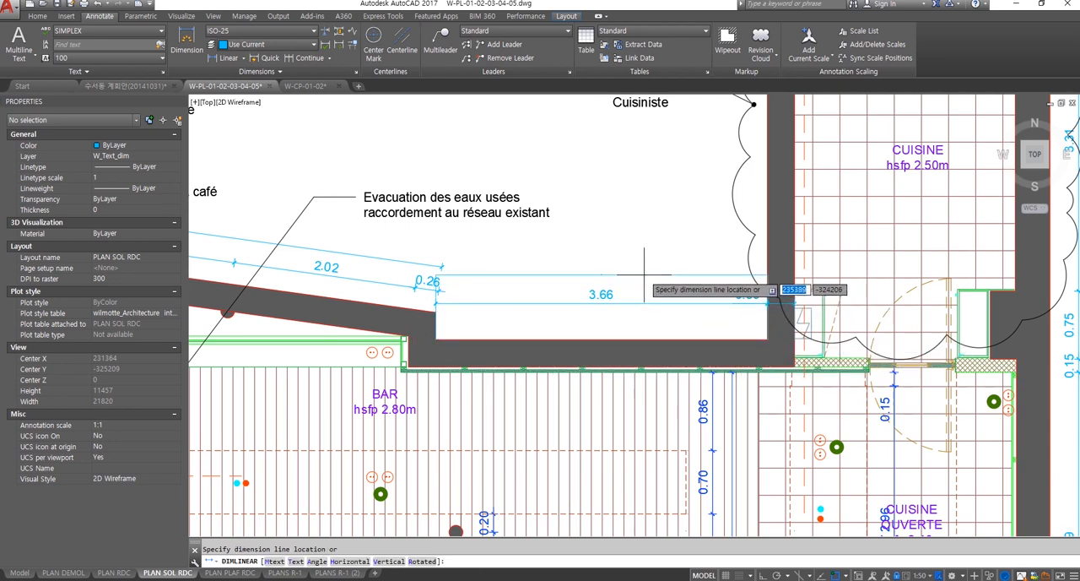
click(612, 278)
Step: Examine how the new ISO-25 dimension displays in the PLAN SOL RDC layout, both close up and on the full sheet
scroll(612, 279, up, 10)
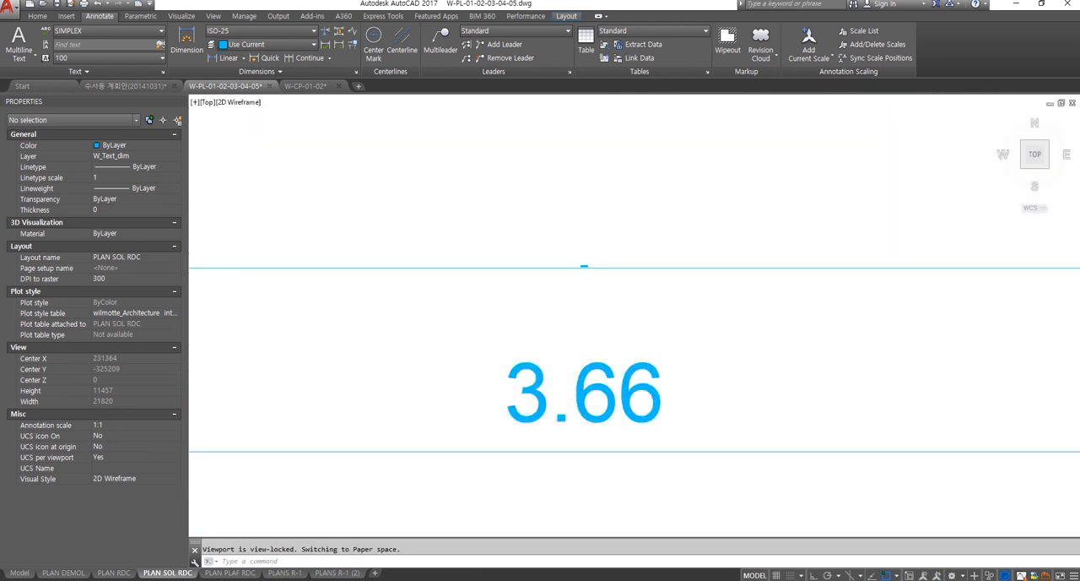
scroll(617, 286, down, 10)
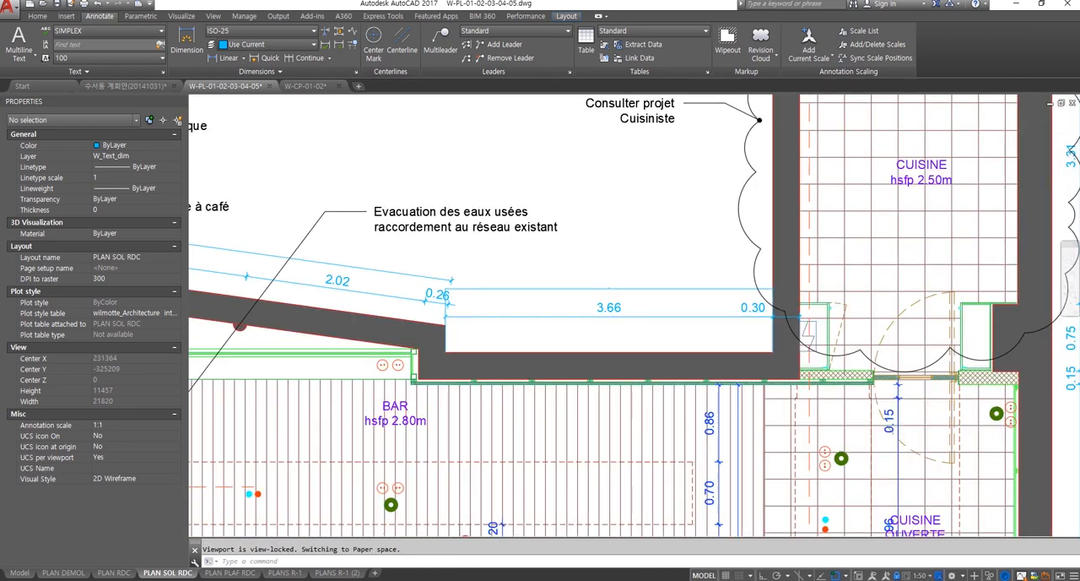
scroll(661, 337, down, 10)
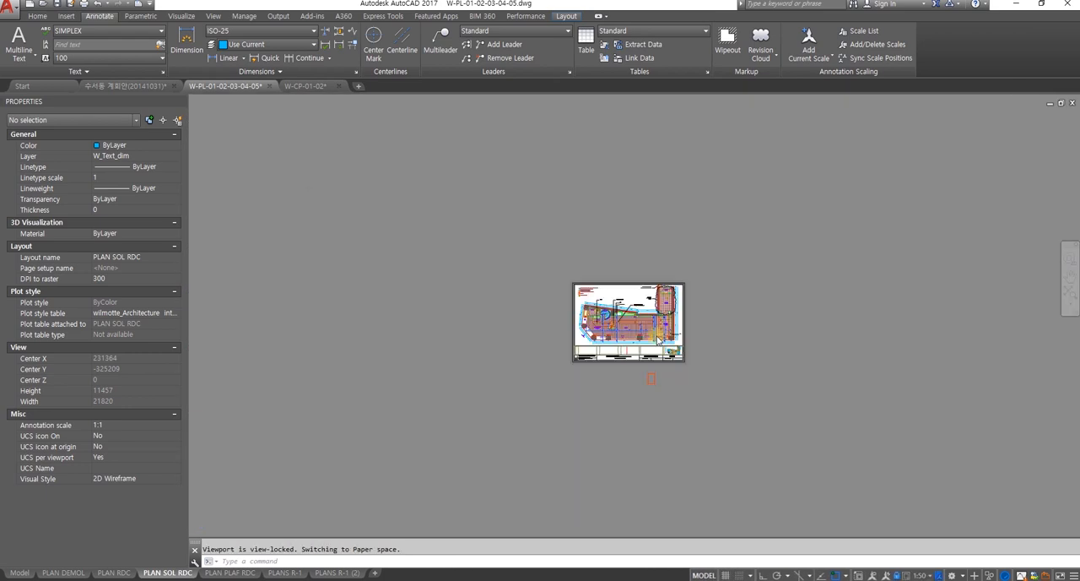
scroll(661, 336, down, 8)
scroll(661, 337, up, 6)
scroll(714, 326, up, 2)
middle_drag(731, 328, 292, 424)
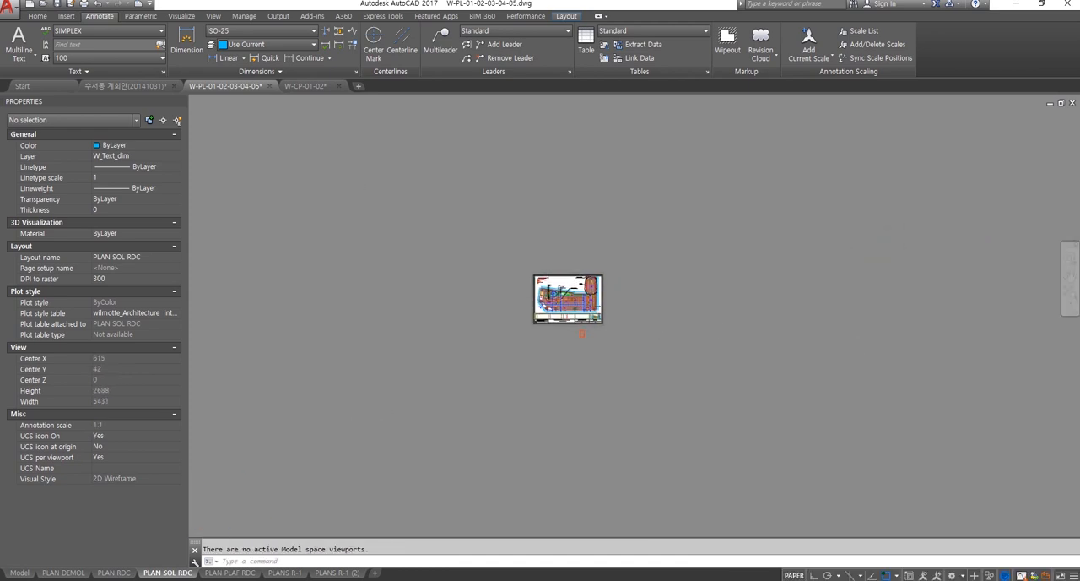
scroll(546, 291, up, 12)
middle_drag(524, 317, 435, 342)
scroll(760, 247, up, 6)
Step: Erase the ISO-25 dimension above the 3.66 dimension from within the layout viewport
click(666, 242)
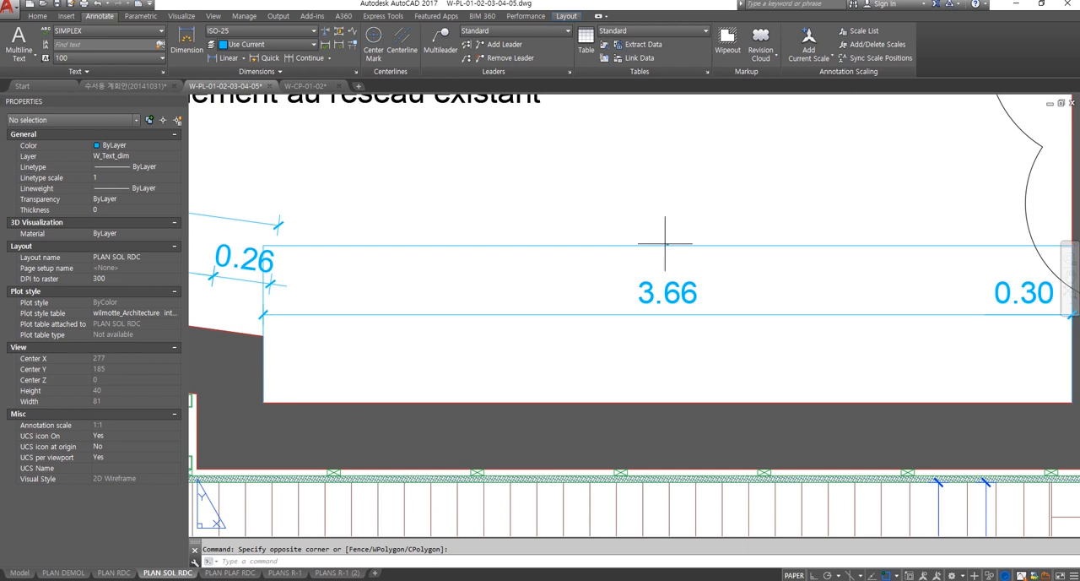
double_click(665, 244)
click(667, 248)
click(657, 236)
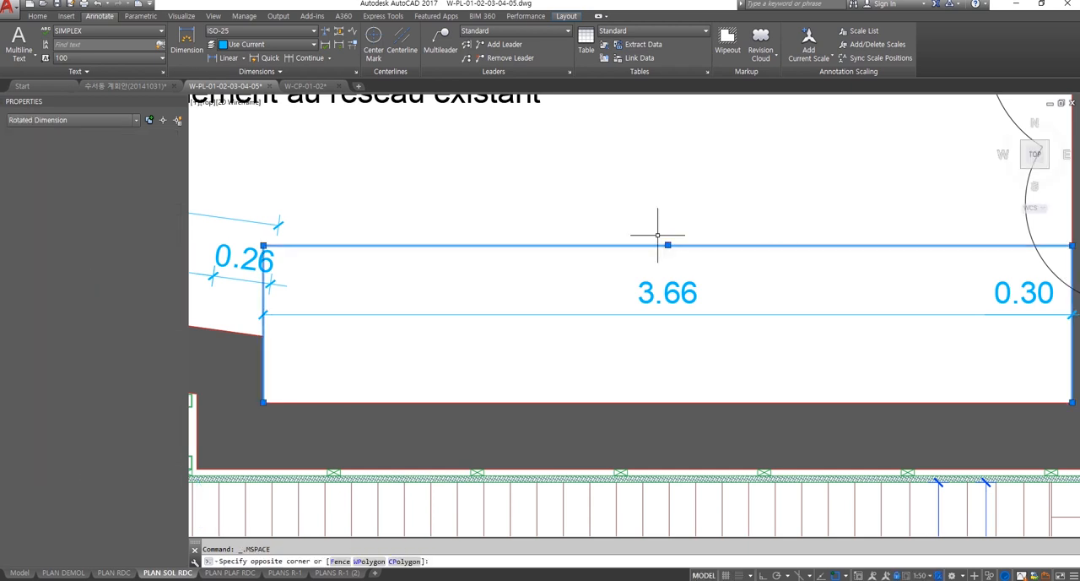
key(Delete)
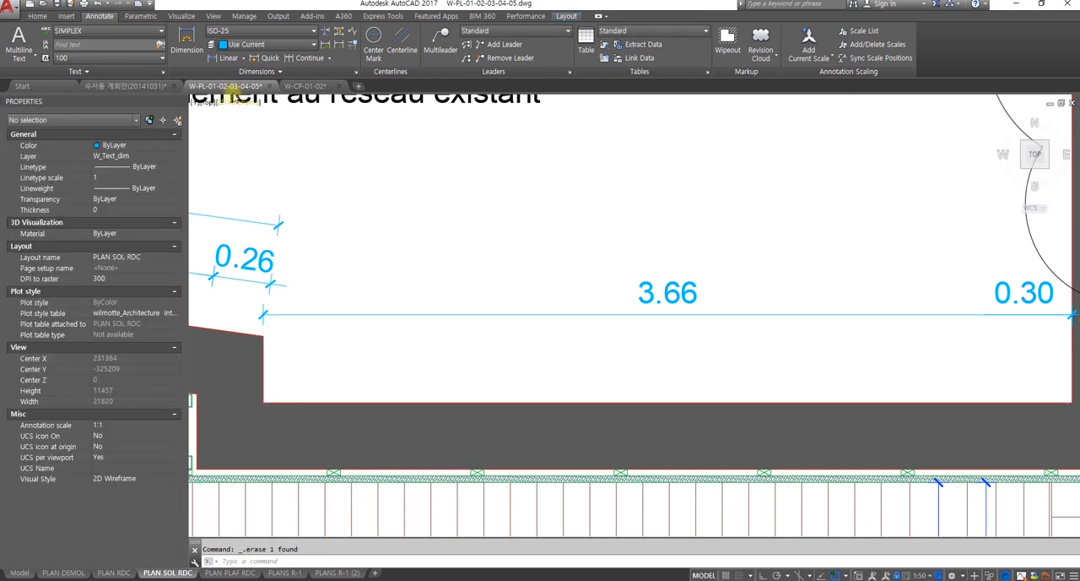
Step: Add a horizontal ISO-25 linear dimension across the wall recess through the viewport, placing it just below the 3.66 dimension line
click(246, 31)
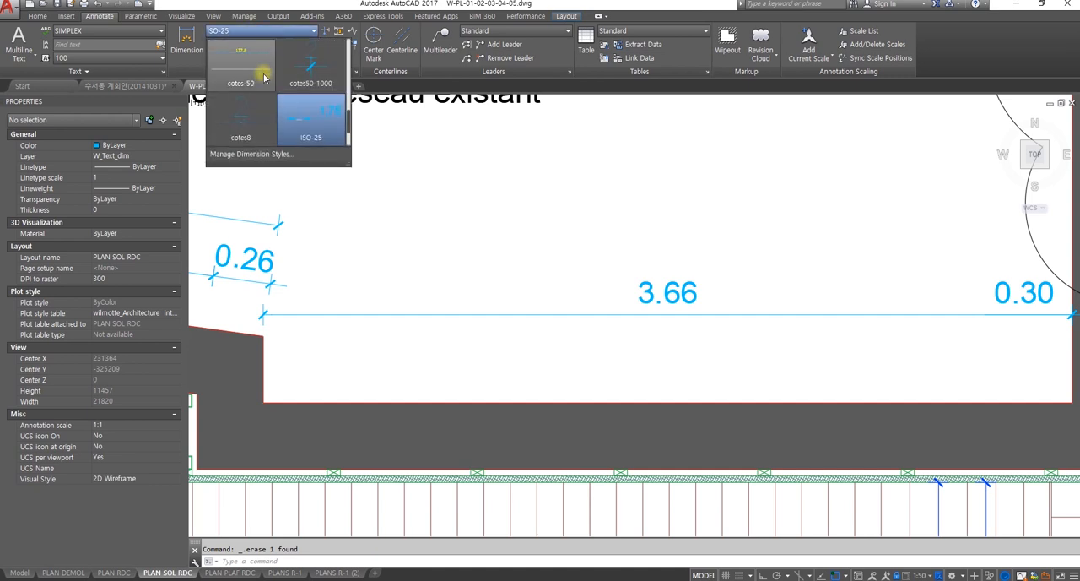
scroll(252, 72, up, 2)
click(258, 33)
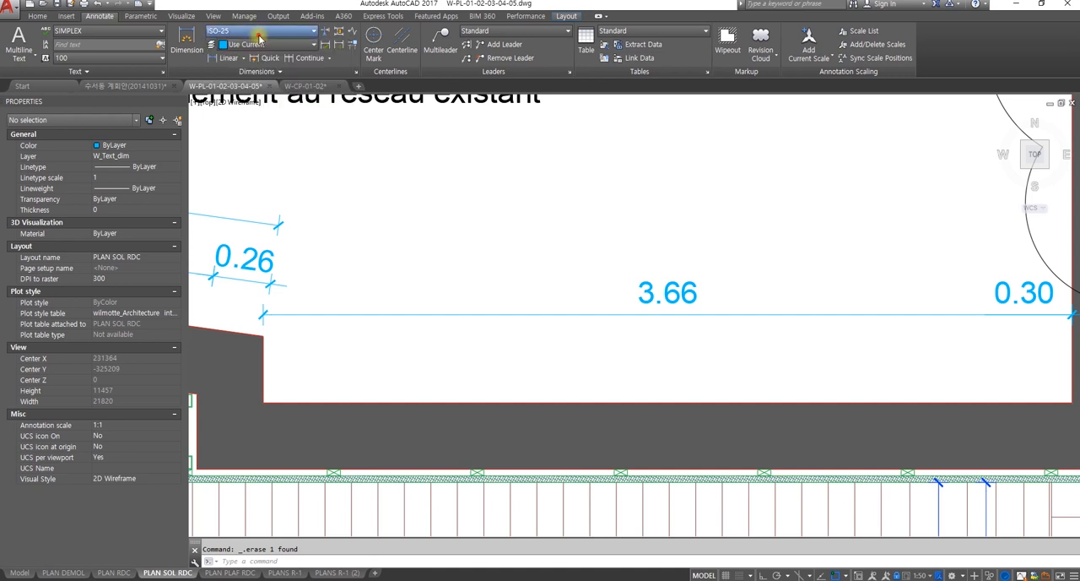
click(226, 57)
mouse_move(295, 313)
middle_down()
mouse_move(633, 301)
mouse_move(475, 225)
mouse_move(374, 253)
mouse_move(412, 253)
middle_up()
scroll(786, 298, down, 1)
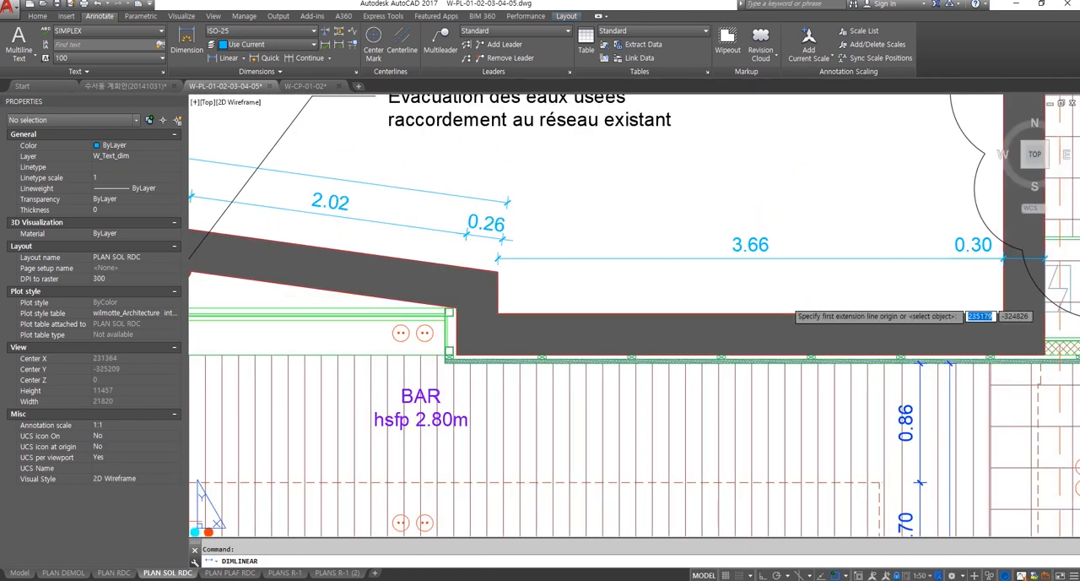
click(498, 312)
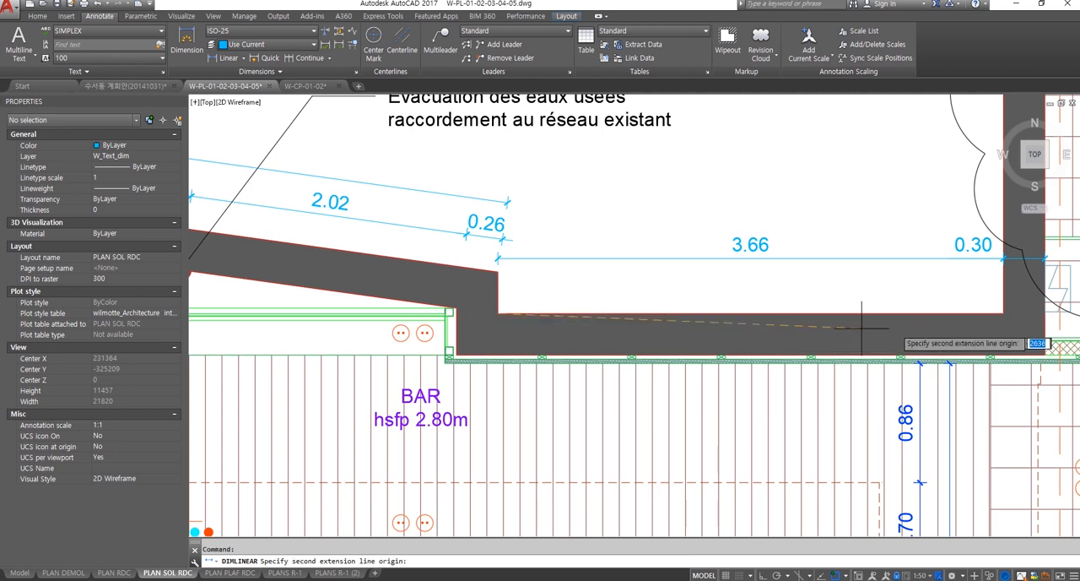
click(1004, 312)
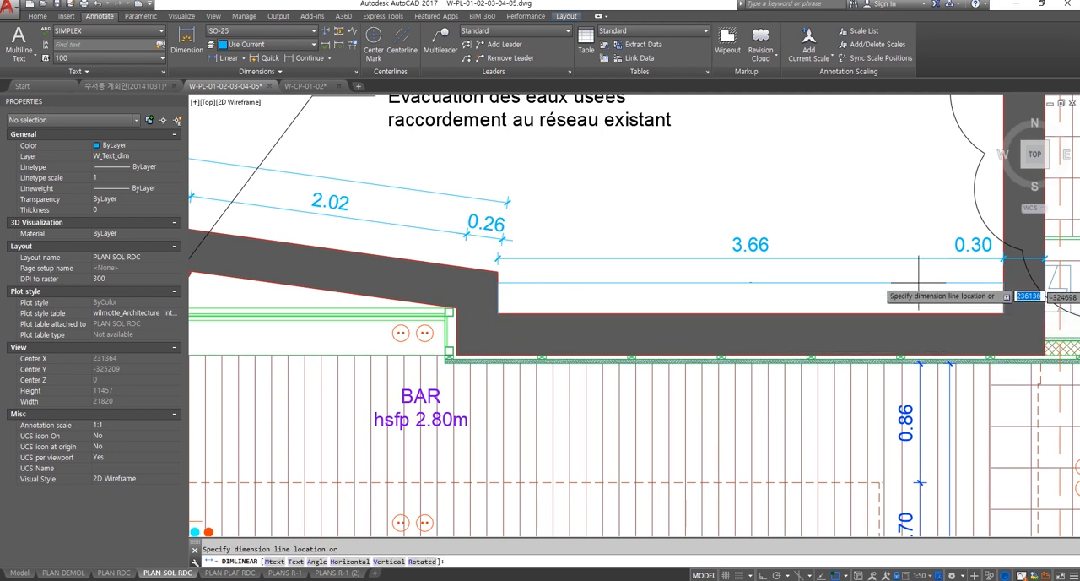
click(880, 277)
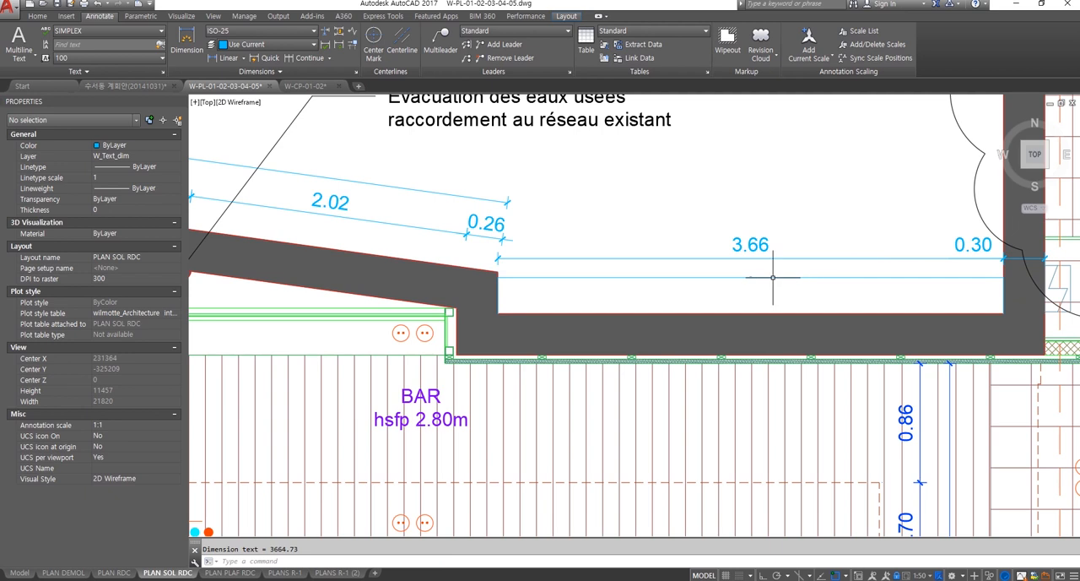
Step: Inspect the text size of the new ISO-25 dimension below the 3.66 dimension, and erase that dimension
scroll(767, 277, up, 5)
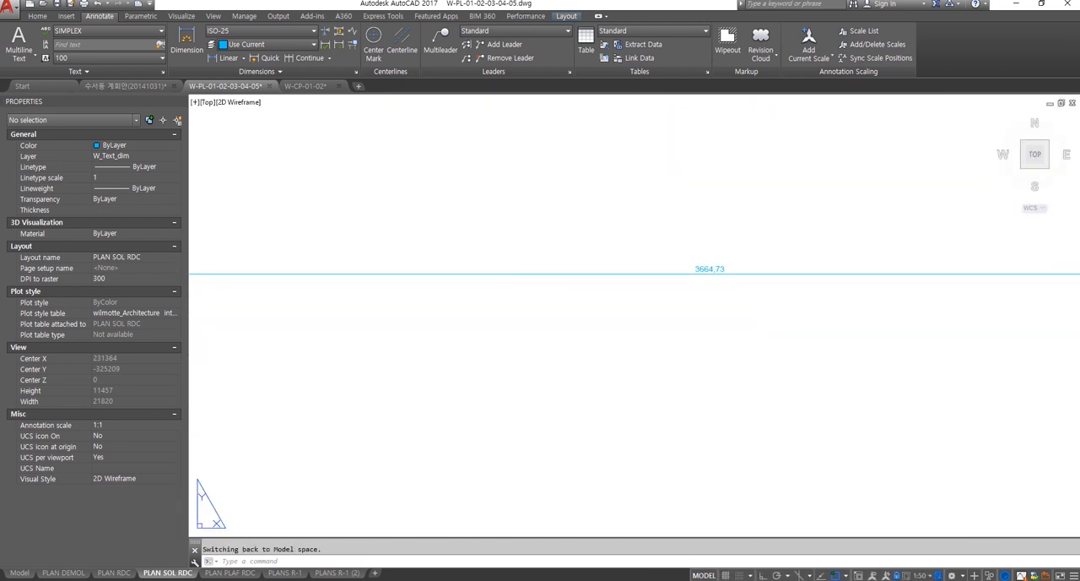
scroll(728, 278, down, 3)
scroll(875, 309, down, 2)
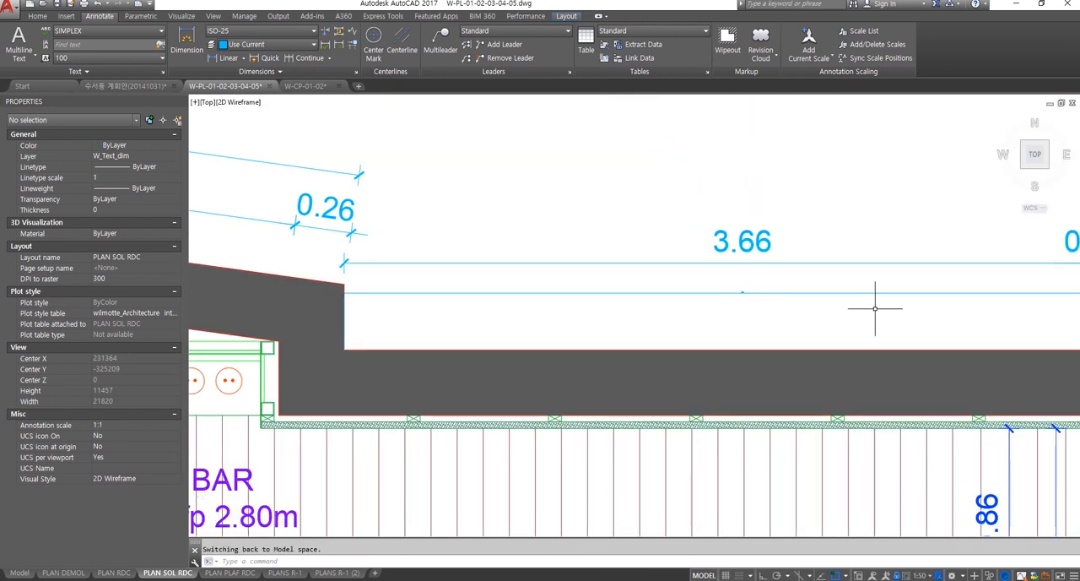
click(830, 310)
click(771, 283)
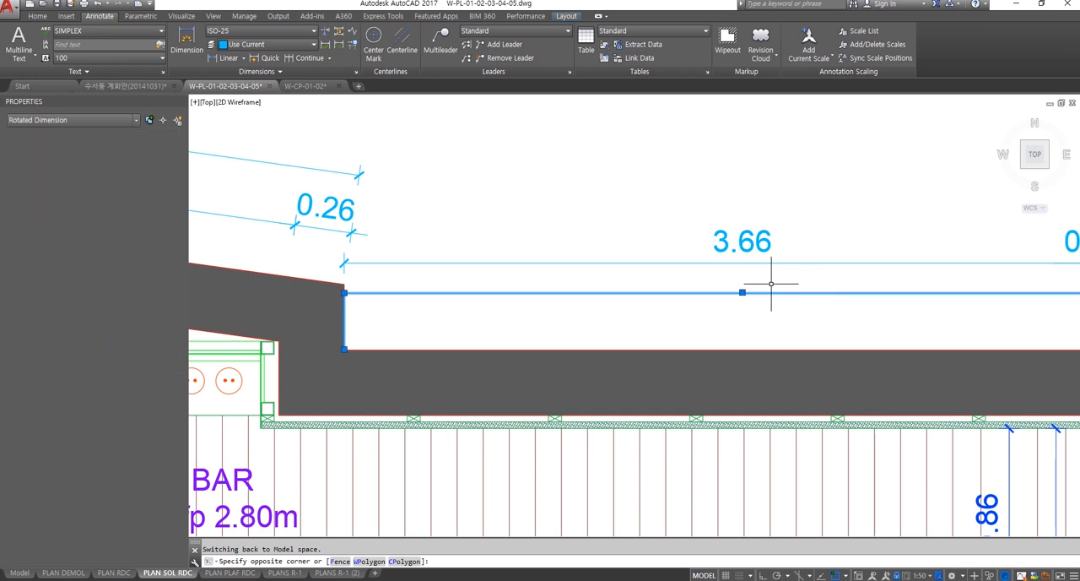
key(Delete)
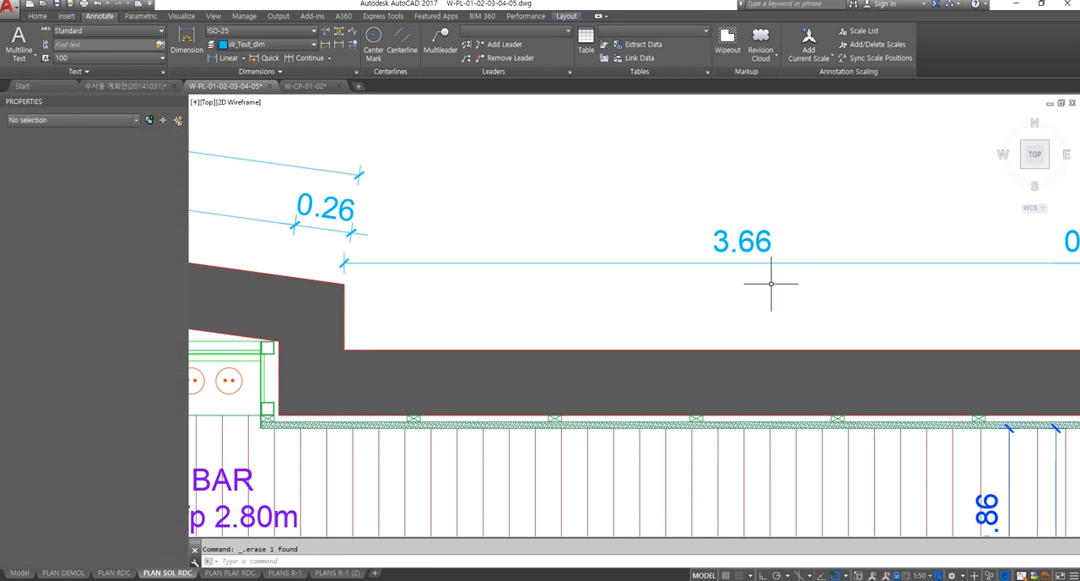
Step: Select the 3.66 dimension and examine its cotes50 properties, covering lines and arrows, text, fit, primary units, alternate units and tolerances
scroll(771, 283, down, 1)
scroll(707, 294, down, 2)
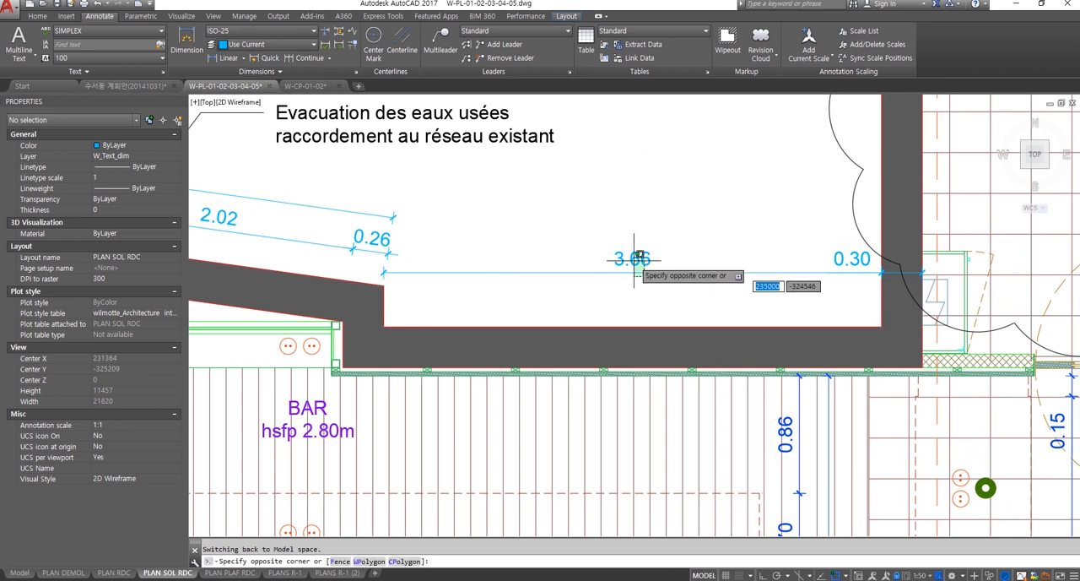
click(633, 257)
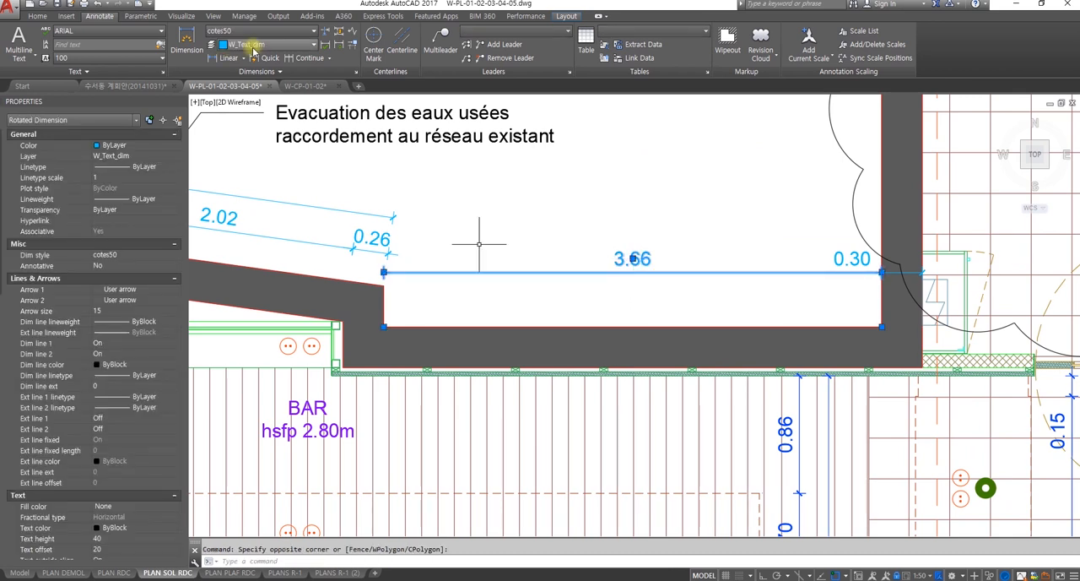
scroll(55, 287, down, 4)
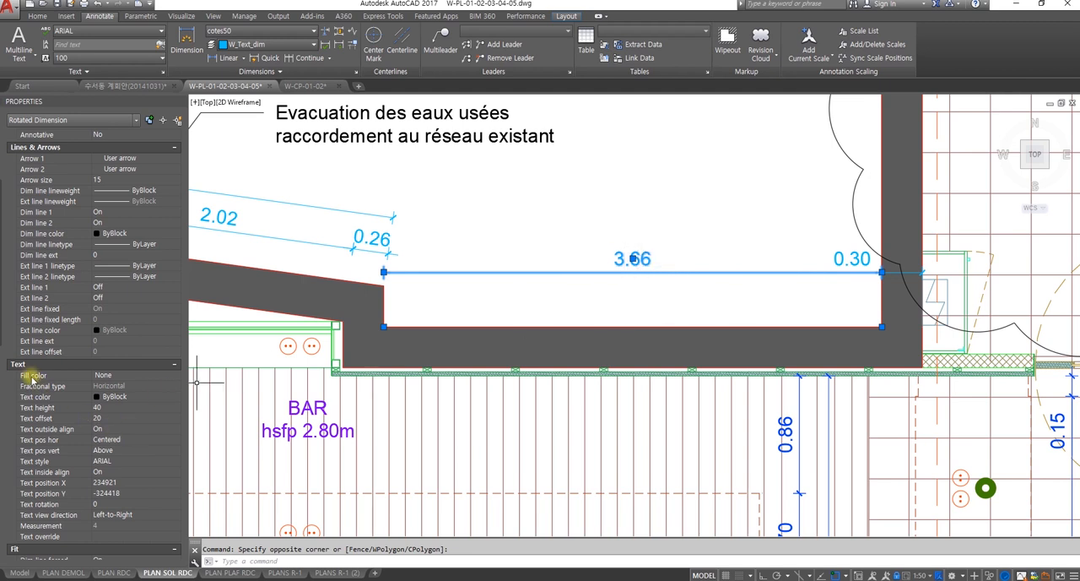
scroll(30, 371, down, 3)
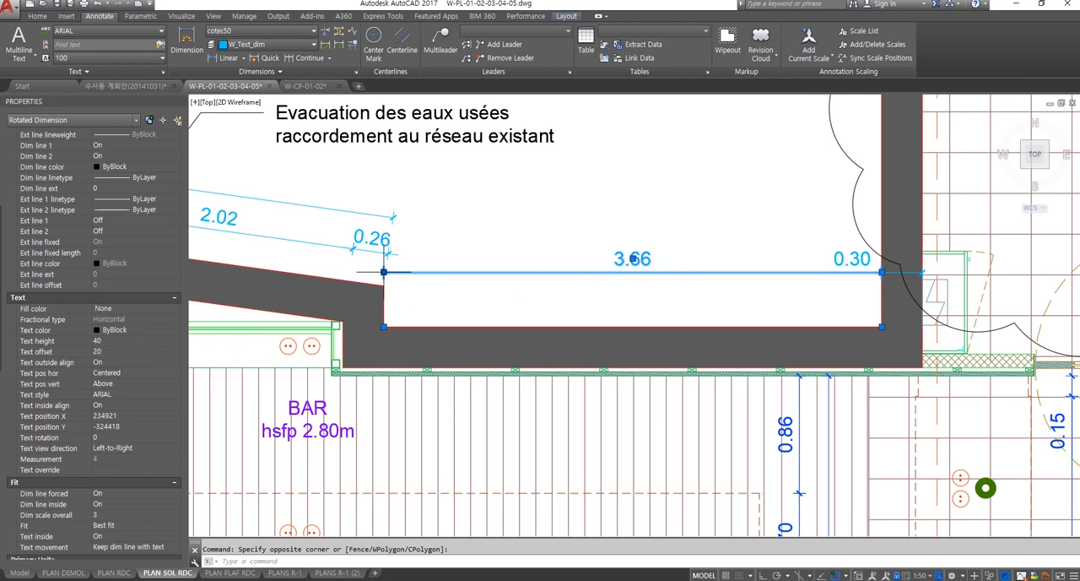
scroll(54, 443, down, 10)
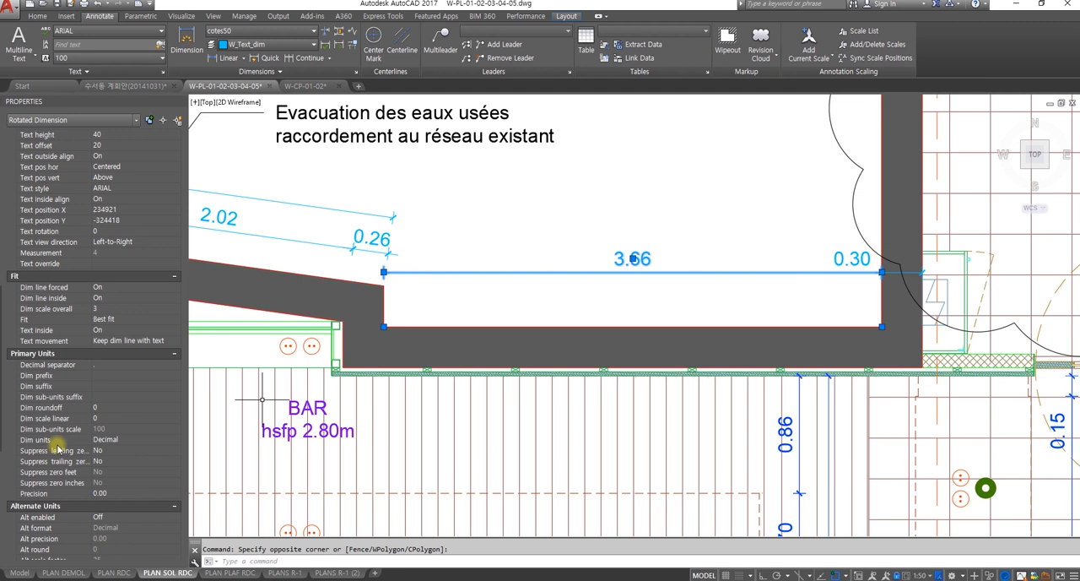
scroll(59, 445, down, 5)
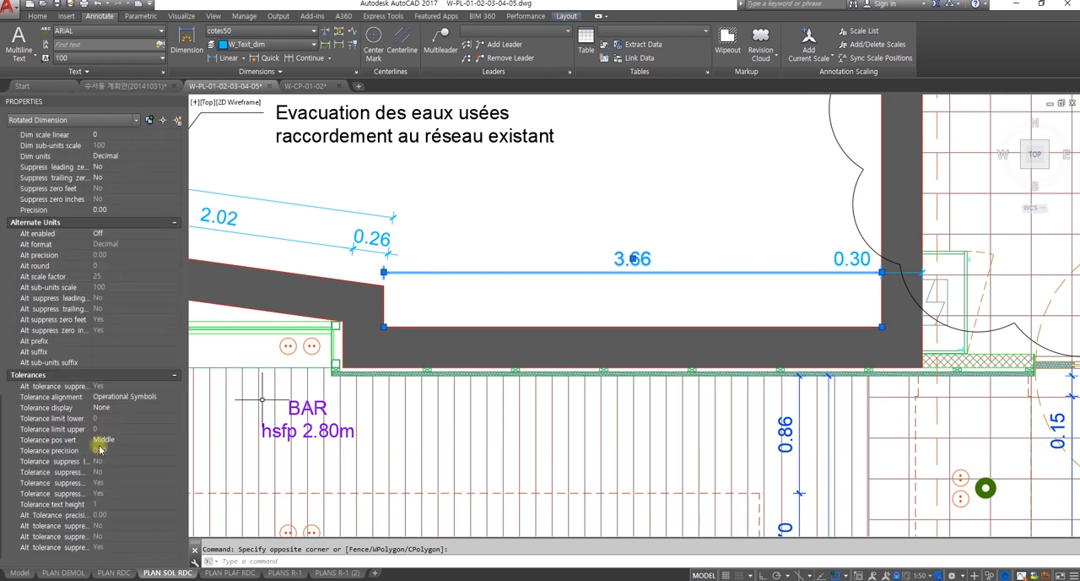
scroll(111, 466, up, 10)
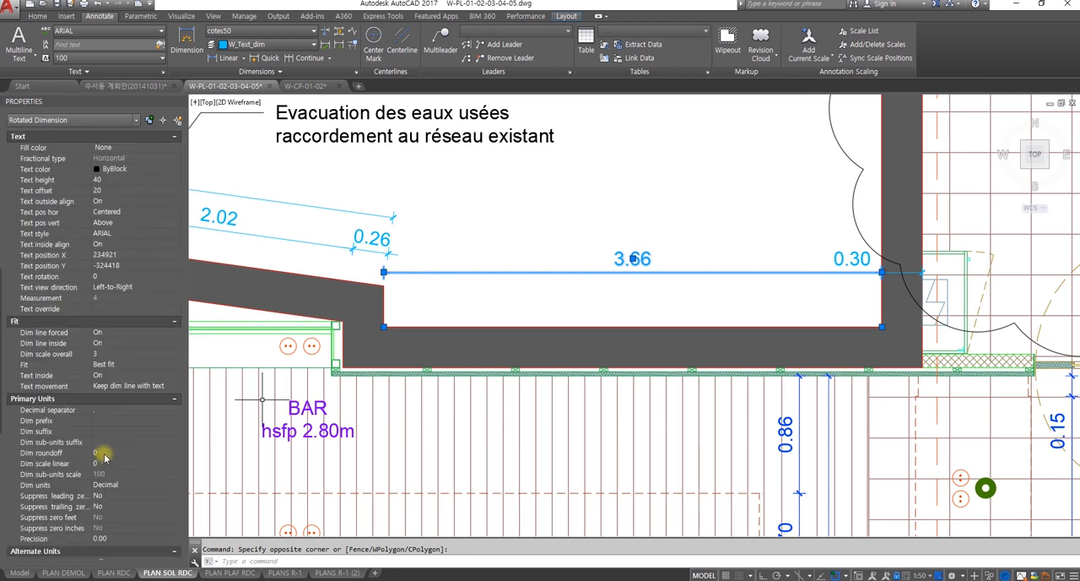
scroll(105, 456, down, 8)
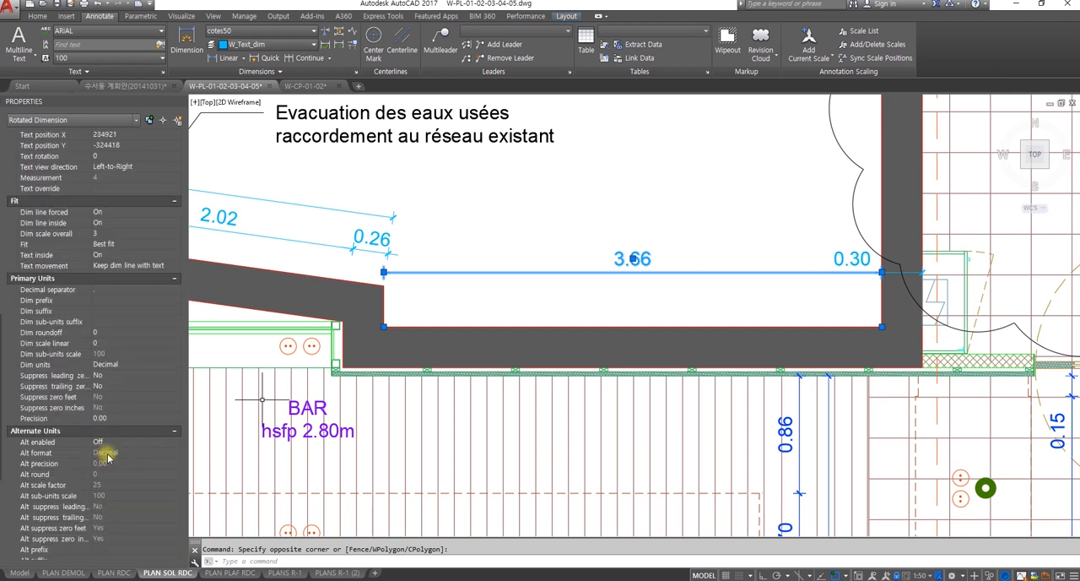
scroll(108, 457, down, 6)
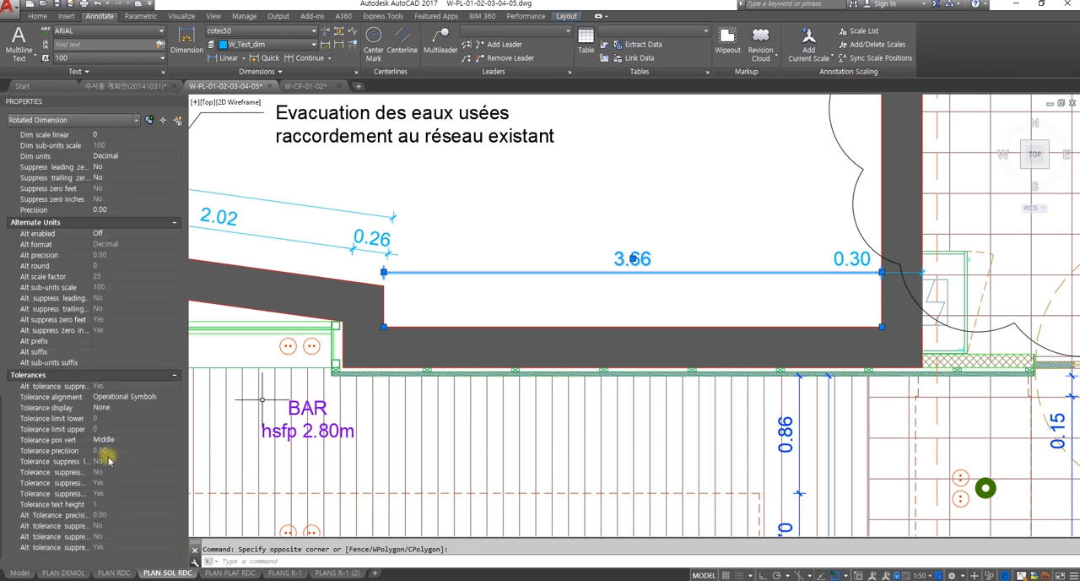
scroll(59, 426, up, 4)
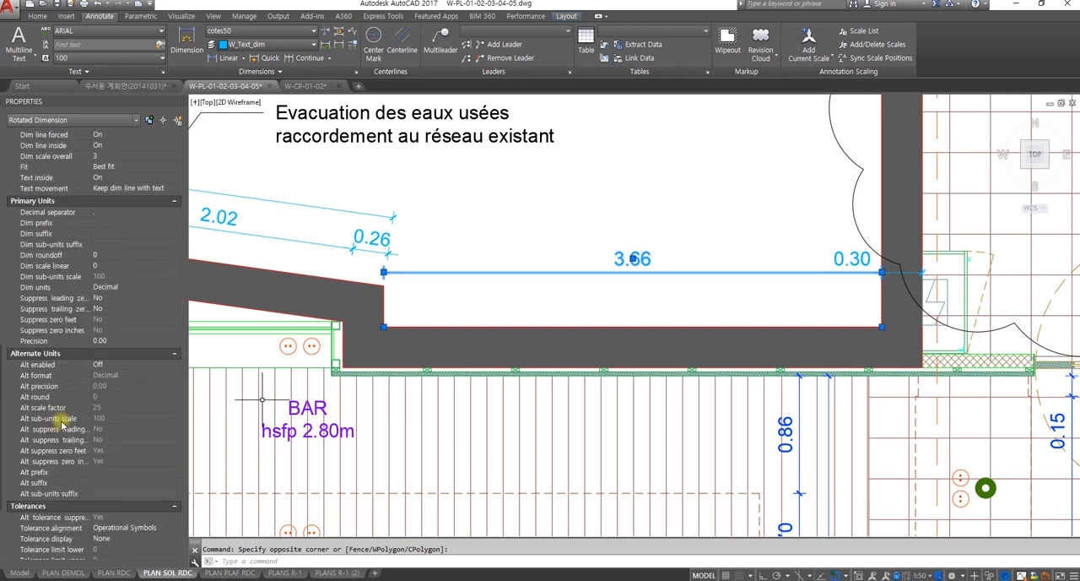
scroll(62, 424, up, 3)
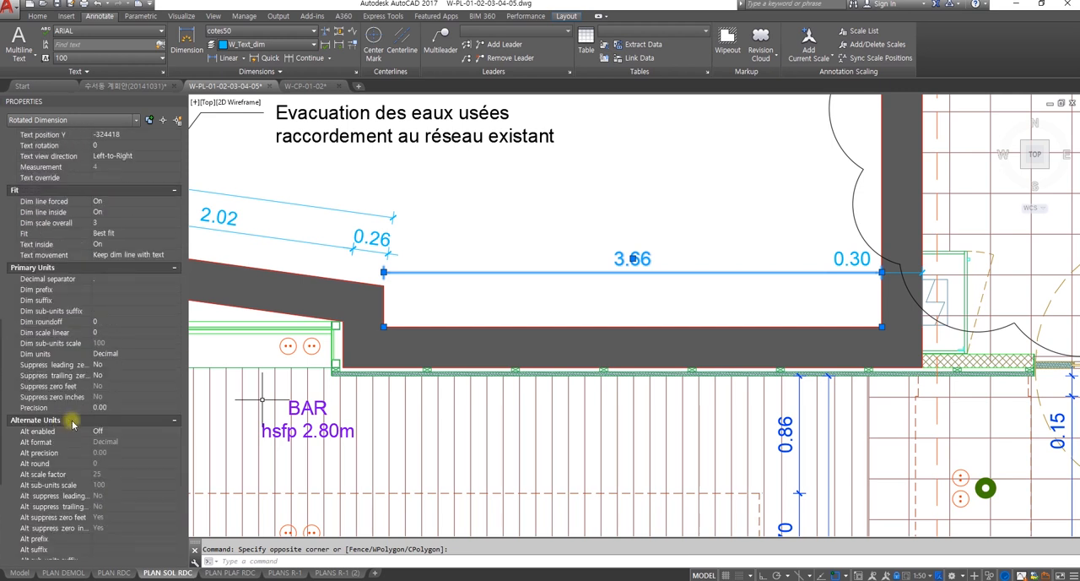
scroll(73, 424, up, 3)
scroll(72, 425, up, 15)
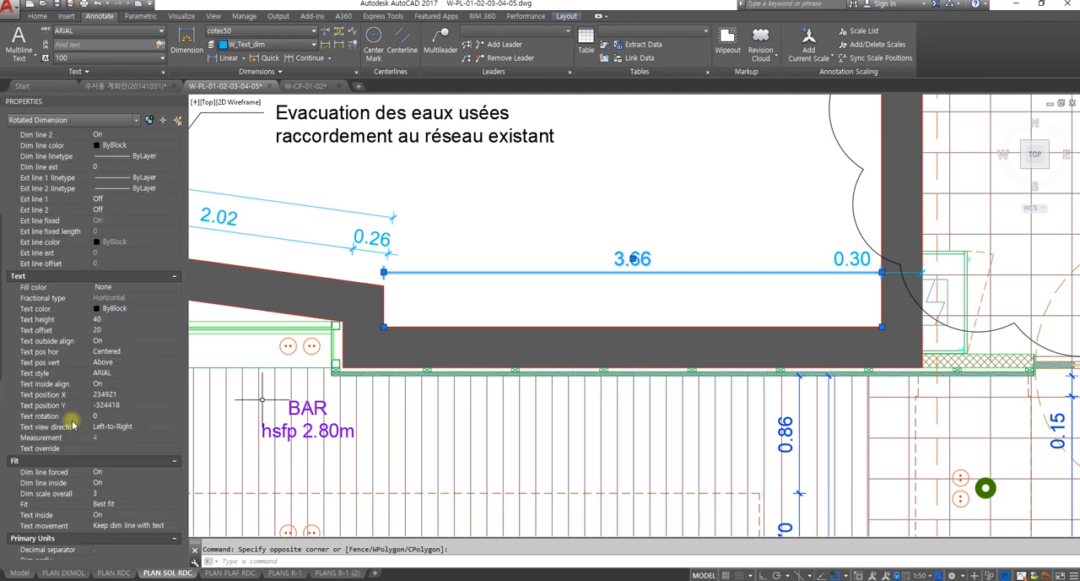
scroll(72, 425, up, 3)
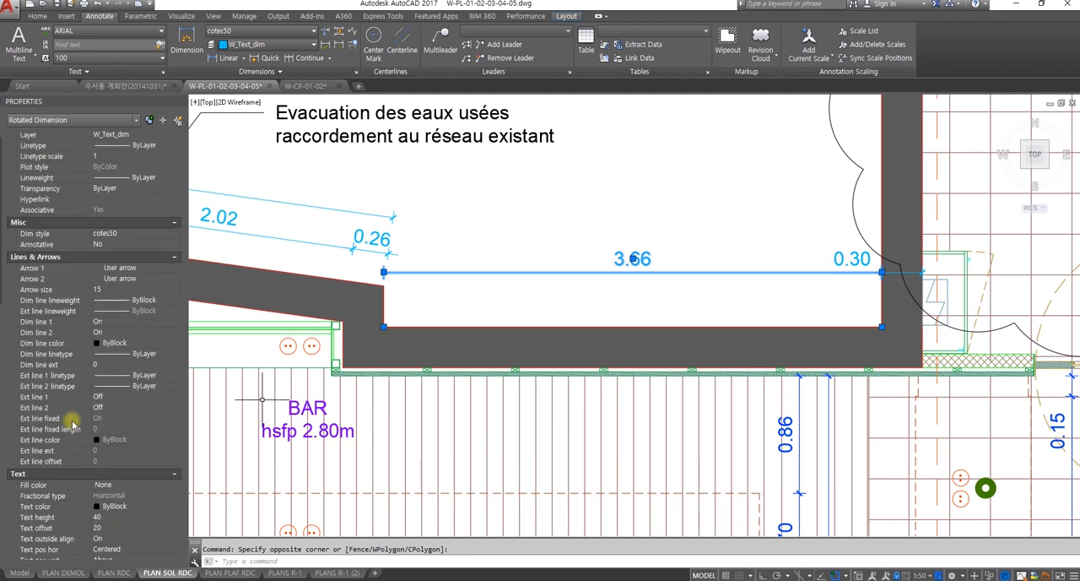
scroll(73, 424, up, 1)
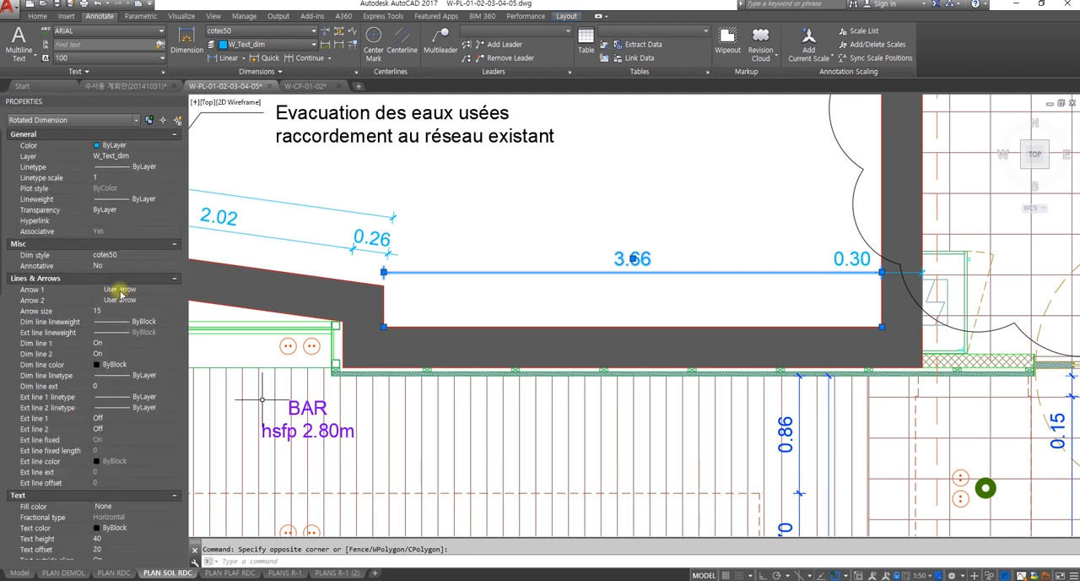
Step: Review the arrowhead types available for Arrow 1 of the 3.66 dimension without changing the user arrow
click(120, 289)
click(120, 289)
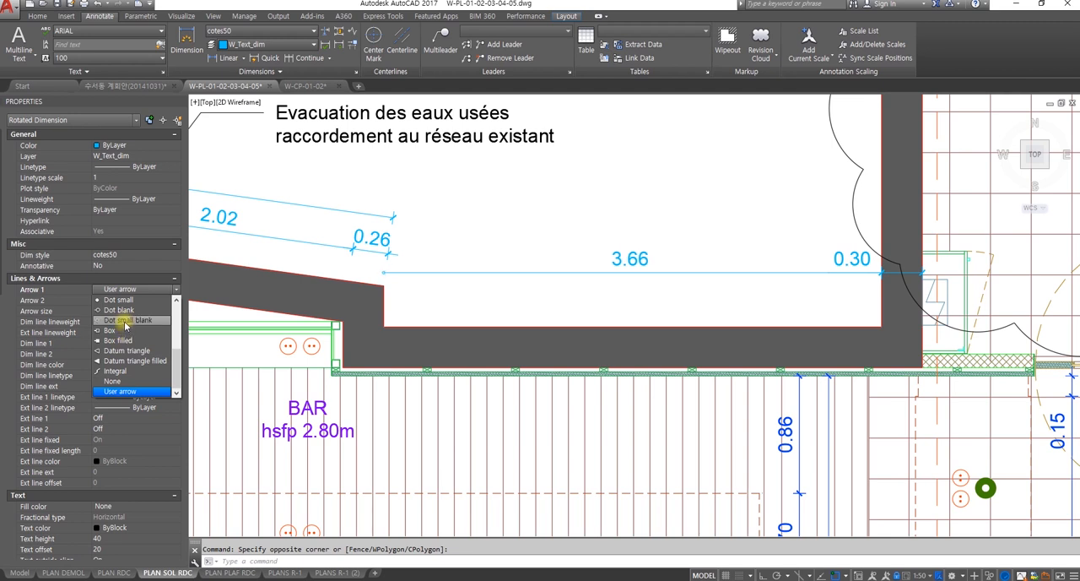
scroll(127, 320, up, 3)
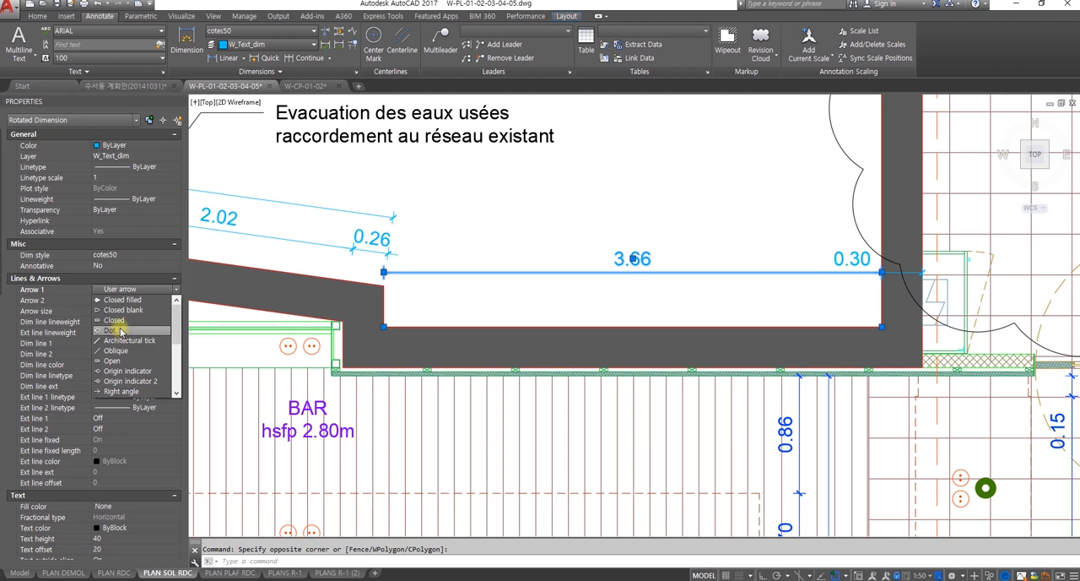
scroll(122, 309, up, 1)
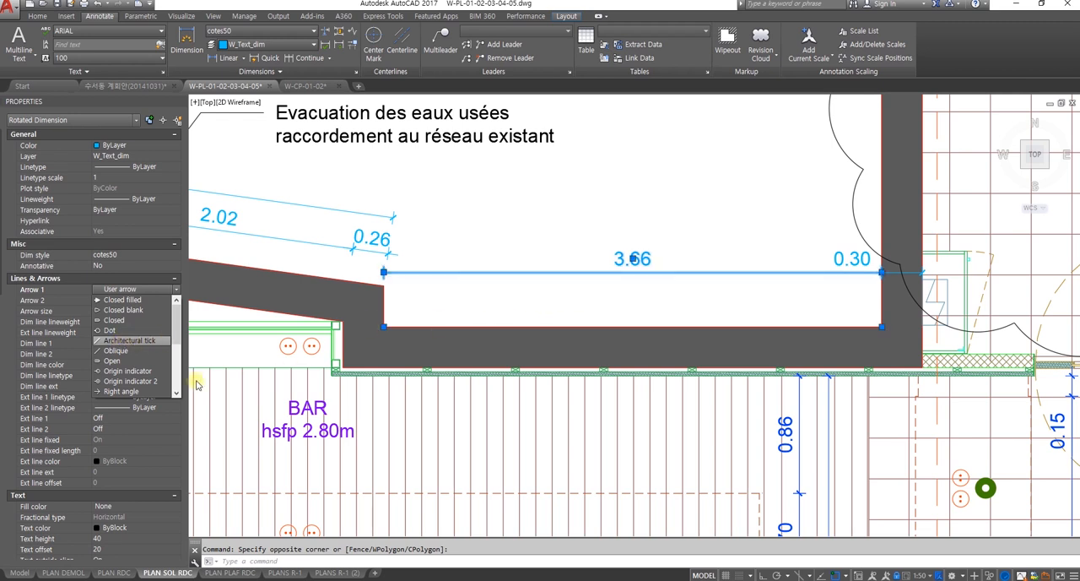
click(12, 352)
Step: Review the text, fit and primary units properties of the 3.66 dimension, including its Dim units setting
scroll(69, 422, down, 4)
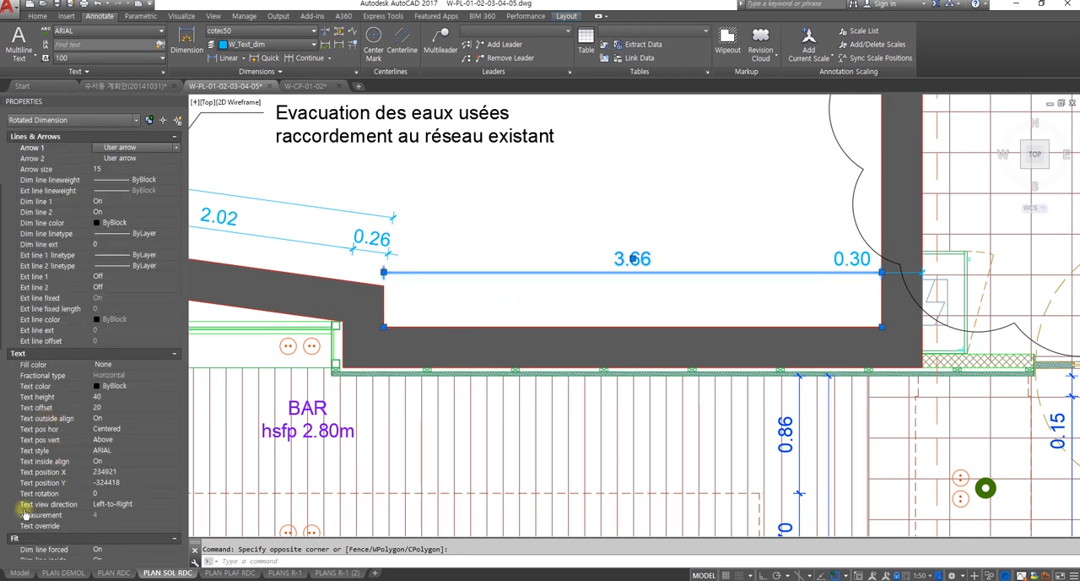
scroll(24, 506, down, 8)
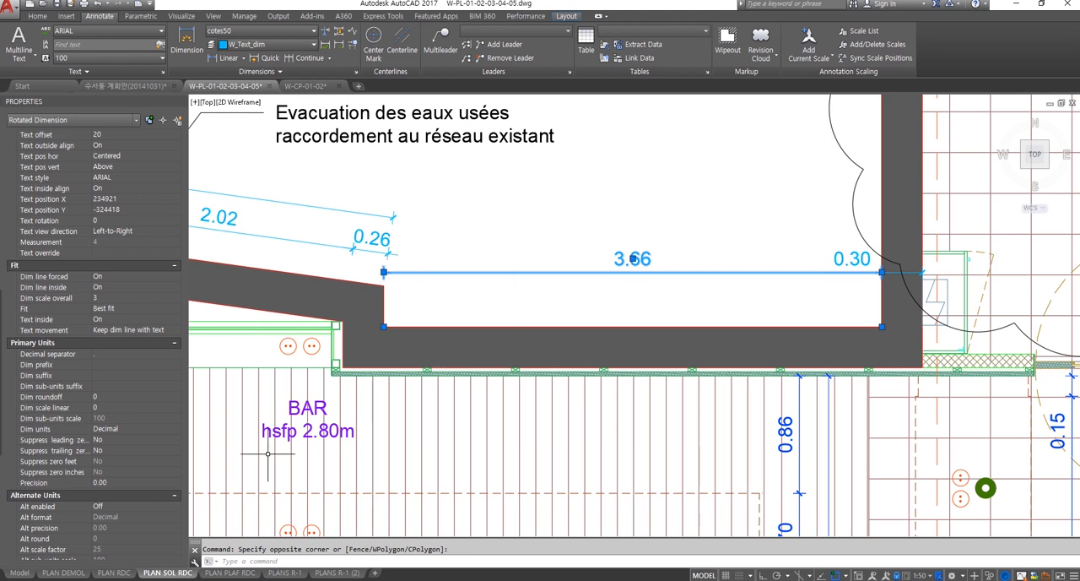
click(121, 430)
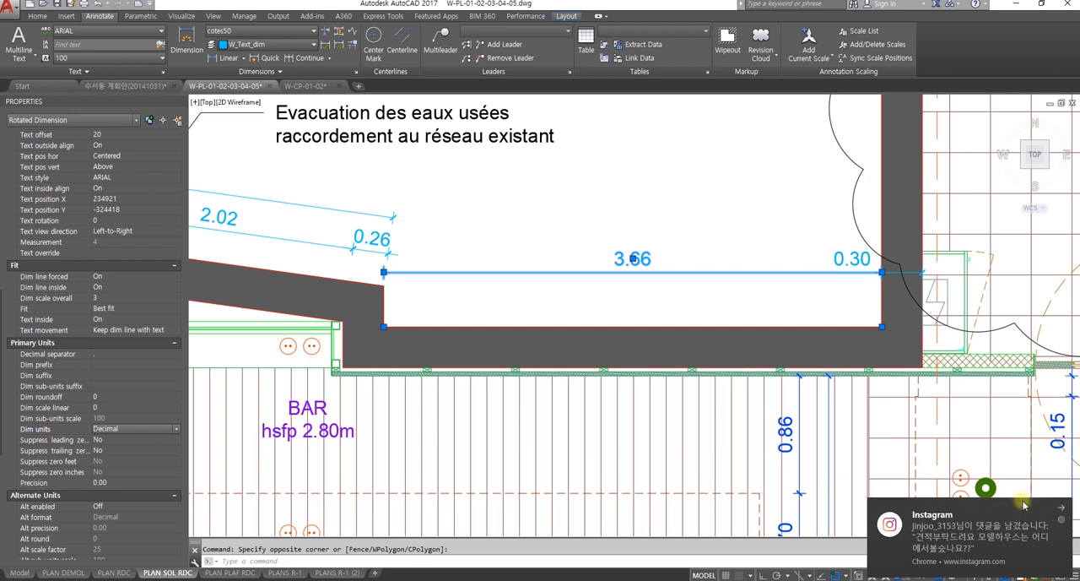
Step: Clear the dimension selection and turn off all Chrome notifications from the Instagram notification's settings
click(1063, 518)
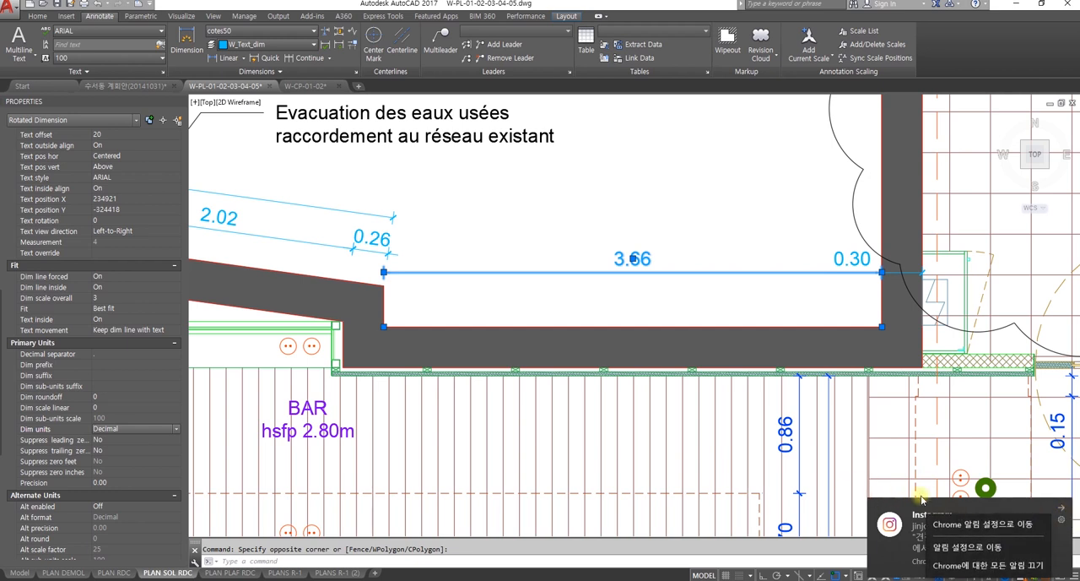
click(882, 478)
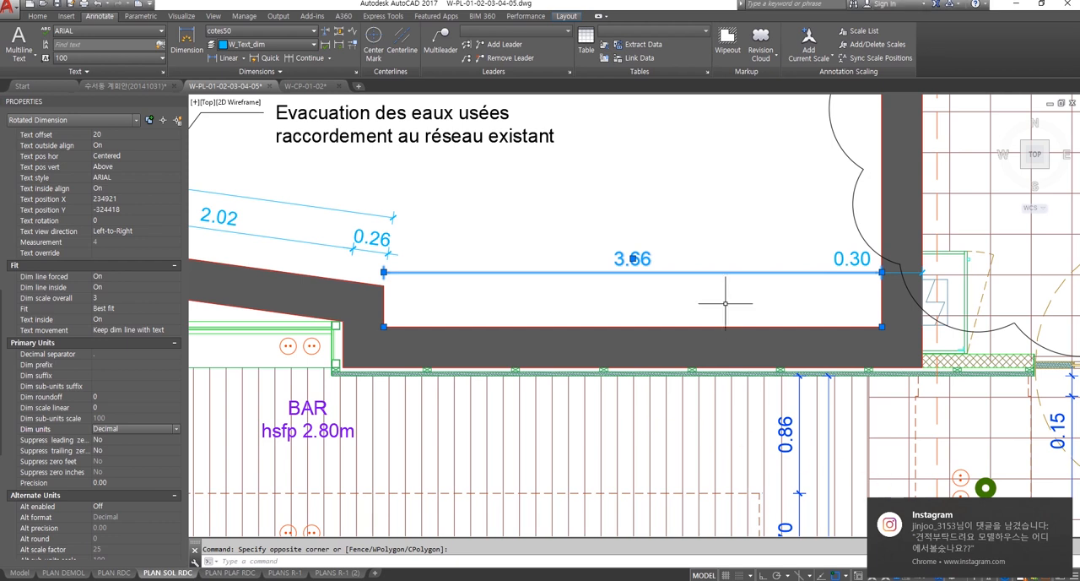
key(Escape)
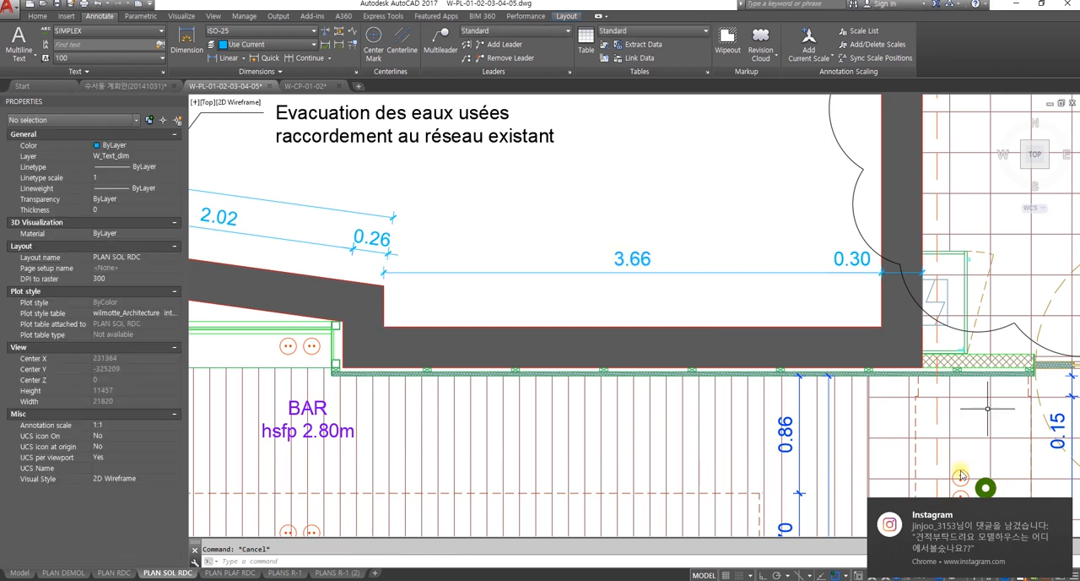
click(1064, 519)
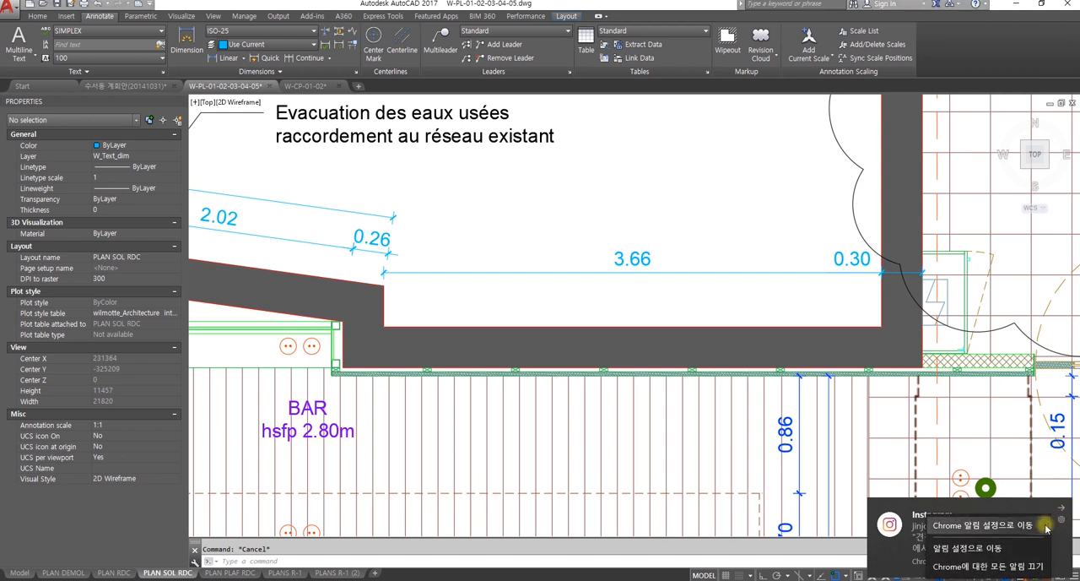
click(1031, 566)
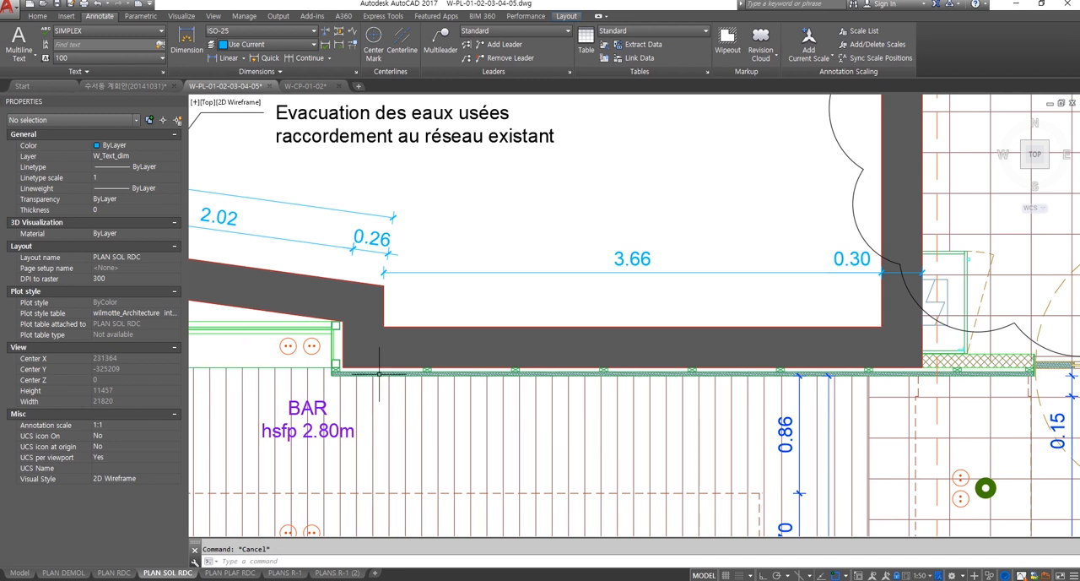
Step: Reselect the 3.66 dimension in the plan viewport and examine its lines and arrows, text, fit and primary units properties, including Dim units
scroll(592, 396, down, 1)
double_click(692, 325)
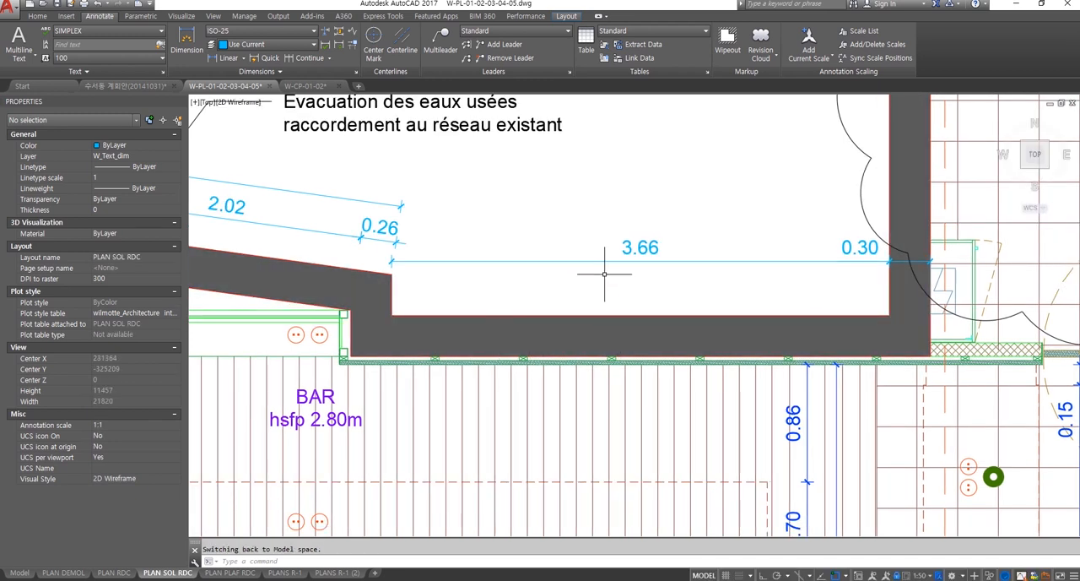
click(715, 286)
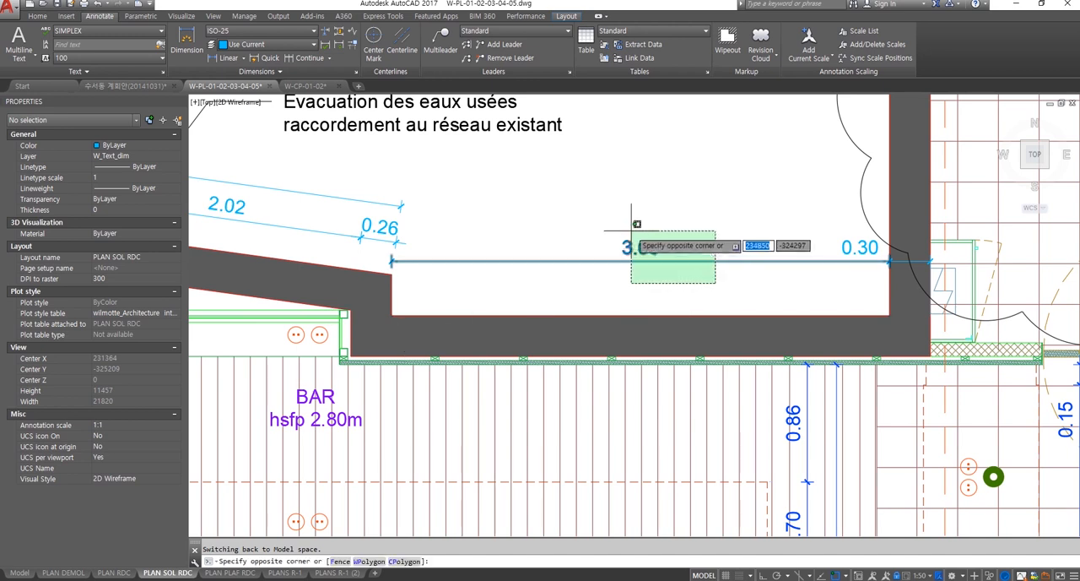
click(624, 221)
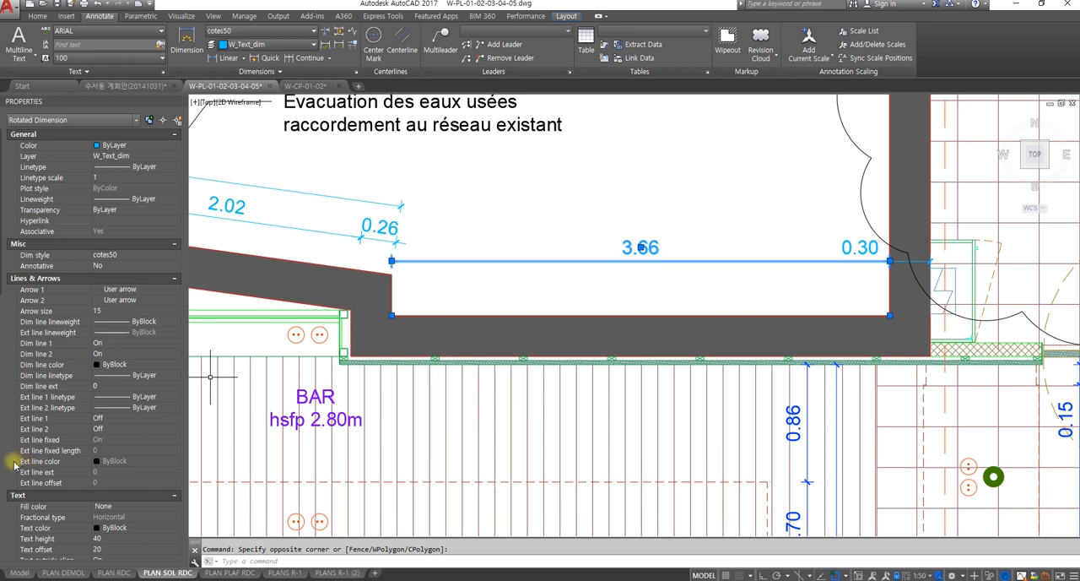
scroll(15, 463, down, 5)
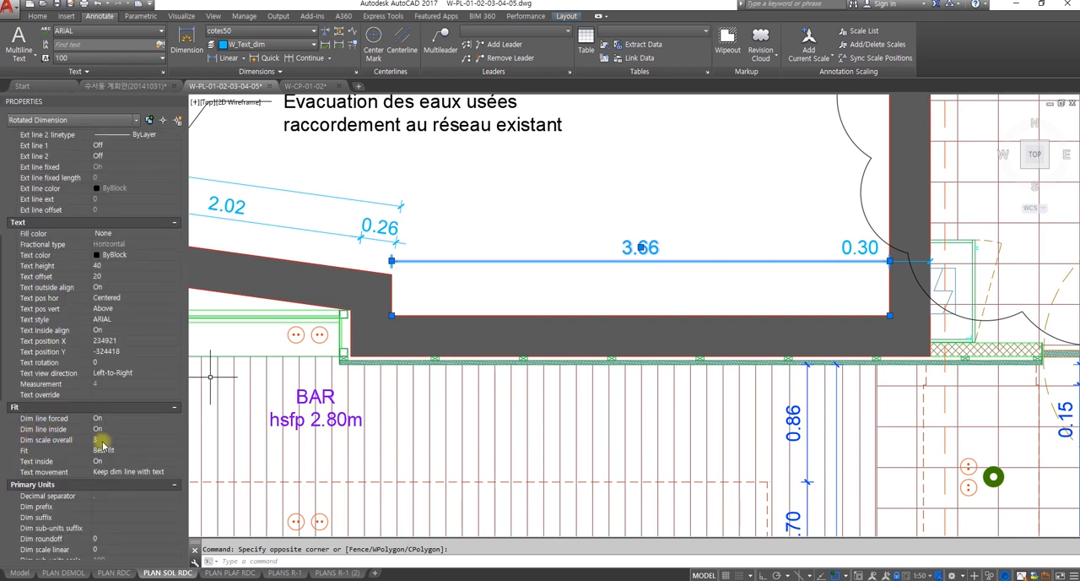
scroll(99, 441, down, 5)
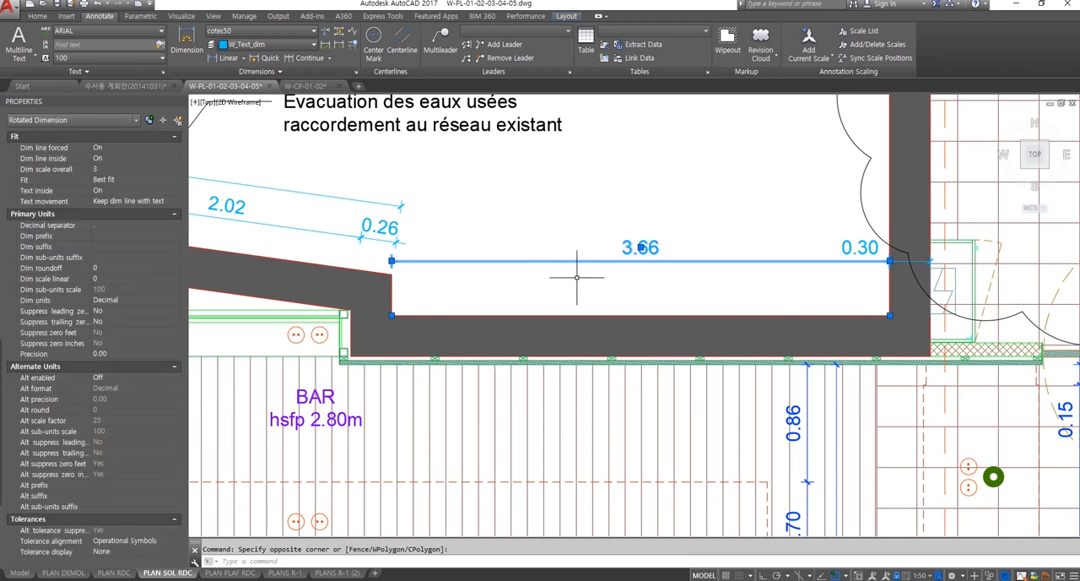
scroll(42, 372, up, 2)
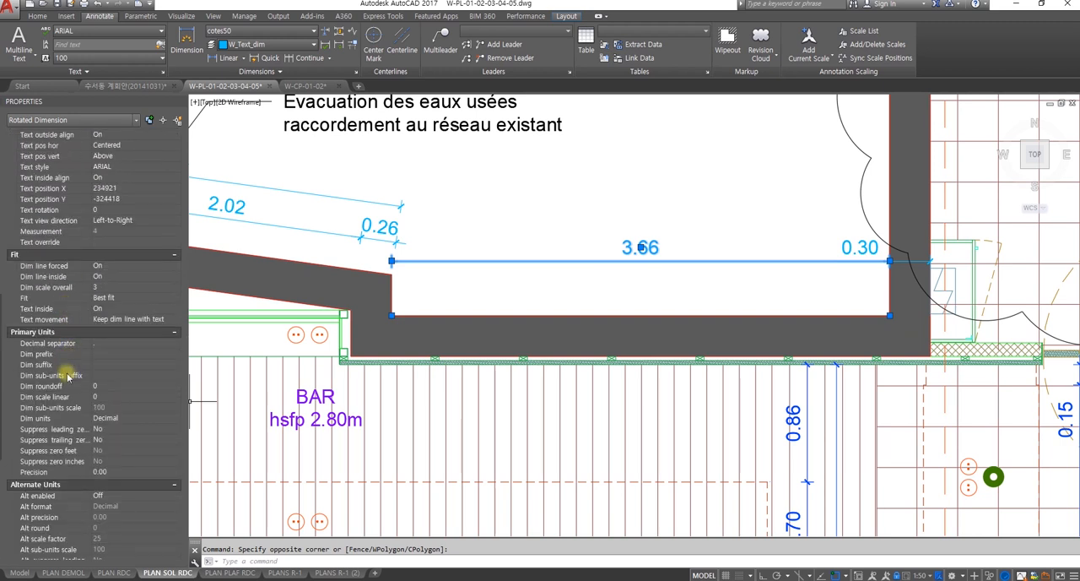
click(118, 418)
click(121, 418)
click(121, 419)
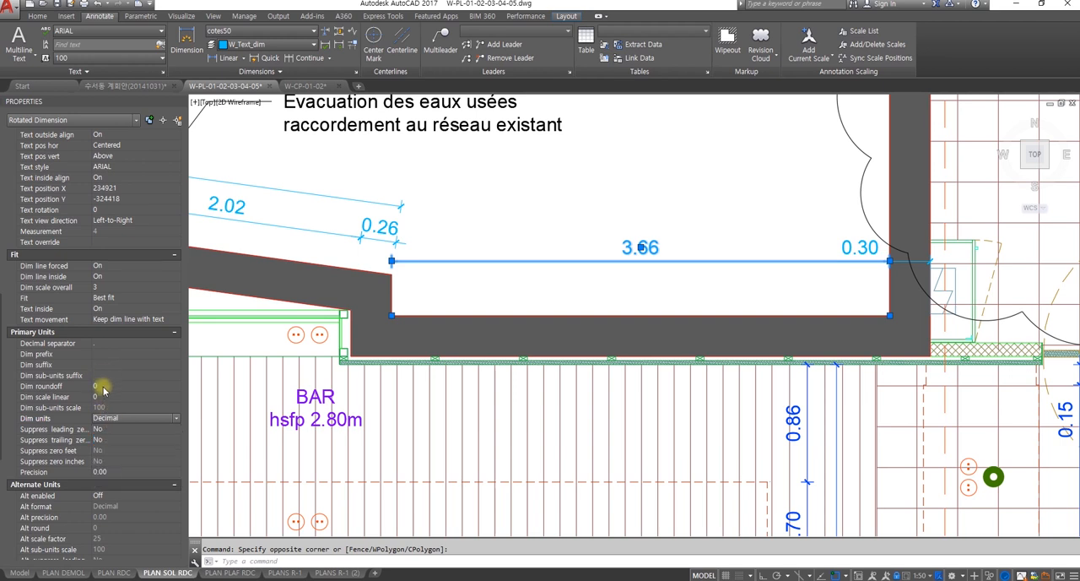
Step: Set the primary units precision of the selected 3.66 dimension to 0.000
click(137, 474)
click(137, 474)
click(137, 474)
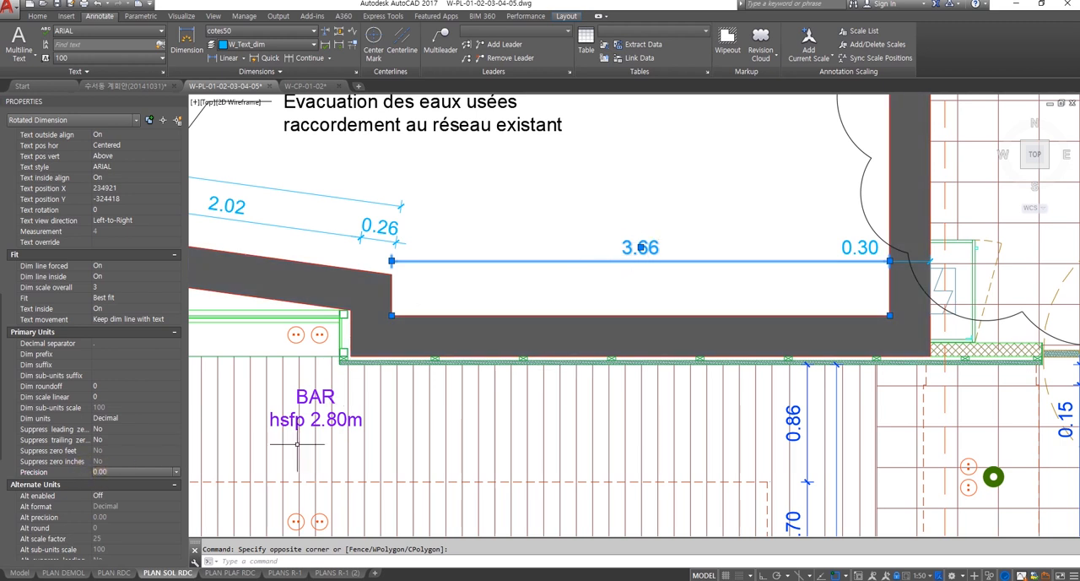
double_click(152, 471)
Step: Examine the dimension's alternate units and tolerances properties and its text in the plan, and clear the selection
scroll(143, 498, down, 2)
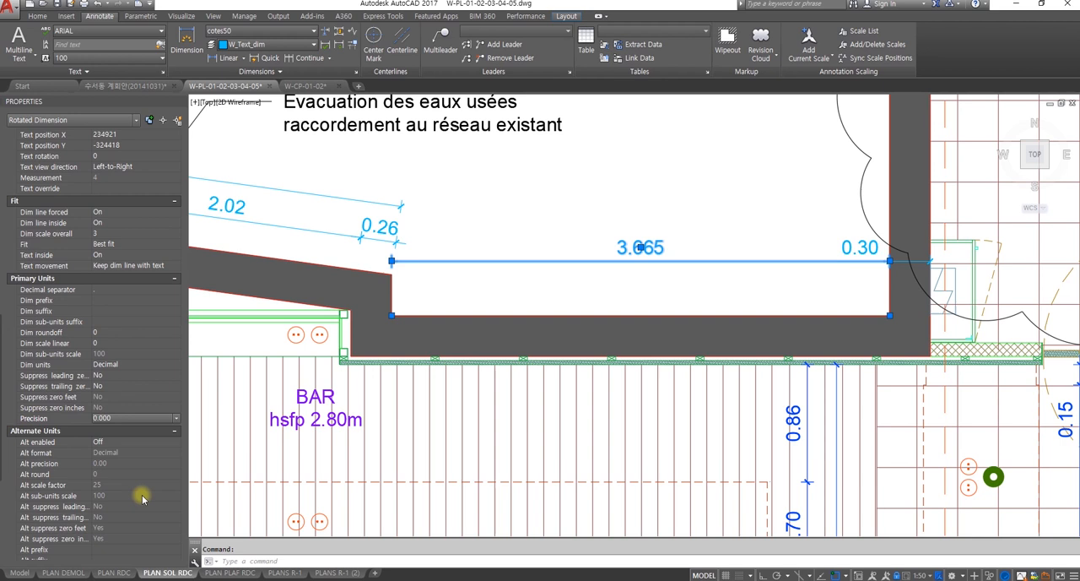
scroll(143, 490, down, 2)
scroll(143, 489, down, 4)
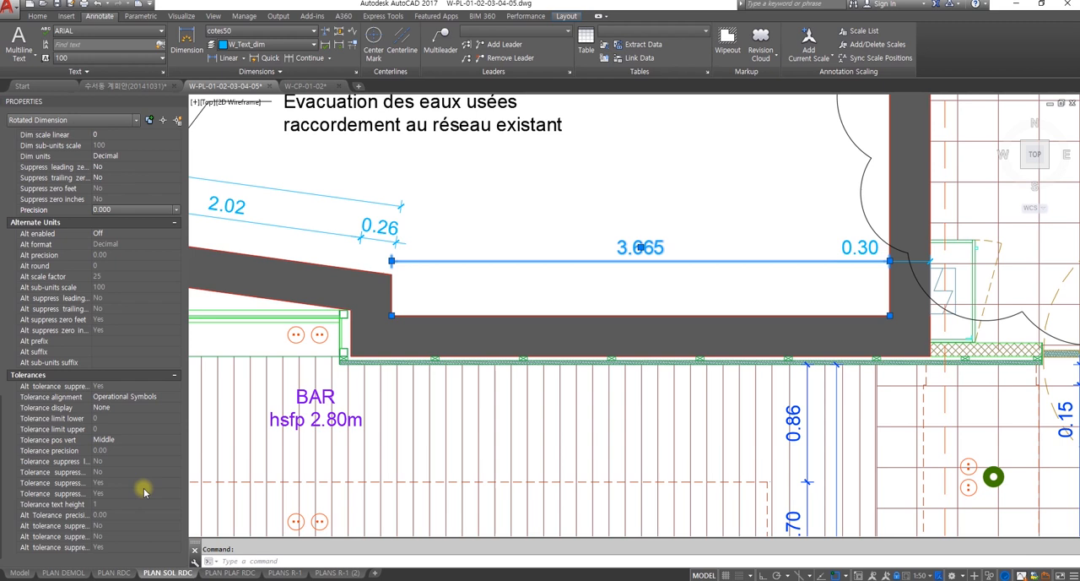
scroll(144, 492, up, 2)
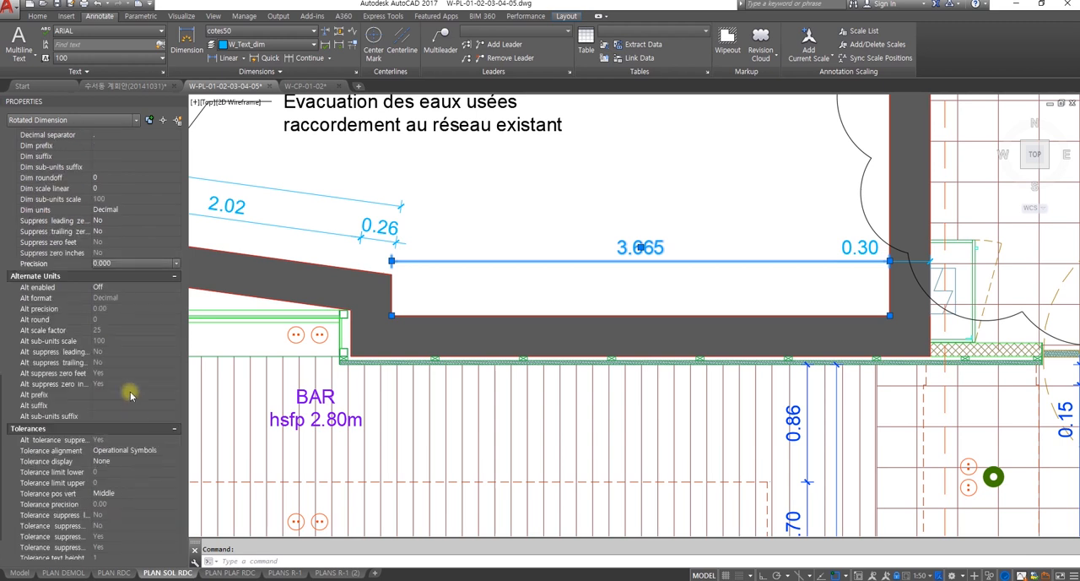
scroll(131, 427, up, 3)
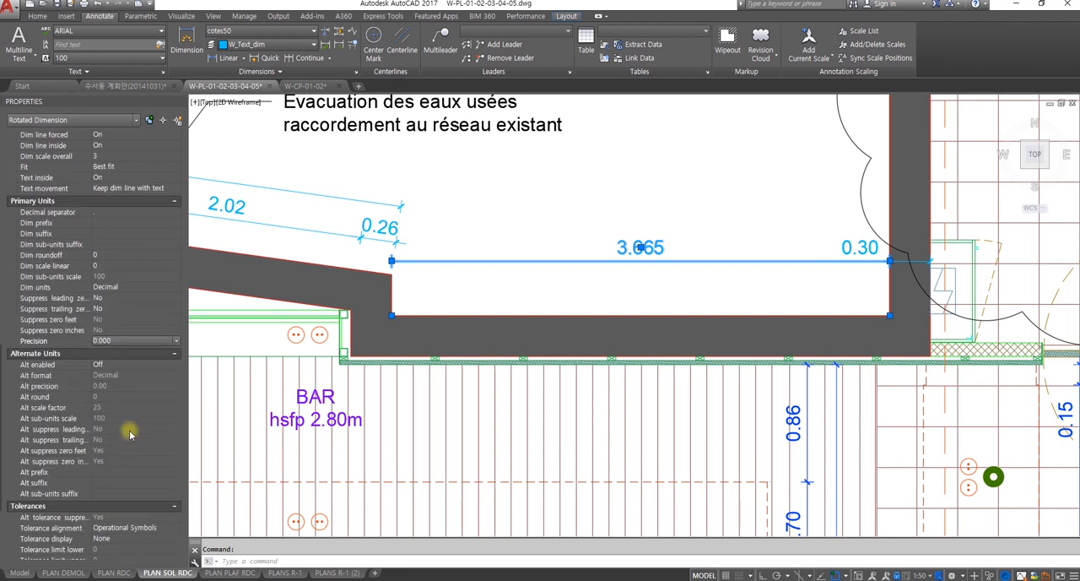
scroll(131, 433, up, 3)
scroll(131, 433, up, 3)
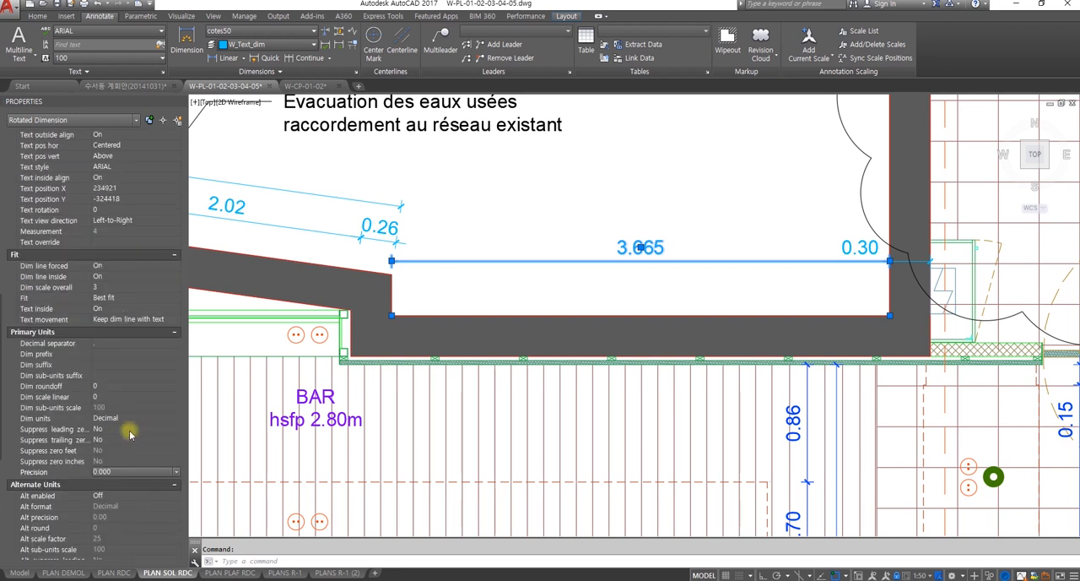
scroll(665, 360, down, 2)
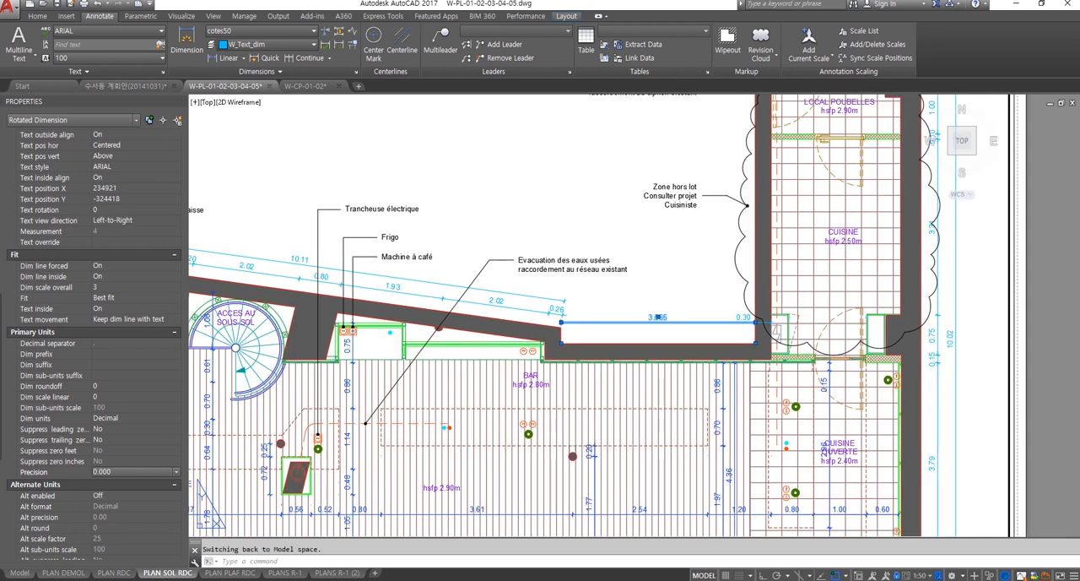
scroll(632, 359, up, 1)
scroll(657, 325, up, 2)
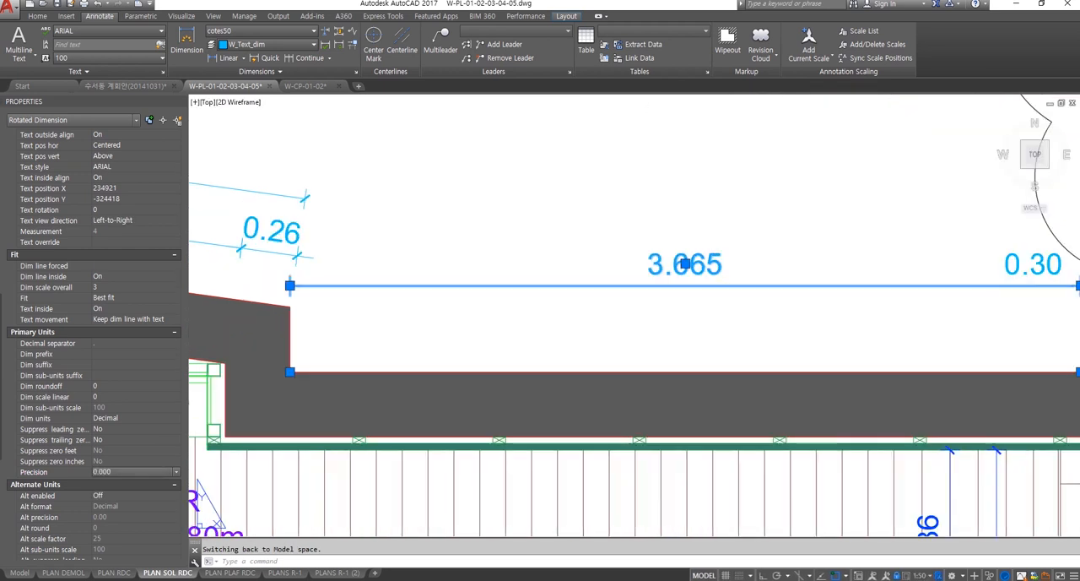
key(Escape)
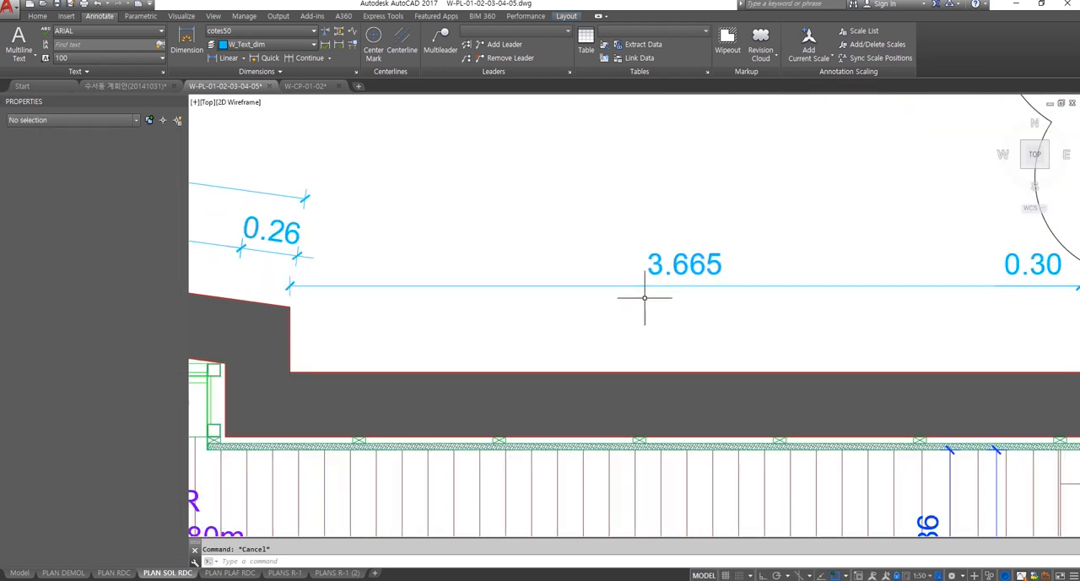
Step: View the option for saving the 3.665 dimension's settings as a new style without saving, and view the list of available dimension styles
click(675, 301)
click(655, 265)
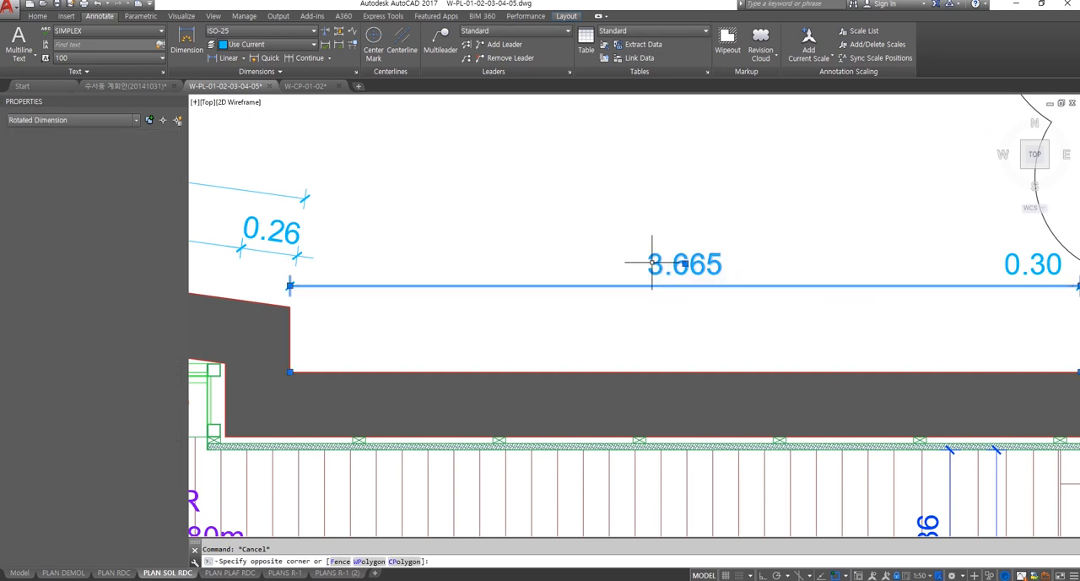
right_click(658, 279)
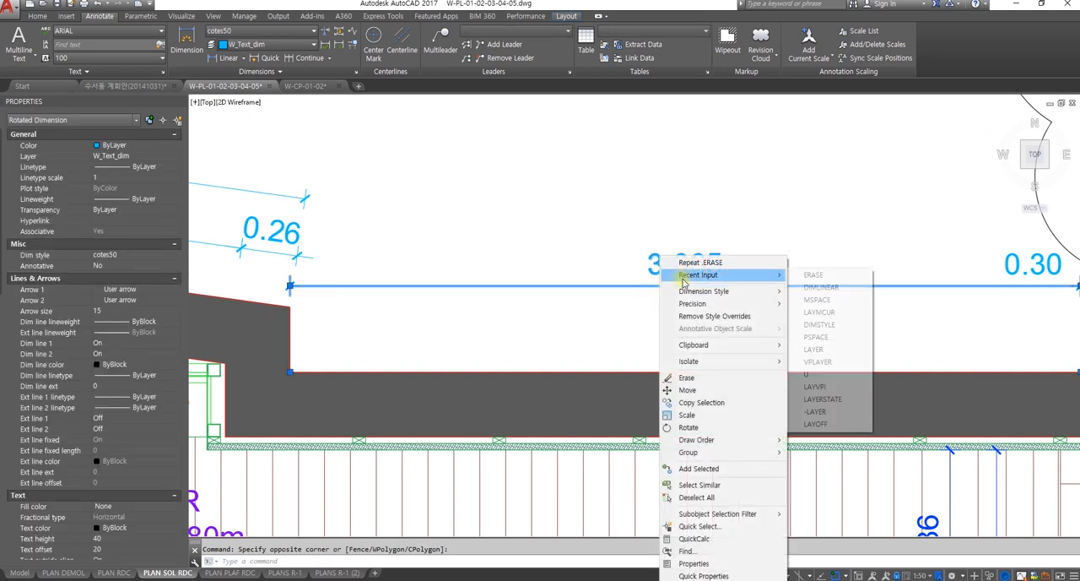
mouse_move(700, 291)
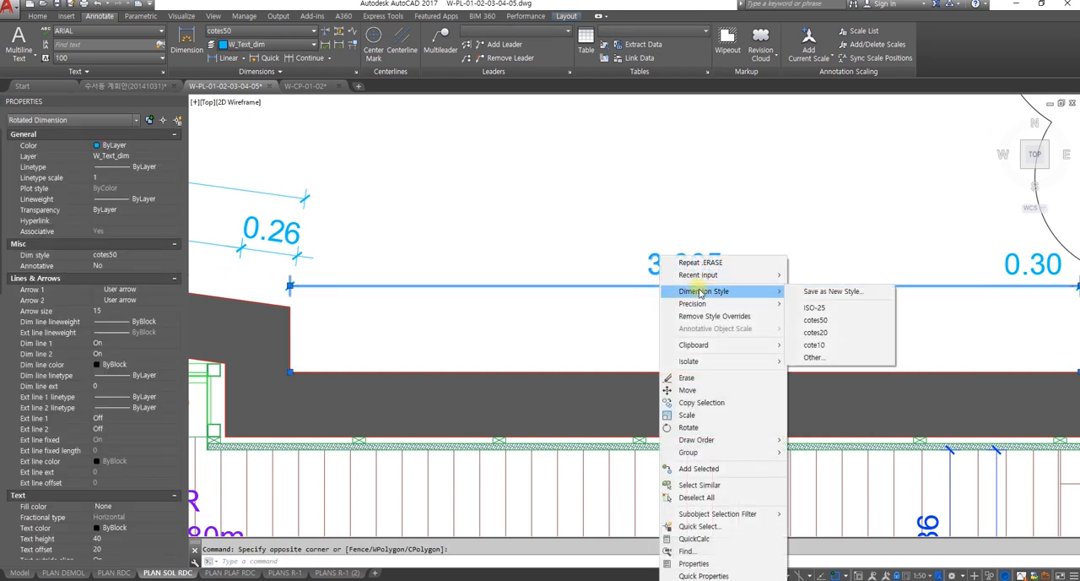
click(850, 292)
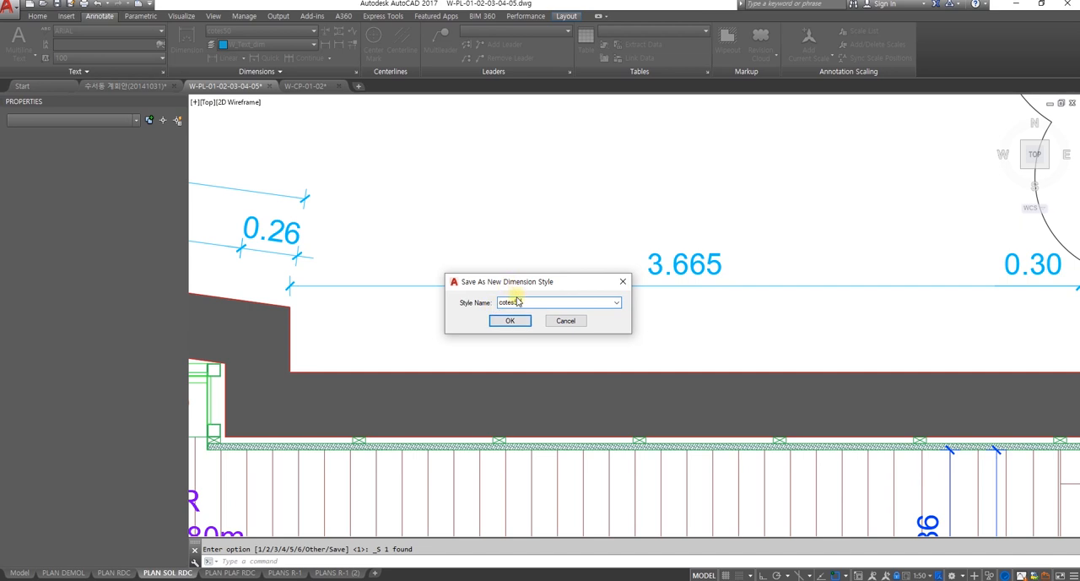
click(624, 282)
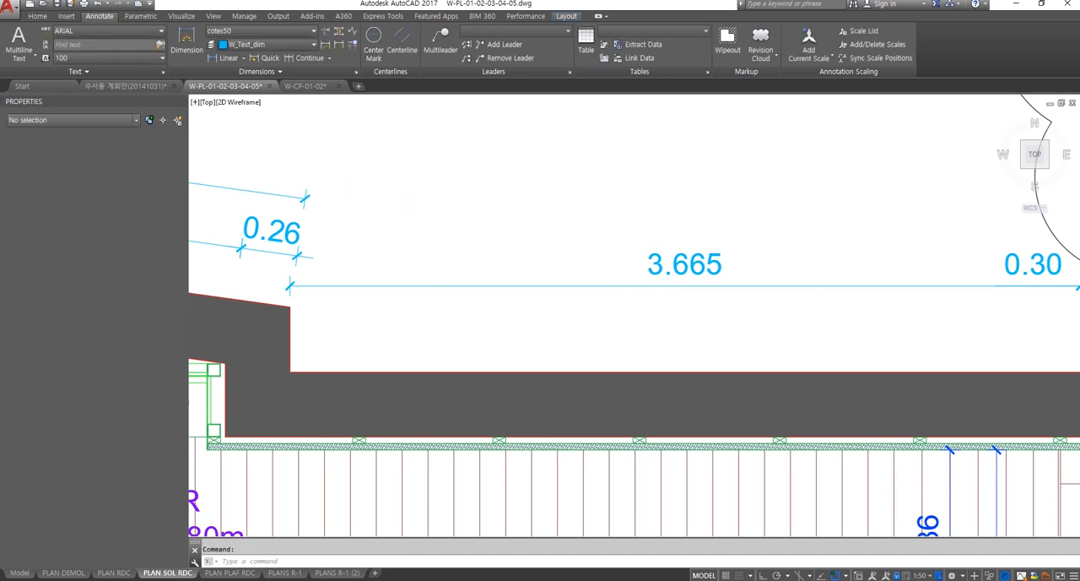
click(299, 34)
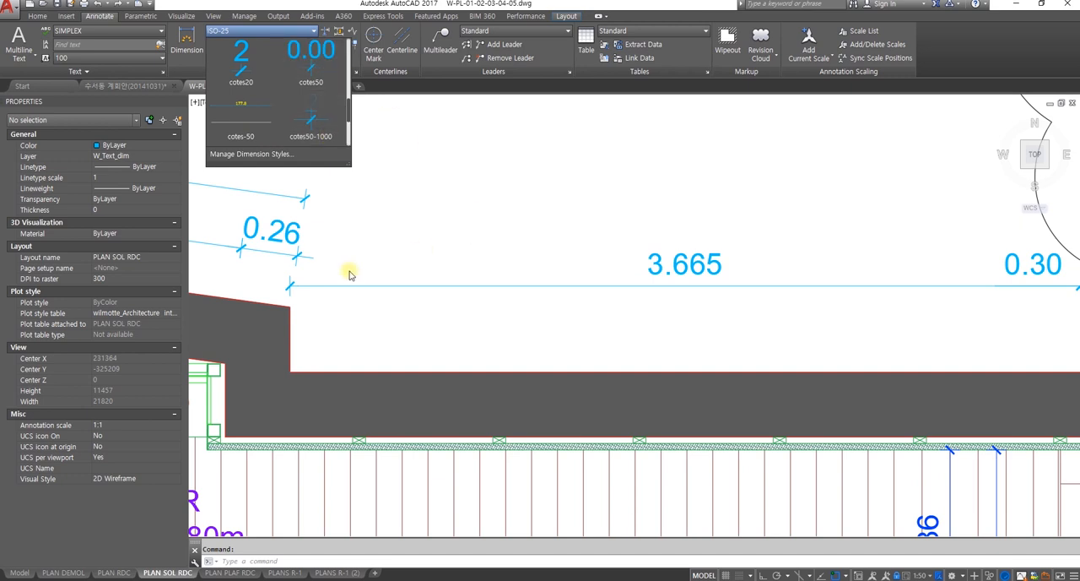
click(604, 228)
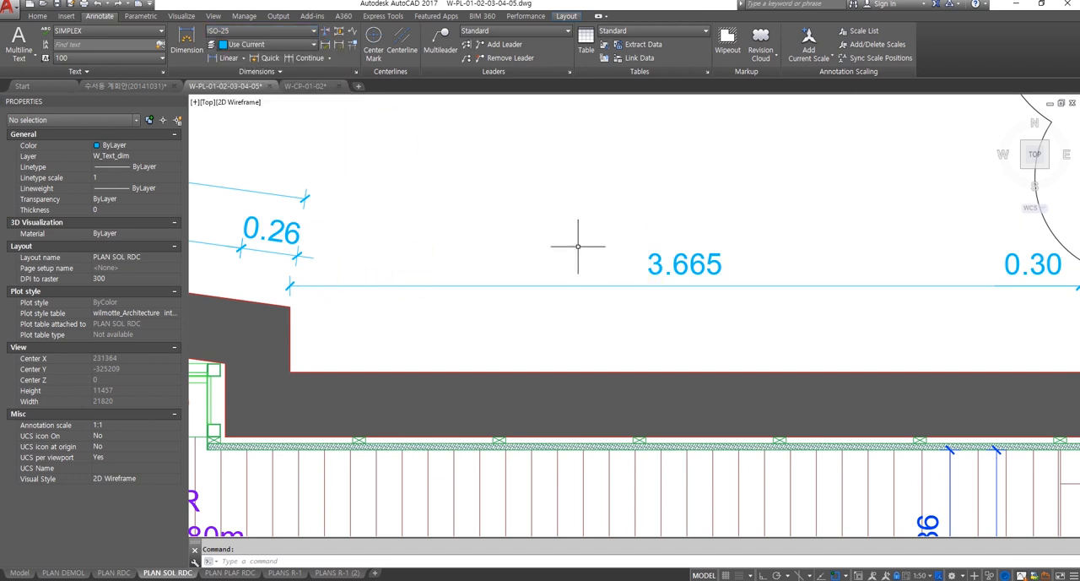
scroll(611, 249, down, 4)
mouse_move(640, 284)
middle_down()
mouse_move(657, 303)
mouse_move(698, 281)
mouse_move(724, 307)
mouse_move(639, 263)
middle_up()
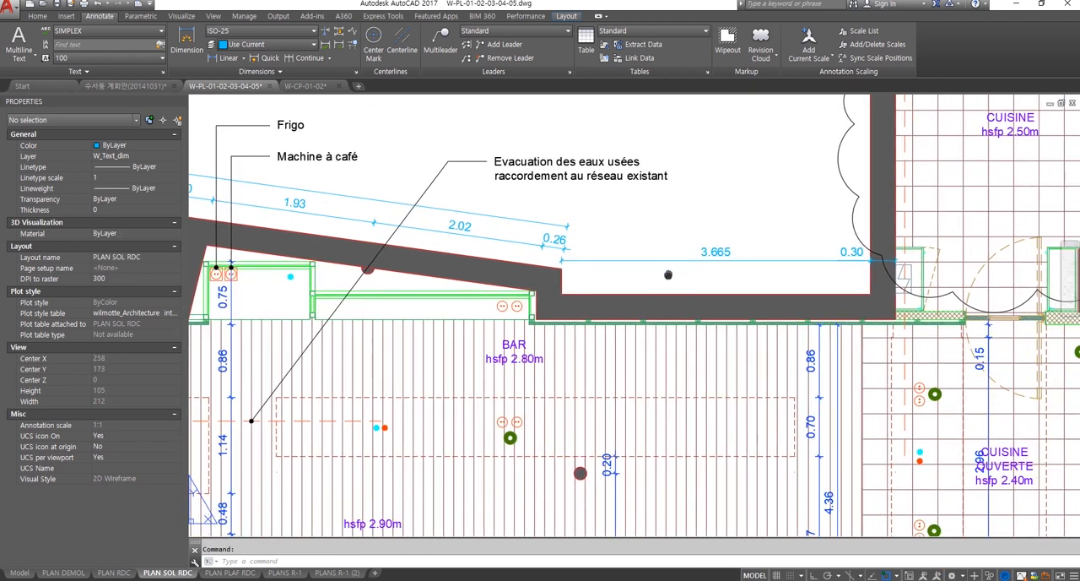
scroll(723, 328, down, 2)
scroll(674, 295, down, 2)
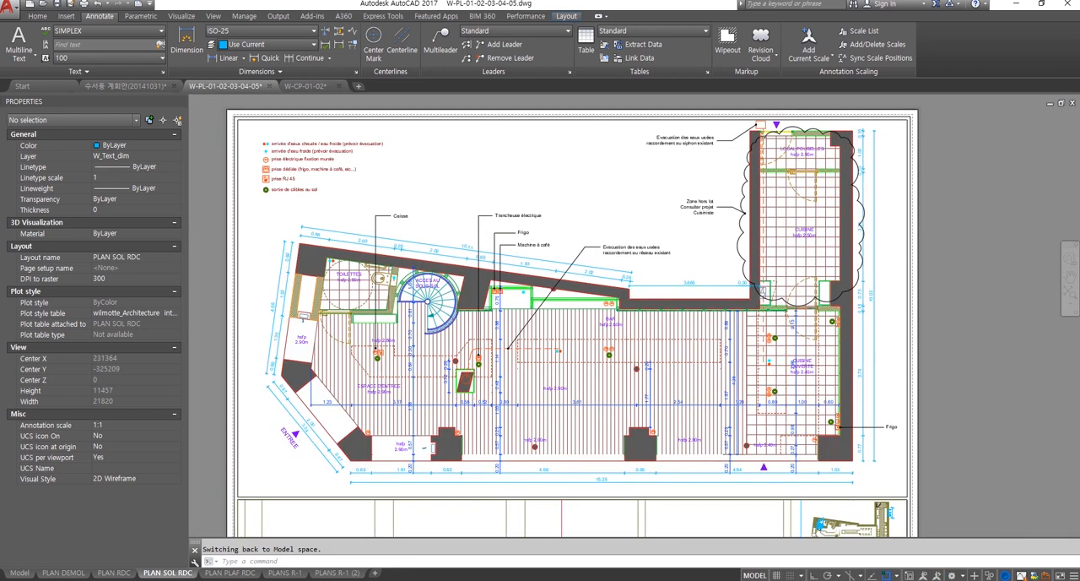
scroll(676, 291, up, 4)
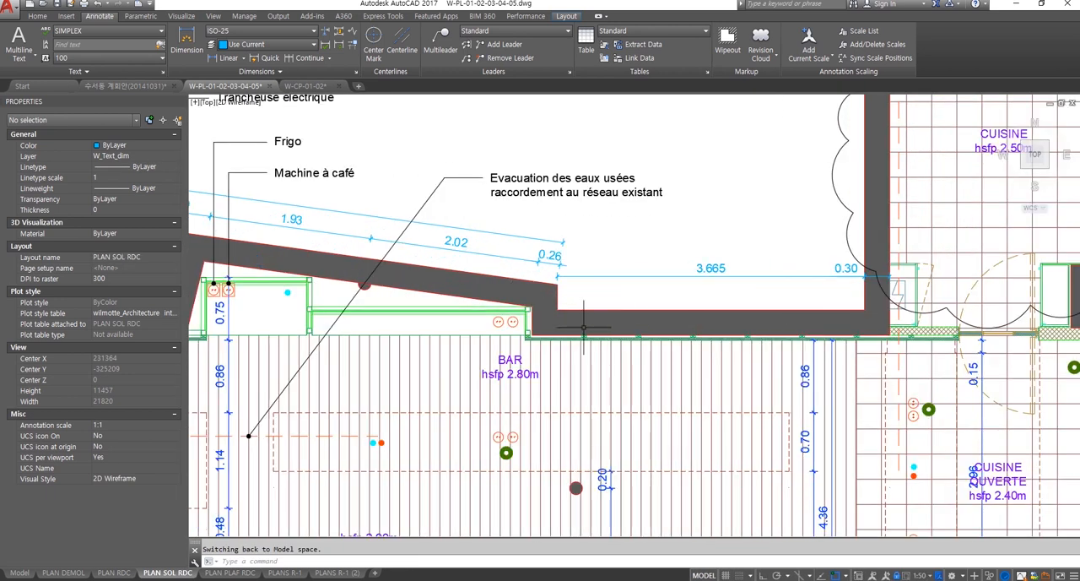
middle_drag(584, 327, 674, 293)
middle_drag(603, 392, 559, 374)
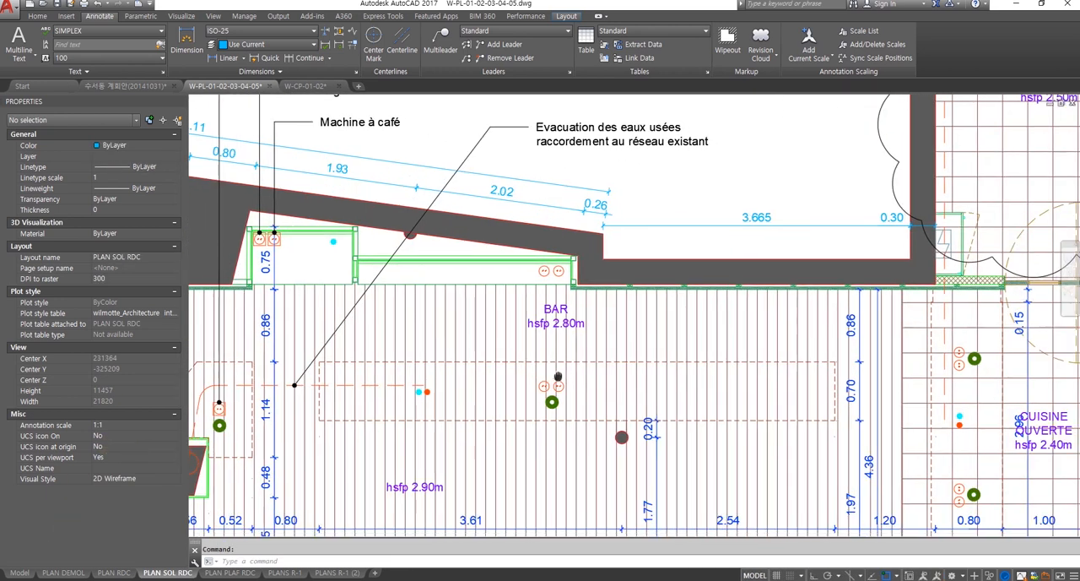
scroll(559, 375, down, 4)
middle_drag(524, 285, 614, 248)
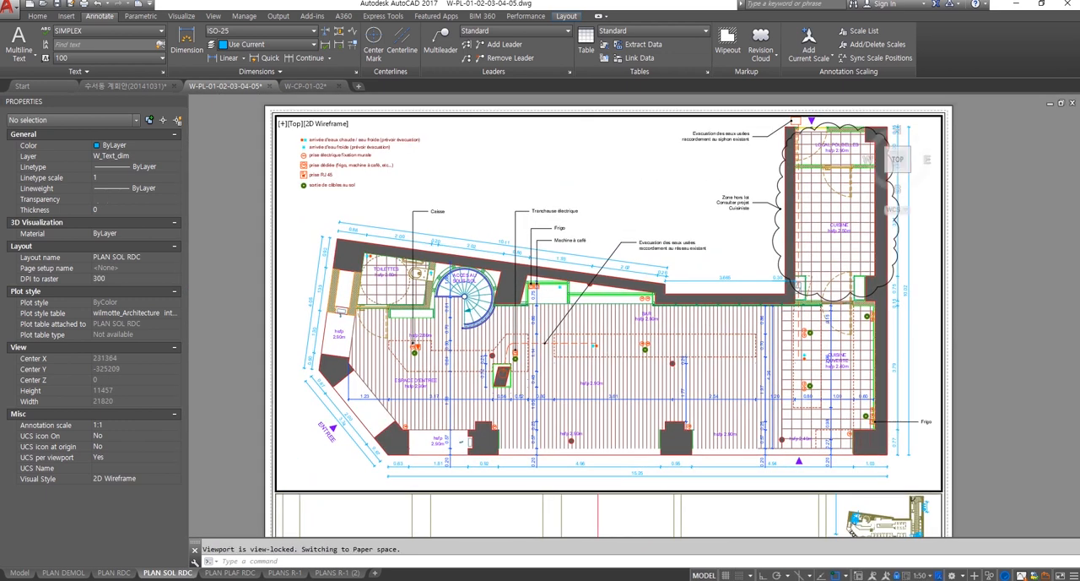
Step: Switch between paper space and the main plan viewport's model space, finishing in paper space
double_click(1006, 263)
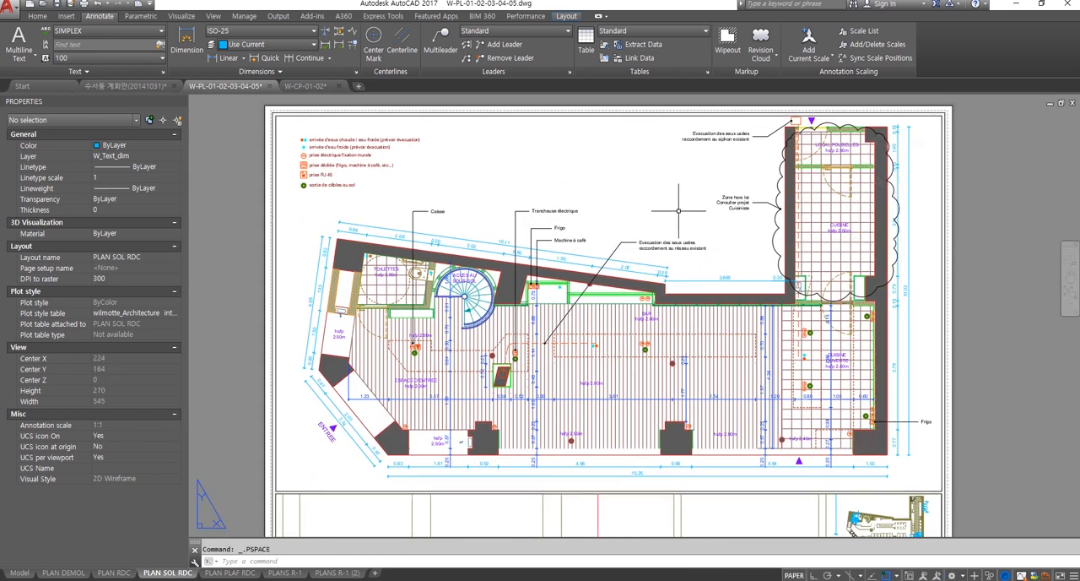
double_click(744, 234)
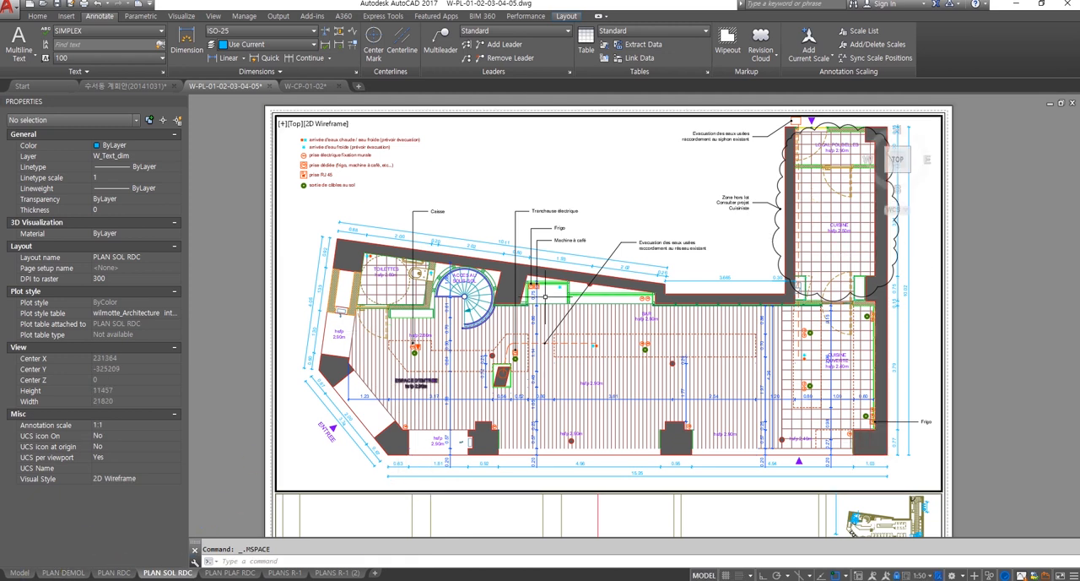
double_click(999, 302)
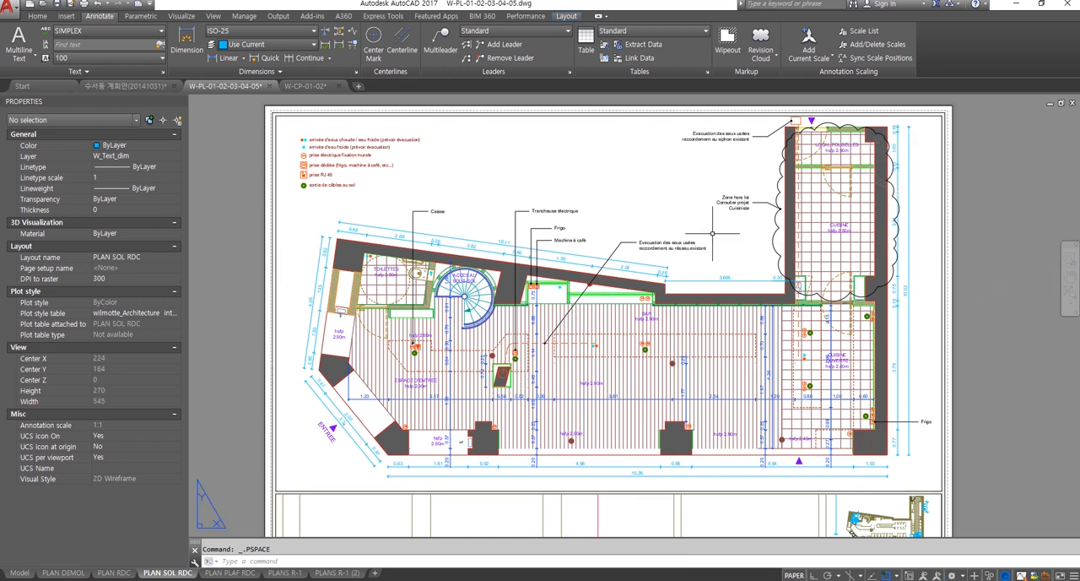
Step: Select the Trancheuse électrique and Frigo multileaders placed in paper space
click(1004, 251)
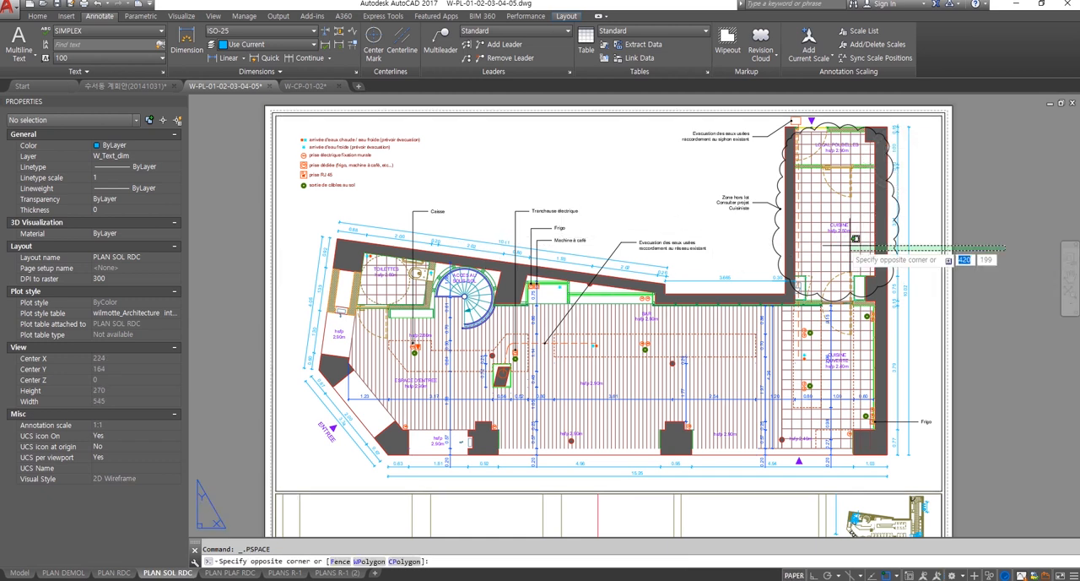
scroll(473, 191, up, 4)
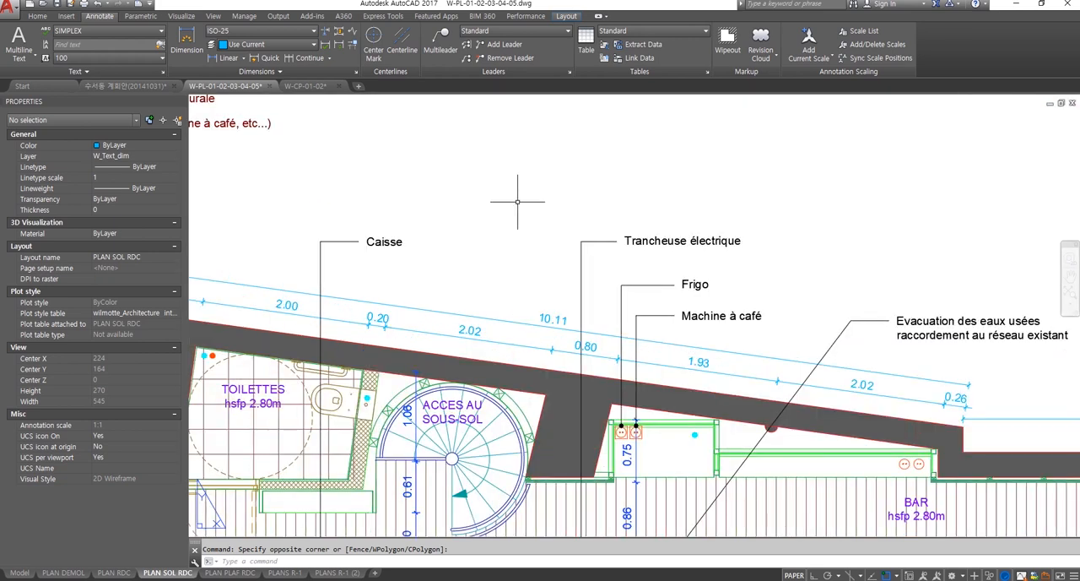
click(626, 222)
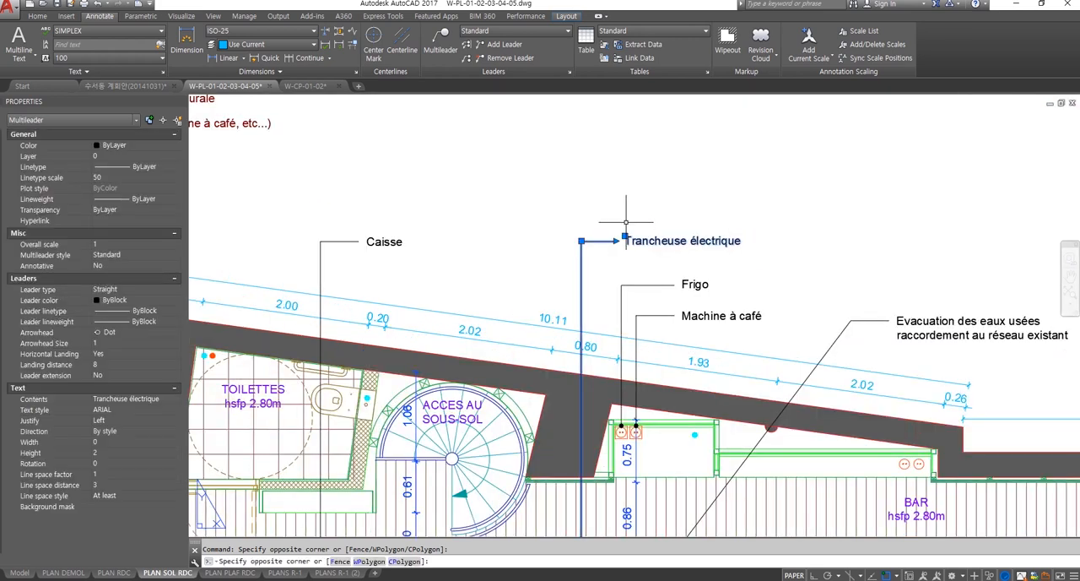
scroll(626, 222, down, 3)
click(631, 218)
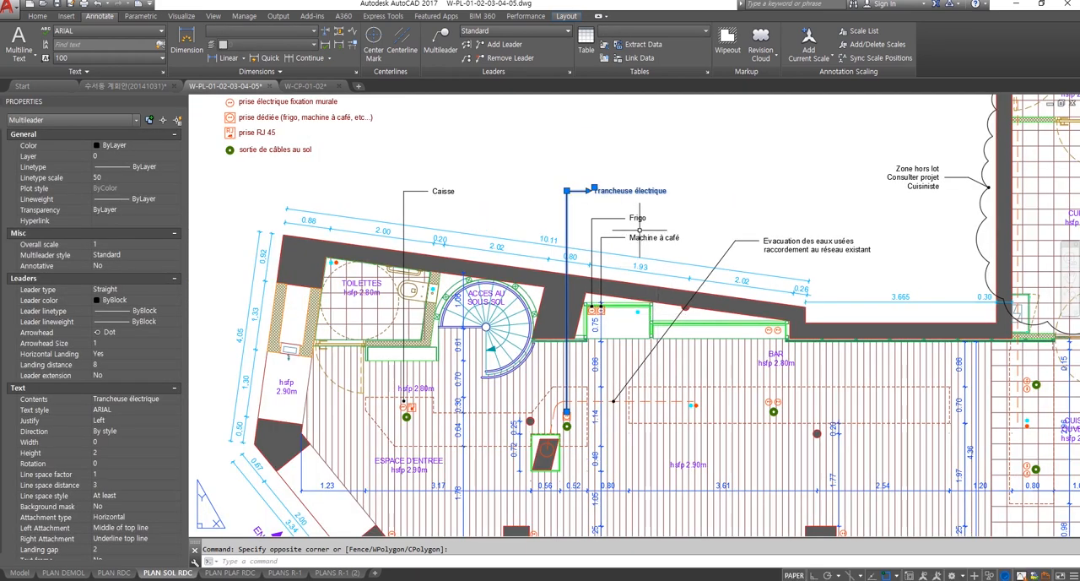
Step: Add the Machine à café multileader and the symbol legend texts to the paper space selection, and clear the selection
click(699, 247)
click(671, 231)
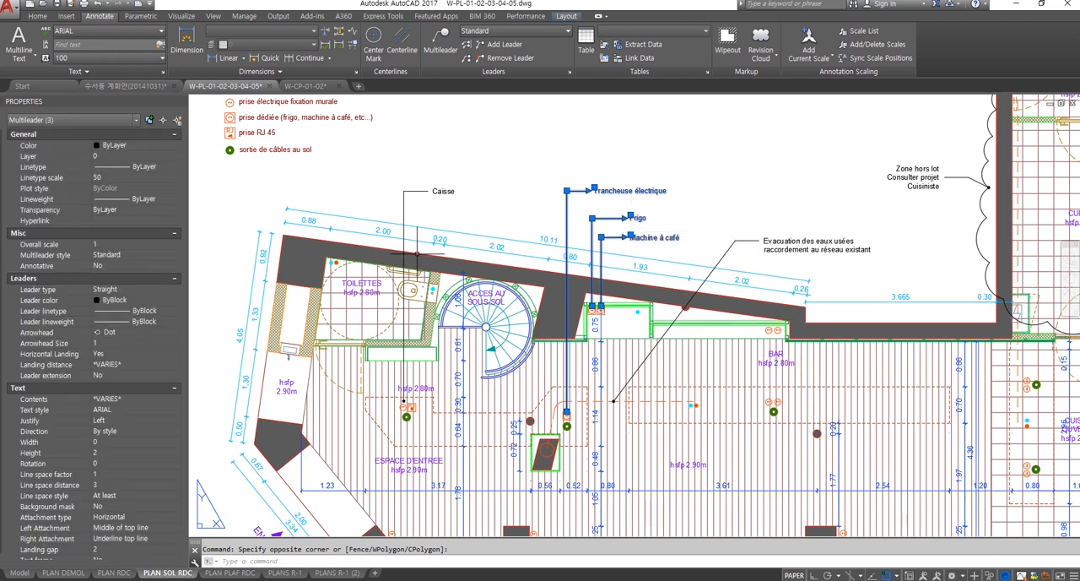
middle_drag(418, 254, 623, 353)
click(530, 268)
click(458, 165)
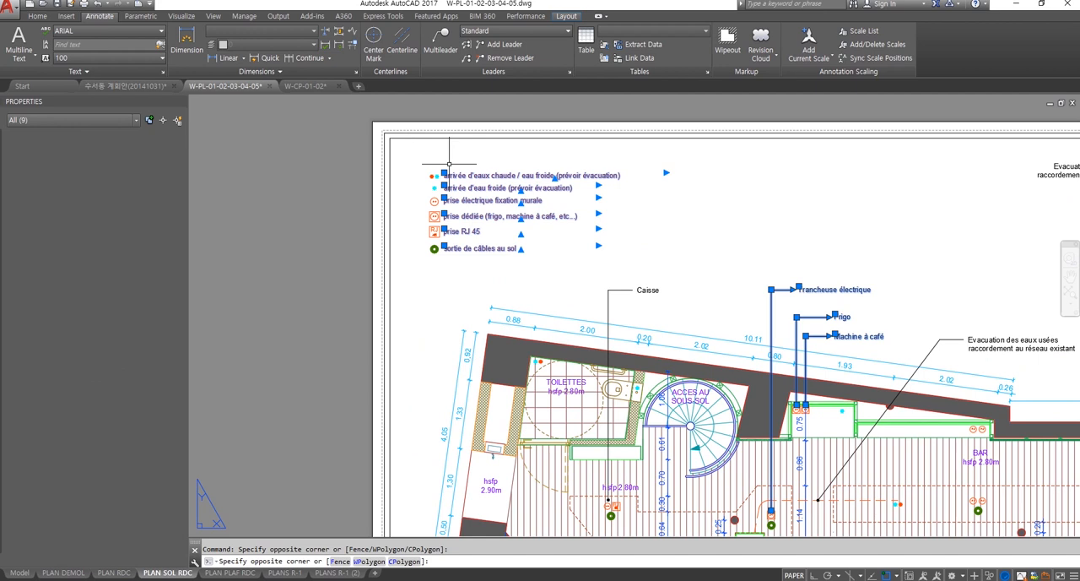
key(Escape)
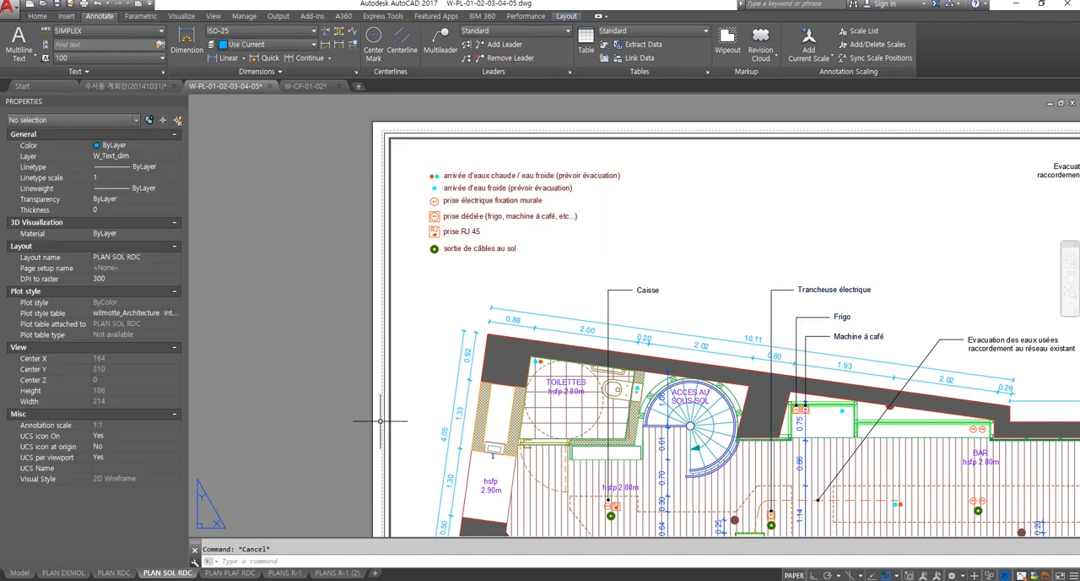
Step: Examine the complete PLAN SOL RDC sheet with its plan, annotations and title block
middle_drag(349, 434, 347, 433)
scroll(347, 434, down, 5)
scroll(505, 390, up, 3)
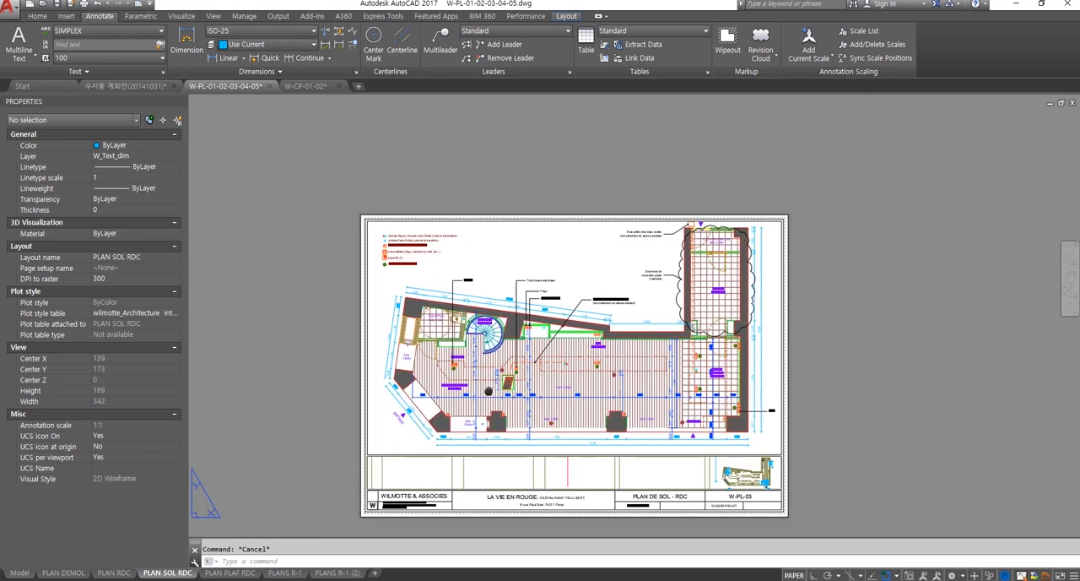
middle_drag(495, 407, 525, 339)
click(285, 460)
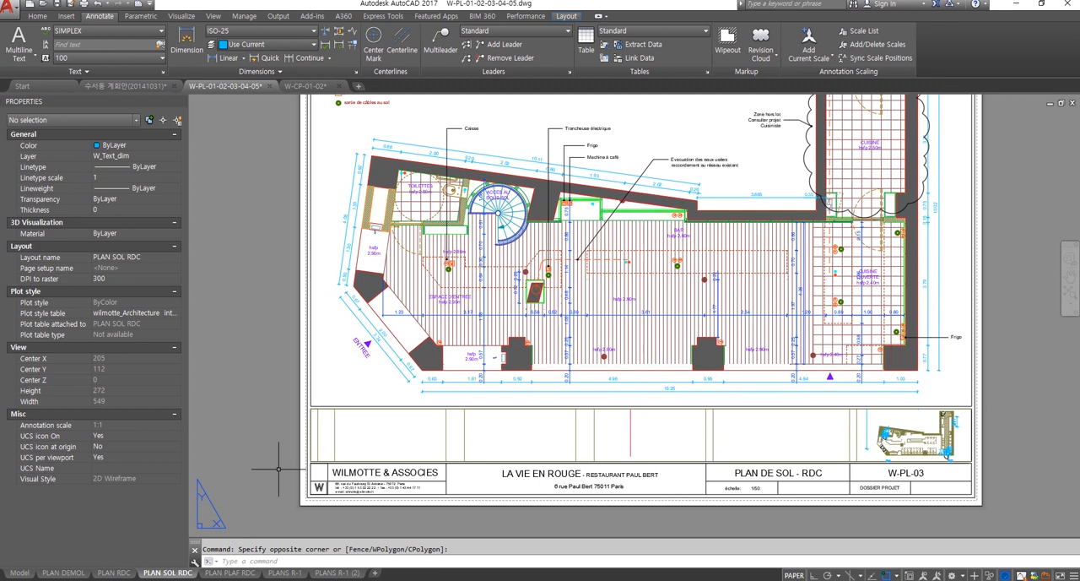
click(270, 516)
Step: Switch to the 수서동 계획안(20141031) drawing and view the floor plan on sheet A-003 in model space
click(151, 87)
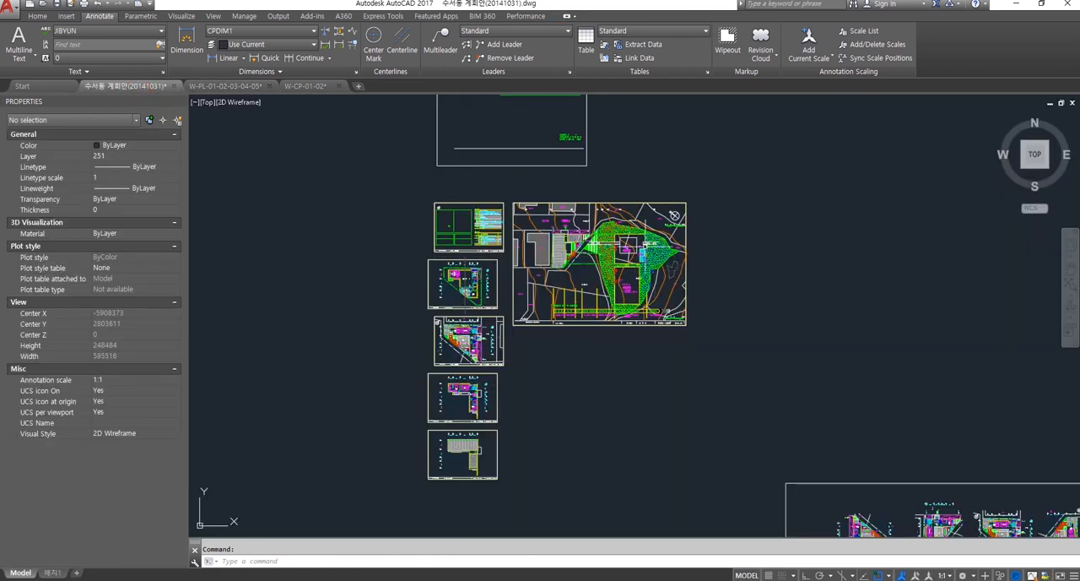
scroll(471, 291, up, 6)
scroll(471, 287, up, 5)
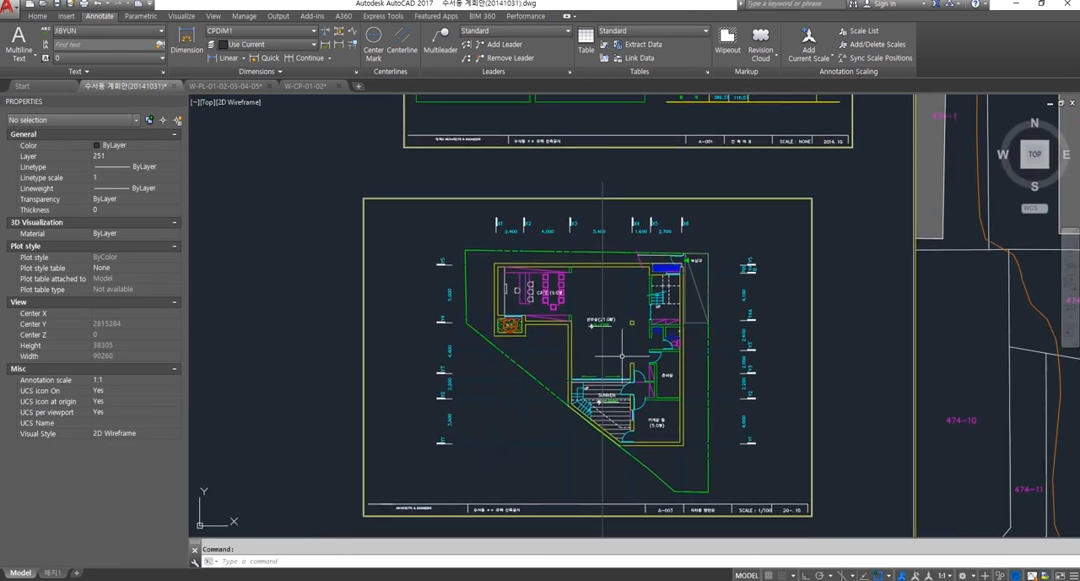
middle_drag(644, 347, 624, 326)
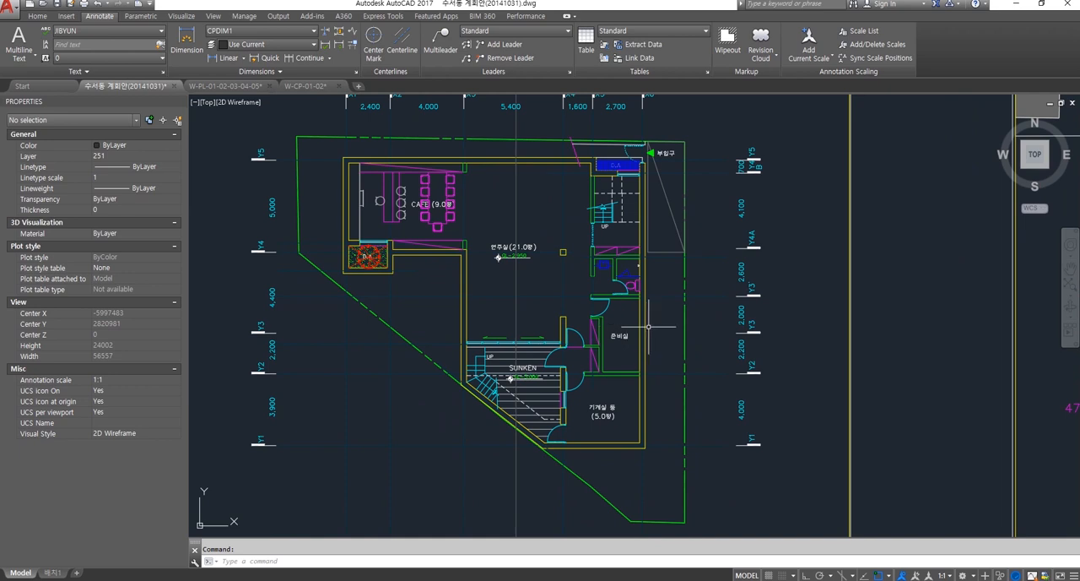
middle_drag(708, 333, 698, 314)
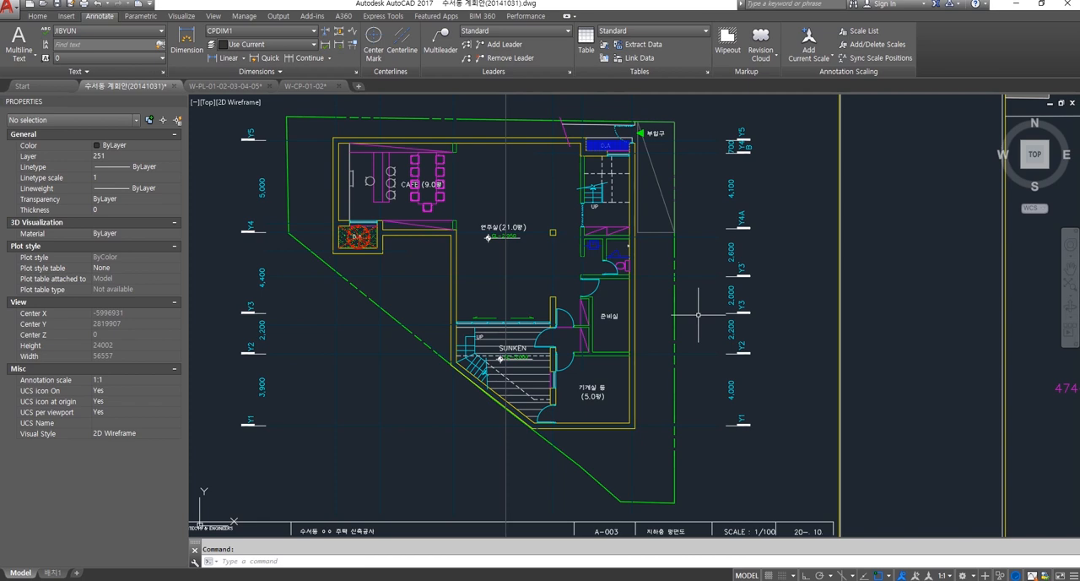
Step: Review how the plan sheets are arranged in model space and return to sheet A-003
scroll(553, 253, down, 8)
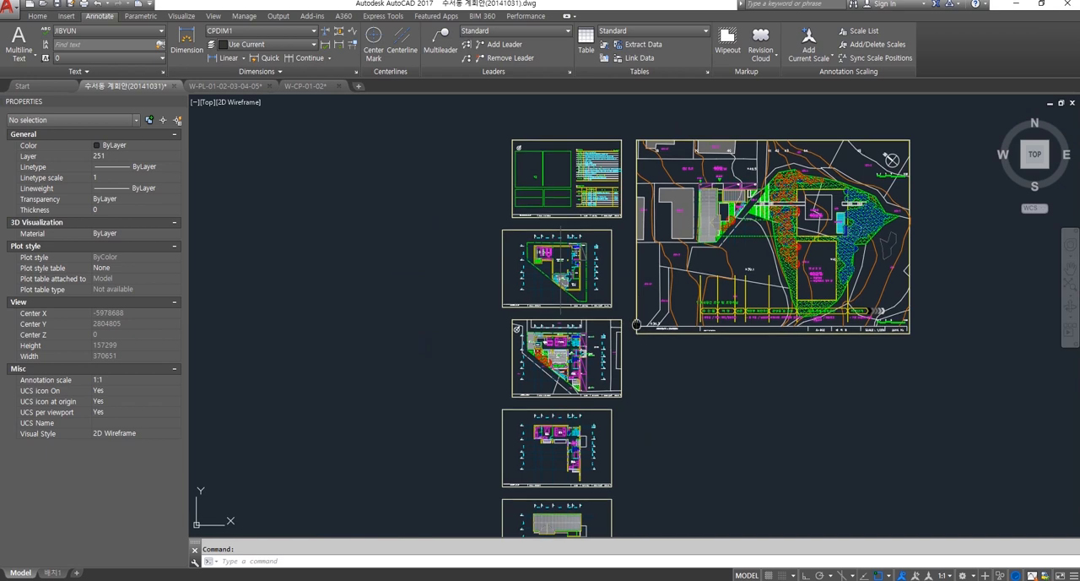
scroll(533, 245, up, 4)
middle_drag(534, 245, 568, 387)
scroll(544, 330, up, 4)
middle_drag(544, 330, 543, 308)
scroll(551, 304, down, 2)
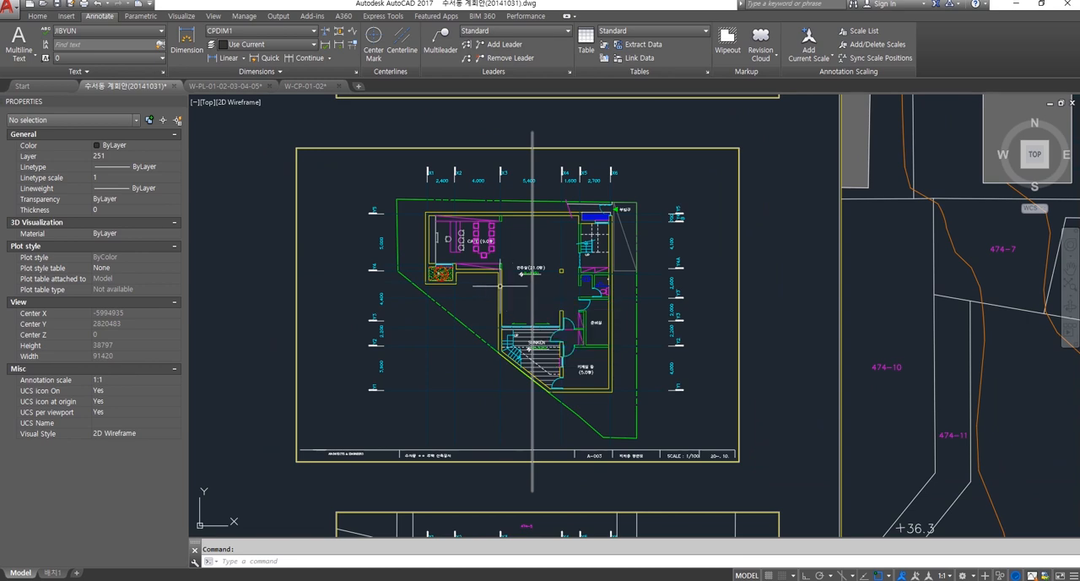
Step: Examine the A-003 floor plan's rooms, grid lines and dimensions within its sheet frame and among the neighbouring sheets
scroll(300, 268, up, 2)
middle_drag(359, 284, 271, 258)
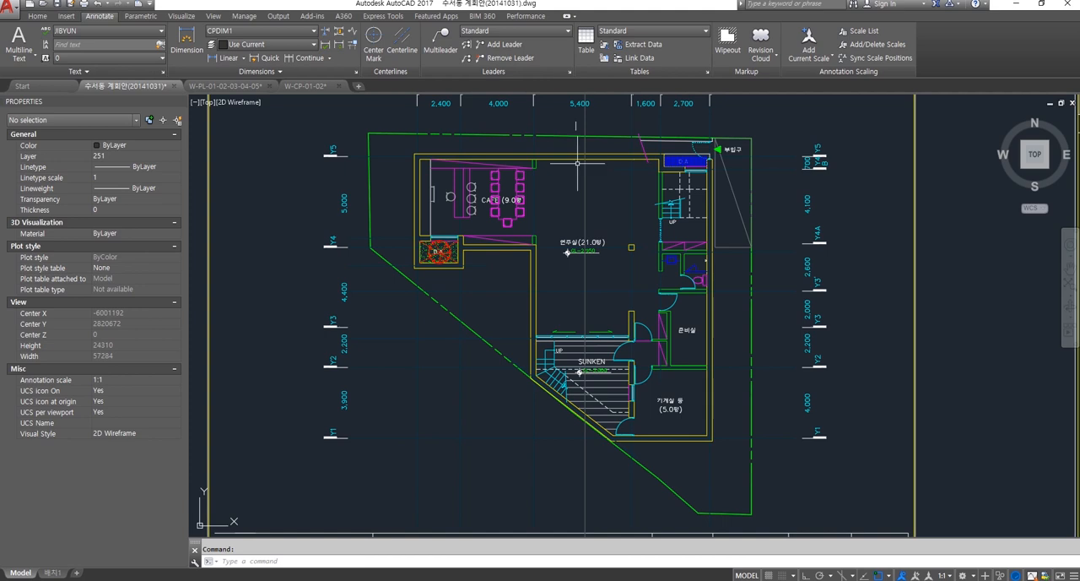
middle_drag(609, 247, 610, 258)
mouse_move(614, 295)
middle_down()
mouse_move(609, 305)
mouse_move(625, 294)
middle_up()
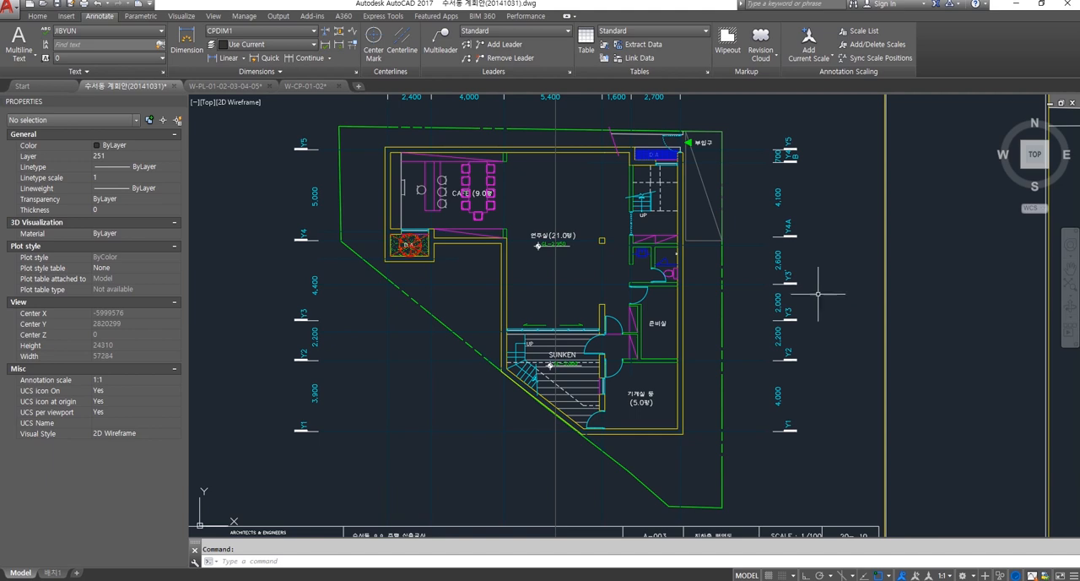
middle_drag(822, 310, 825, 332)
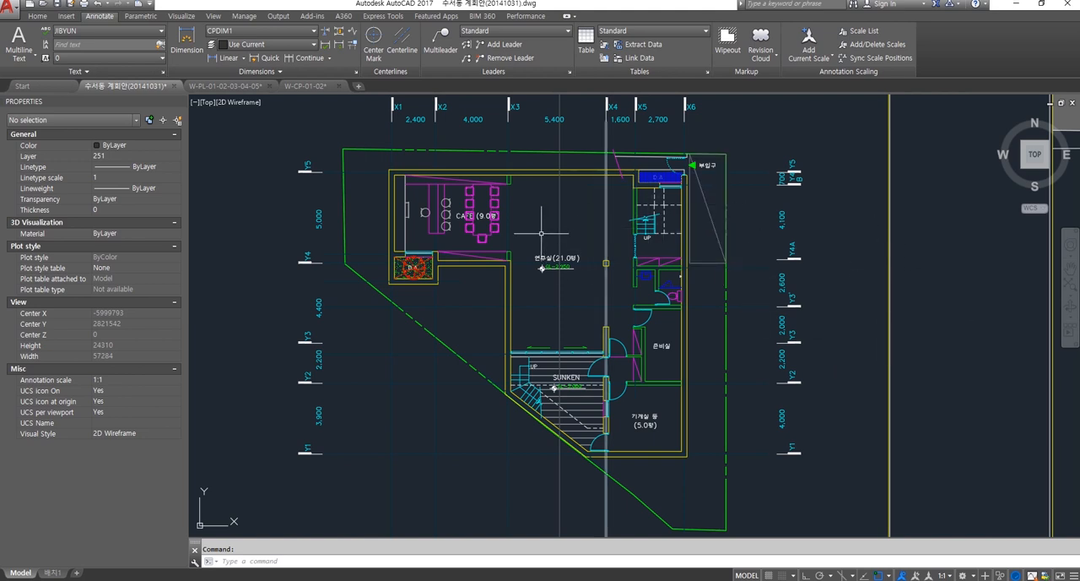
middle_drag(540, 232, 598, 288)
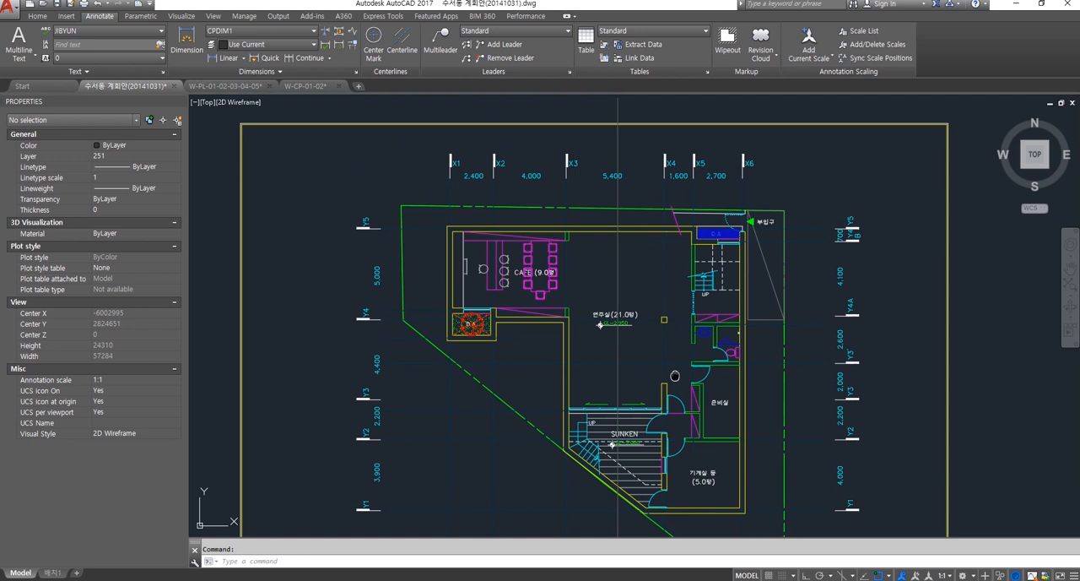
scroll(663, 338, down, 4)
scroll(684, 350, up, 2)
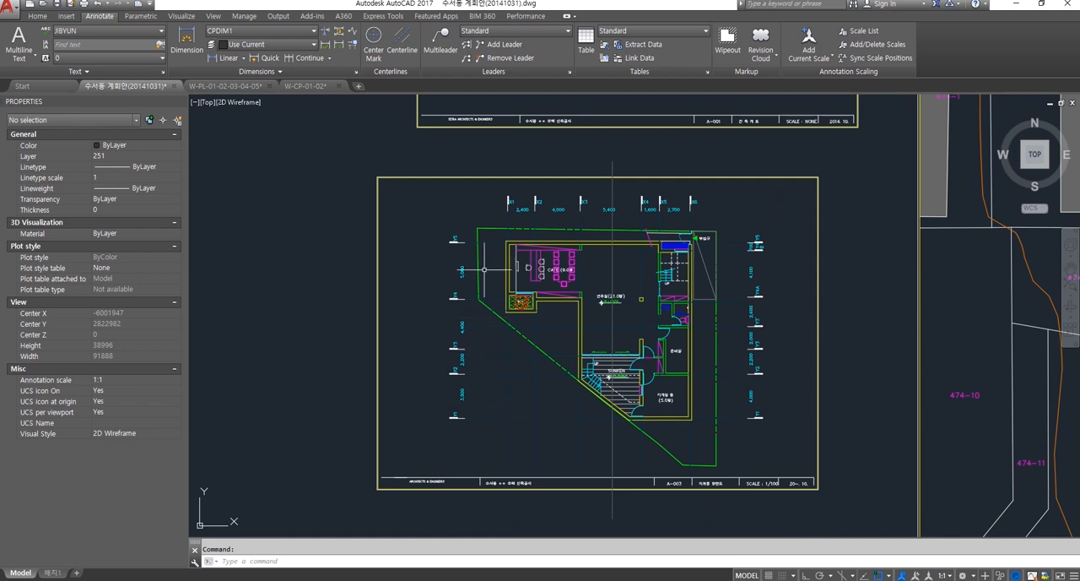
middle_drag(762, 394, 711, 375)
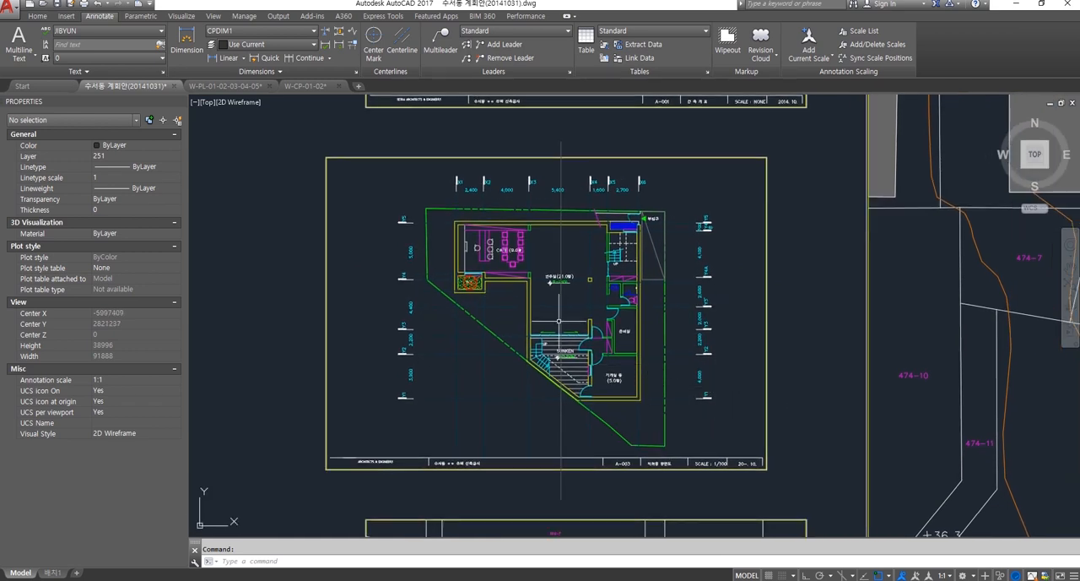
scroll(489, 281, down, 4)
scroll(502, 265, up, 3)
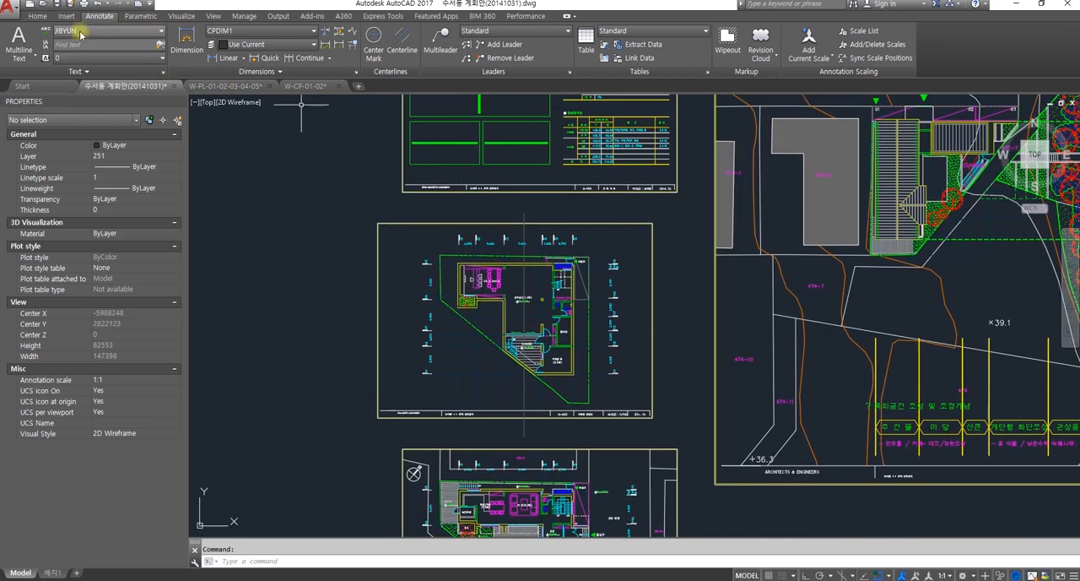
Step: Open the Layer Properties Manager and review the drawing's full list of layers with their colors and linetypes
click(37, 15)
middle_drag(469, 177, 451, 167)
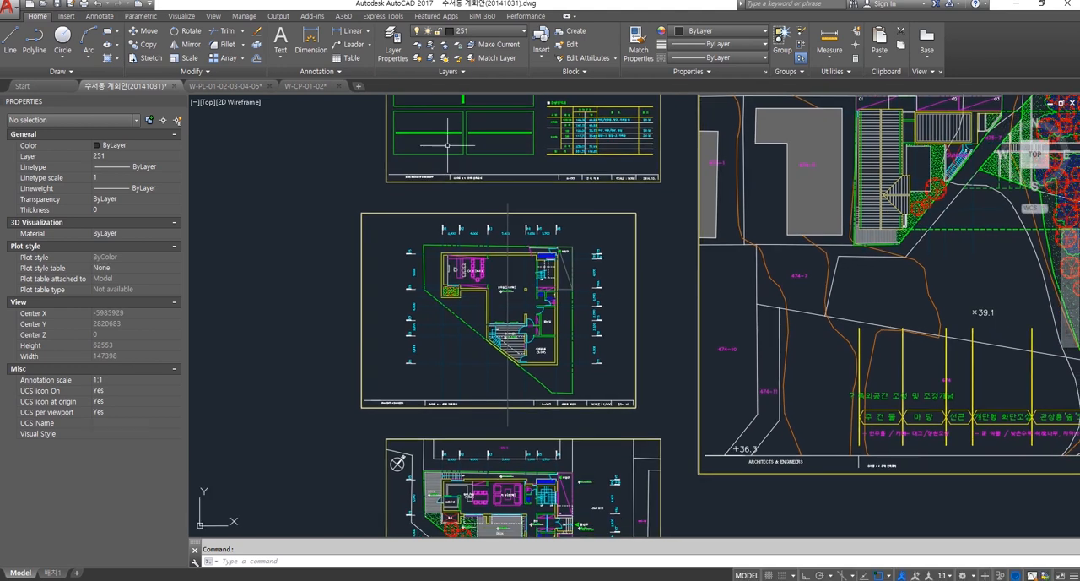
click(393, 40)
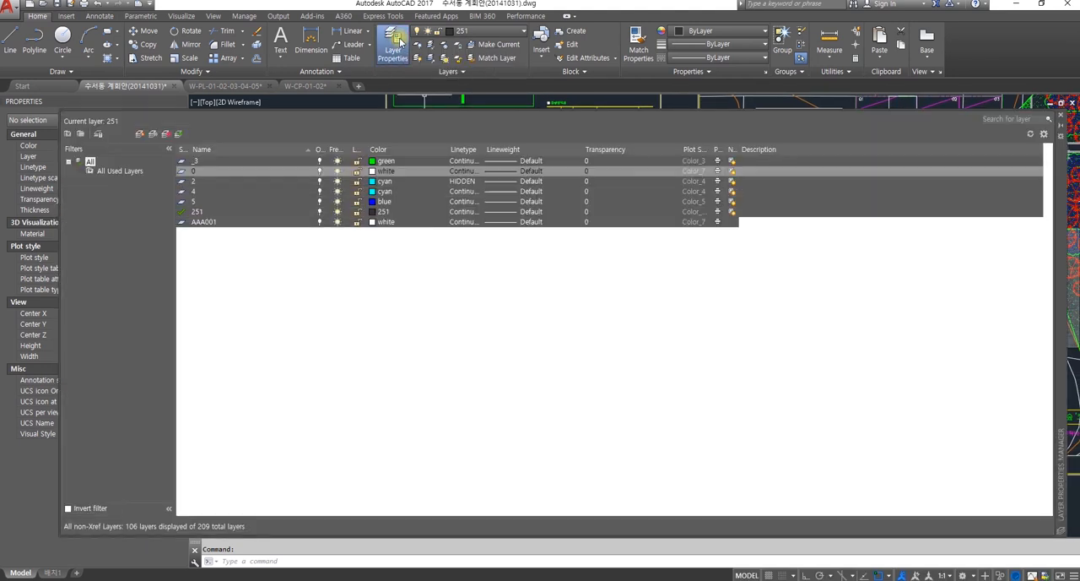
scroll(790, 325, down, 1)
scroll(791, 334, up, 1)
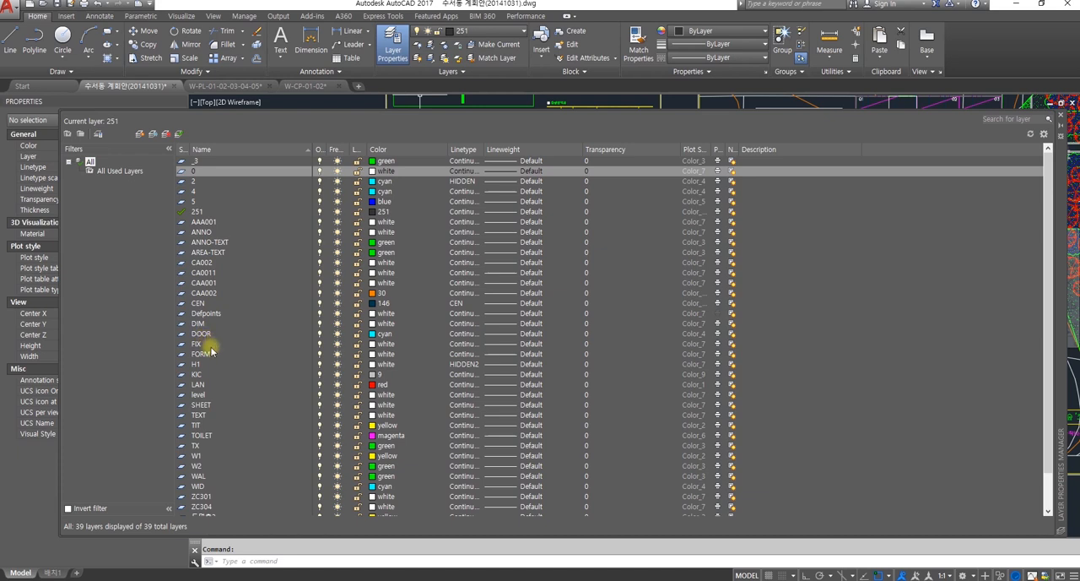
scroll(225, 367, down, 2)
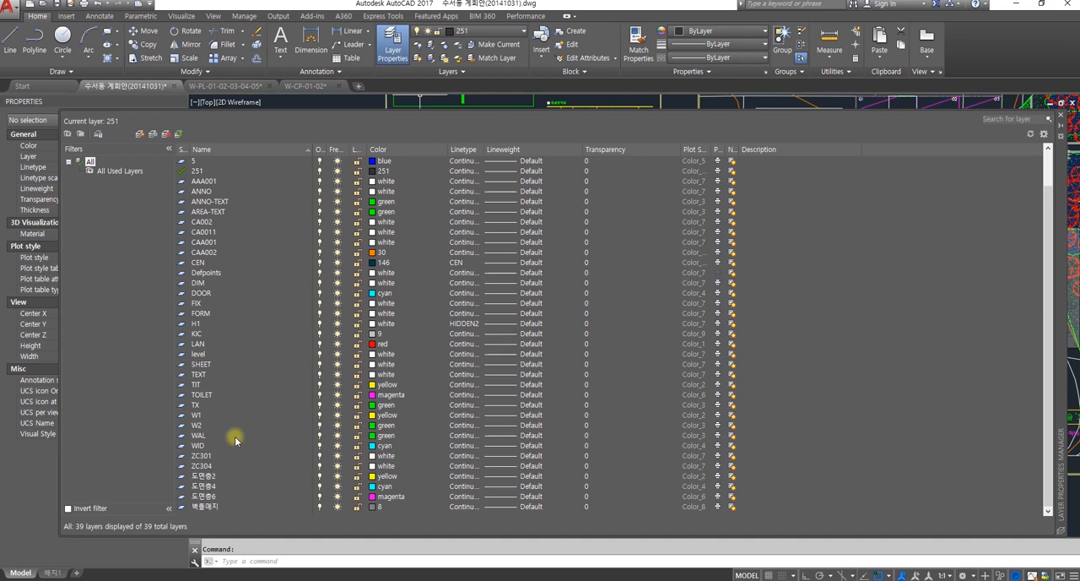
scroll(221, 456, up, 2)
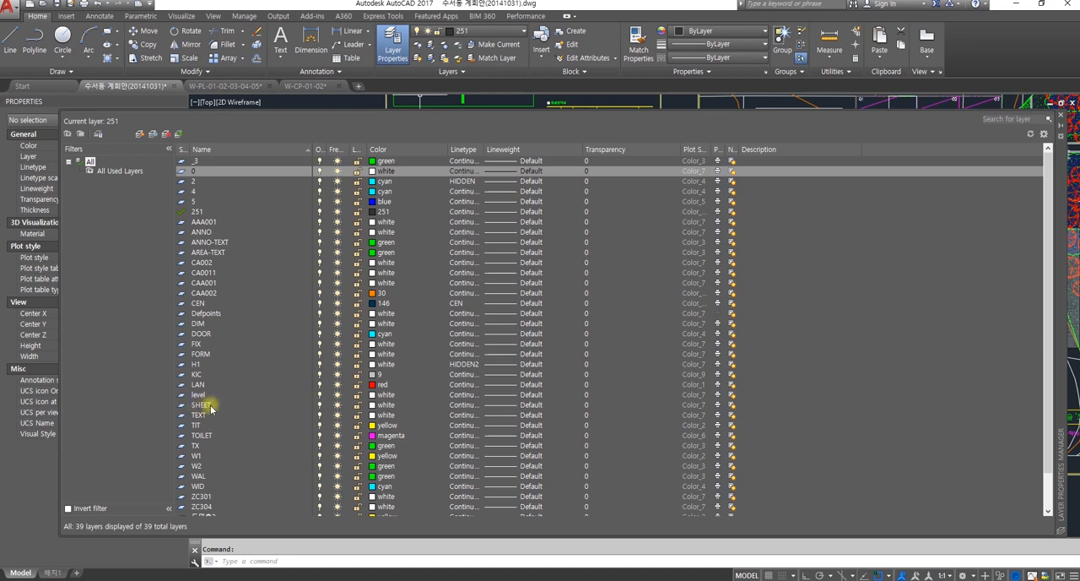
scroll(220, 363, down, 2)
scroll(245, 414, up, 2)
click(201, 143)
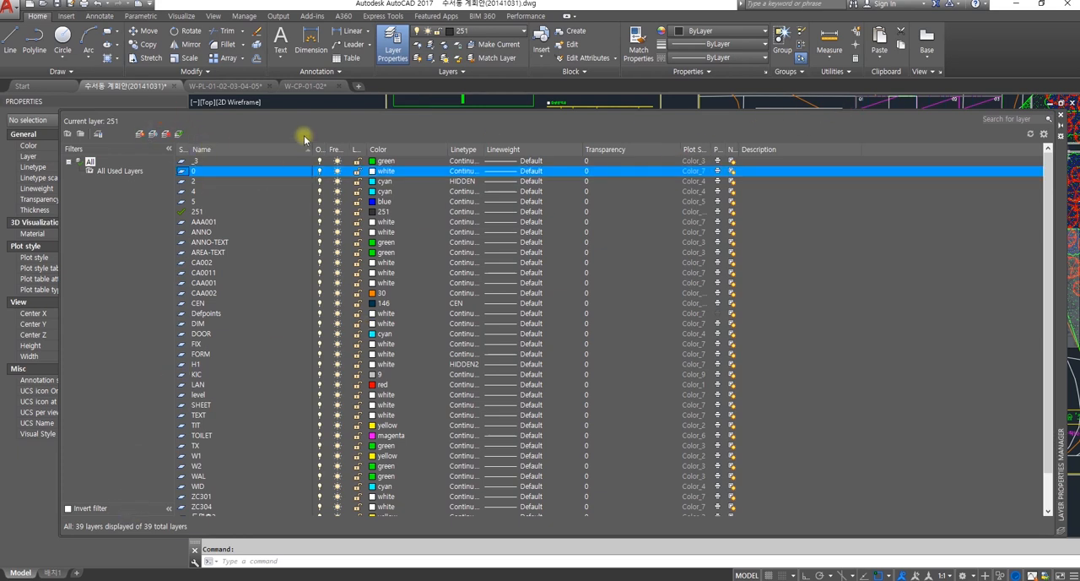
Step: Reposition the Layer Properties Manager, dismiss the advertising pop-up and close the manager
click(1062, 176)
drag(701, 342, 693, 340)
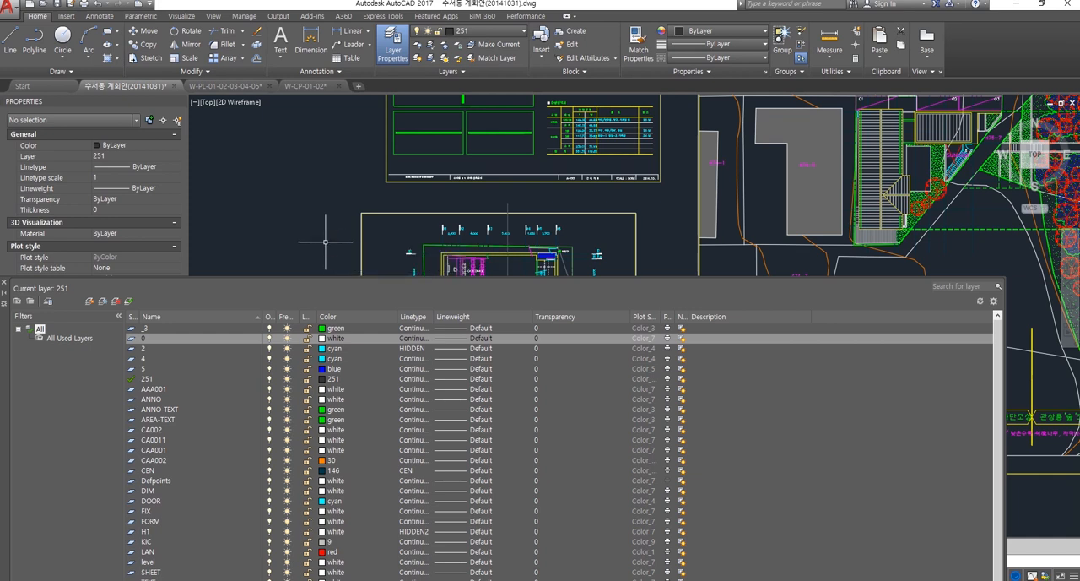
click(110, 274)
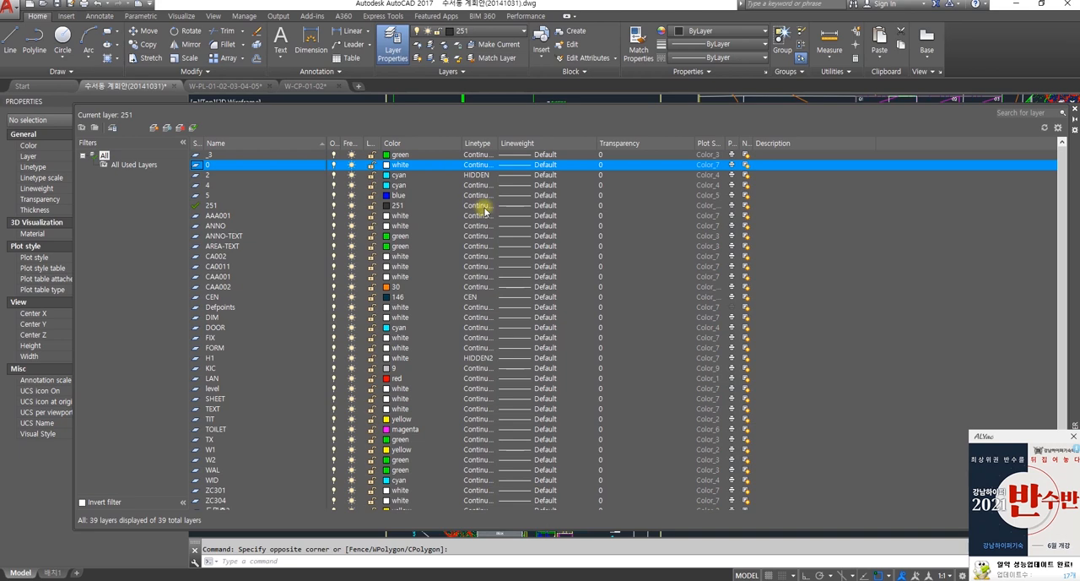
click(1072, 436)
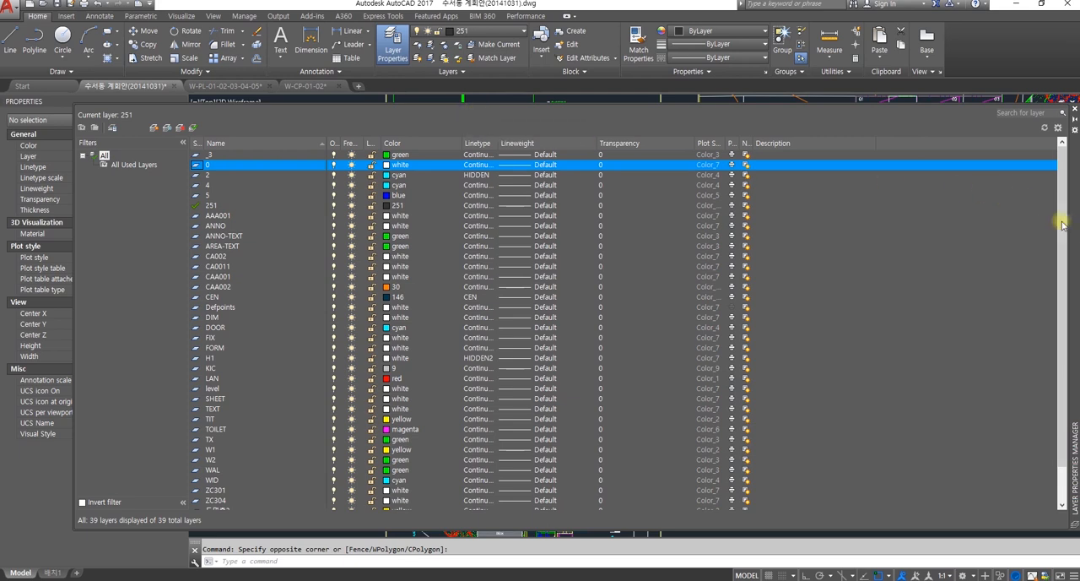
drag(1076, 240, 1041, 265)
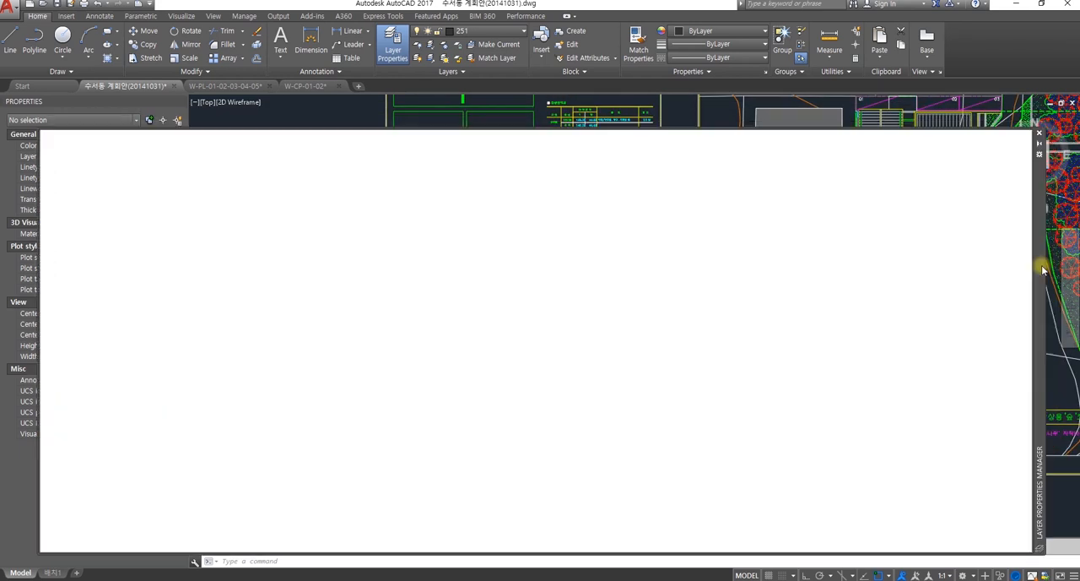
click(1038, 136)
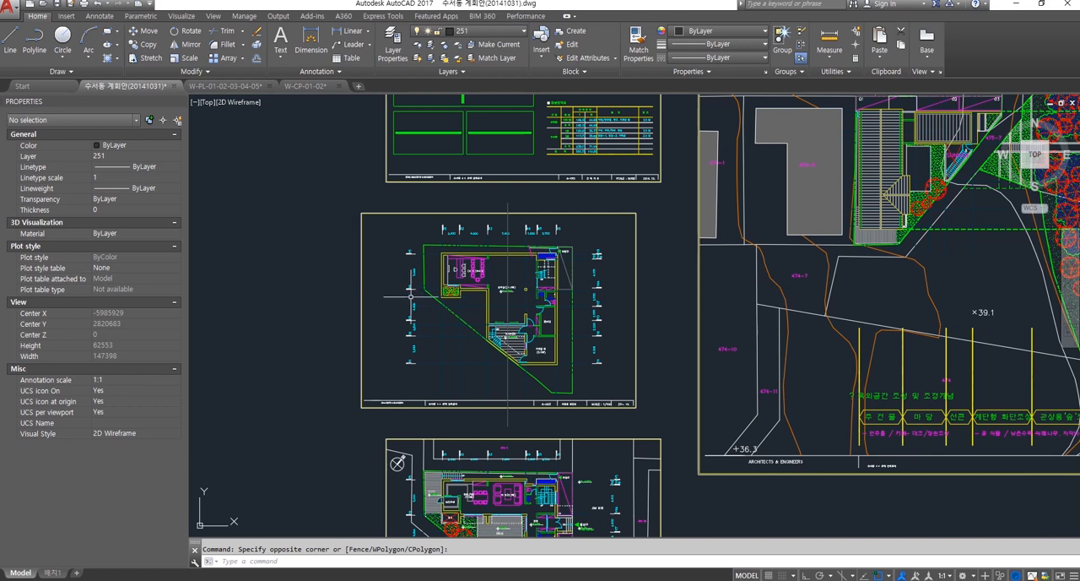
Step: Survey the sheets in model space and view the building overview sheet A-001 with its tables
middle_drag(405, 292, 453, 288)
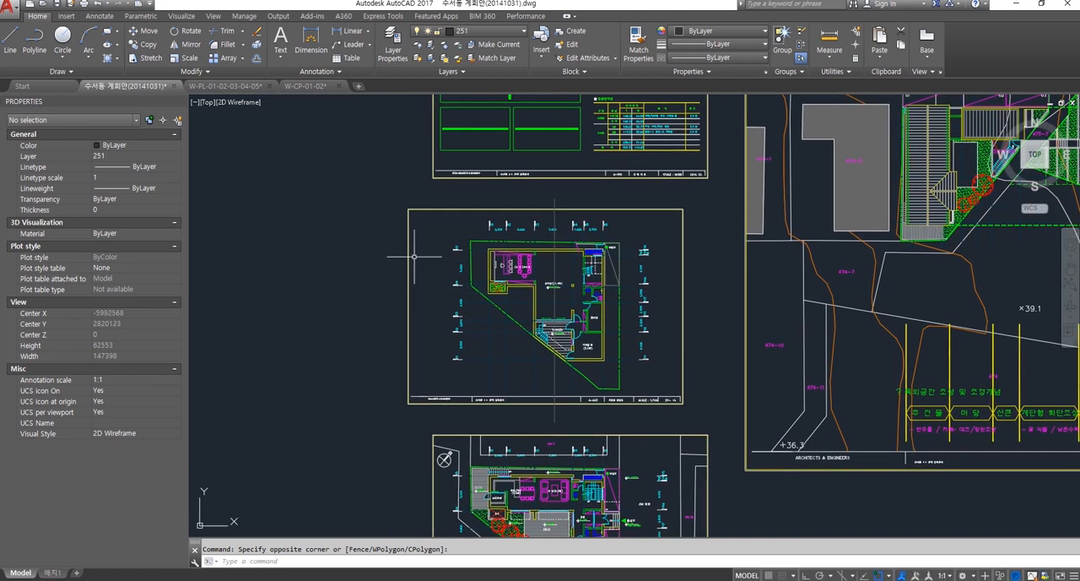
middle_drag(388, 331, 363, 319)
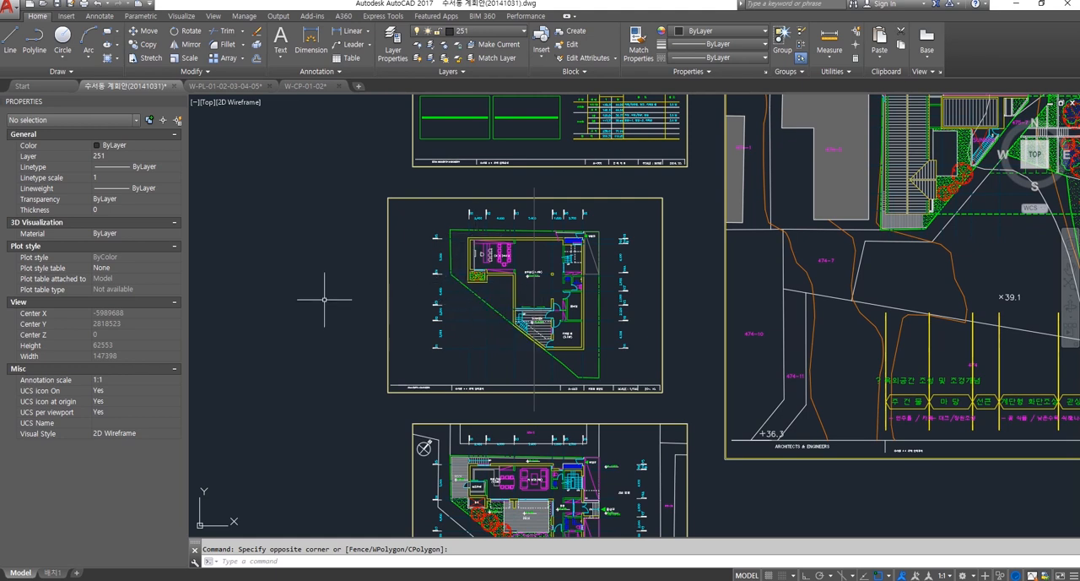
middle_drag(313, 296, 302, 313)
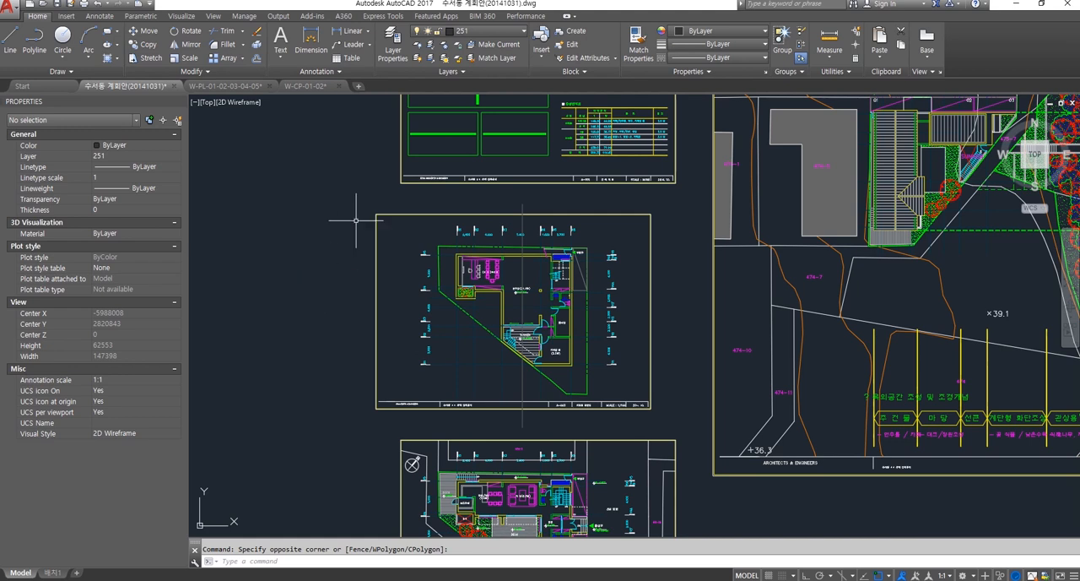
scroll(498, 270, up, 2)
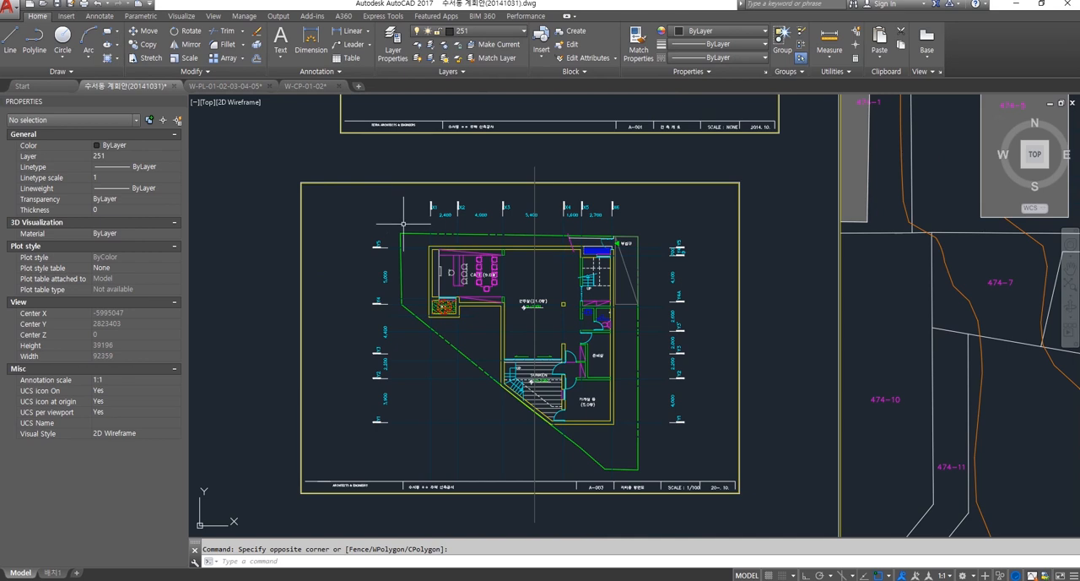
scroll(363, 207, down, 5)
middle_drag(438, 332, 463, 306)
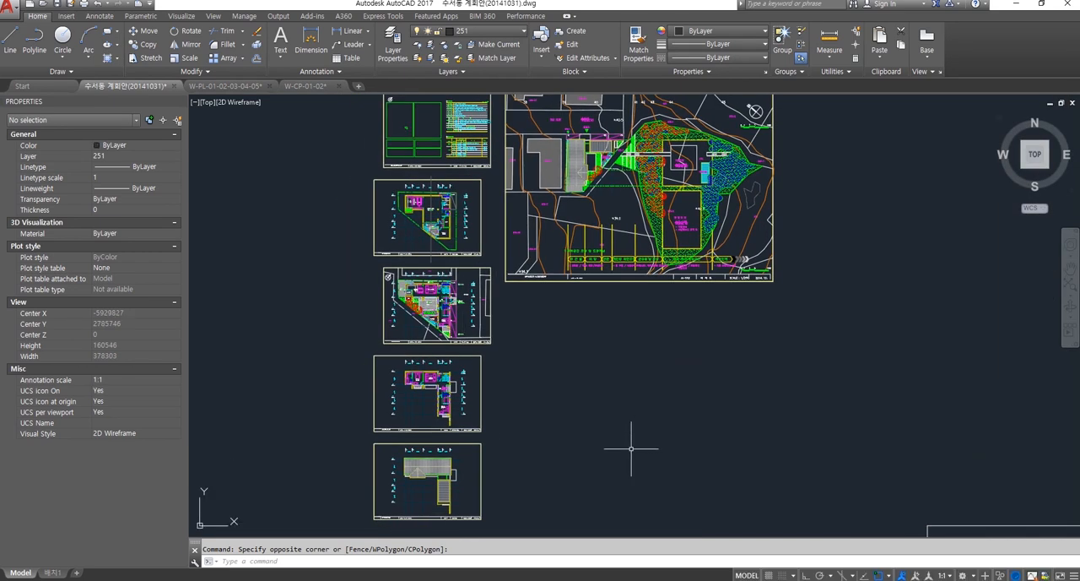
middle_drag(601, 293, 608, 402)
scroll(440, 240, up, 5)
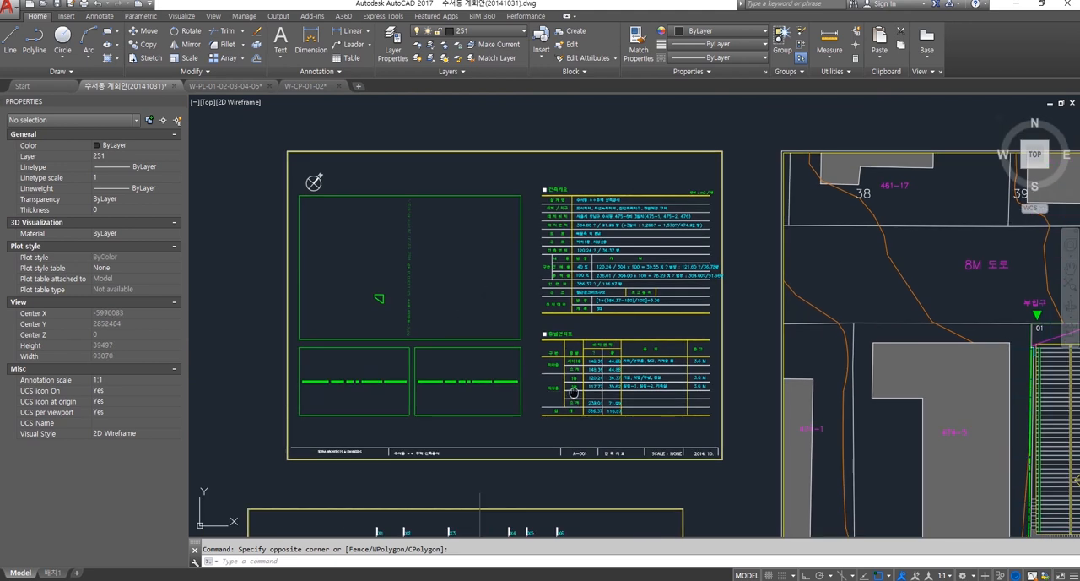
Step: Examine the A-001 sheet's image frames, north arrow, building overview table and floor area table
middle_drag(574, 389, 591, 394)
scroll(431, 319, up, 2)
middle_drag(459, 331, 521, 332)
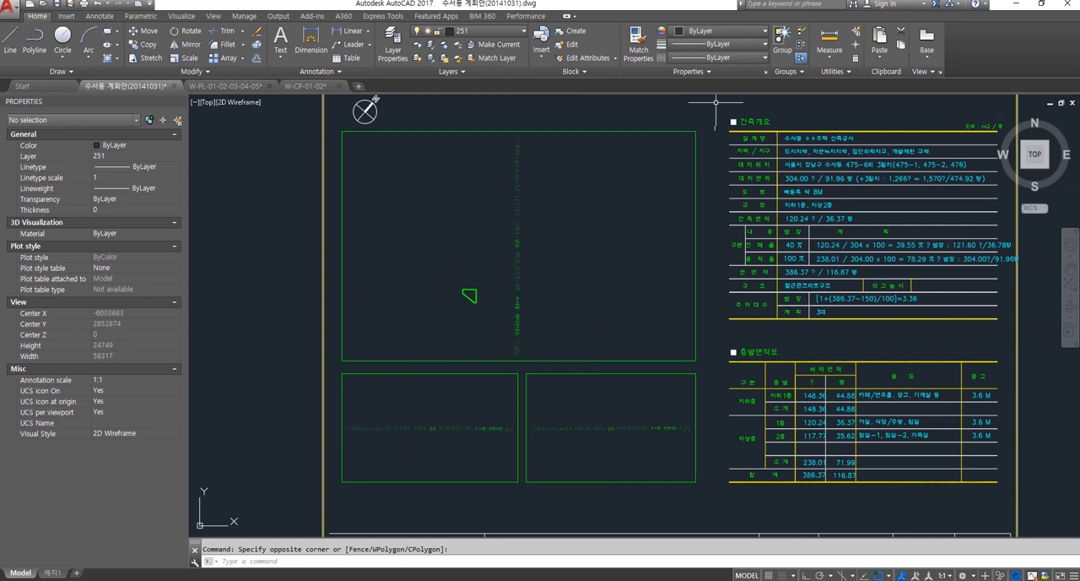
scroll(540, 278, up, 2)
scroll(535, 288, down, 2)
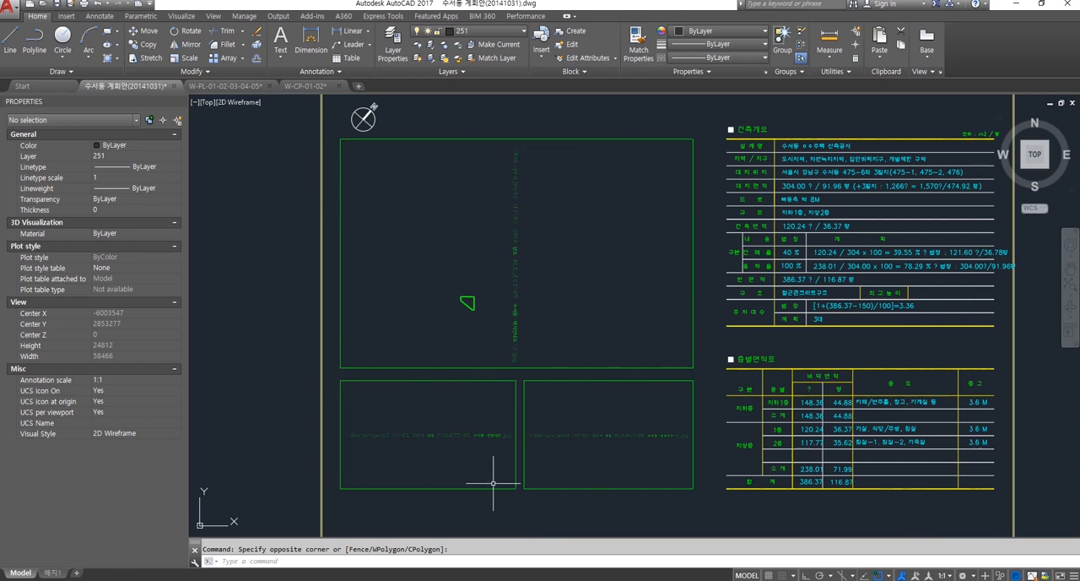
middle_drag(645, 429, 462, 431)
scroll(624, 278, up, 2)
scroll(655, 316, down, 4)
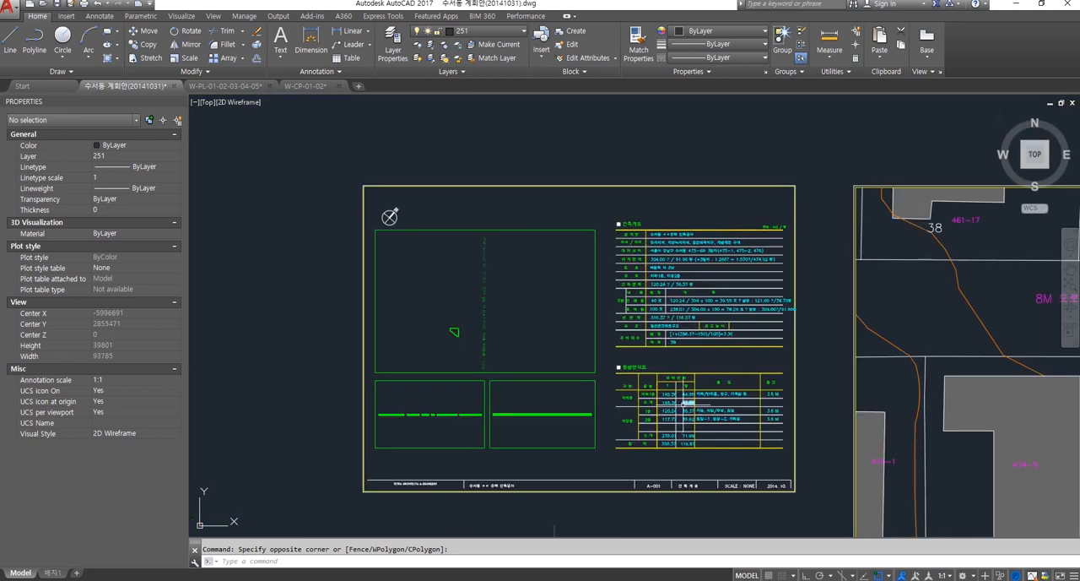
Step: View the A-003 basement floor plan below the overview sheet and read its title block
middle_drag(683, 404, 681, 245)
middle_drag(672, 346, 675, 165)
scroll(687, 411, up, 4)
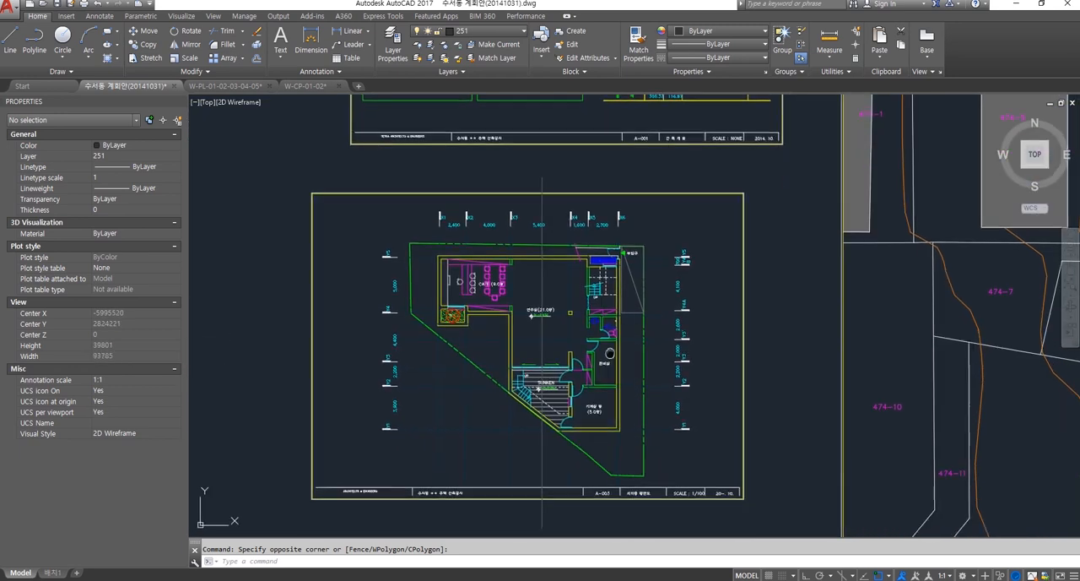
middle_drag(687, 411, 736, 353)
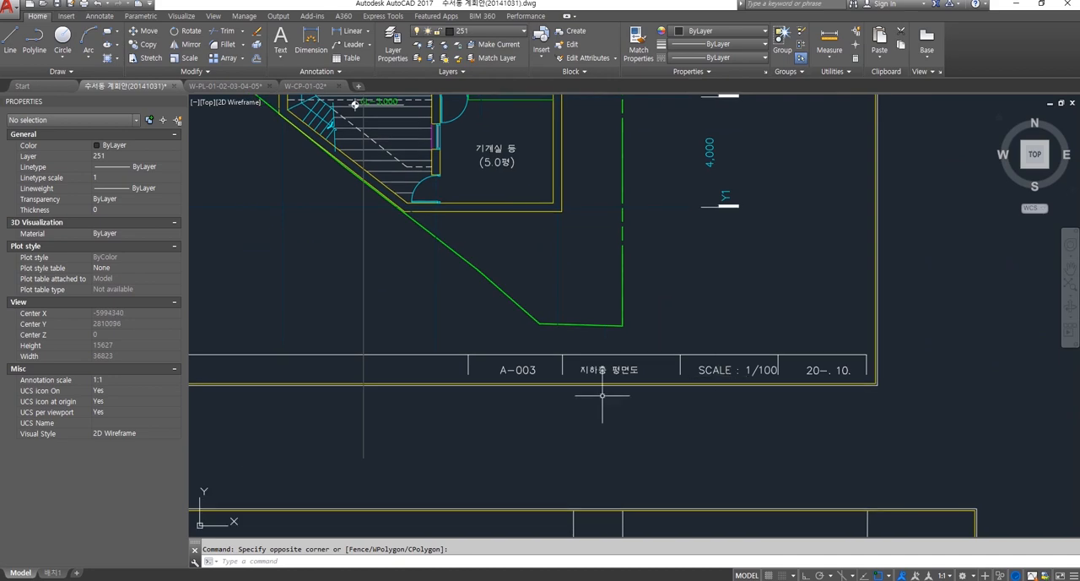
scroll(602, 396, down, 4)
middle_drag(615, 416, 623, 228)
middle_drag(624, 444, 623, 273)
scroll(621, 391, up, 1)
scroll(621, 392, down, 2)
Step: Examine the A-002 site plan with its buildings, contour lines, planting areas and sheet frame
mouse_move(986, 126)
middle_down()
mouse_move(744, 331)
mouse_move(541, 460)
middle_up()
scroll(678, 418, down, 2)
scroll(707, 509, up, 2)
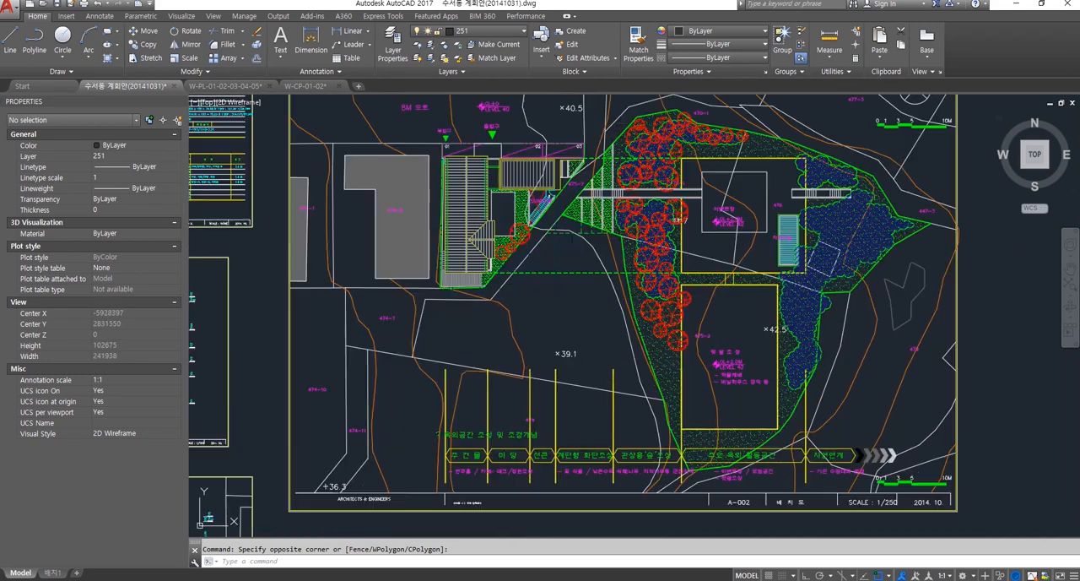
mouse_move(497, 377)
middle_down()
mouse_move(666, 268)
mouse_move(626, 338)
middle_up()
scroll(649, 339, down, 2)
scroll(645, 270, up, 2)
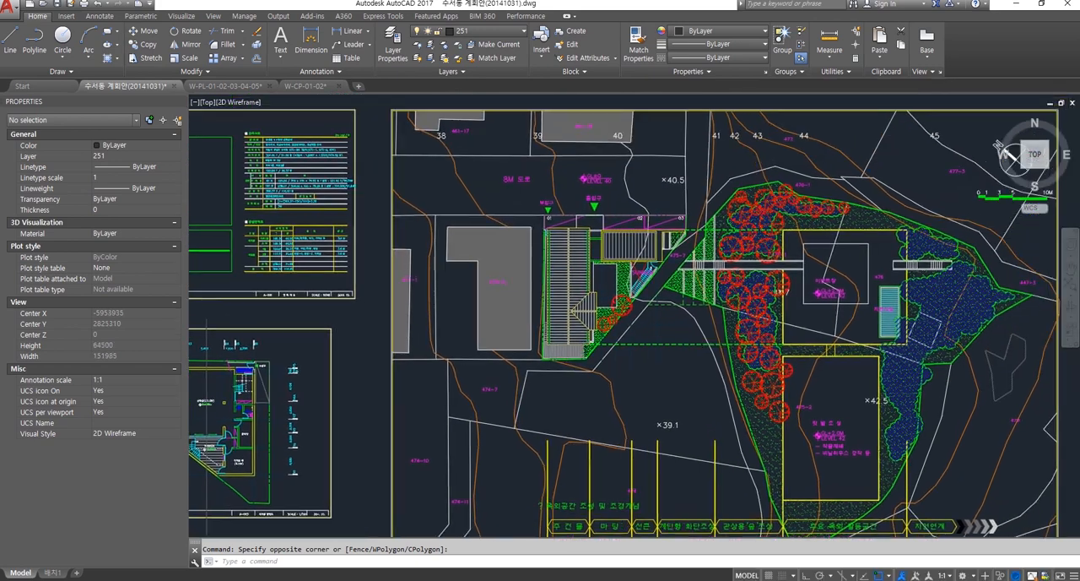
middle_drag(710, 374, 654, 333)
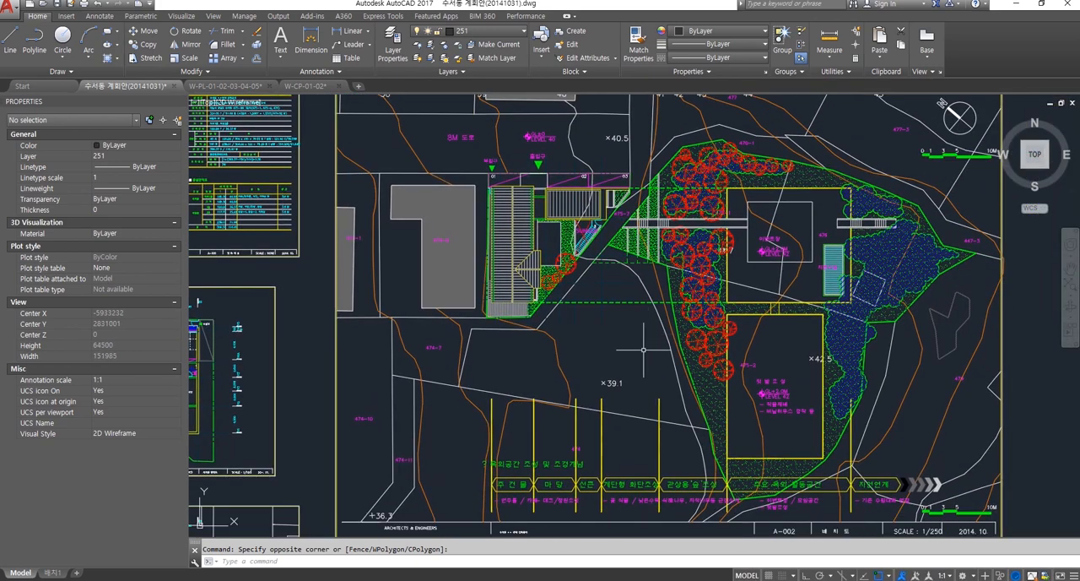
middle_drag(536, 335, 522, 350)
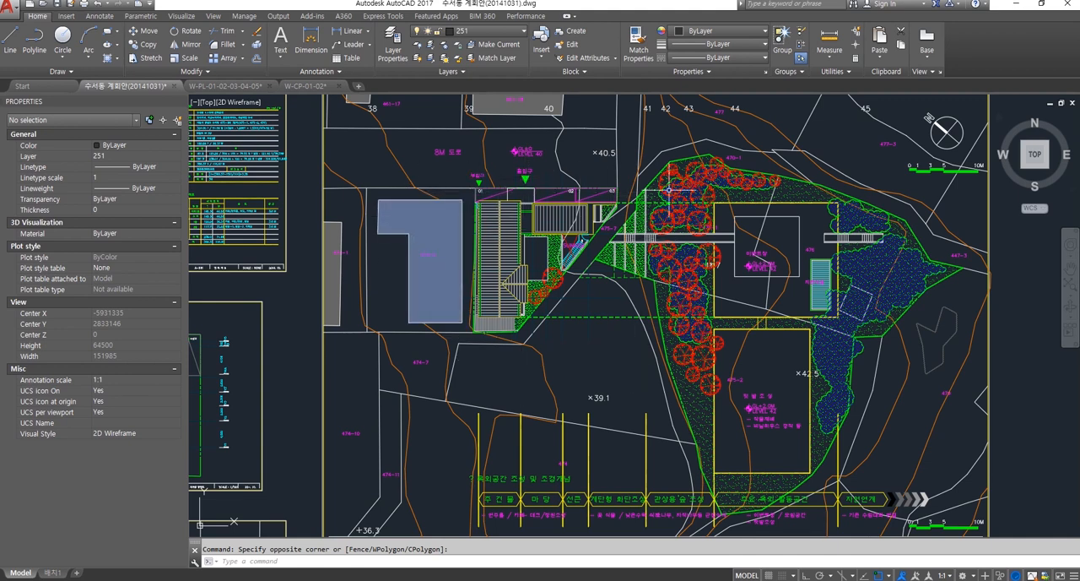
mouse_move(636, 319)
middle_down()
mouse_move(654, 341)
mouse_move(639, 361)
mouse_move(663, 360)
middle_up()
scroll(659, 369, down, 2)
scroll(633, 352, up, 2)
scroll(629, 325, up, 1)
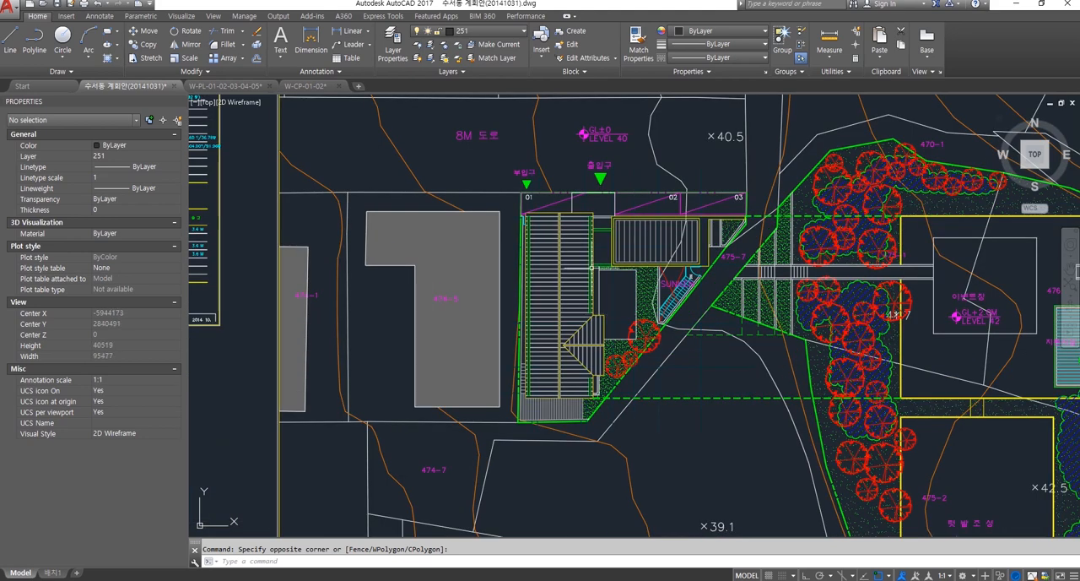
scroll(654, 329, down, 3)
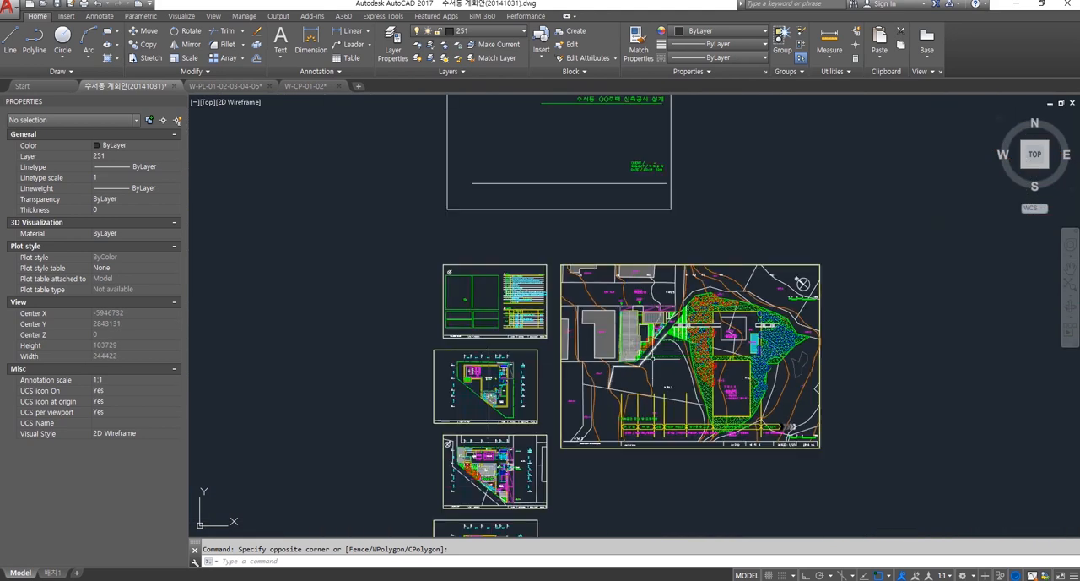
scroll(650, 341, up, 7)
scroll(651, 340, down, 8)
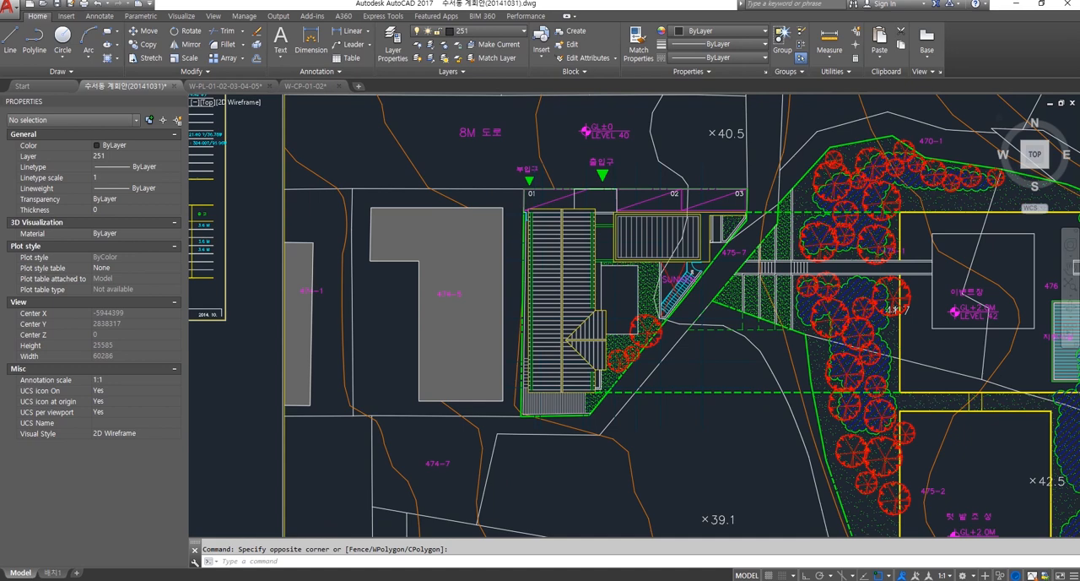
Step: Examine the A-004 ground floor plan with its rooms, deck, grid dimensions, north arrow and surrounding sheets
middle_drag(632, 401, 658, 288)
scroll(519, 297, up, 4)
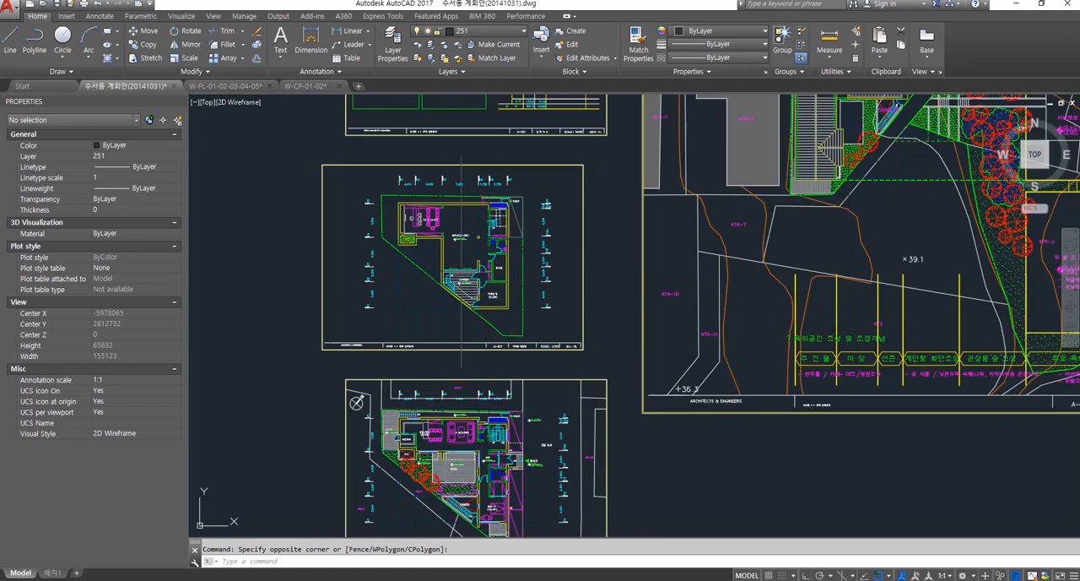
middle_drag(525, 345, 525, 181)
scroll(460, 333, up, 4)
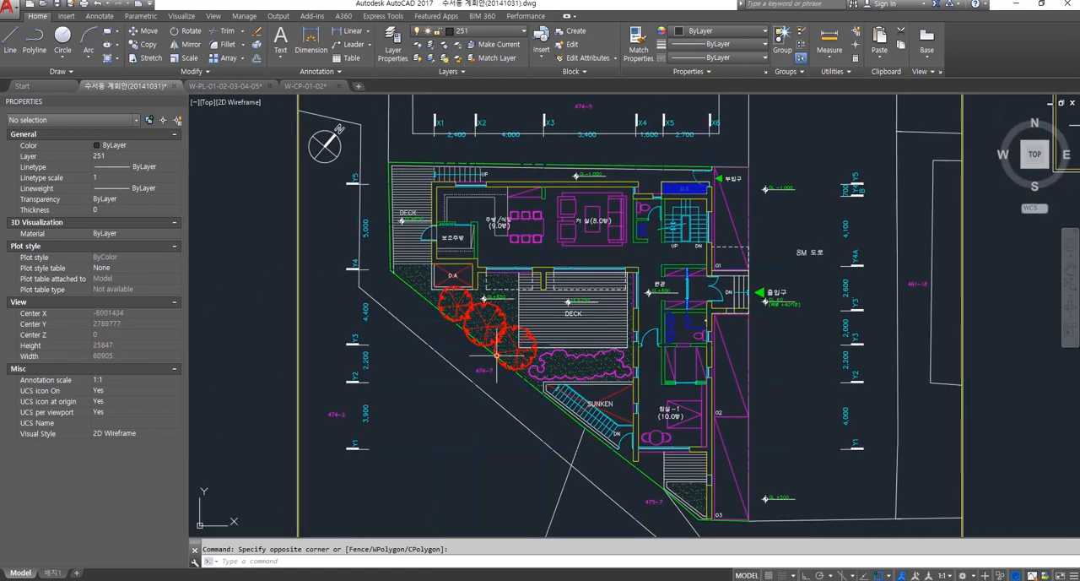
scroll(660, 462, down, 2)
scroll(659, 463, down, 2)
middle_drag(659, 463, 569, 424)
scroll(584, 408, up, 2)
middle_drag(784, 365, 578, 445)
scroll(577, 445, down, 4)
mouse_move(663, 415)
middle_down()
mouse_move(617, 413)
mouse_move(549, 459)
middle_up()
scroll(633, 278, up, 2)
scroll(633, 277, down, 3)
middle_drag(633, 278, 704, 200)
scroll(611, 324, up, 3)
scroll(568, 333, up, 2)
middle_drag(568, 334, 629, 355)
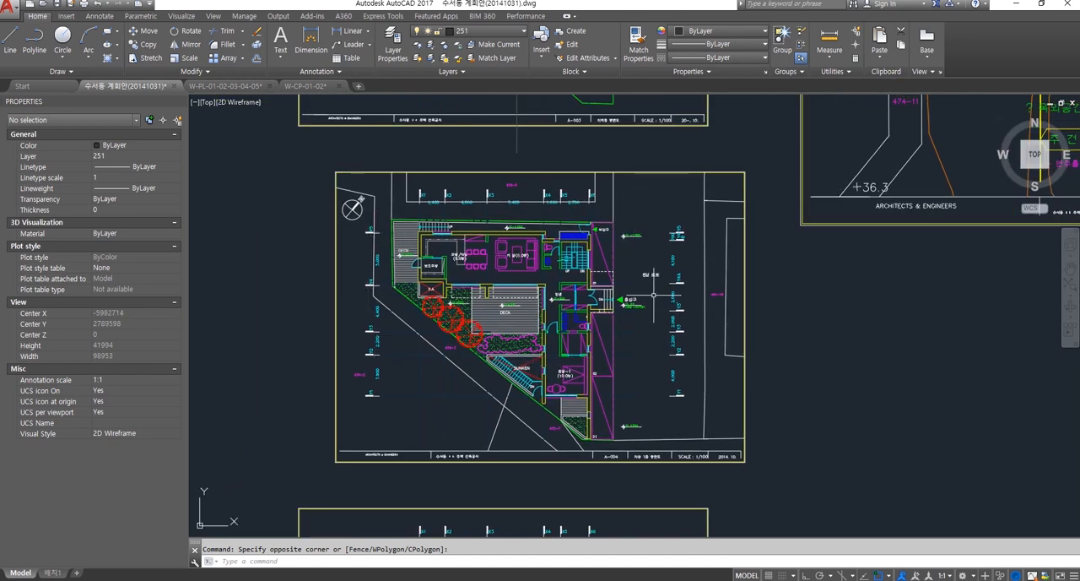
middle_drag(652, 295, 644, 305)
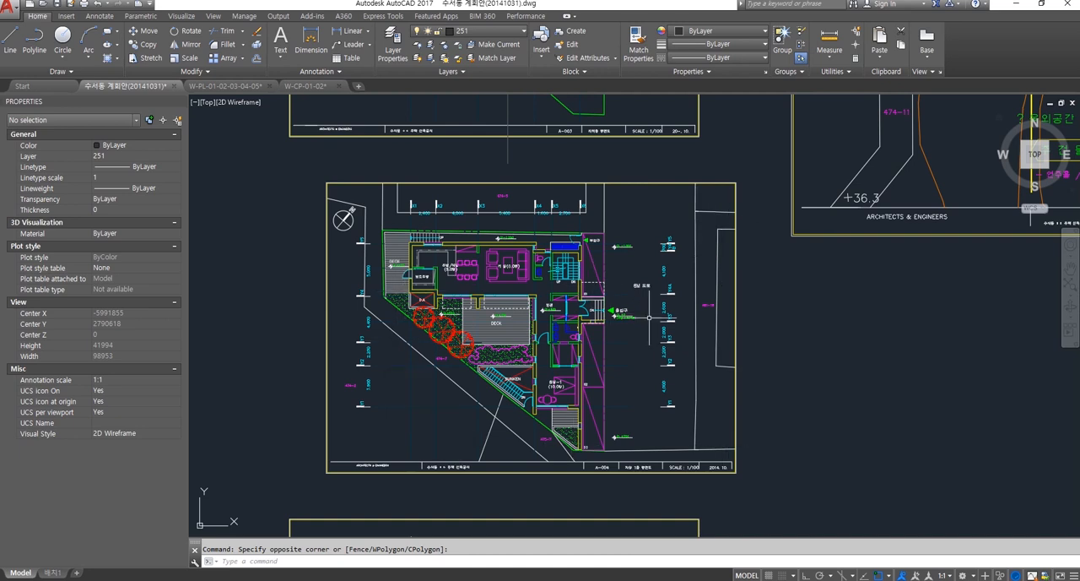
scroll(349, 211, up, 4)
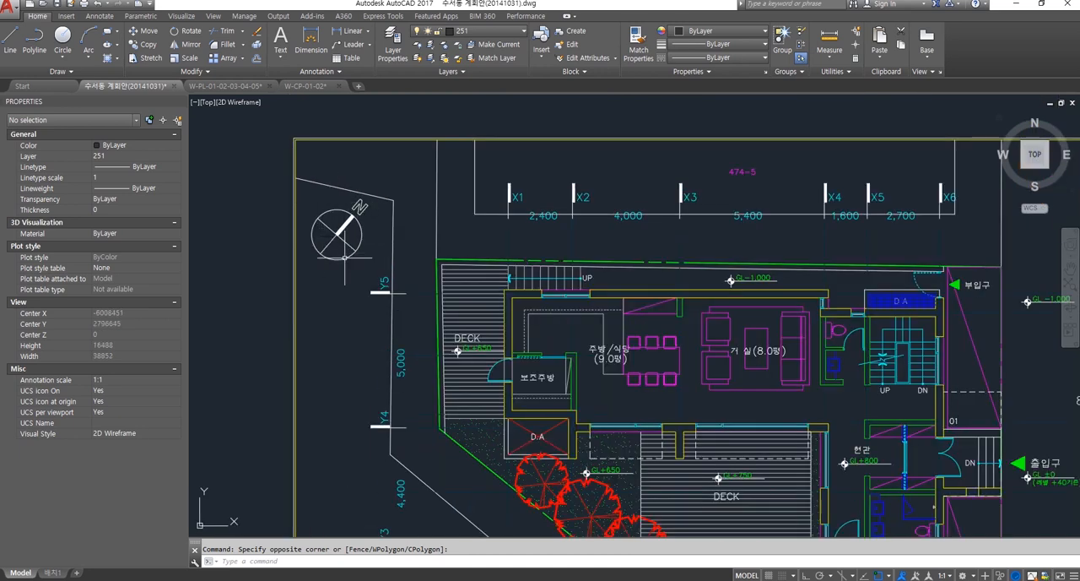
Step: Survey the unframed building elevations and the rotated floor plans arranged above and below them in model space
scroll(326, 249, down, 6)
scroll(485, 312, down, 5)
mouse_move(604, 267)
middle_down()
mouse_move(596, 330)
mouse_move(569, 269)
middle_up()
scroll(577, 293, down, 6)
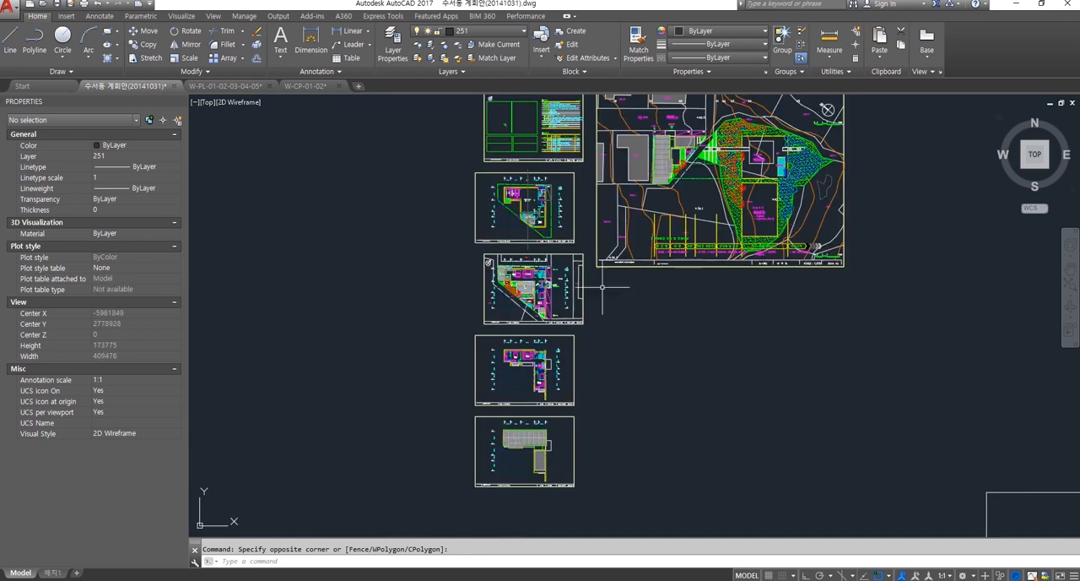
scroll(639, 314, down, 5)
scroll(609, 374, up, 10)
middle_drag(508, 220, 608, 383)
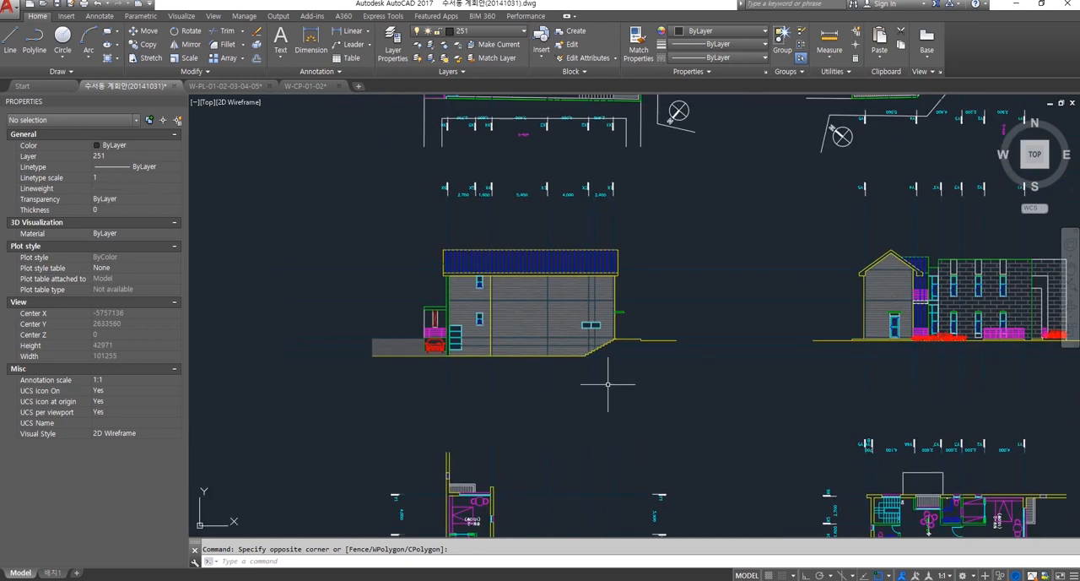
scroll(556, 338, up, 2)
scroll(564, 313, down, 2)
scroll(565, 313, down, 5)
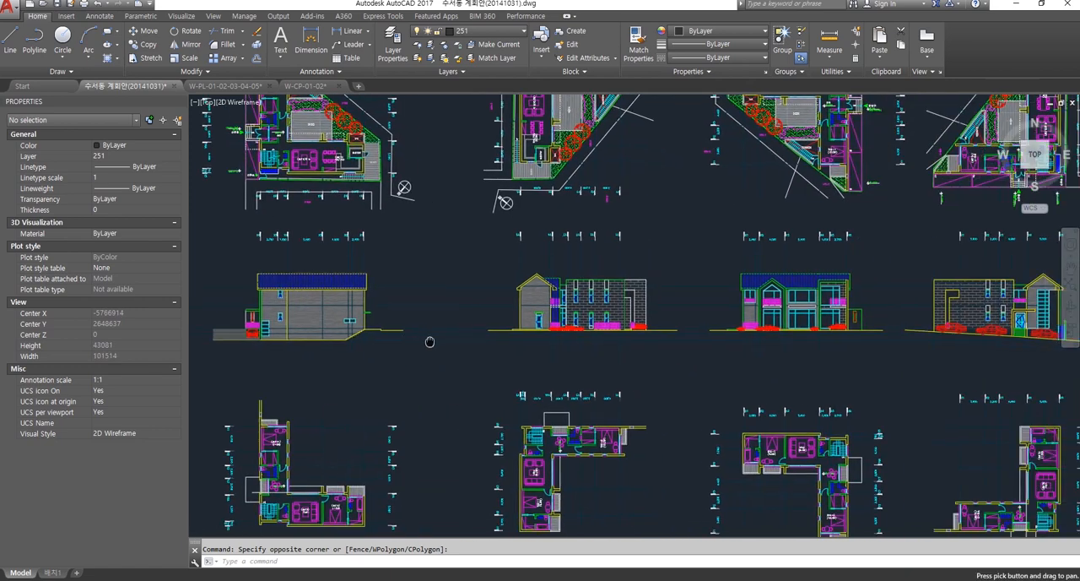
scroll(649, 325, up, 1)
middle_drag(697, 325, 731, 287)
mouse_move(747, 240)
middle_down()
mouse_move(765, 422)
mouse_move(775, 427)
middle_up()
middle_drag(488, 369, 824, 377)
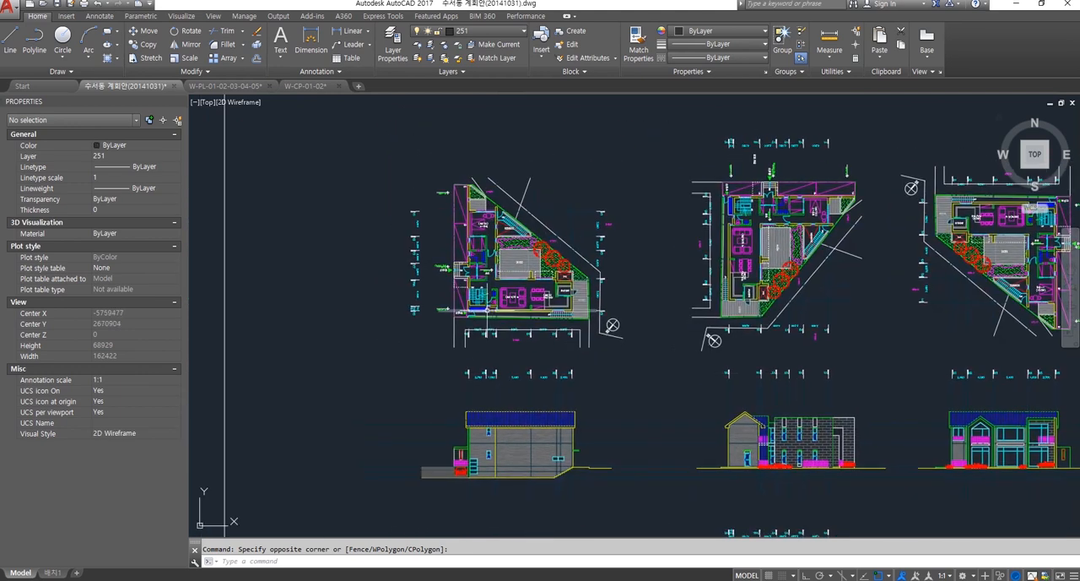
Step: Return to the framed sheets and open the Layer Properties Manager again
scroll(582, 333, down, 3)
middle_drag(557, 321, 714, 466)
middle_drag(495, 302, 561, 398)
scroll(478, 242, up, 2)
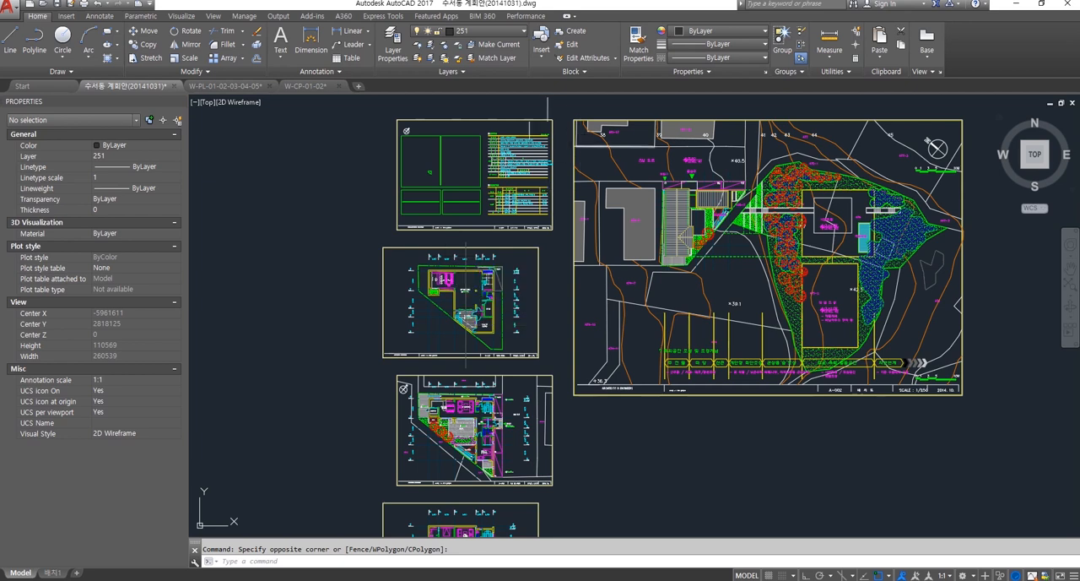
click(393, 40)
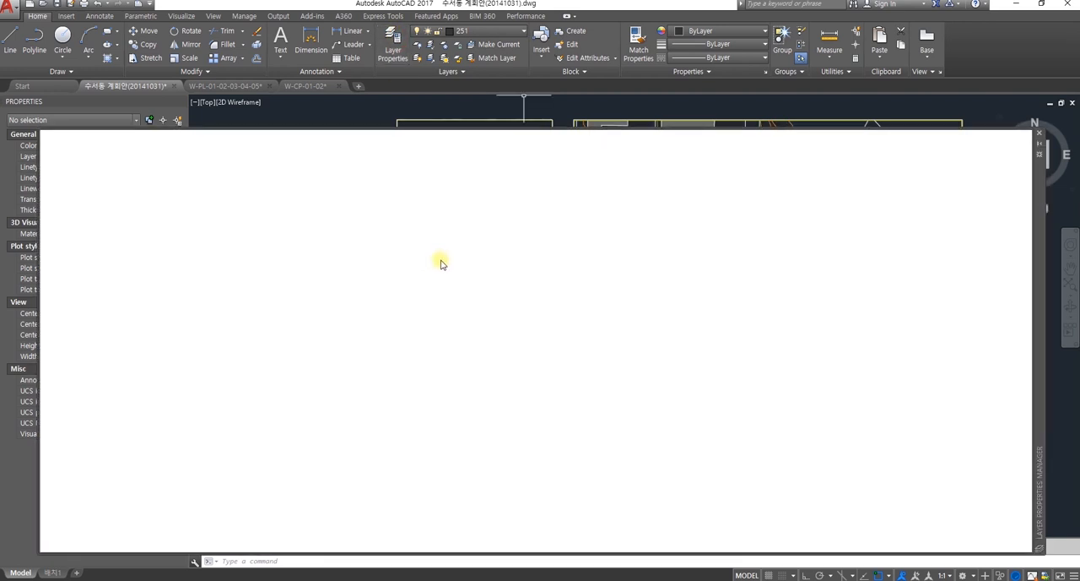
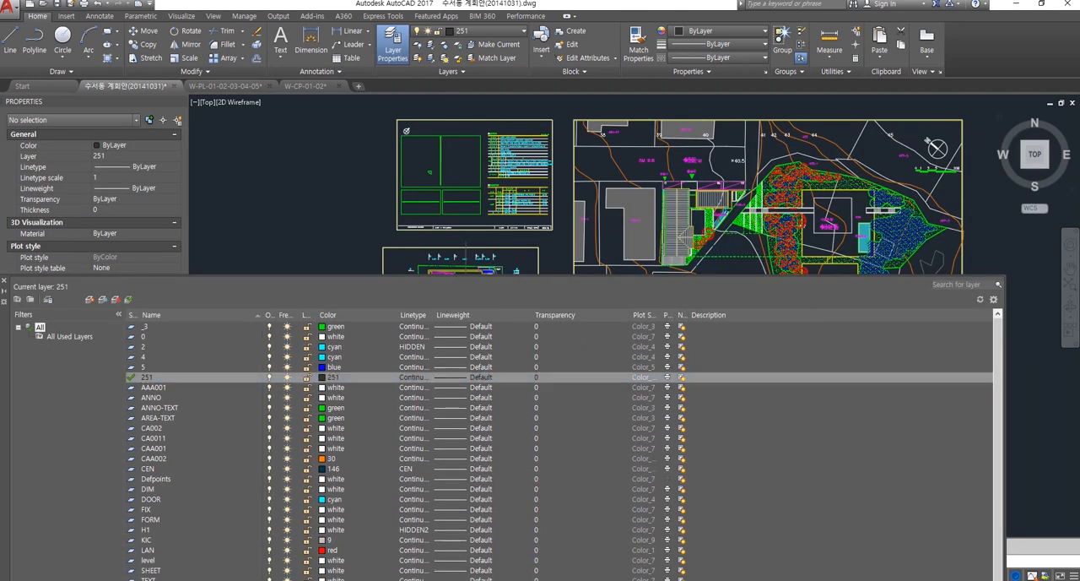
Step: Examine the floor plan containing the SUNKEN stair, the CAFE and the 연주실 room with its yellow and green walls
scroll(610, 211, up, 10)
middle_drag(593, 219, 610, 205)
scroll(610, 206, down, 2)
middle_drag(501, 213, 556, 177)
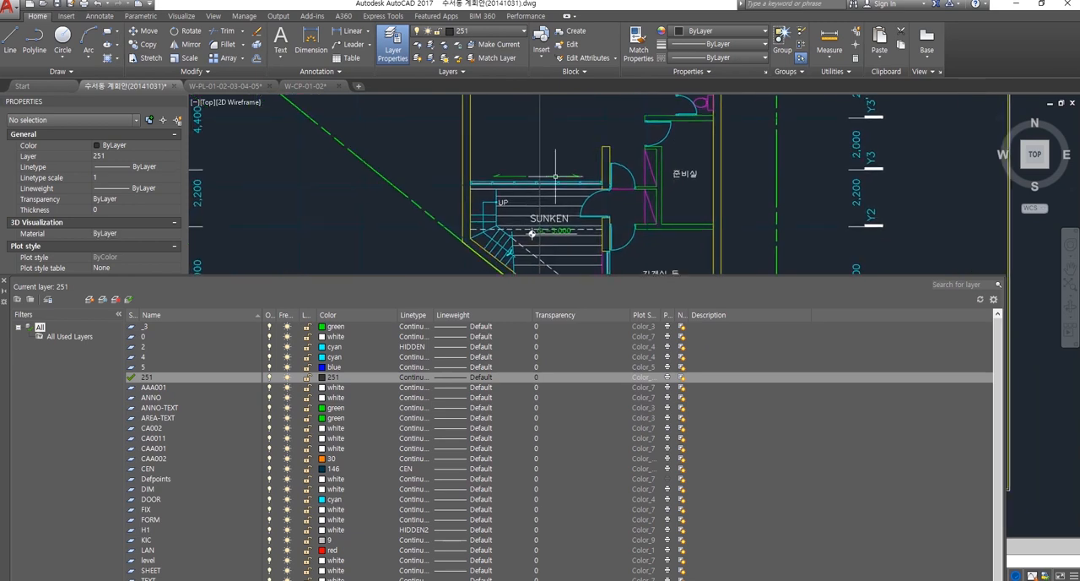
scroll(531, 233, down, 5)
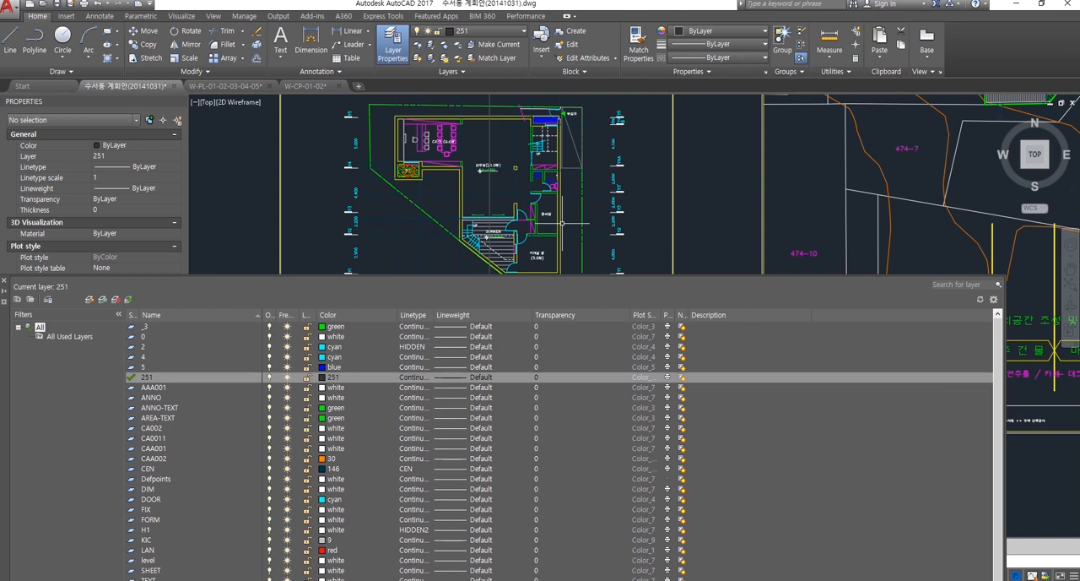
scroll(407, 126, up, 3)
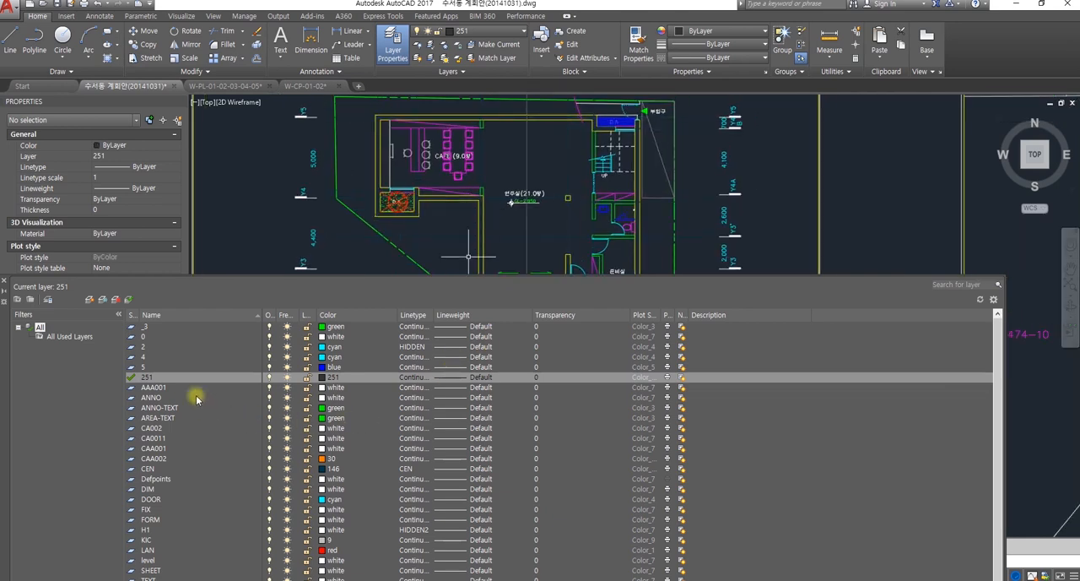
Step: Create a new layer named H_wall_stru from the TIT layer and give it the color yellow
scroll(265, 443, down, 2)
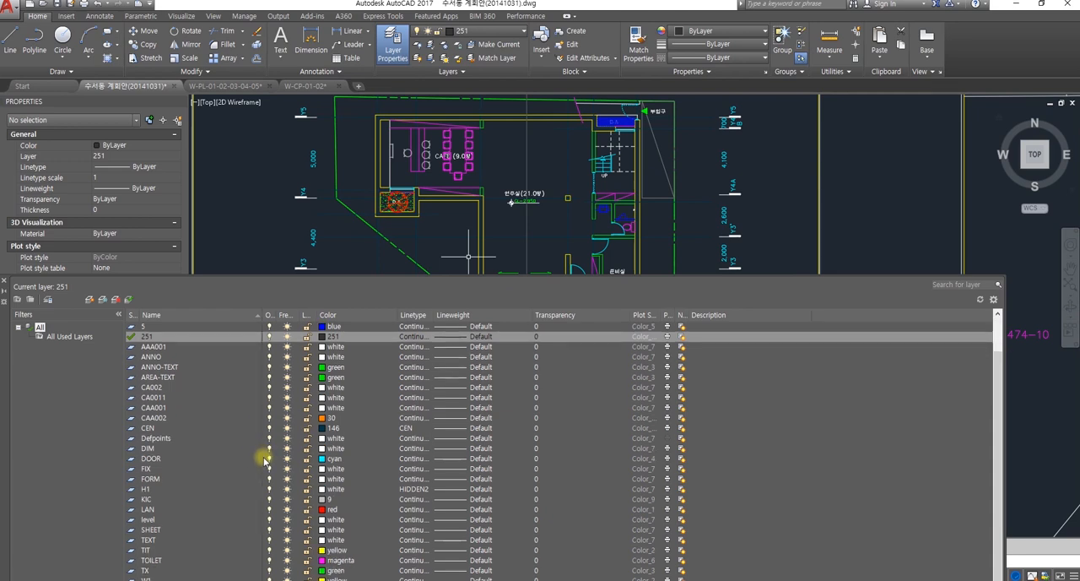
click(158, 552)
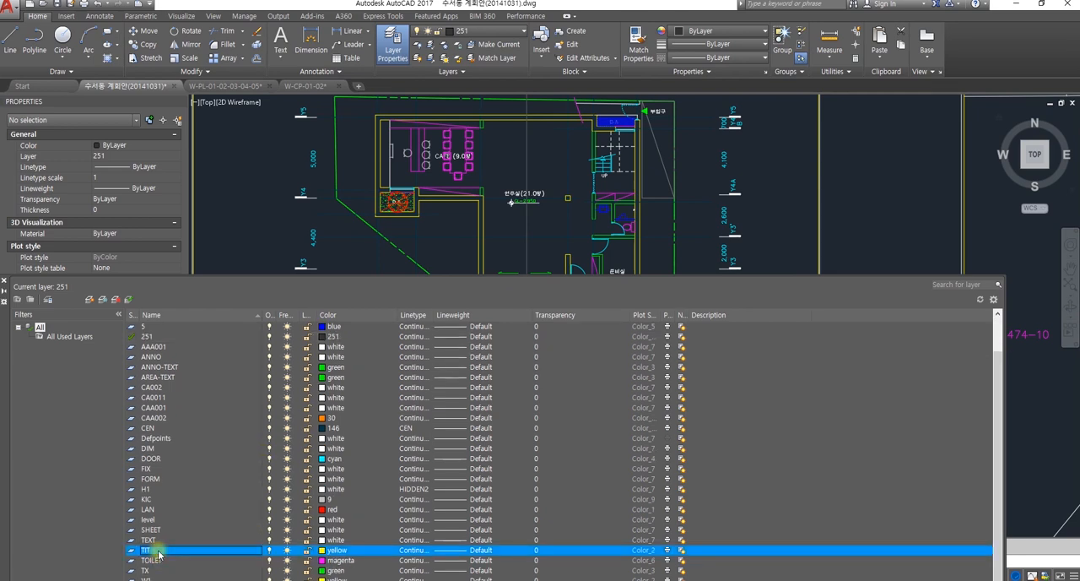
right_click(158, 552)
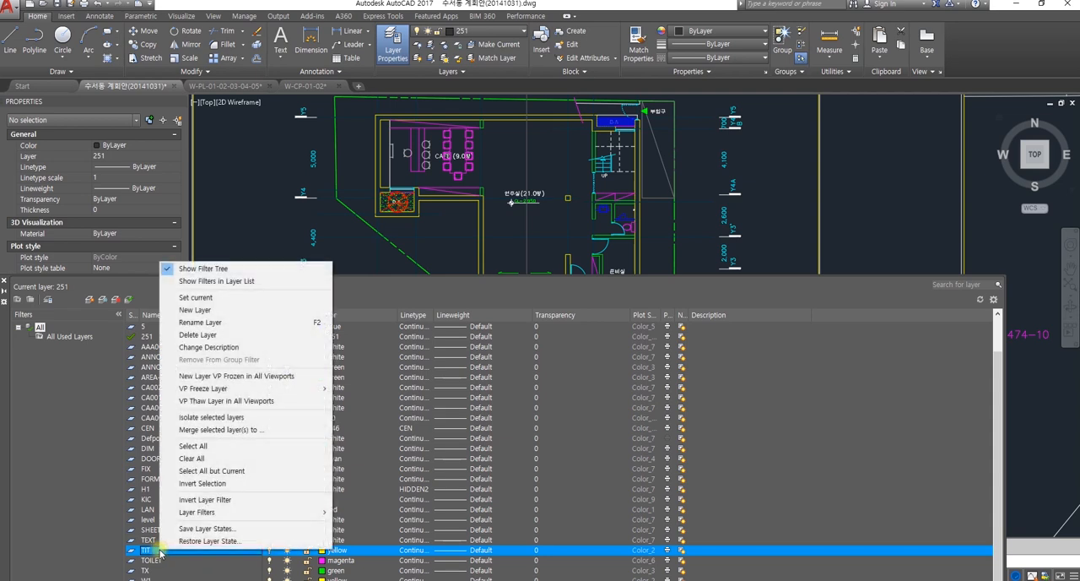
click(202, 312)
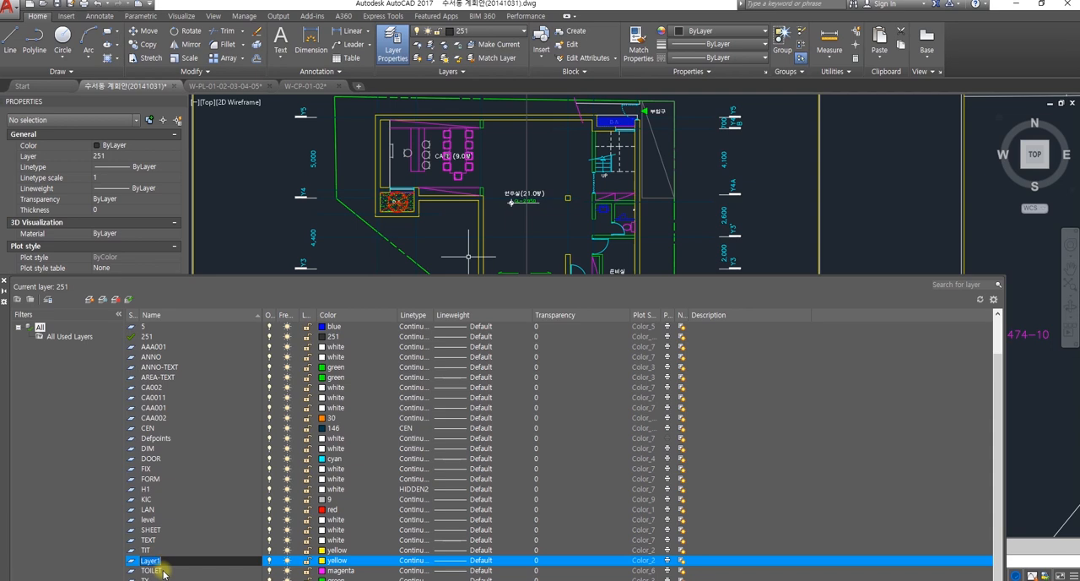
text(H)
text(_wall_stru)
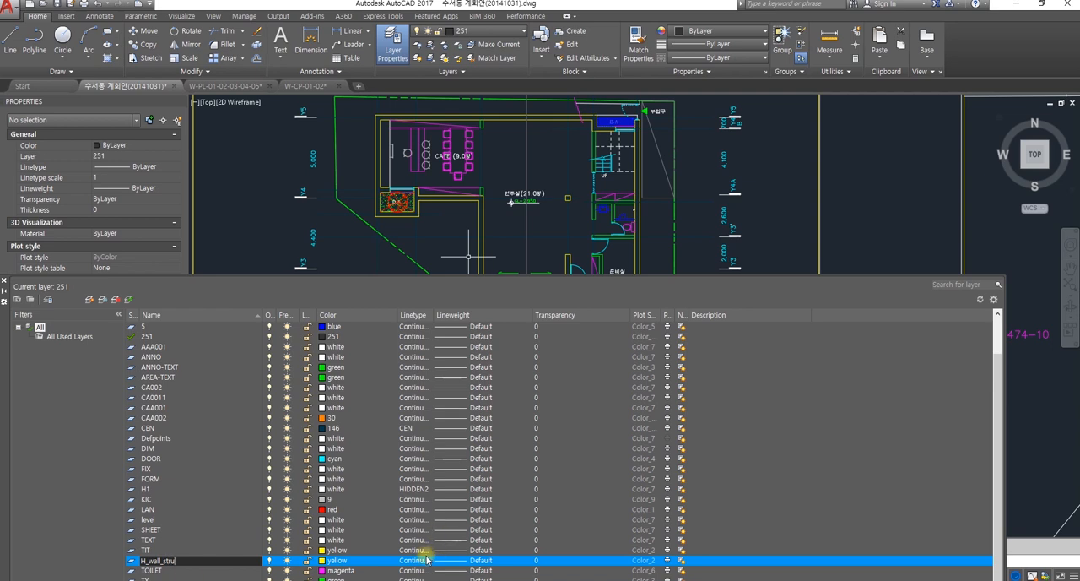
click(322, 561)
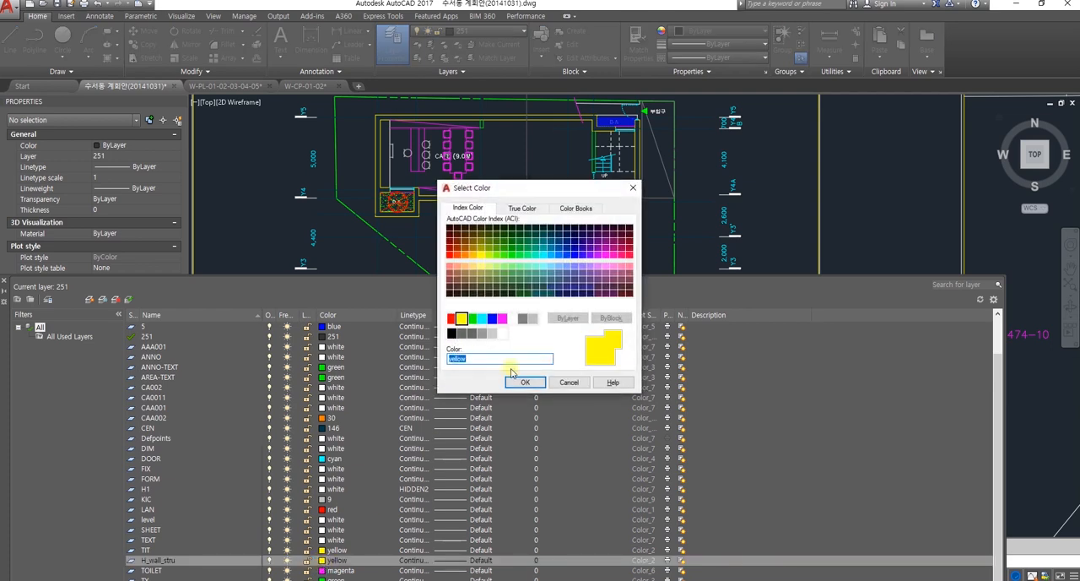
click(524, 384)
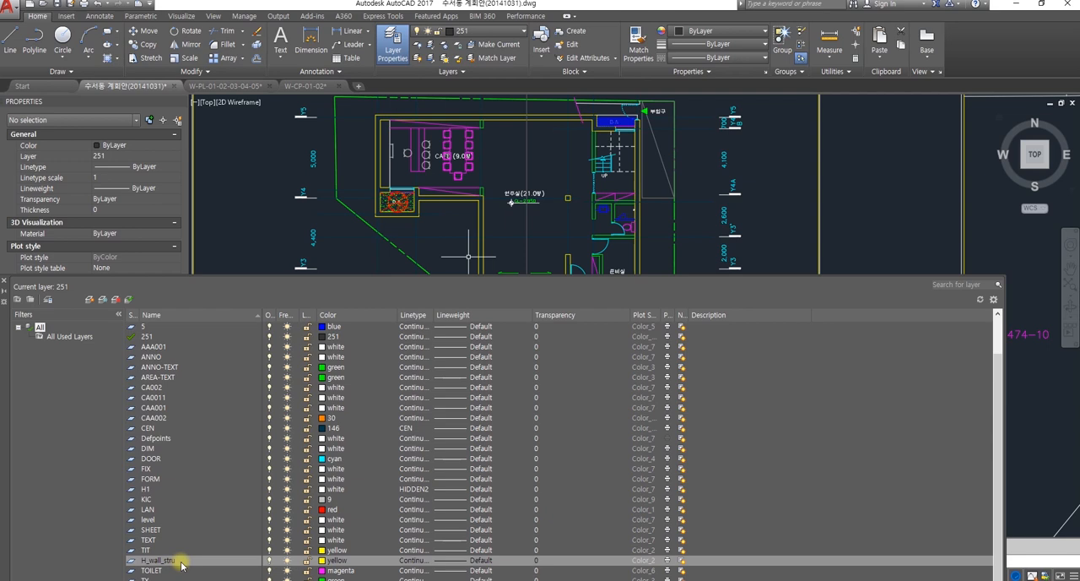
Step: Create a new layer named H_wall_mason from H_wall_stru and set its color to green
scroll(183, 564, down, 1)
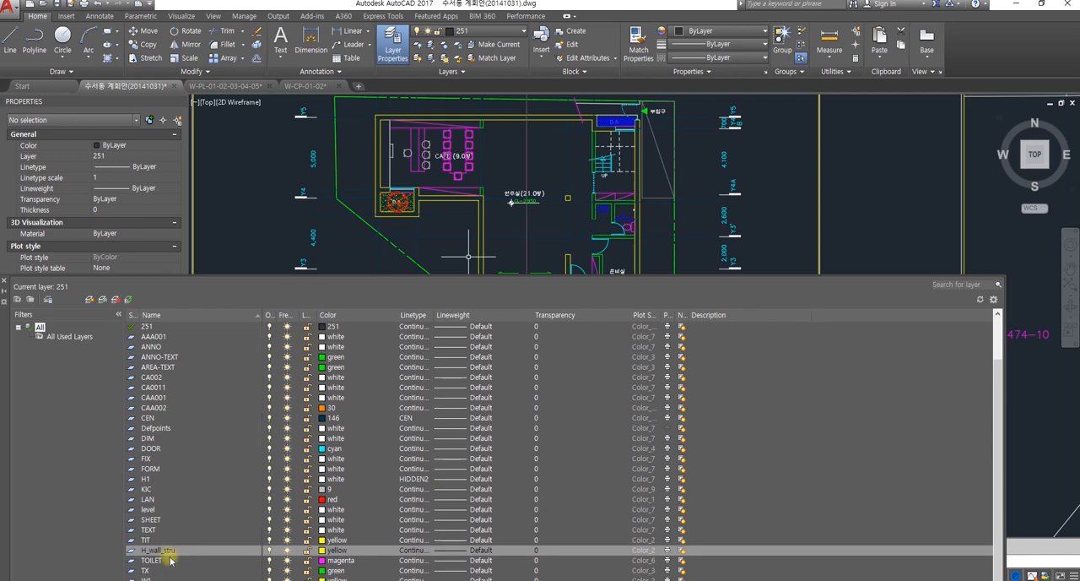
right_click(160, 551)
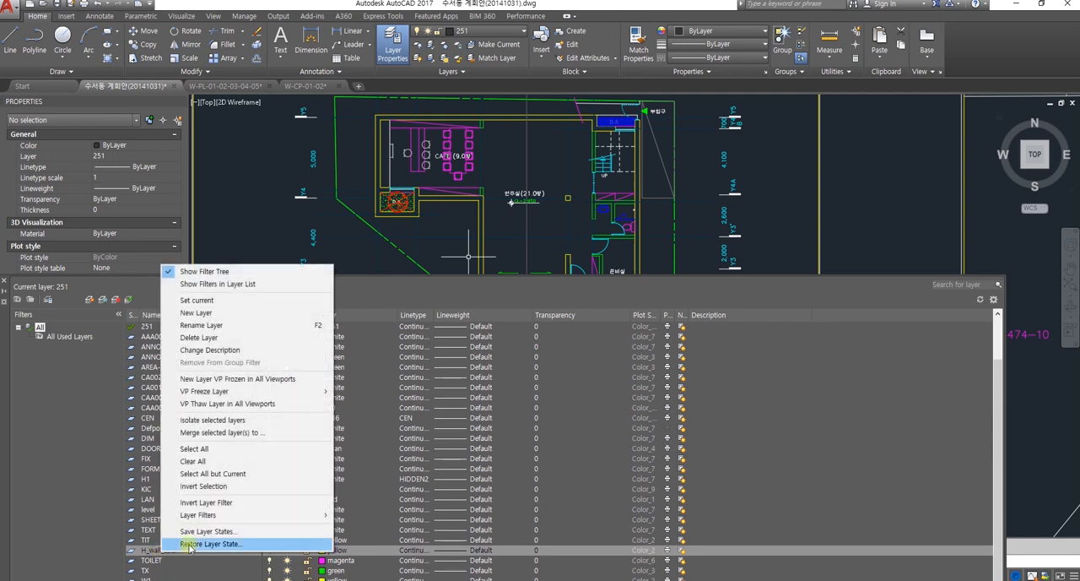
click(196, 313)
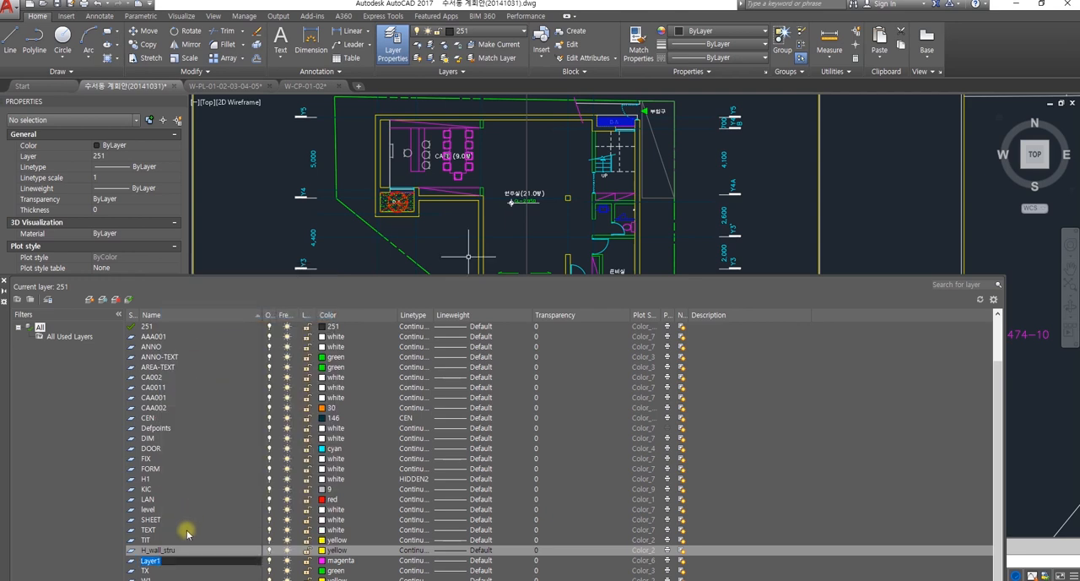
text(H_wall_mason)
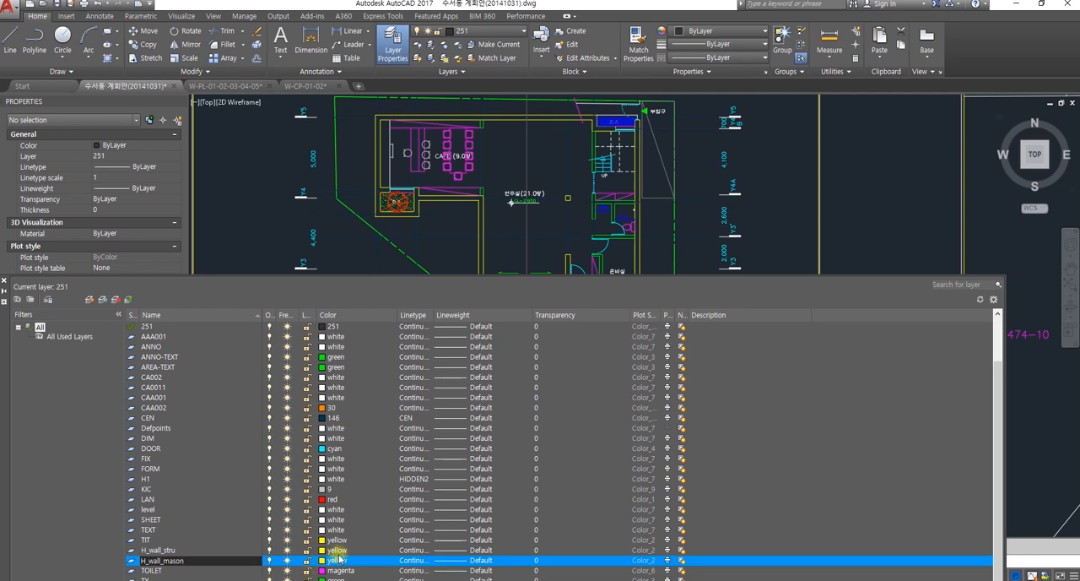
click(324, 560)
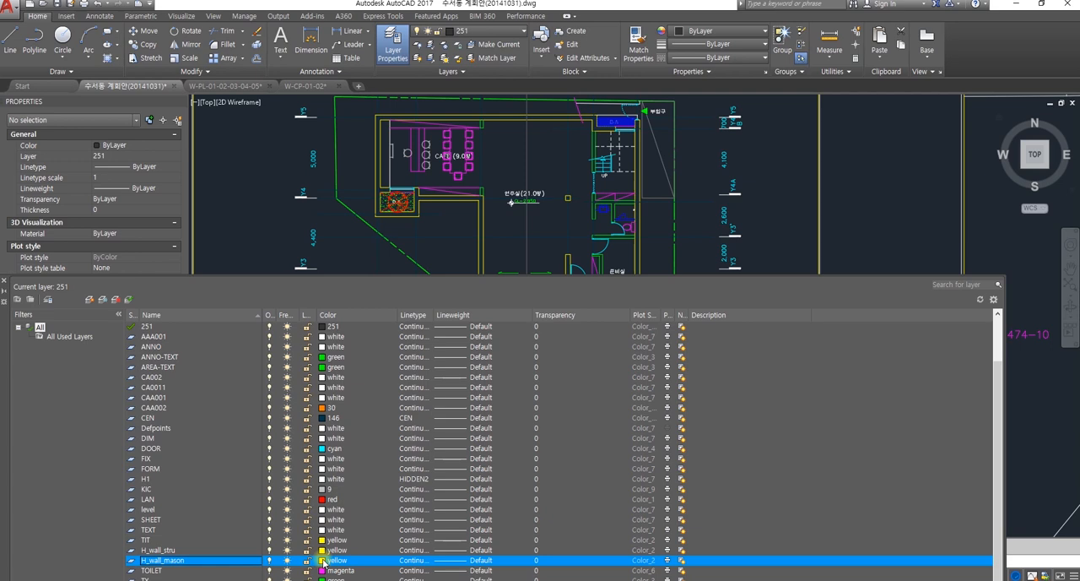
click(323, 561)
click(472, 318)
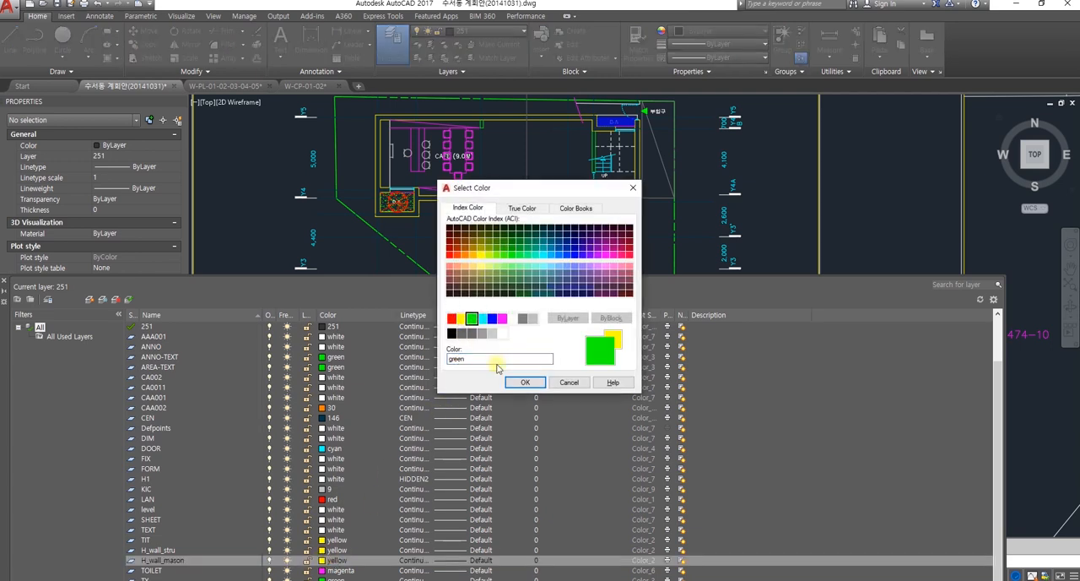
click(524, 382)
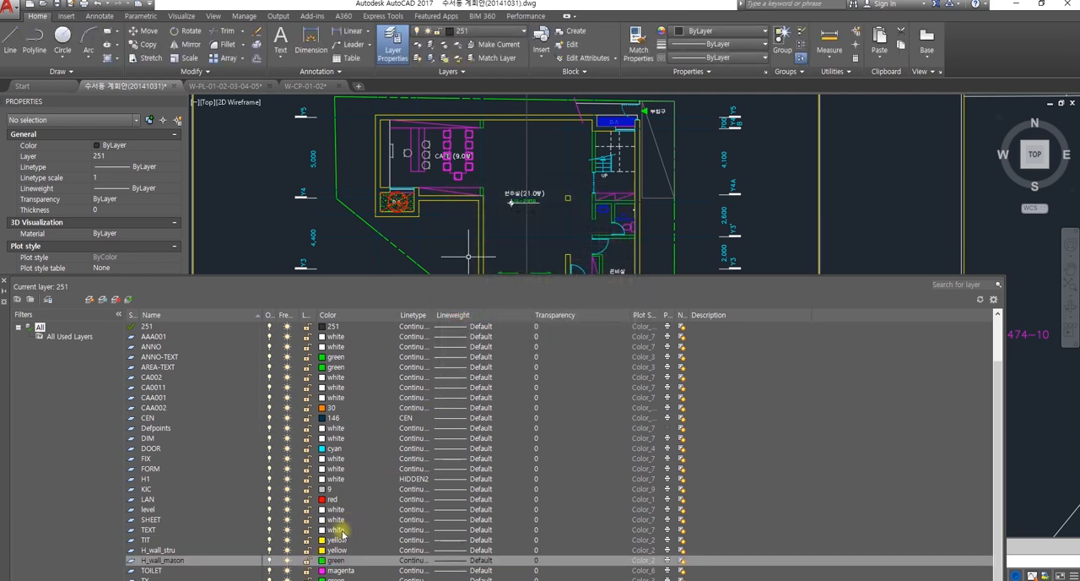
Step: Compare the yellow structural walls around 연주실 and the SUNKEN stair with the green partitions by the toilet and 준비실
middle_drag(580, 240, 599, 195)
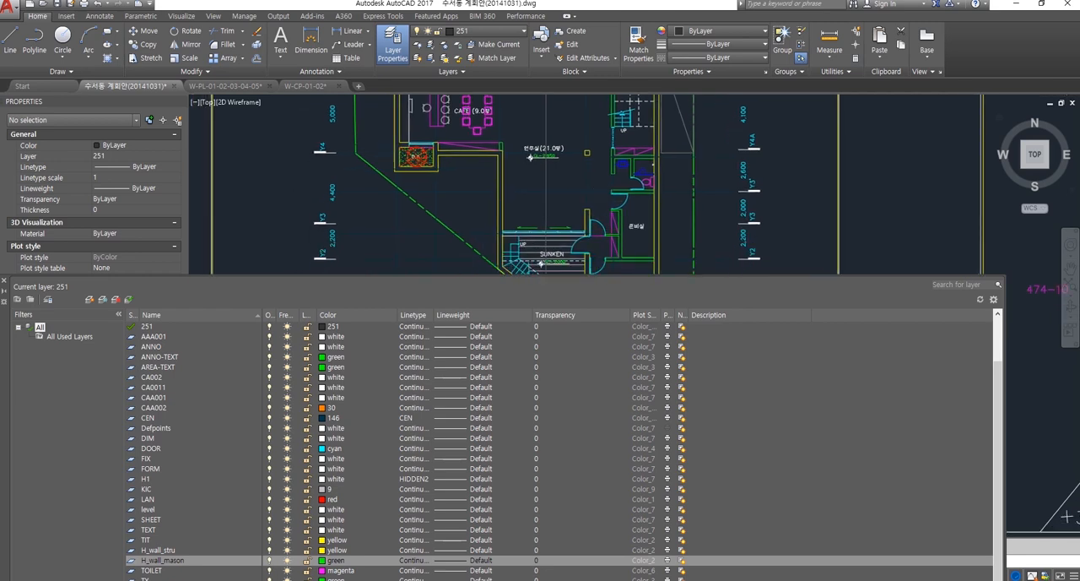
scroll(573, 194, up, 4)
scroll(549, 190, down, 2)
middle_drag(536, 185, 521, 197)
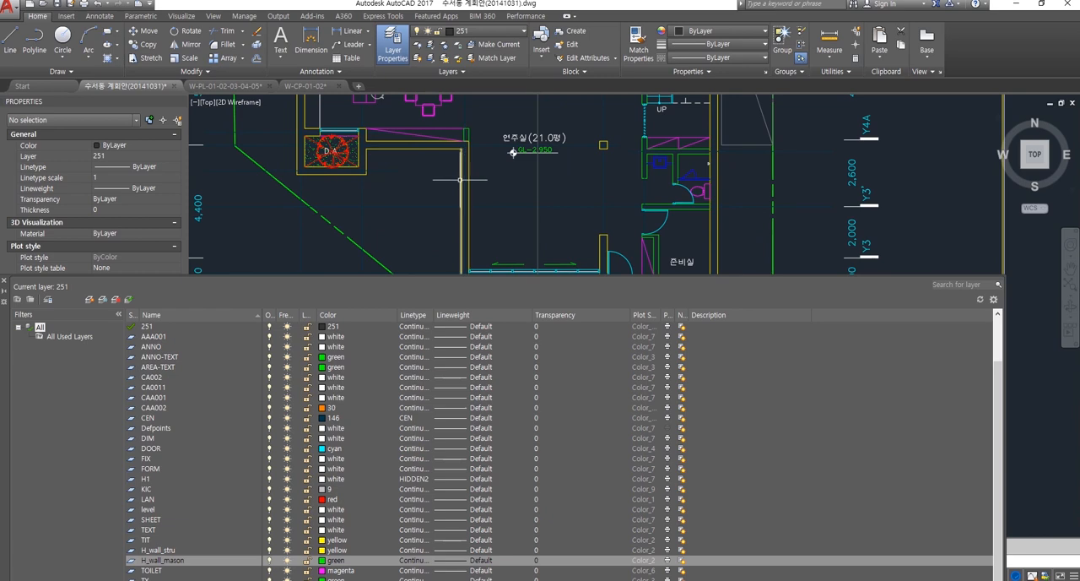
scroll(700, 215, up, 2)
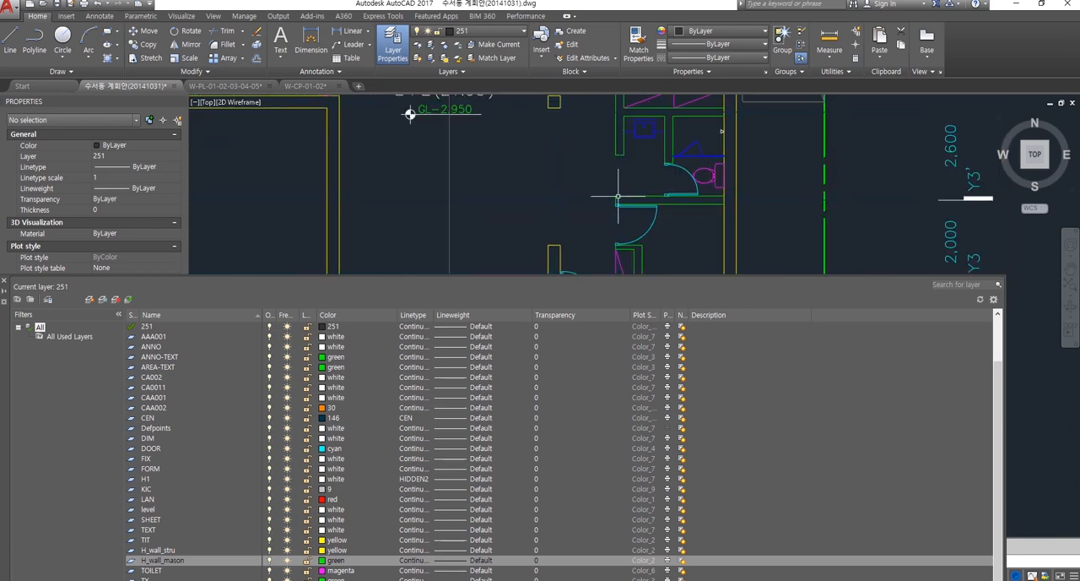
scroll(718, 207, down, 3)
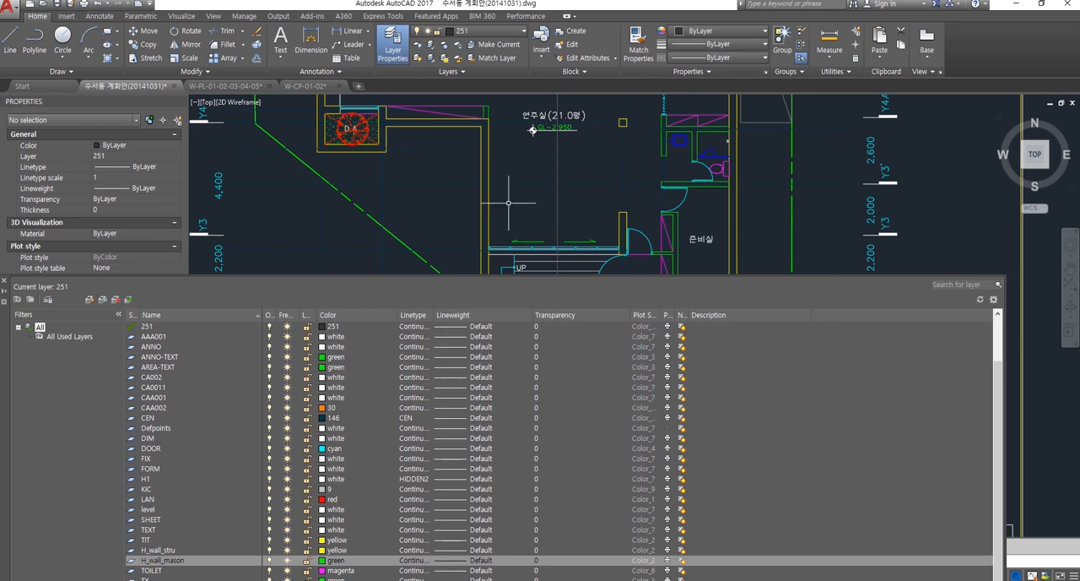
scroll(498, 221, up, 2)
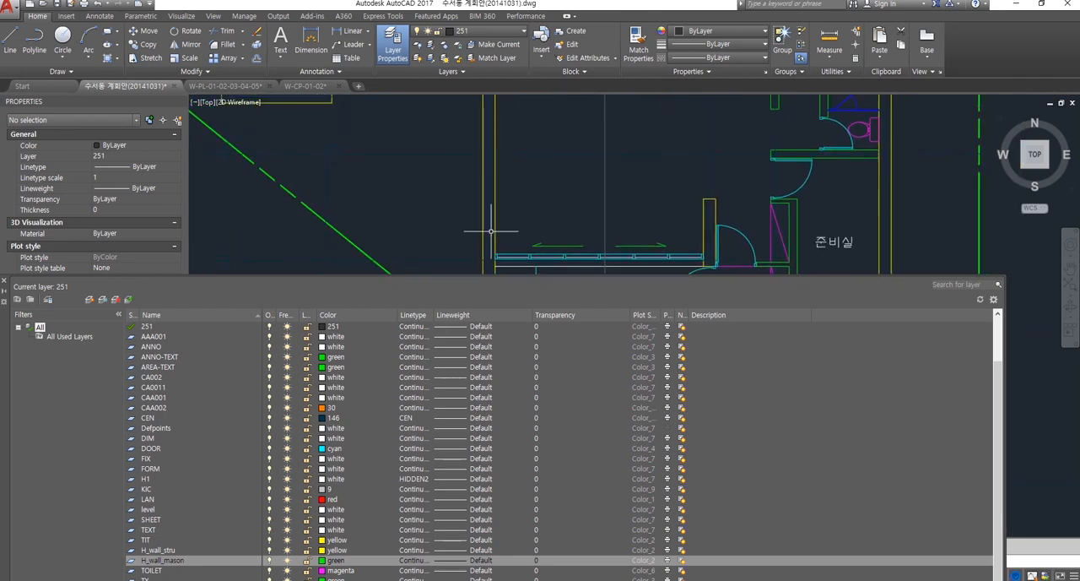
scroll(491, 229, down, 3)
scroll(479, 210, up, 5)
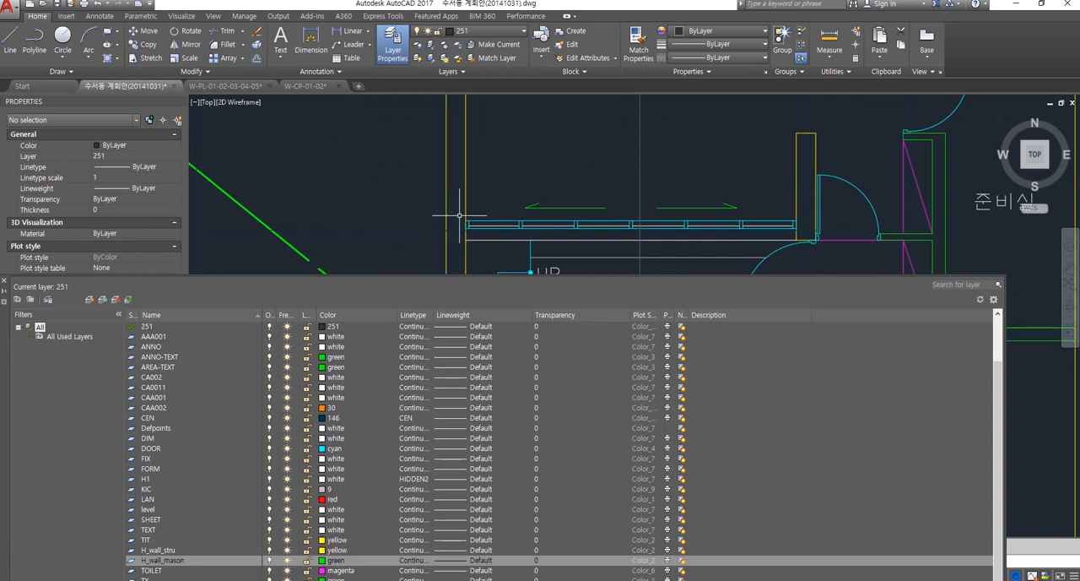
scroll(473, 211, down, 4)
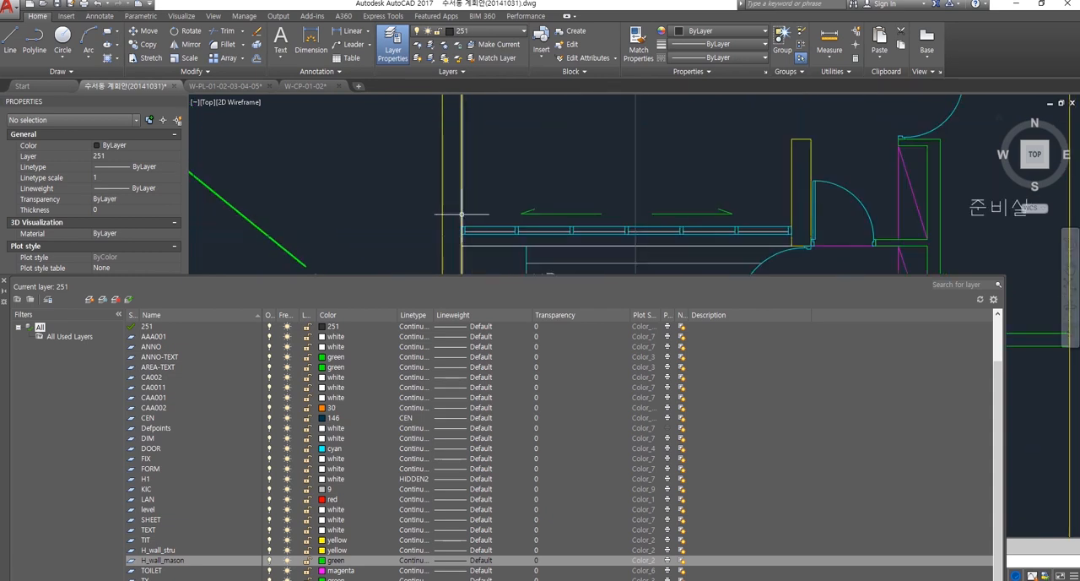
scroll(461, 211, down, 3)
scroll(441, 164, up, 4)
scroll(470, 170, up, 2)
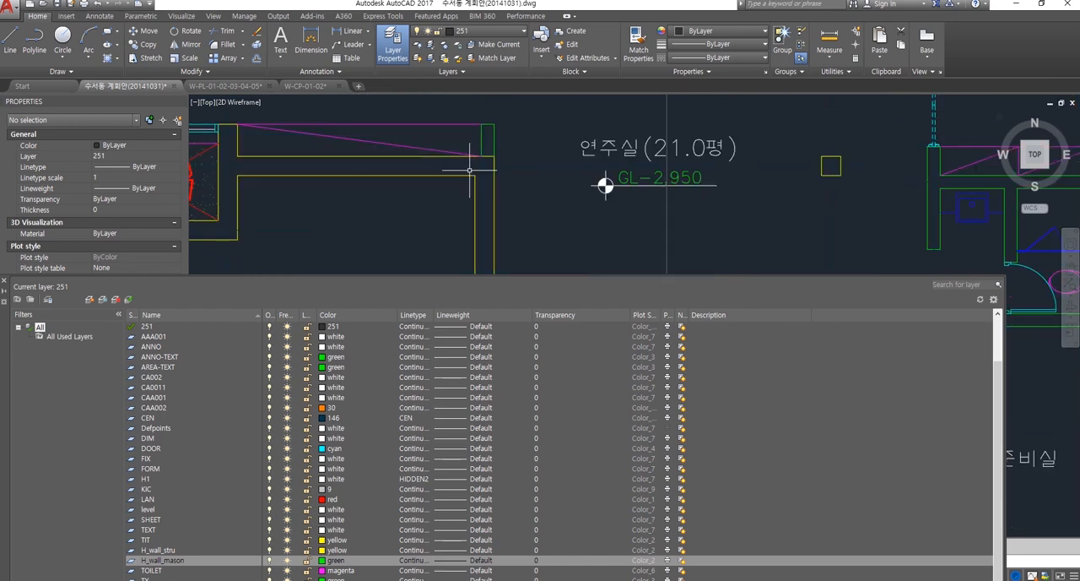
Step: Examine the yellow wall corner beside the GL-2,950 mark and the junctions where green toilet partitions meet the yellow outer wall
middle_drag(470, 171, 464, 180)
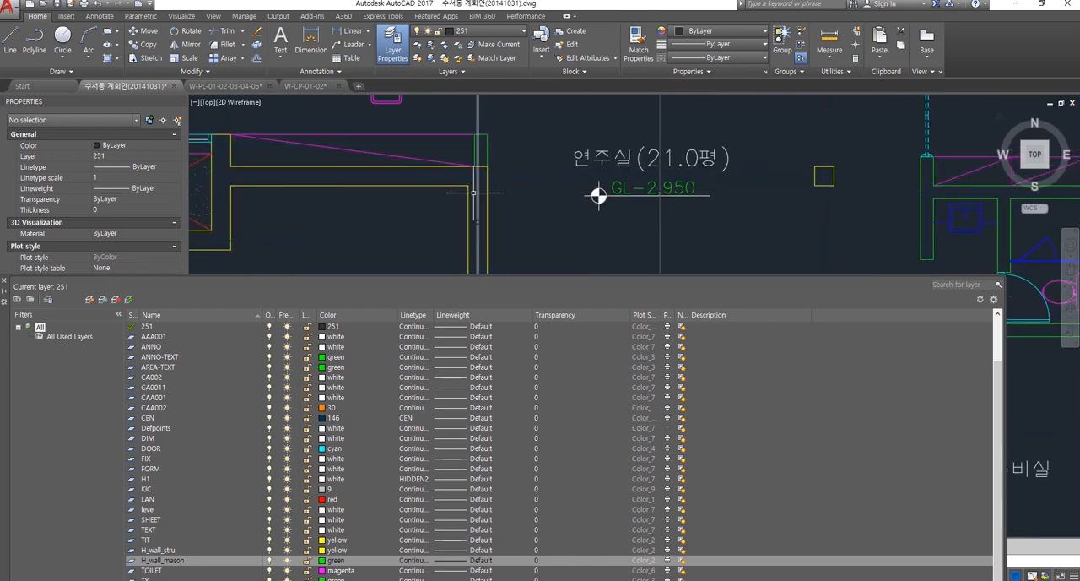
mouse_move(477, 220)
middle_down()
mouse_move(457, 217)
mouse_move(437, 193)
middle_up()
scroll(463, 216, down, 4)
scroll(438, 193, up, 8)
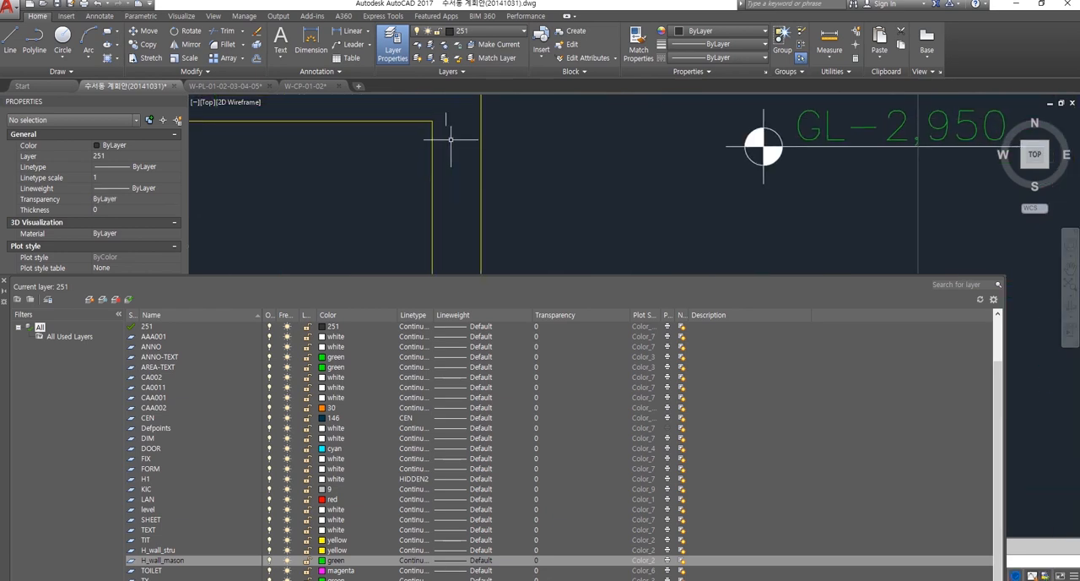
scroll(454, 162, down, 8)
middle_drag(499, 162, 442, 166)
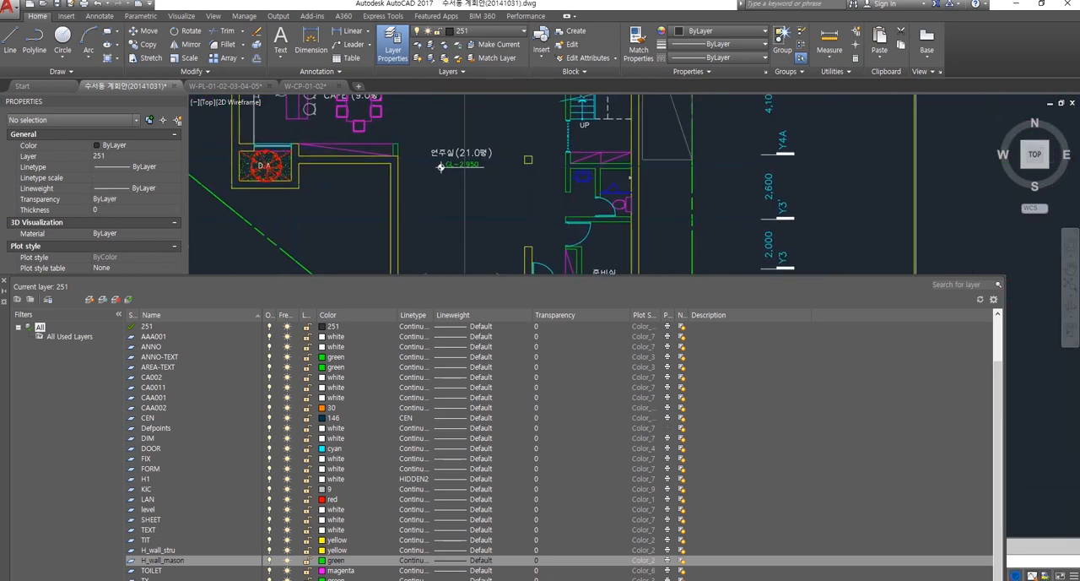
scroll(598, 211, up, 4)
scroll(628, 226, down, 5)
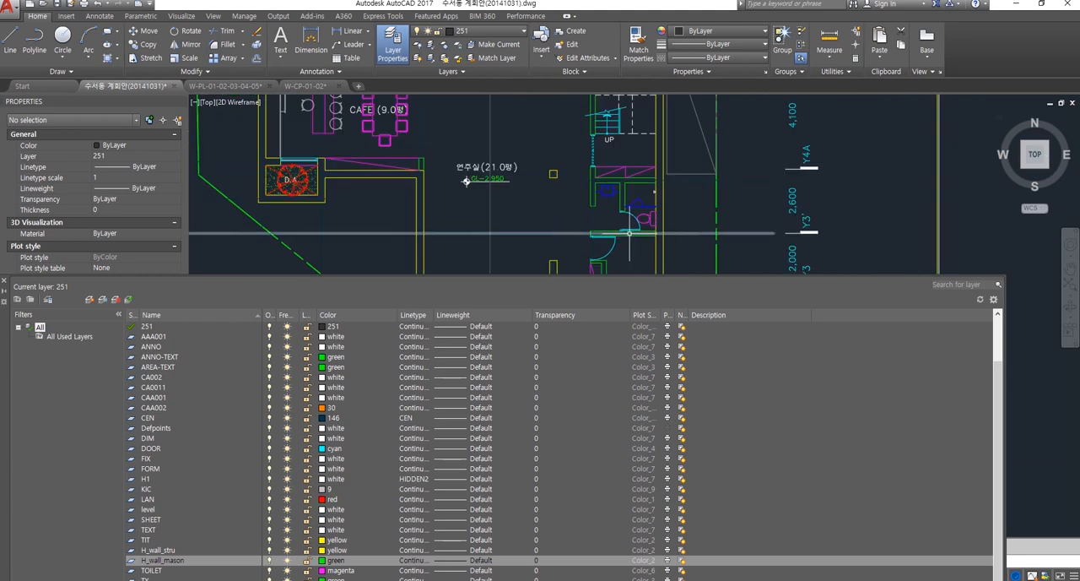
middle_drag(489, 222, 536, 213)
scroll(487, 187, up, 4)
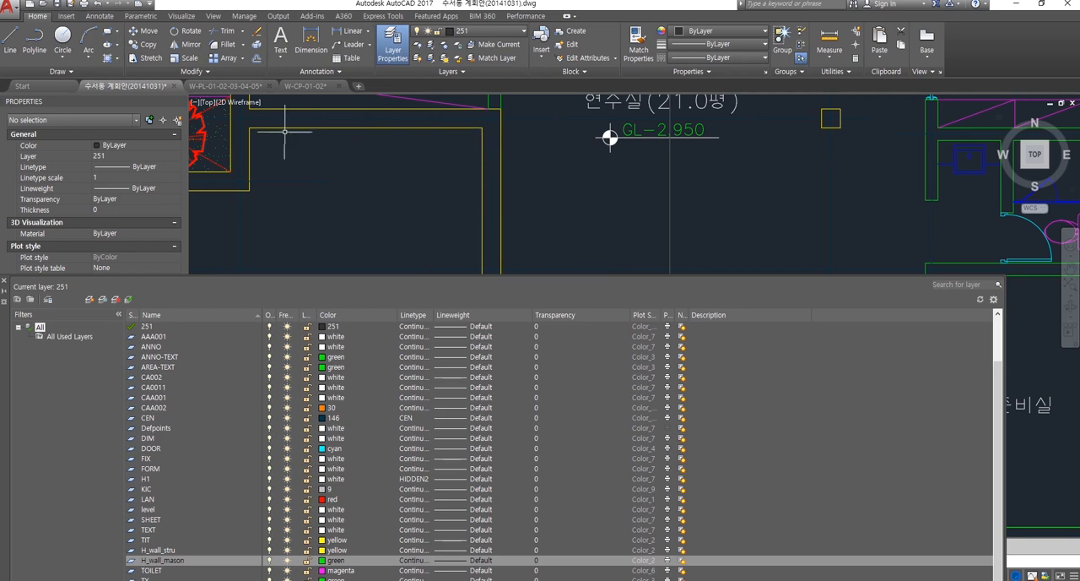
scroll(478, 184, down, 2)
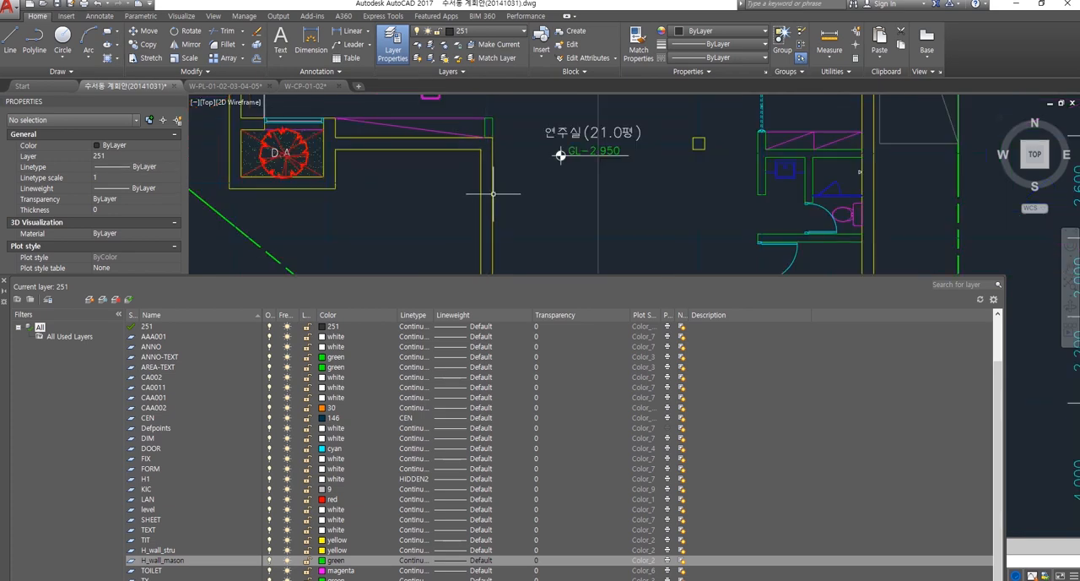
middle_drag(634, 206, 457, 207)
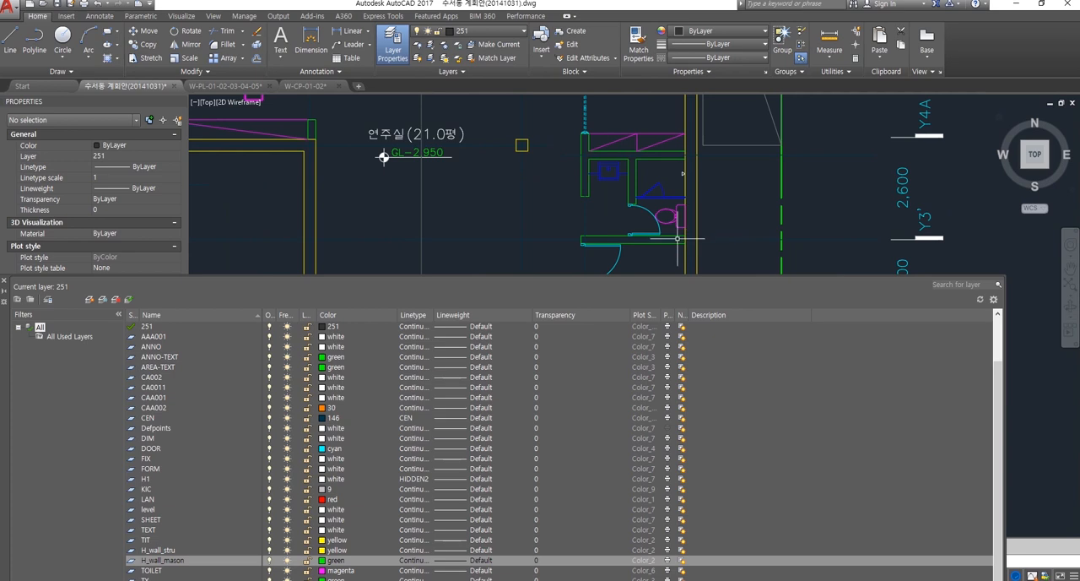
scroll(663, 238, up, 2)
scroll(665, 245, down, 4)
mouse_move(646, 269)
middle_down()
mouse_move(633, 223)
mouse_move(600, 218)
middle_up()
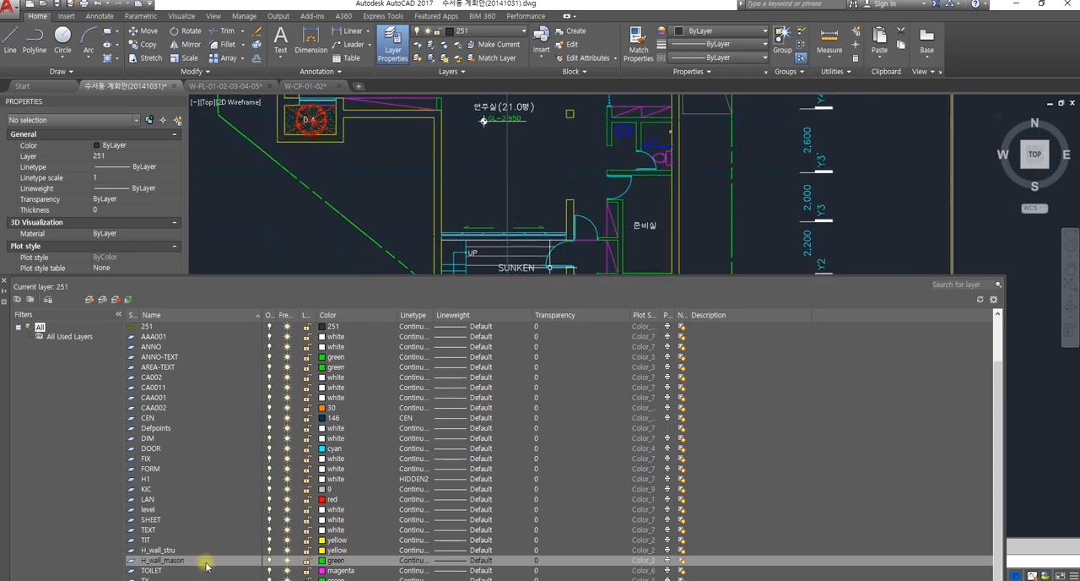
Step: Create a new layer named H_wall_glas from the H_wall_mason layer and set its color to cyan
right_click(158, 559)
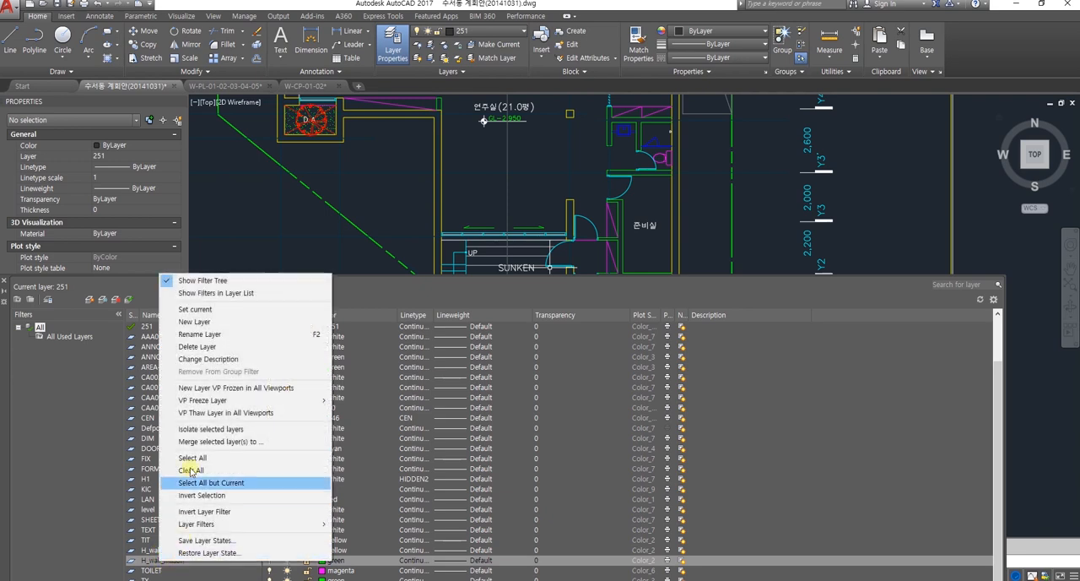
click(194, 321)
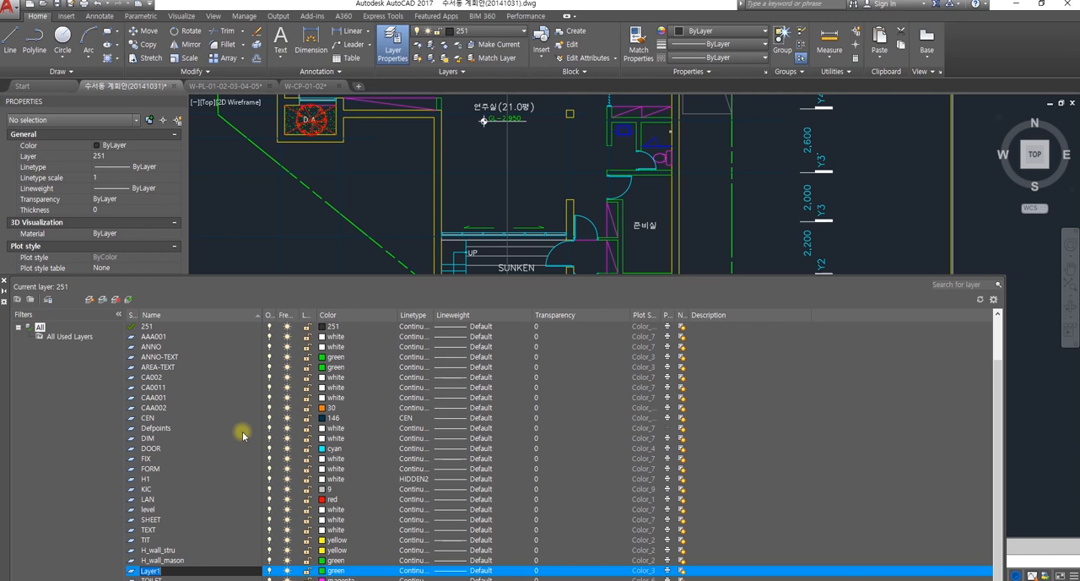
text(H)
click(323, 572)
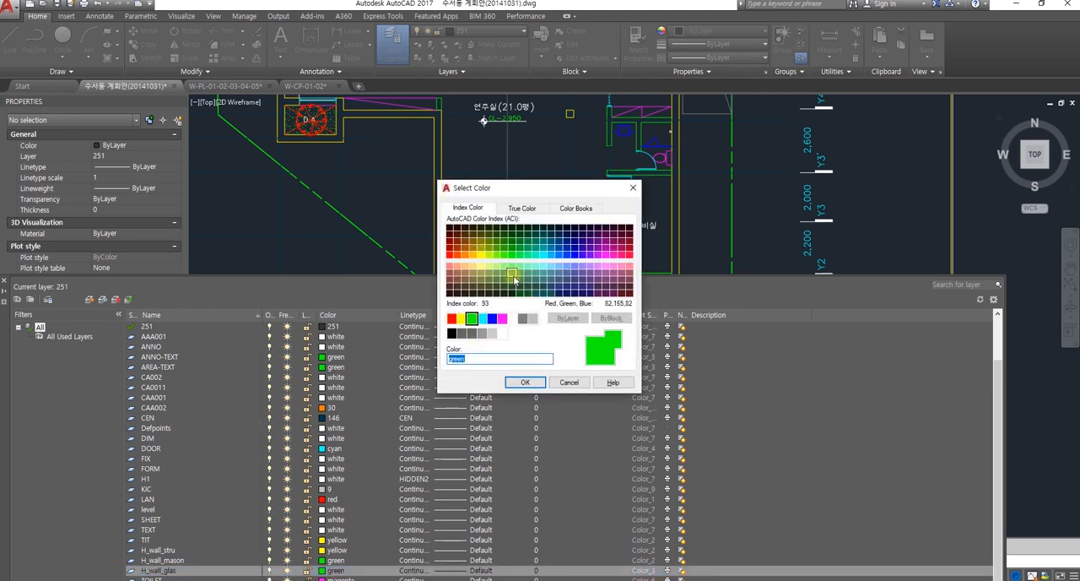
click(482, 318)
click(525, 382)
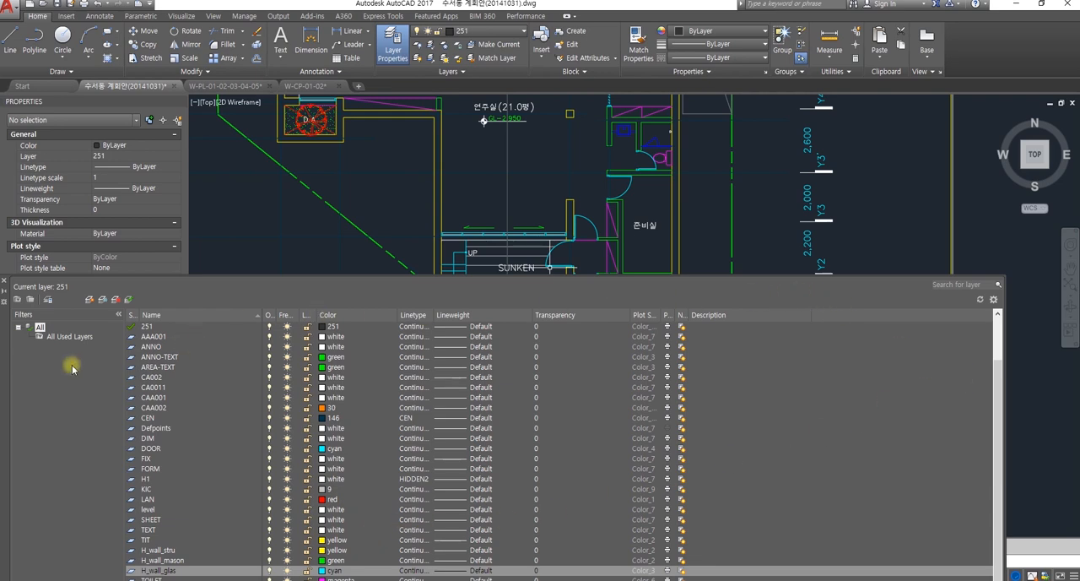
Step: Create a new layer named H_wall_fini from H_wall_glas and give it index color 82
scroll(319, 519, down, 2)
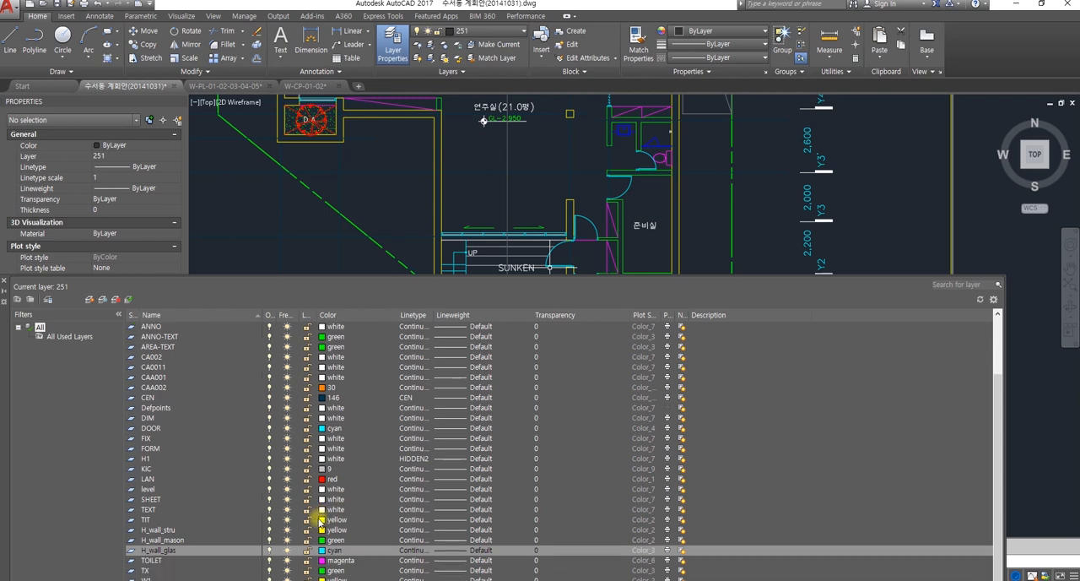
right_click(171, 553)
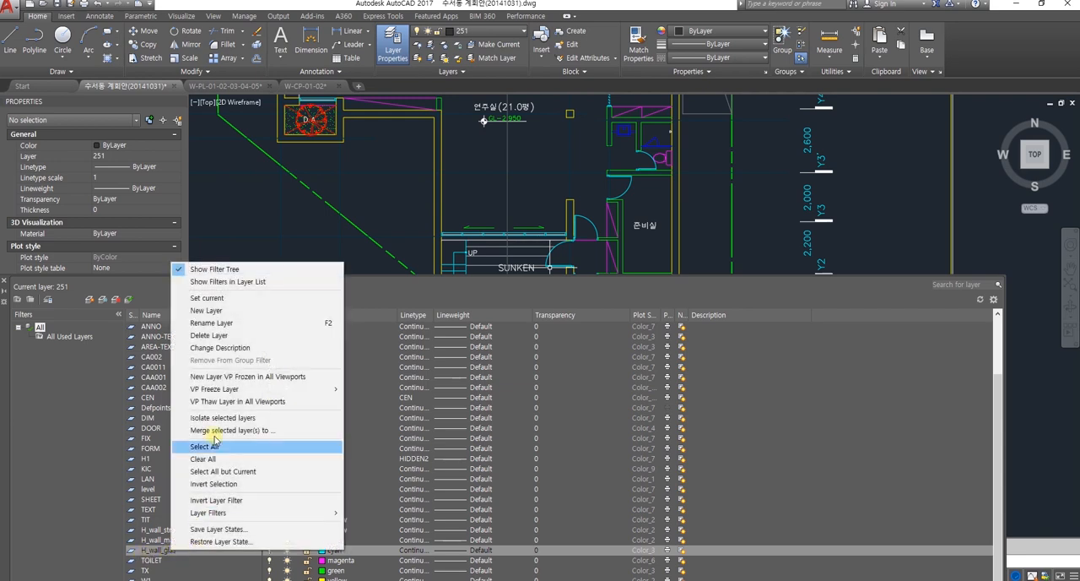
click(208, 311)
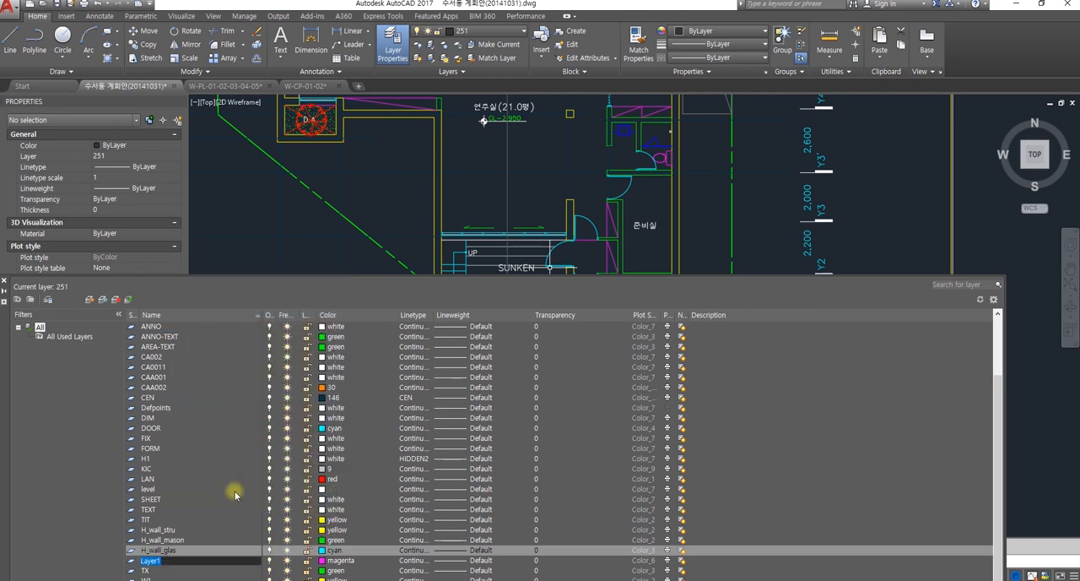
text(H_wall_fini)
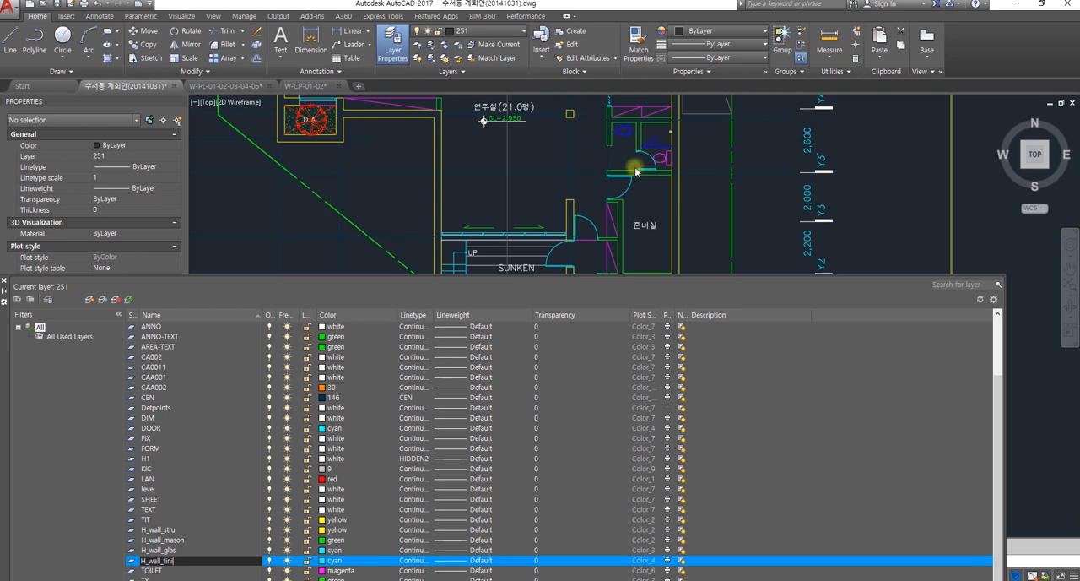
click(323, 560)
click(323, 561)
click(323, 562)
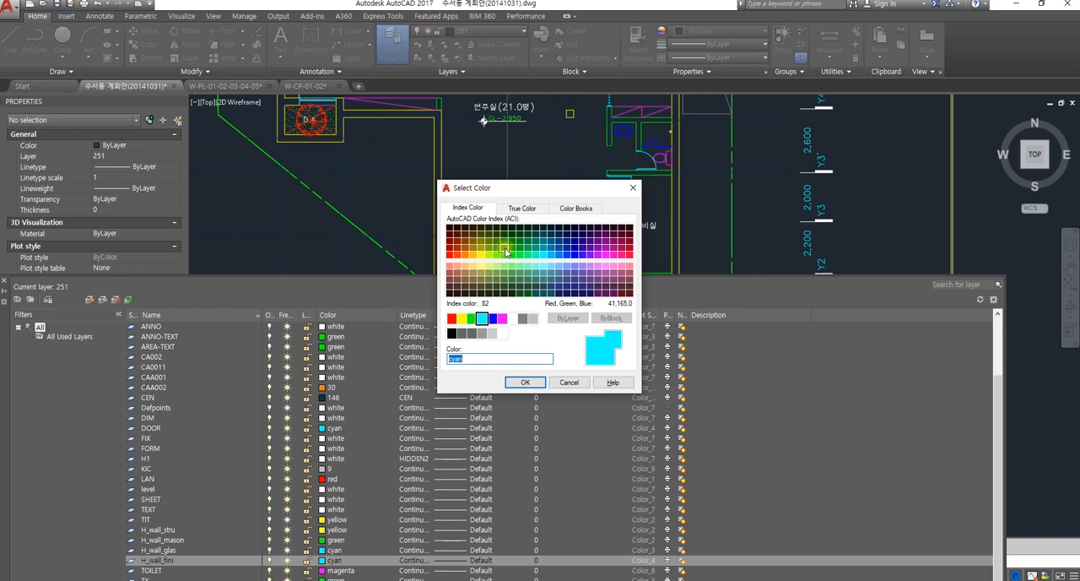
click(506, 251)
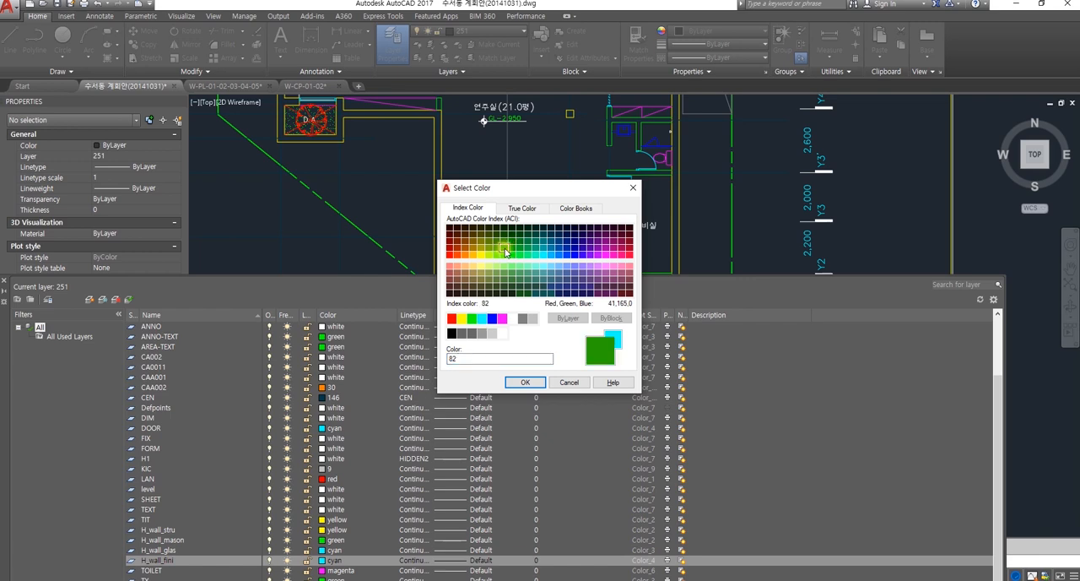
click(525, 381)
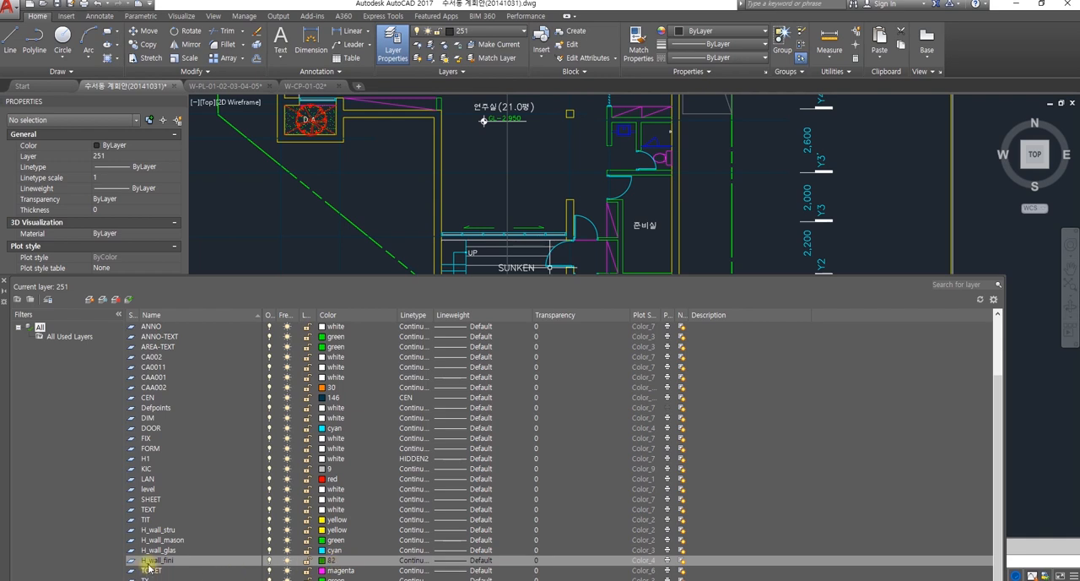
Step: Dock the layer manager, then create a layer named H_Door from H_wall_fini with index color 130
scroll(396, 525, down, 1)
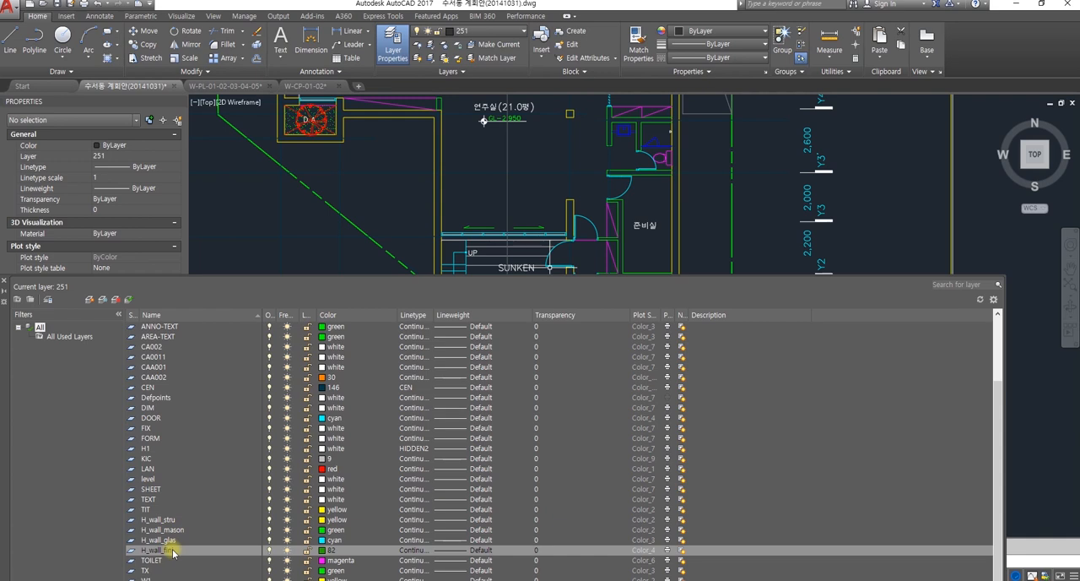
double_click(6, 345)
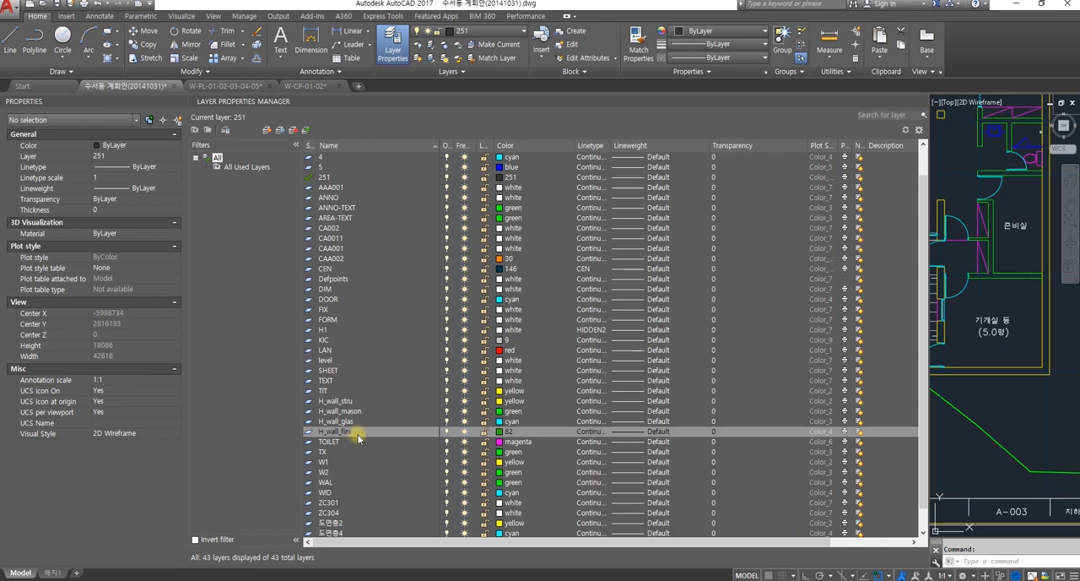
right_click(355, 431)
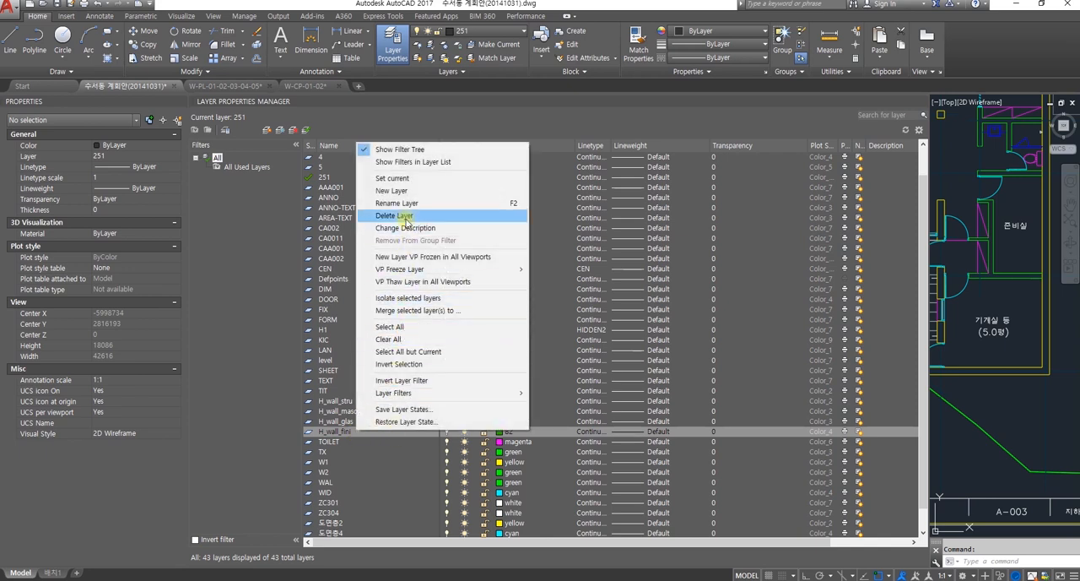
click(393, 190)
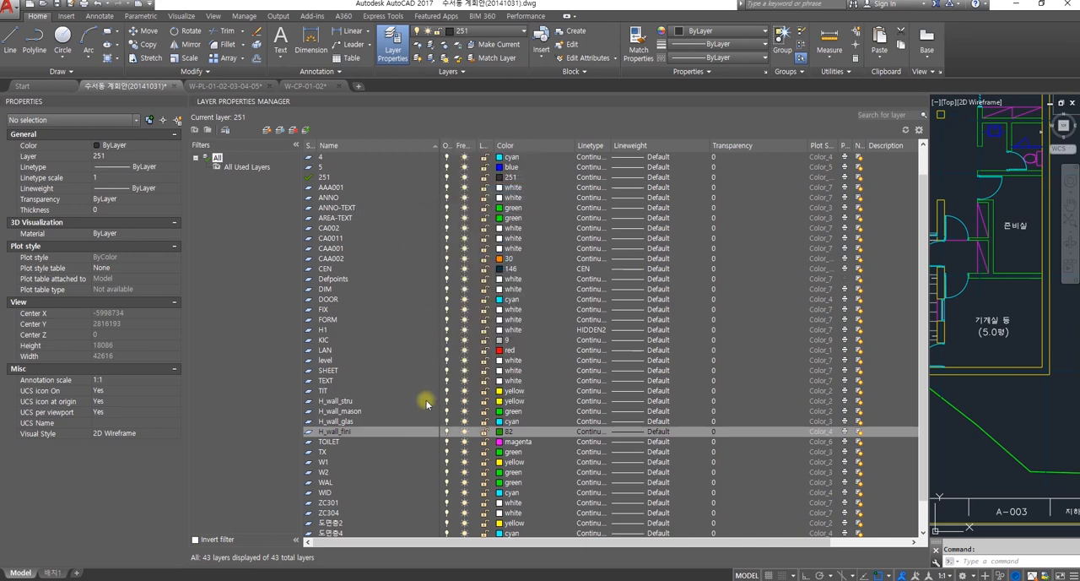
text(H)
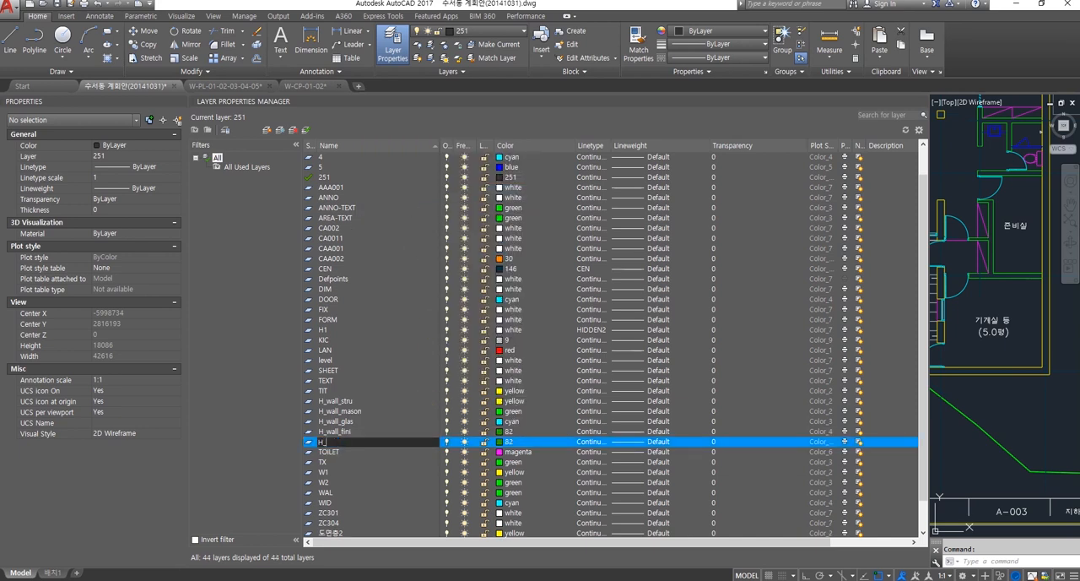
text(_Door)
key(Return)
click(501, 441)
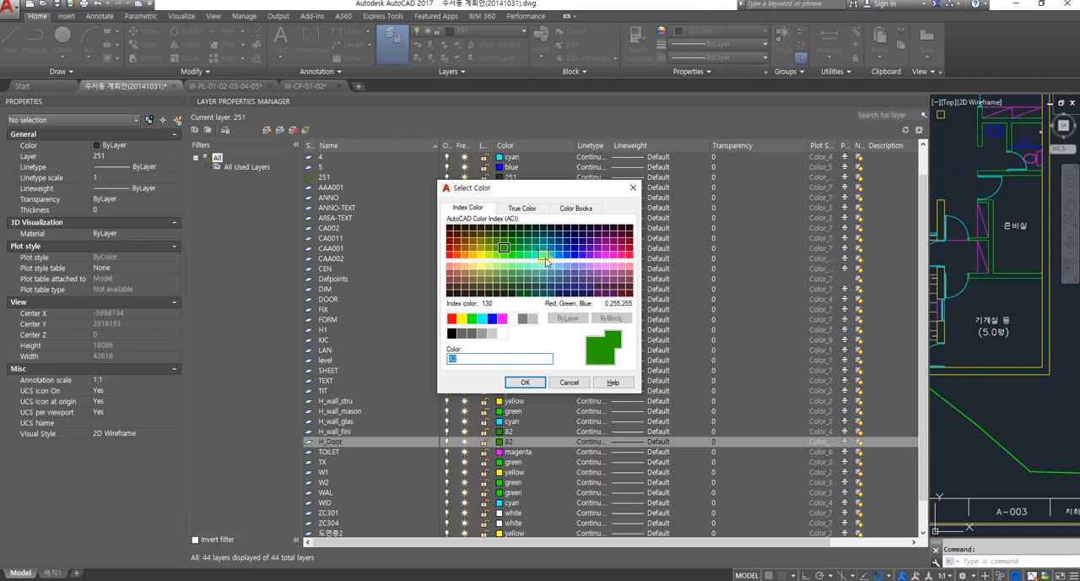
click(546, 263)
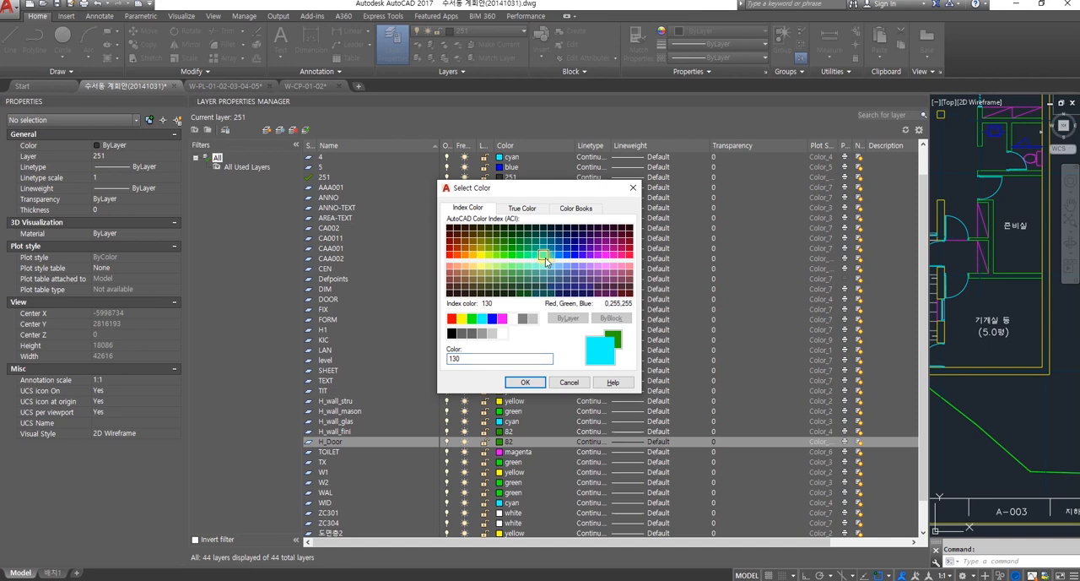
click(525, 382)
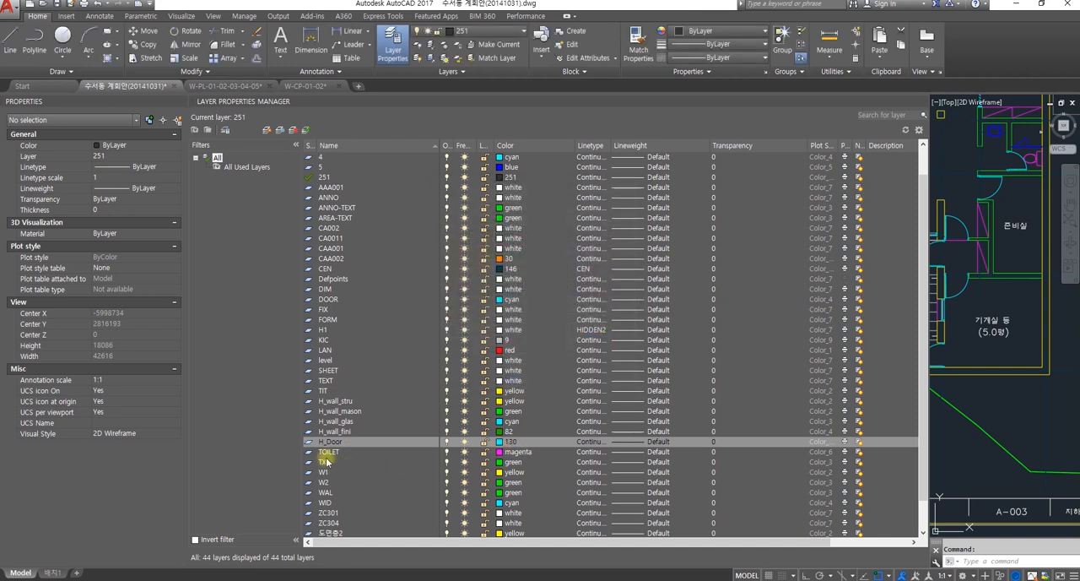
Step: Create a new layer named H_Furn from the H_Door layer and set its color to magenta
right_click(352, 445)
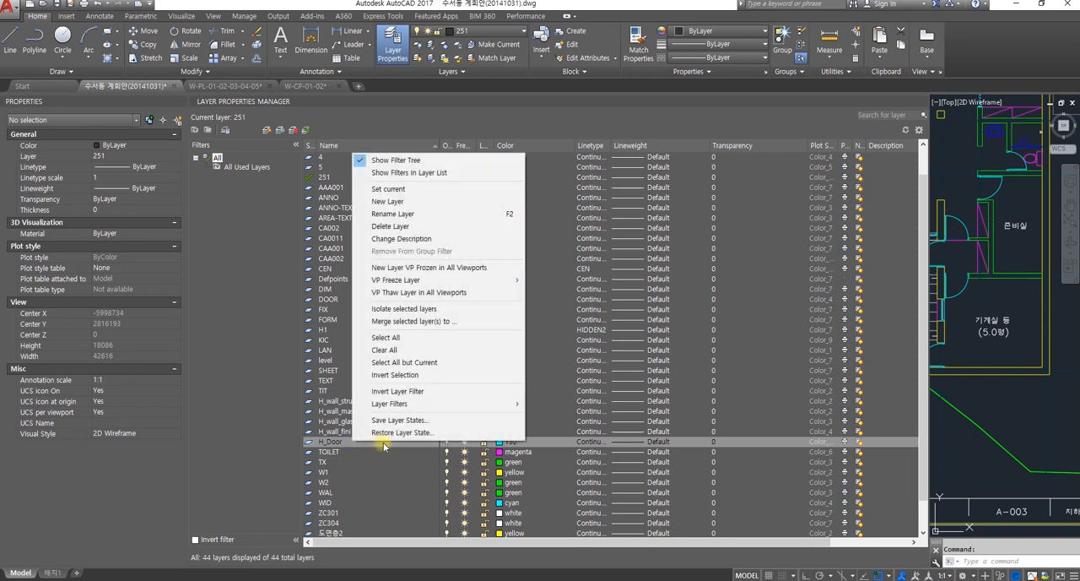
click(398, 206)
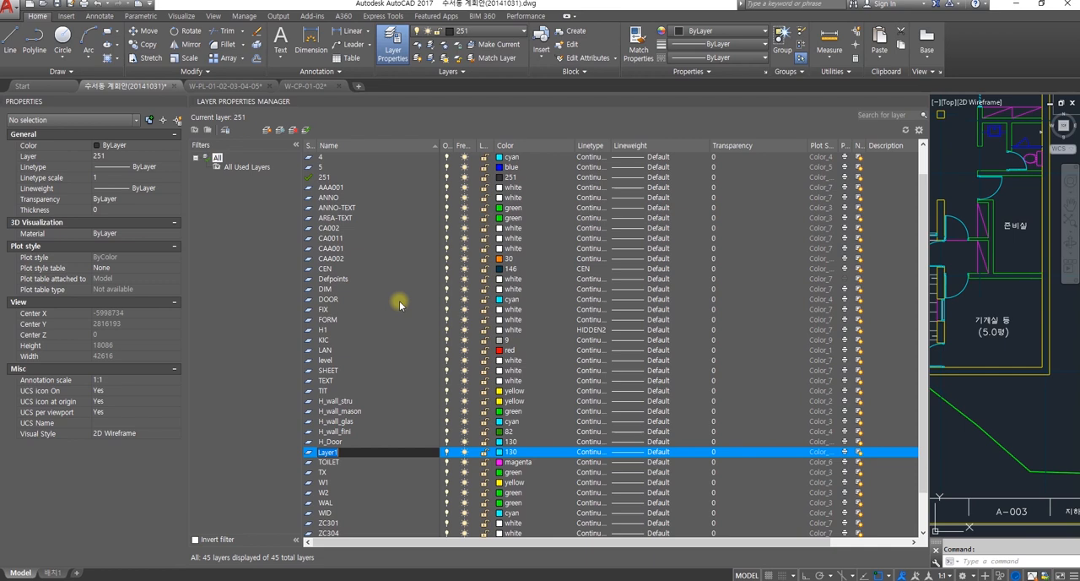
text(H_Furn)
click(501, 452)
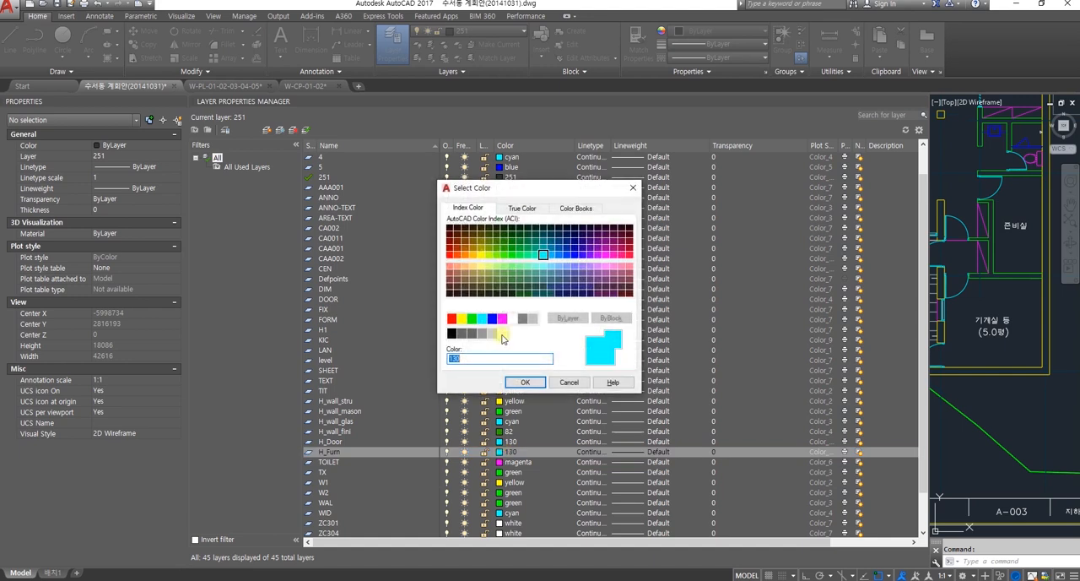
click(502, 318)
click(525, 382)
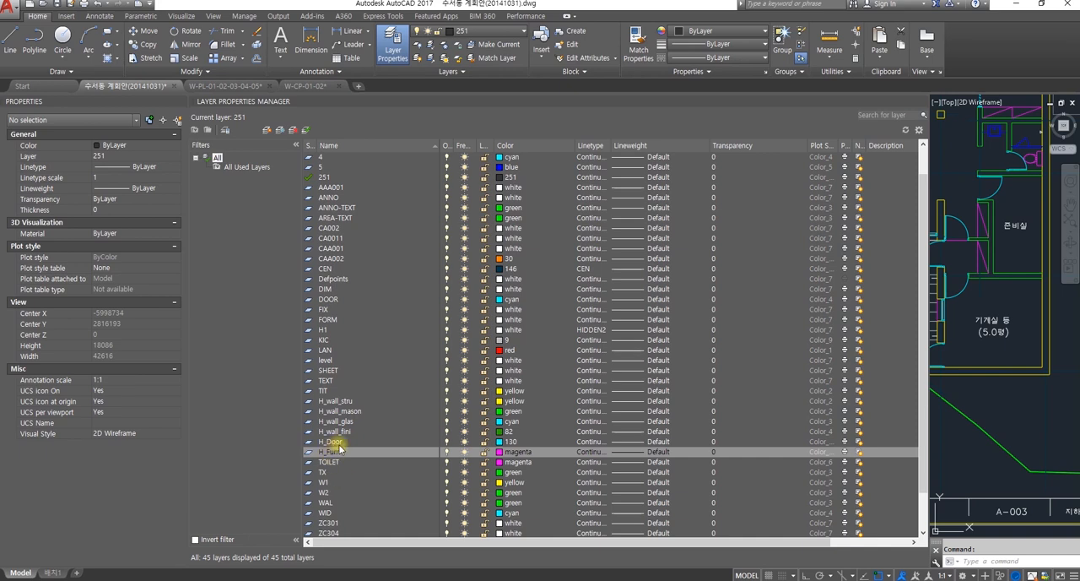
Step: Create a new layer named H_Ceil_cont from H_Furn and give it index color 11
right_click(328, 453)
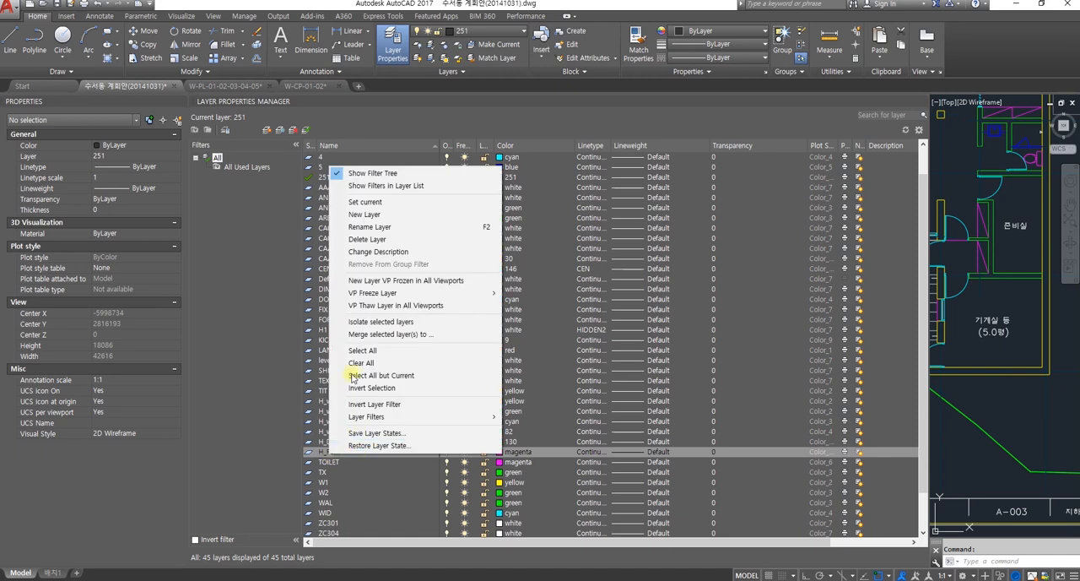
click(368, 216)
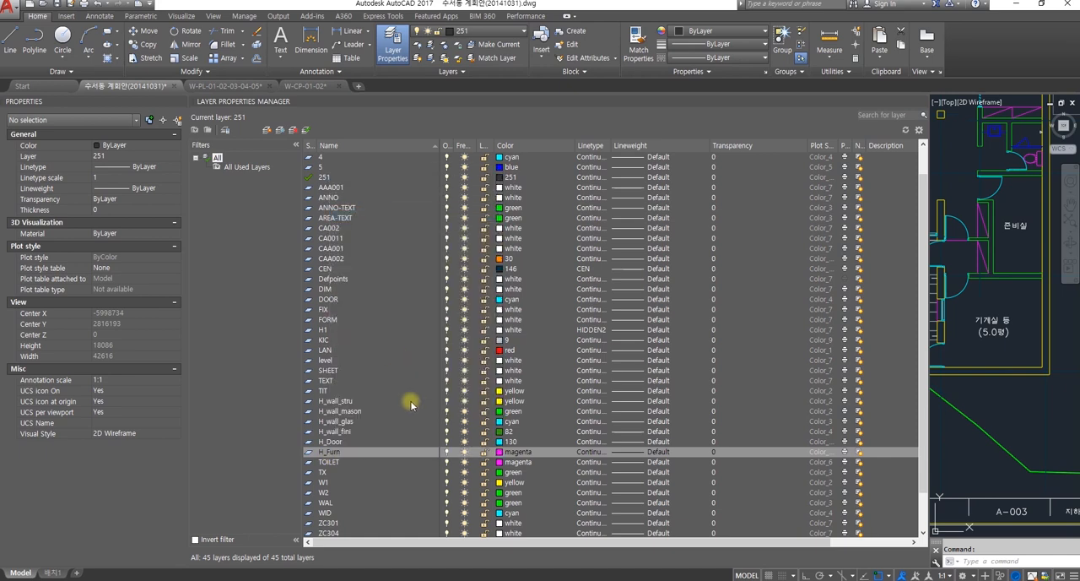
text(H_Ceil_)
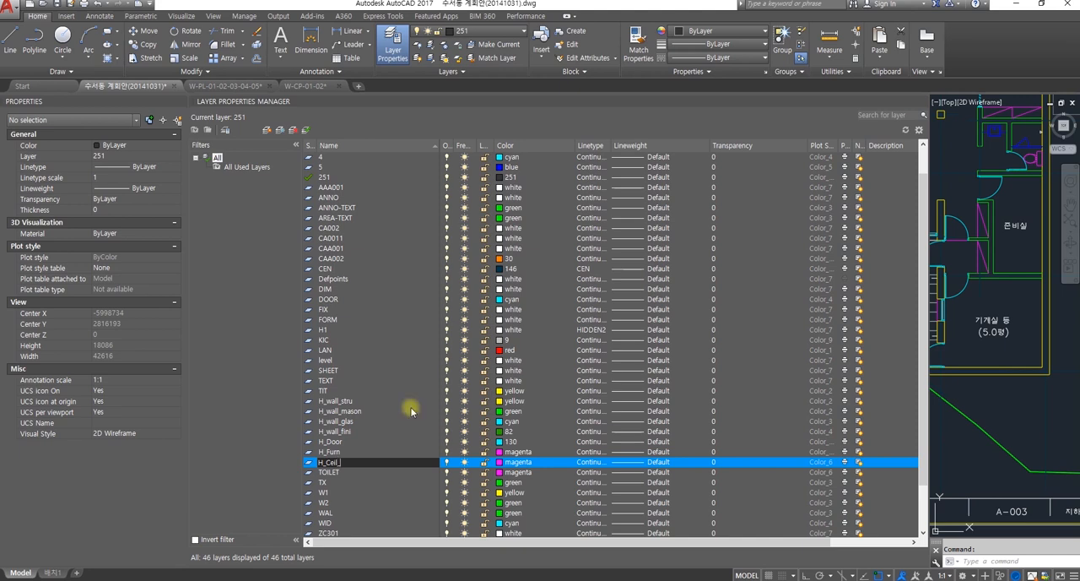
text(cont)
click(501, 462)
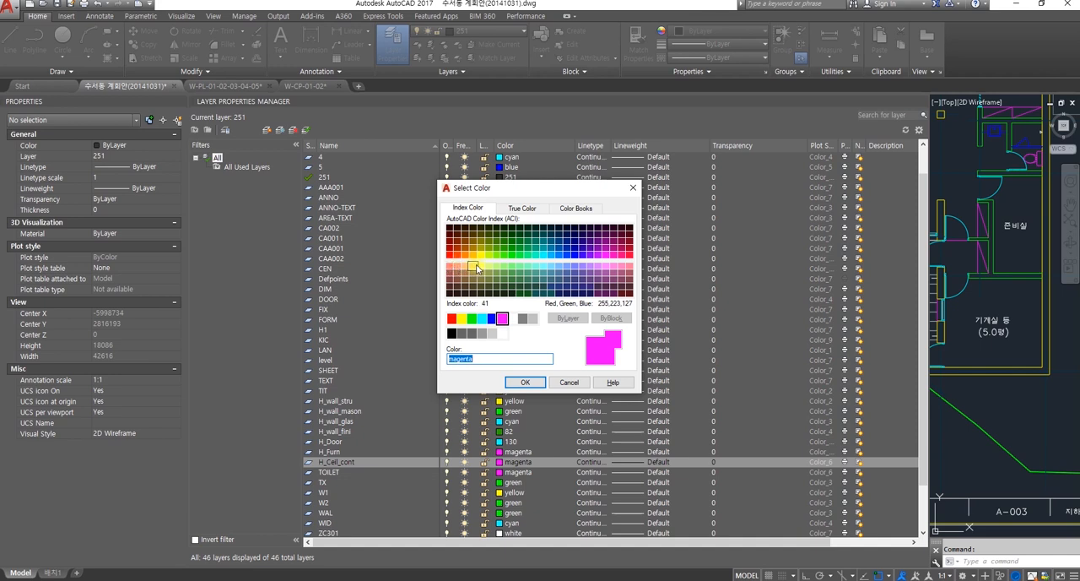
click(451, 268)
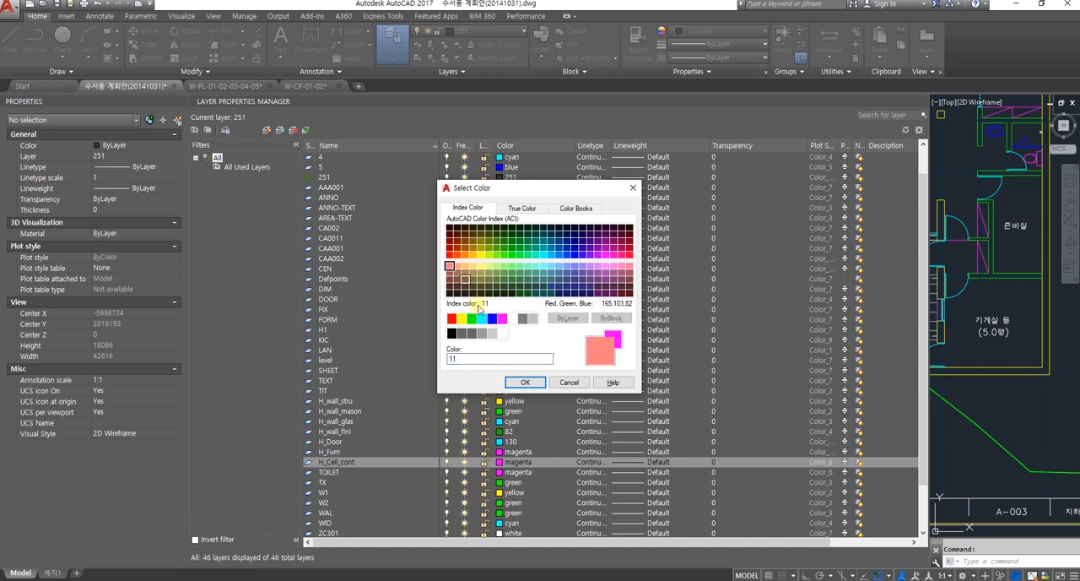
click(526, 383)
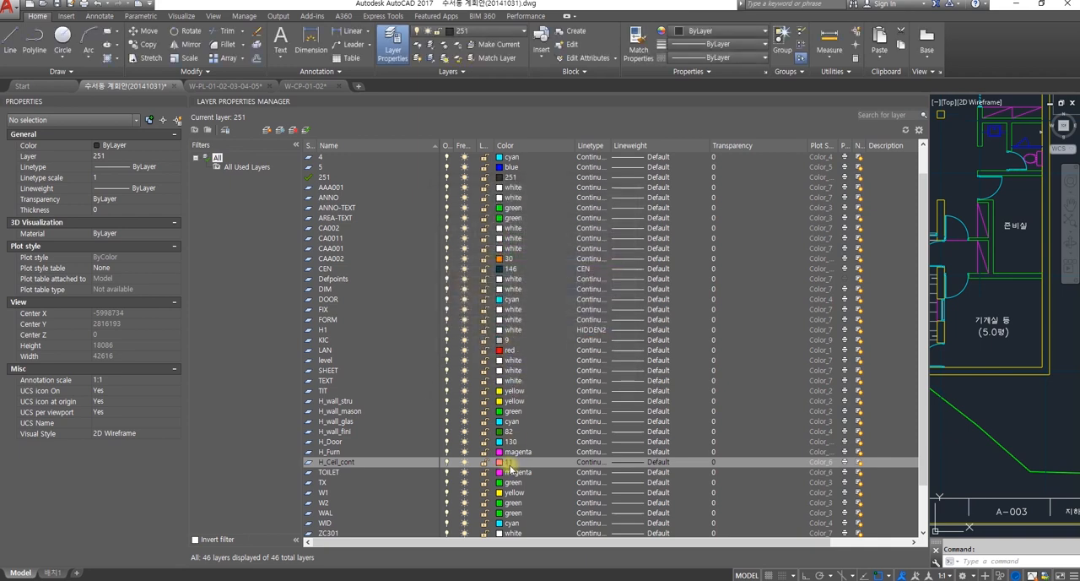
Step: Create a new layer named H_Ceil from the H_Ceil_cont layer, keeping its inherited color
right_click(342, 464)
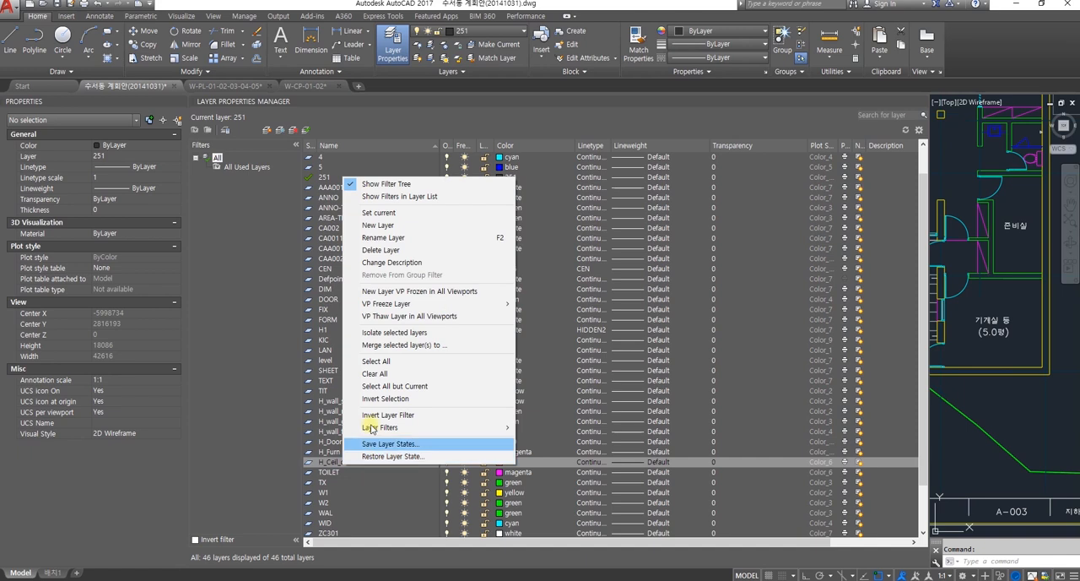
click(405, 224)
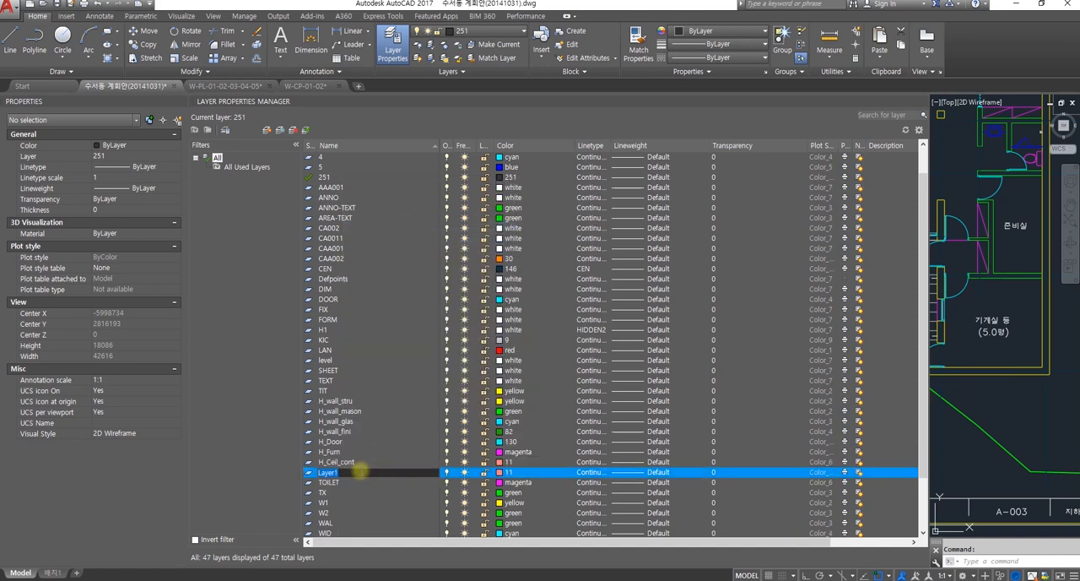
text(H_Ceil)
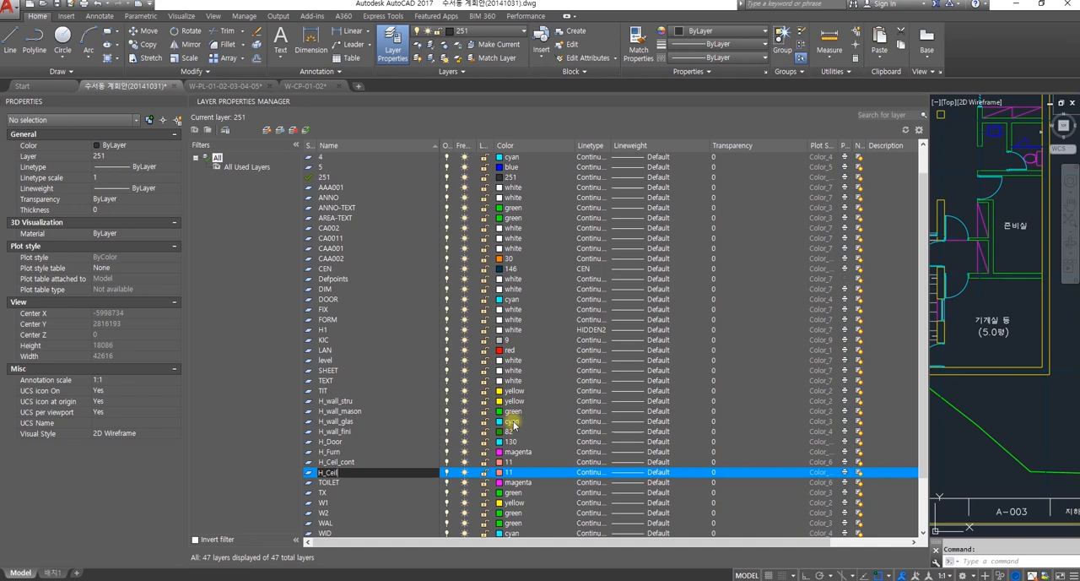
key(BackSpace)
key(BackSpace)
key(BackSpace)
key(BackSpace)
key(BackSpace)
key(BackSpace)
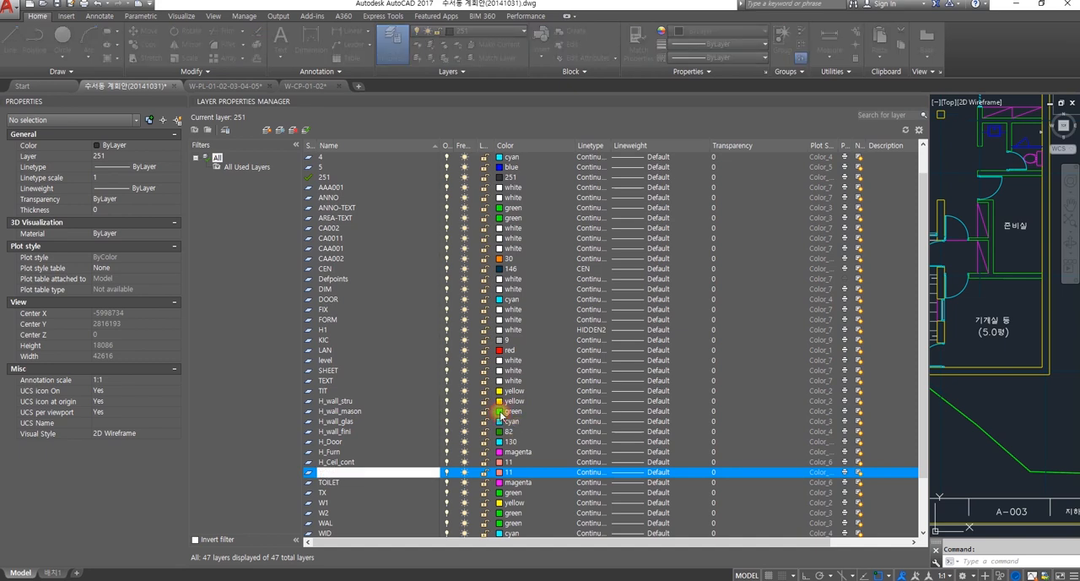
click(501, 412)
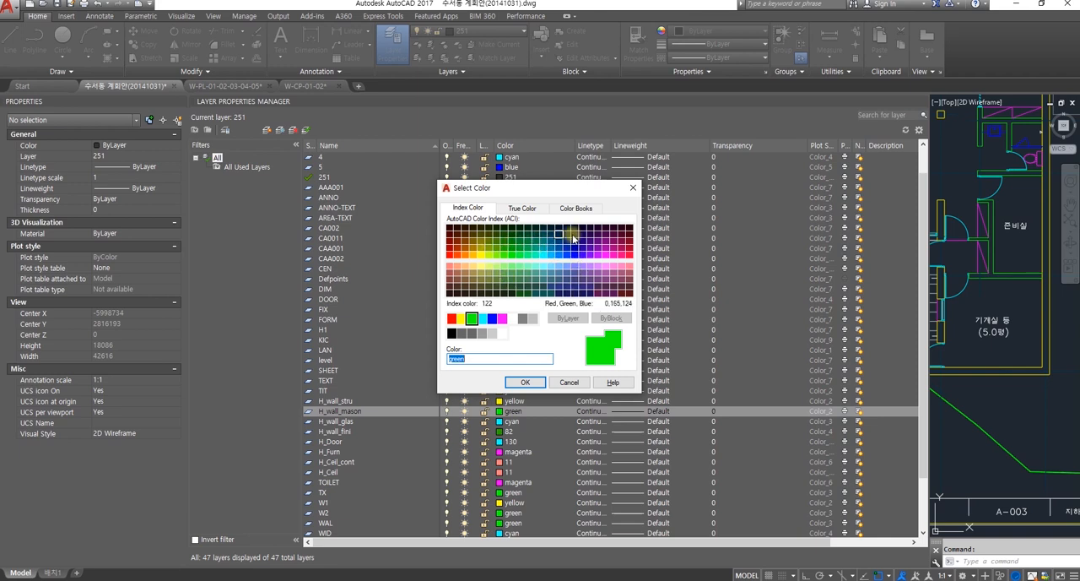
click(630, 191)
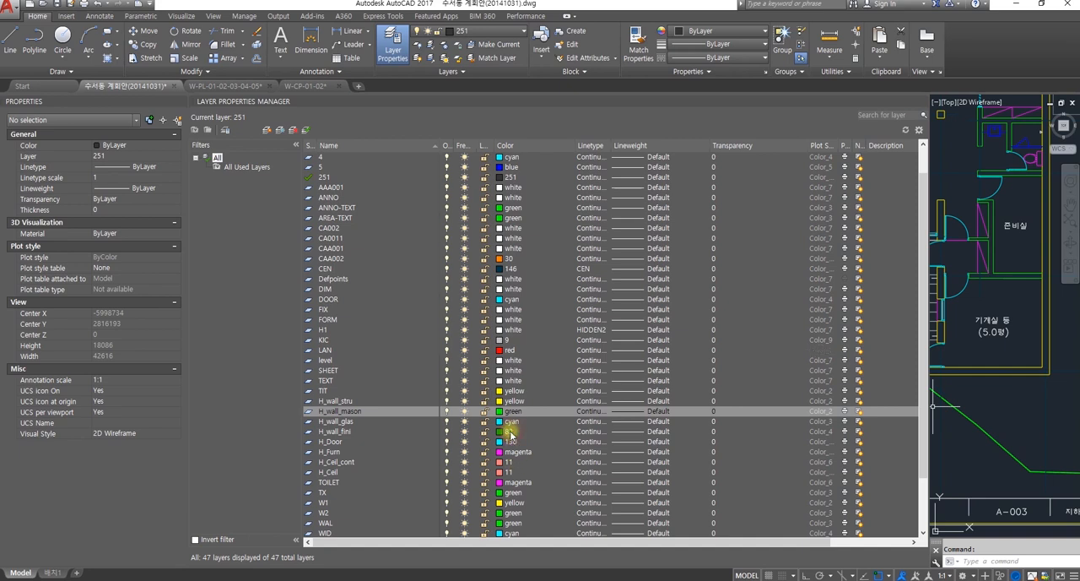
Step: Set the lineweight of the H_wall_fini layer to 0.15 mm, keeping its existing color
click(509, 432)
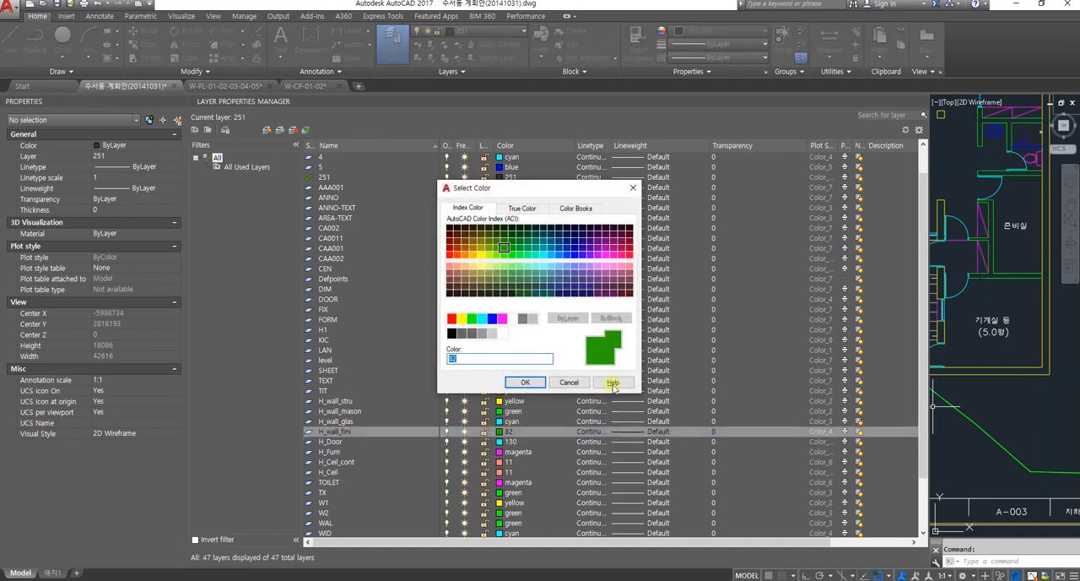
click(632, 189)
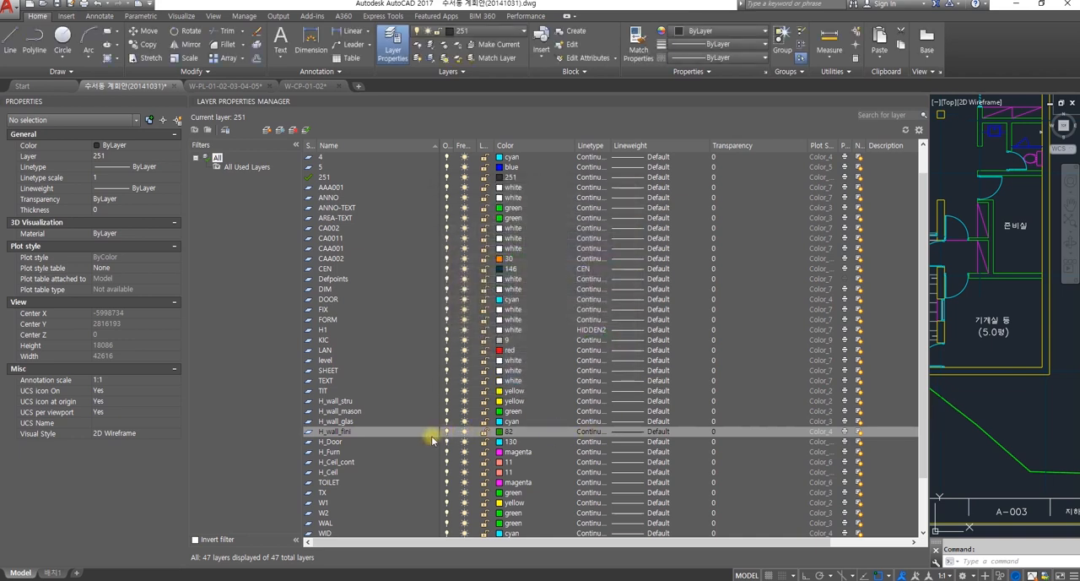
click(636, 434)
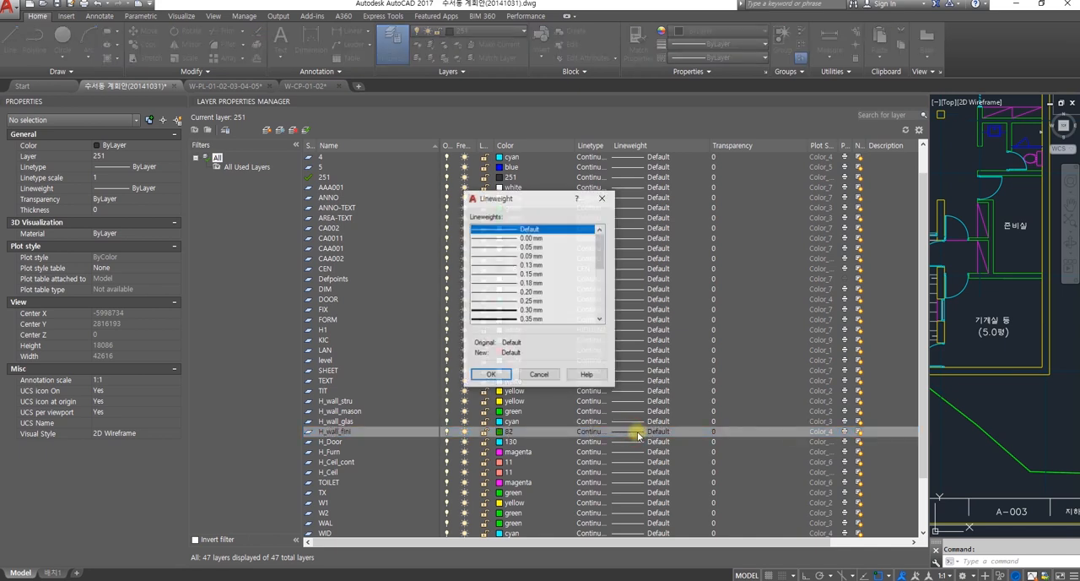
click(517, 276)
click(502, 376)
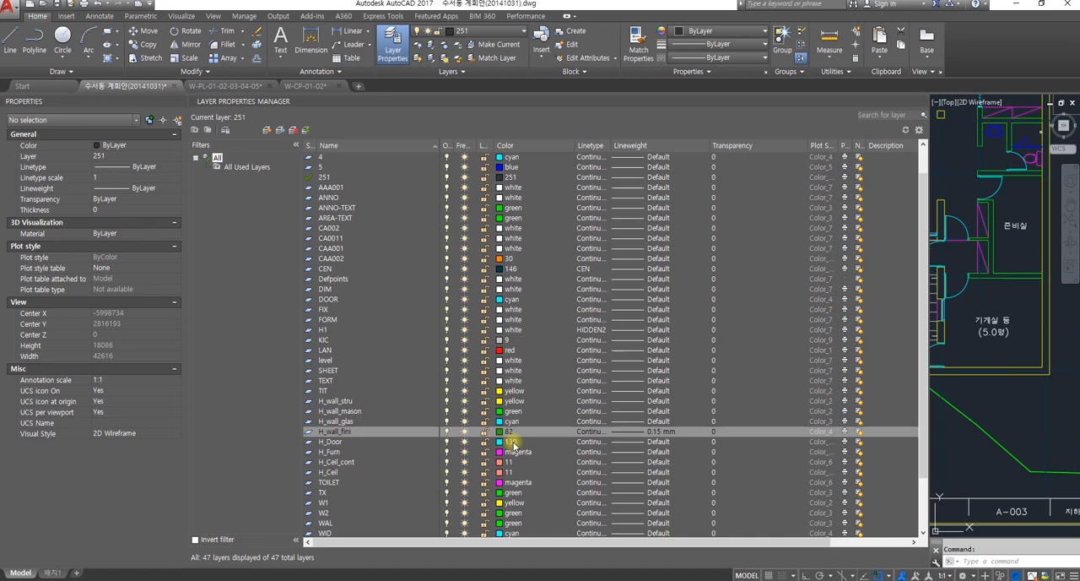
Step: Set the lineweight of the H_Door layer to 0.20 mm
click(632, 444)
click(633, 445)
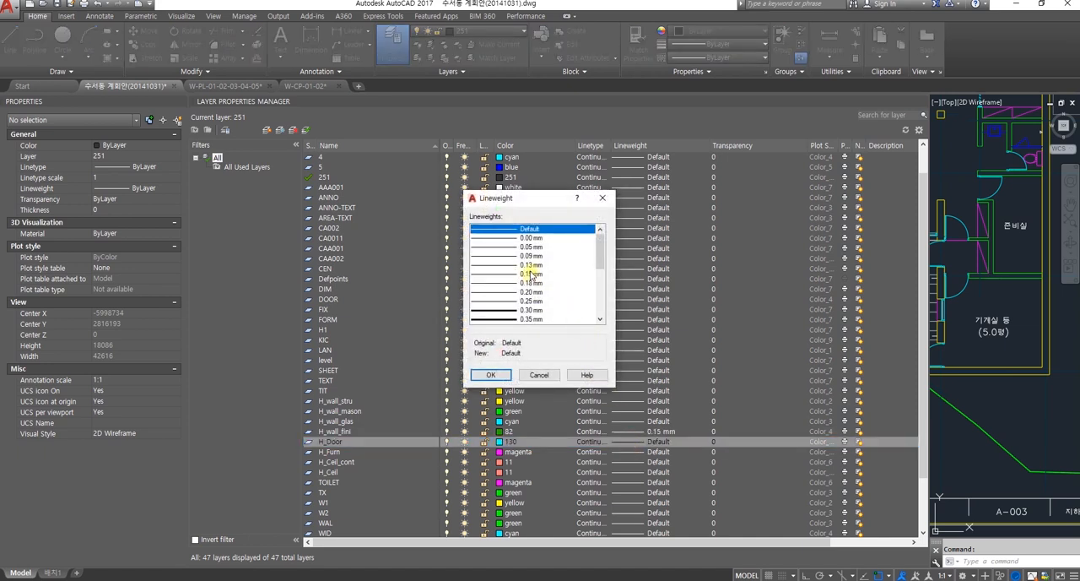
click(540, 292)
click(492, 375)
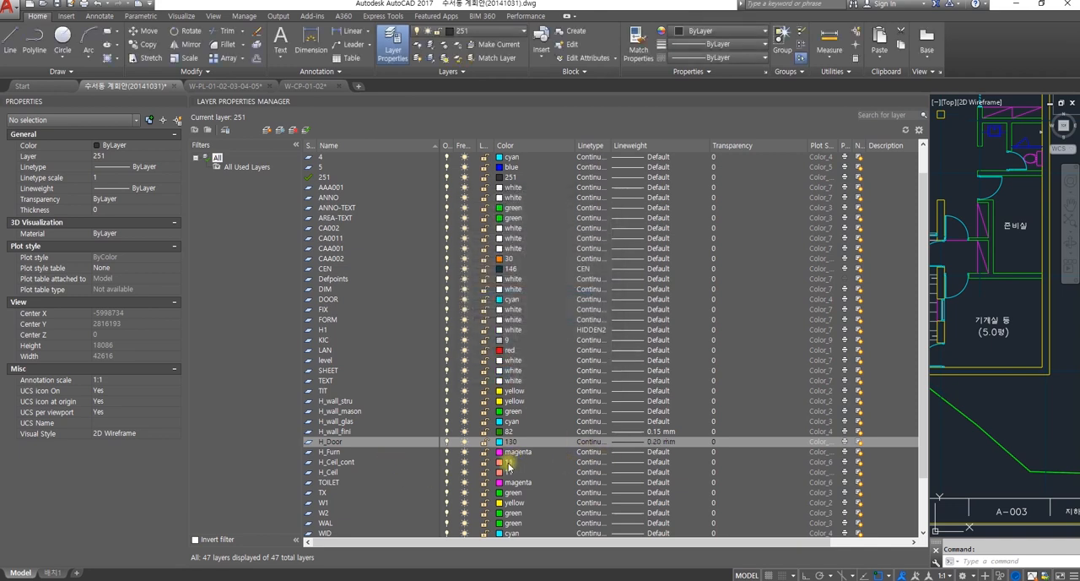
Step: Set the lineweight of the H_Ceil_cont layer to 0.35 mm
click(635, 463)
click(634, 464)
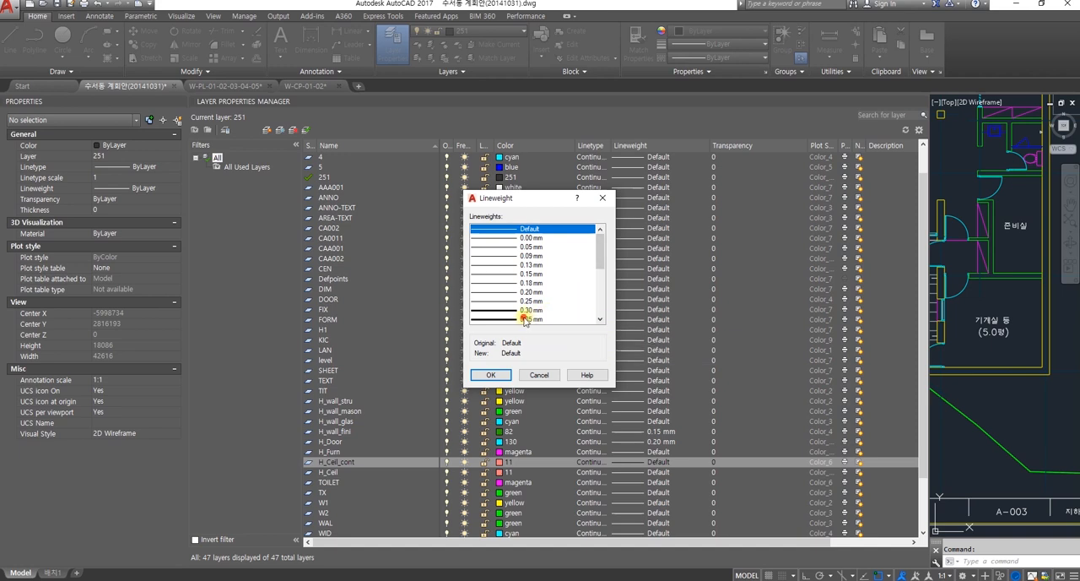
click(525, 319)
click(490, 374)
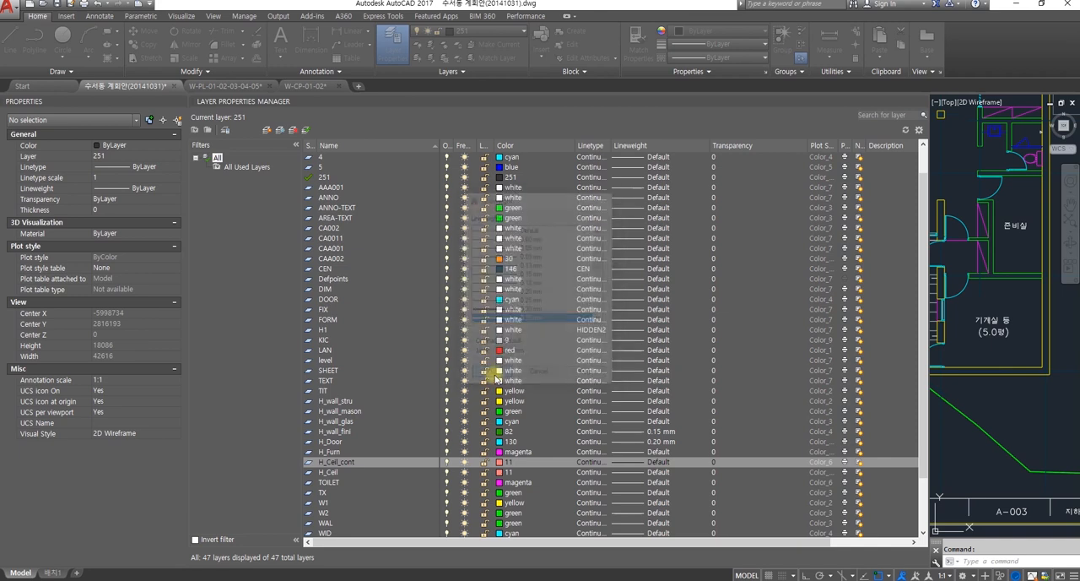
Step: Change the color of the H_Ceil layer to index color 31, leaving its lineweight at Default
click(635, 472)
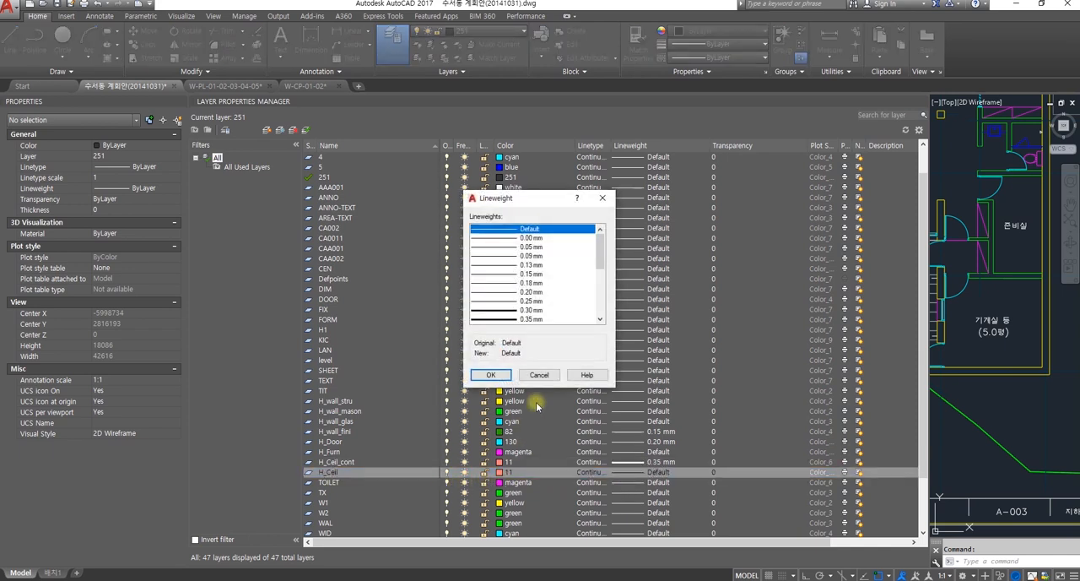
click(602, 198)
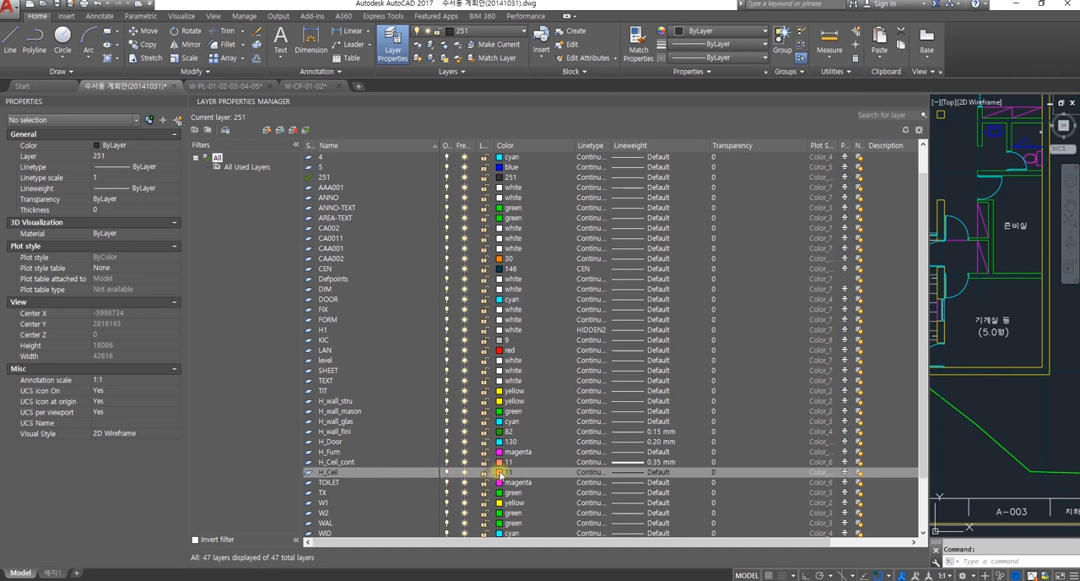
click(500, 475)
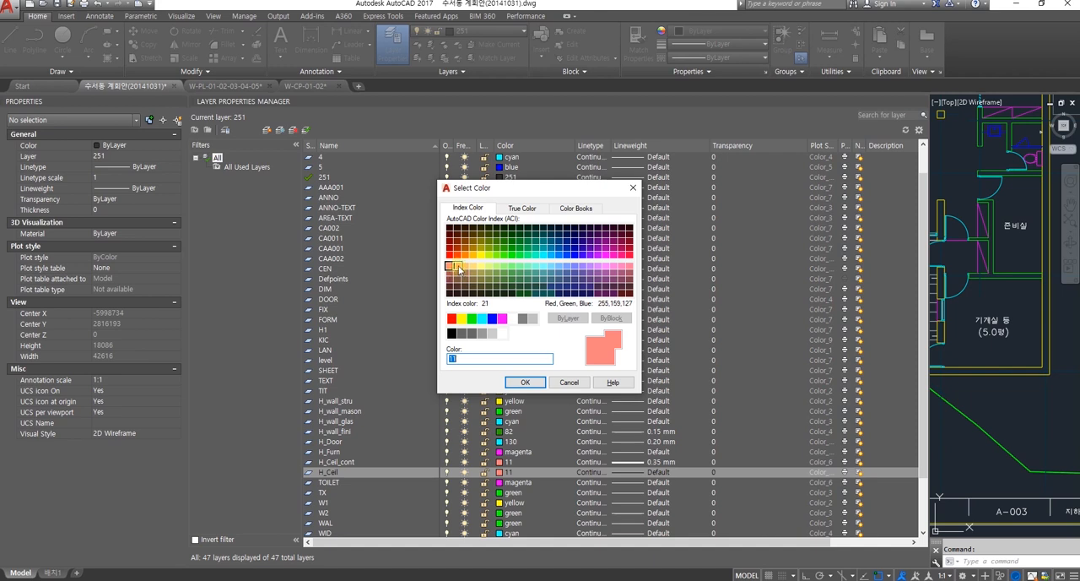
click(465, 266)
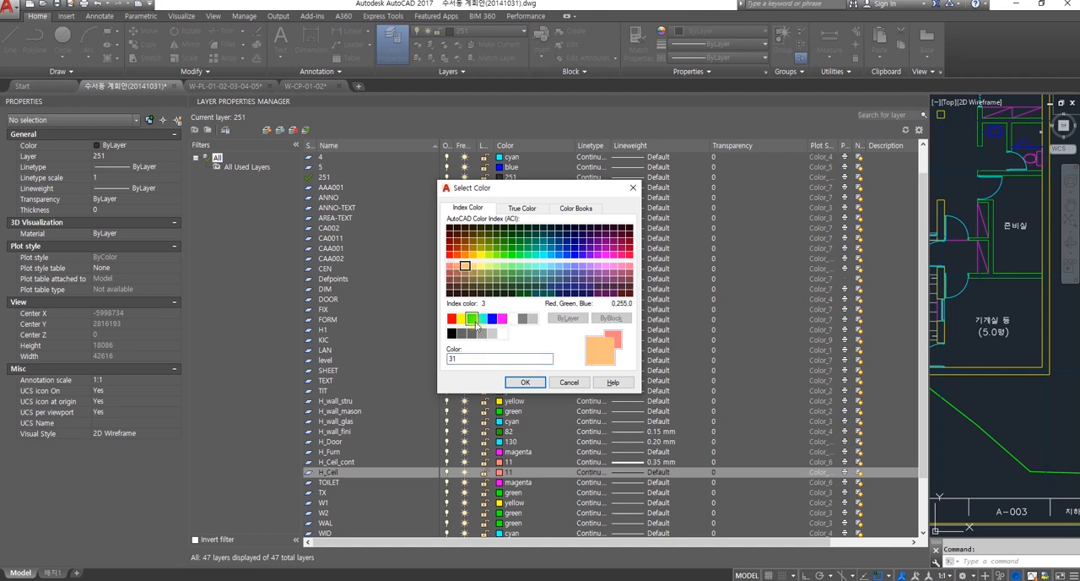
click(524, 384)
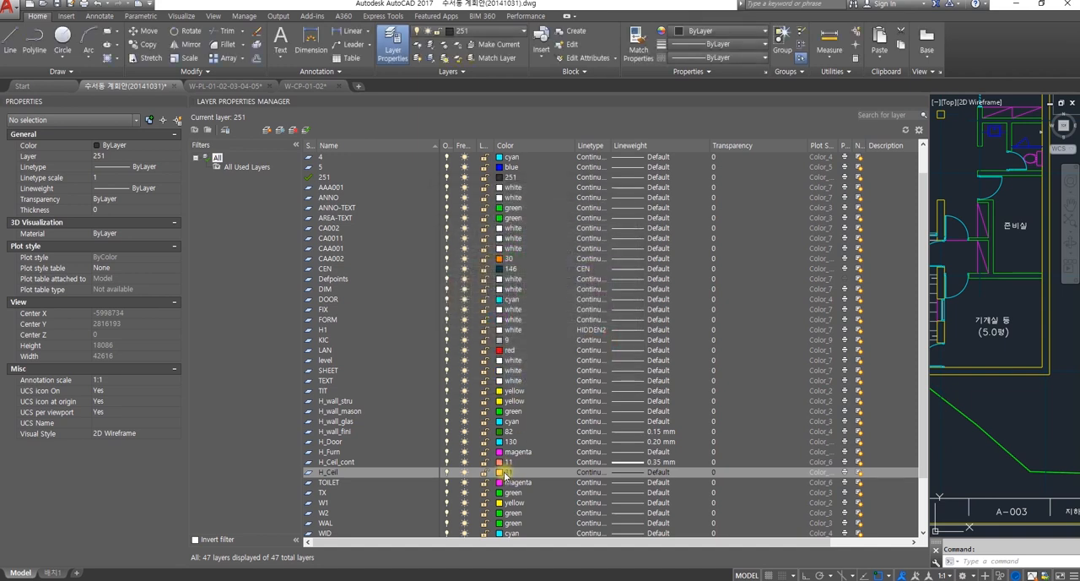
Step: Give the H_Ceil_cont layer index color 31 and the H_Ceil layer index color 11
click(504, 463)
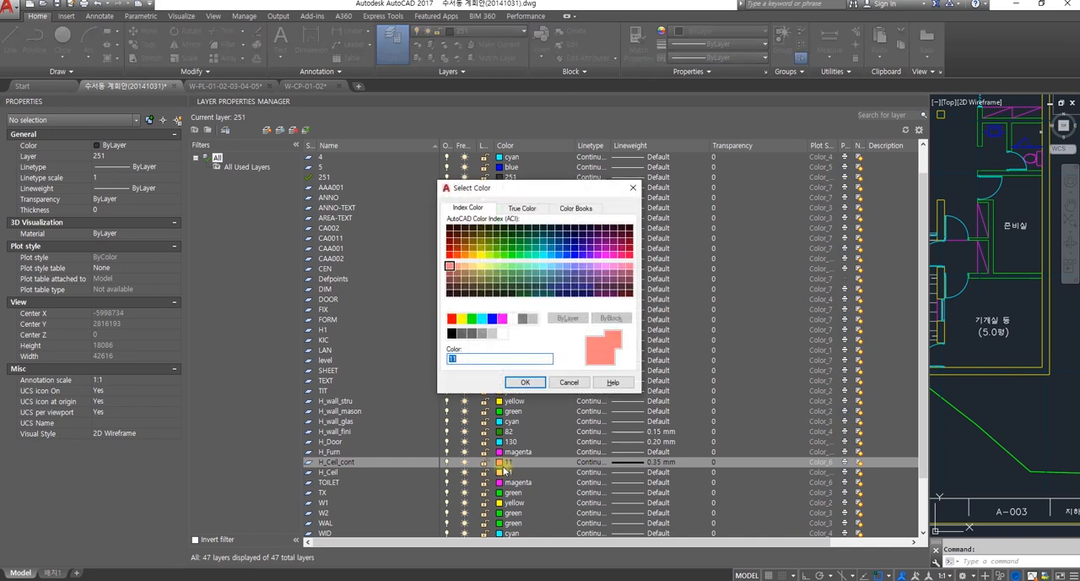
click(464, 266)
click(525, 382)
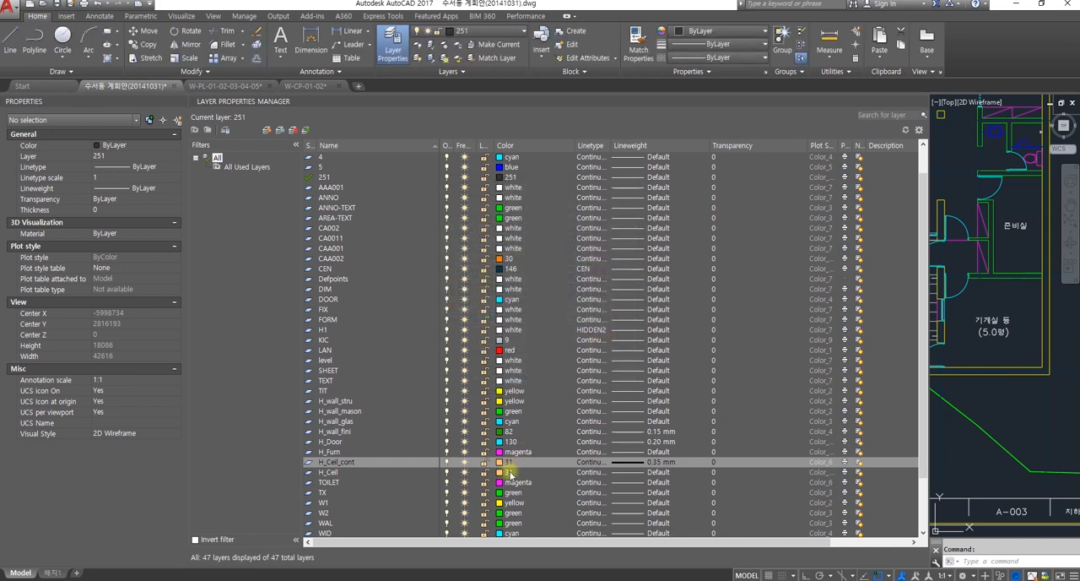
click(502, 472)
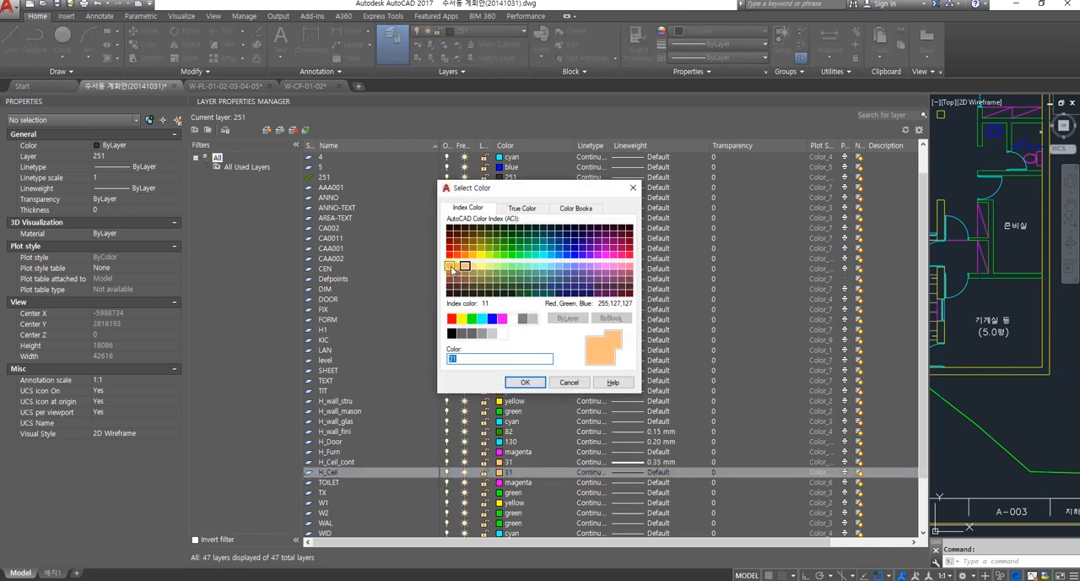
click(451, 268)
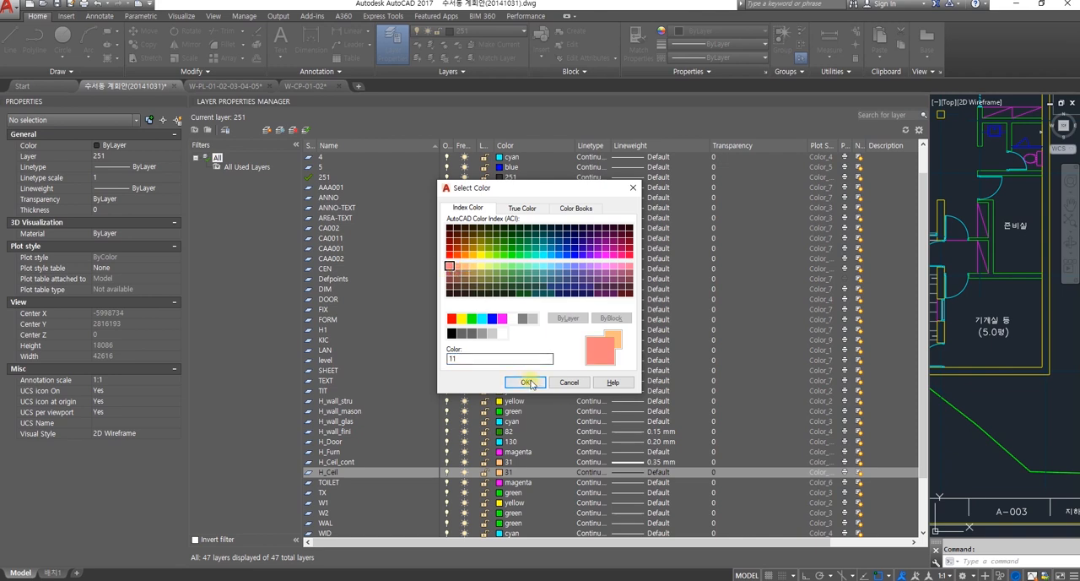
click(525, 382)
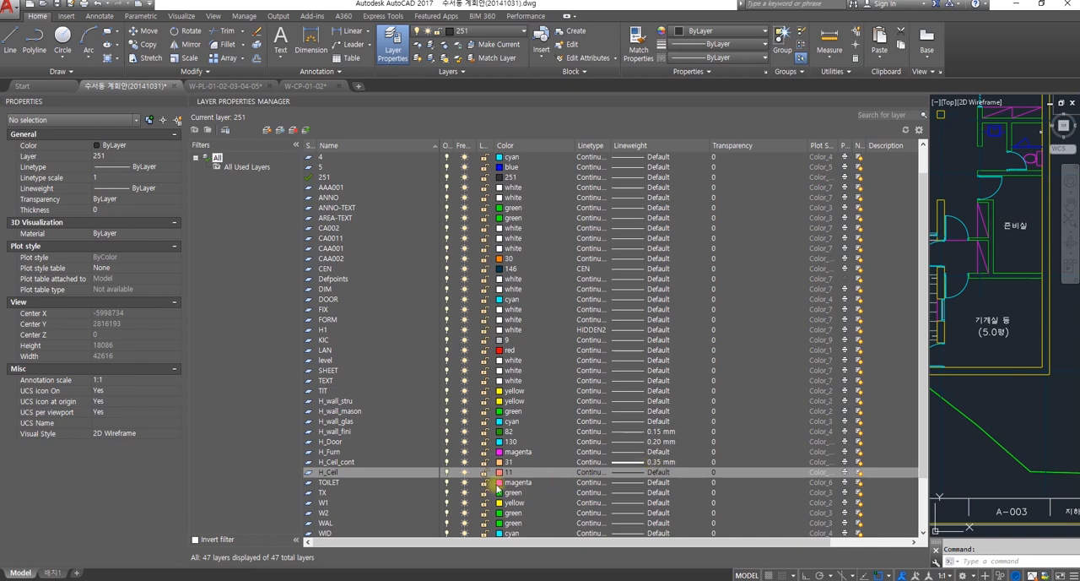
Step: Set the lineweight of the H_Ceil layer to 0.18 mm
click(636, 474)
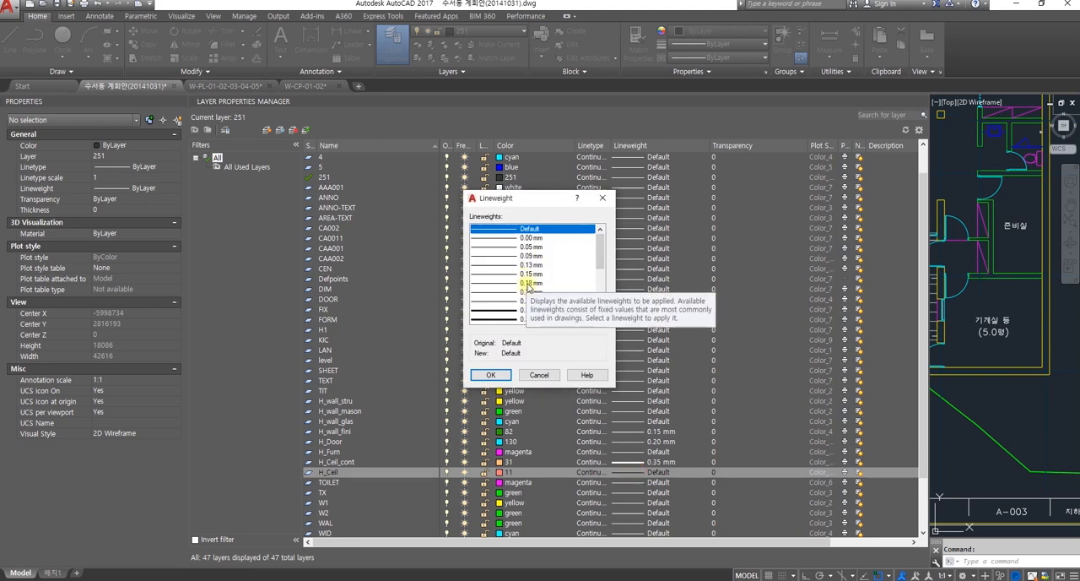
click(530, 283)
click(500, 376)
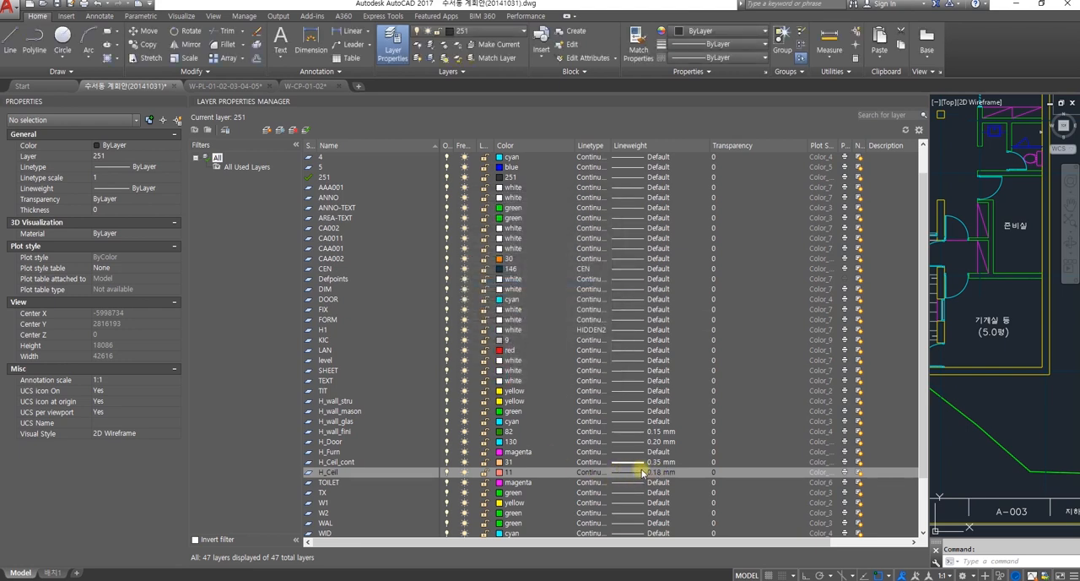
Step: Create a new layer named H_Ceil_eqpm from H_Ceil with index color 151, keeping the 0.18 mm lineweight
right_click(368, 471)
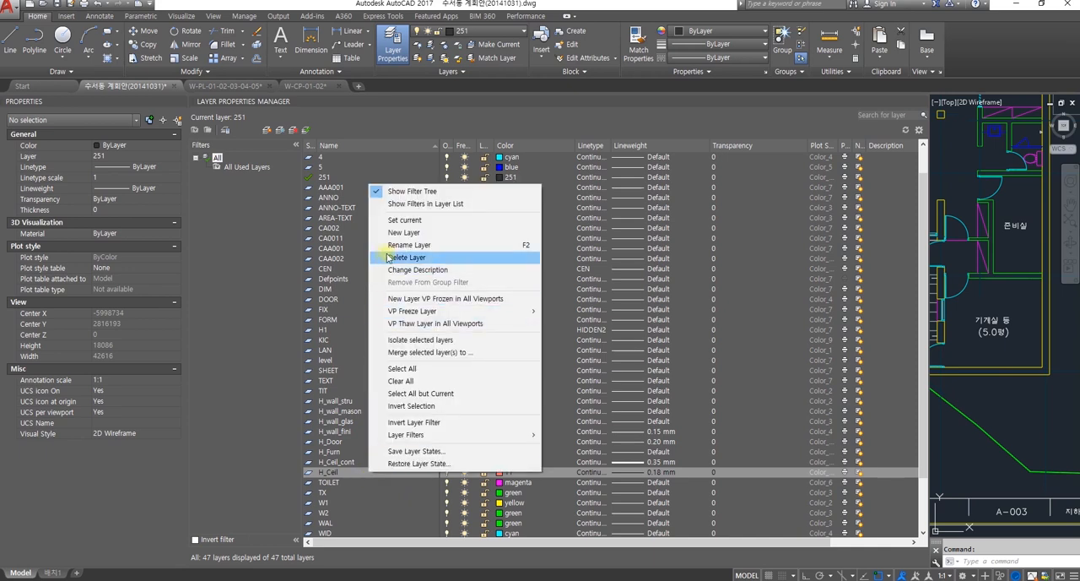
click(404, 232)
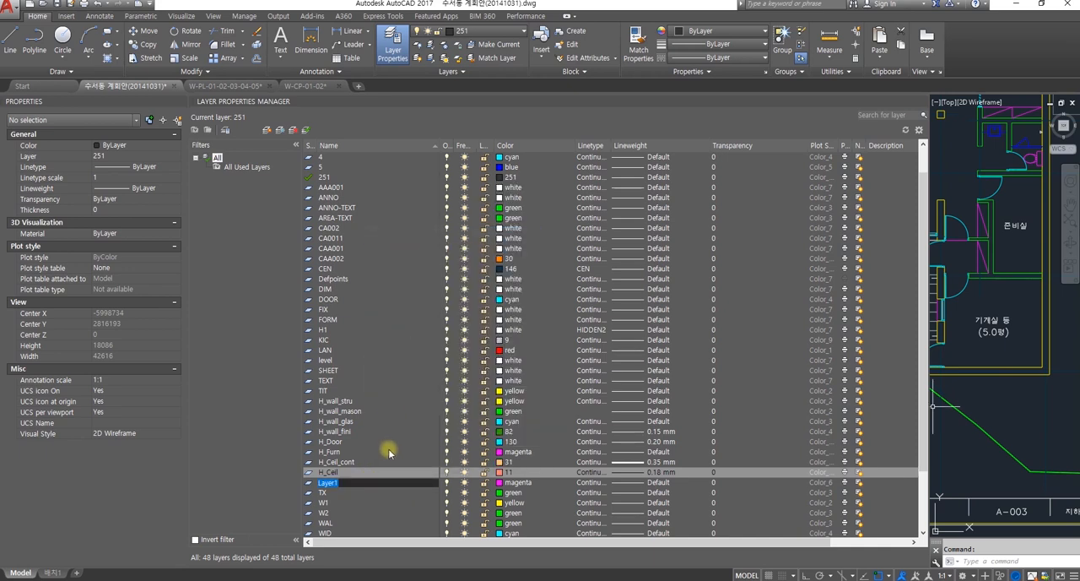
text(H)
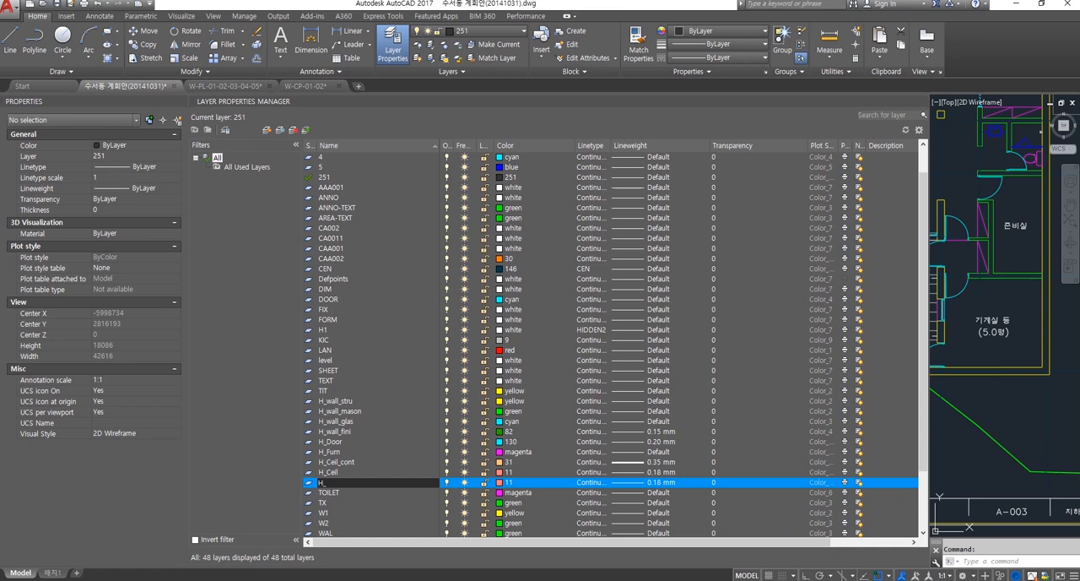
text(_Ceil_)
key(BackSpace)
key(BackSpace)
click(499, 483)
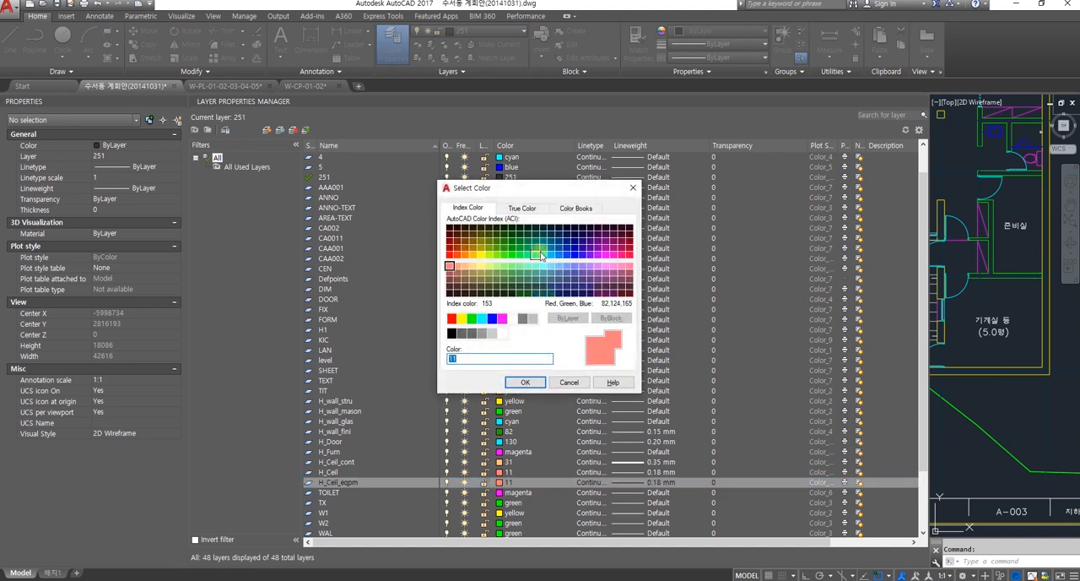
click(560, 268)
click(525, 382)
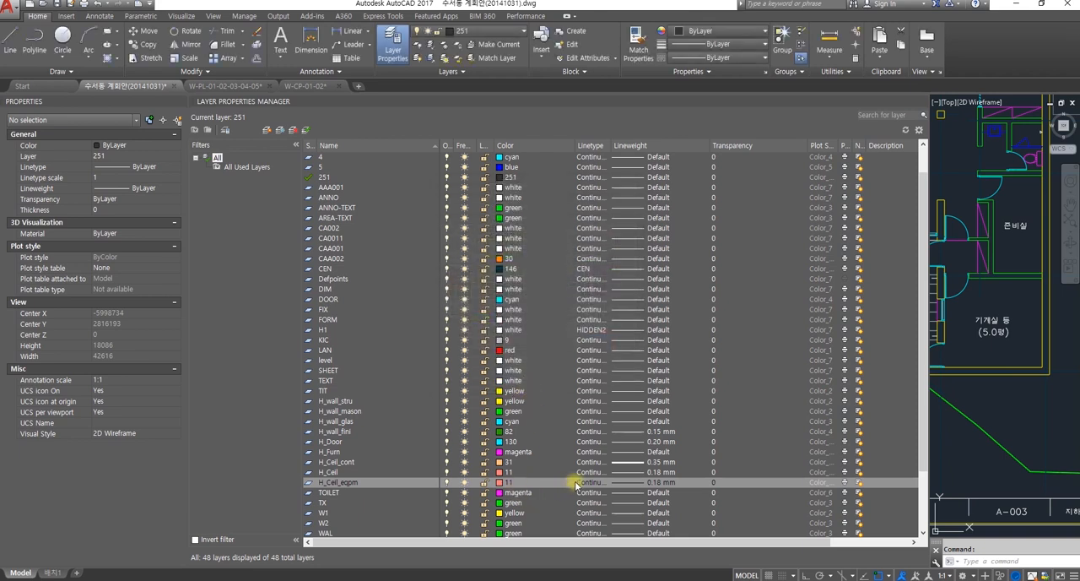
click(619, 482)
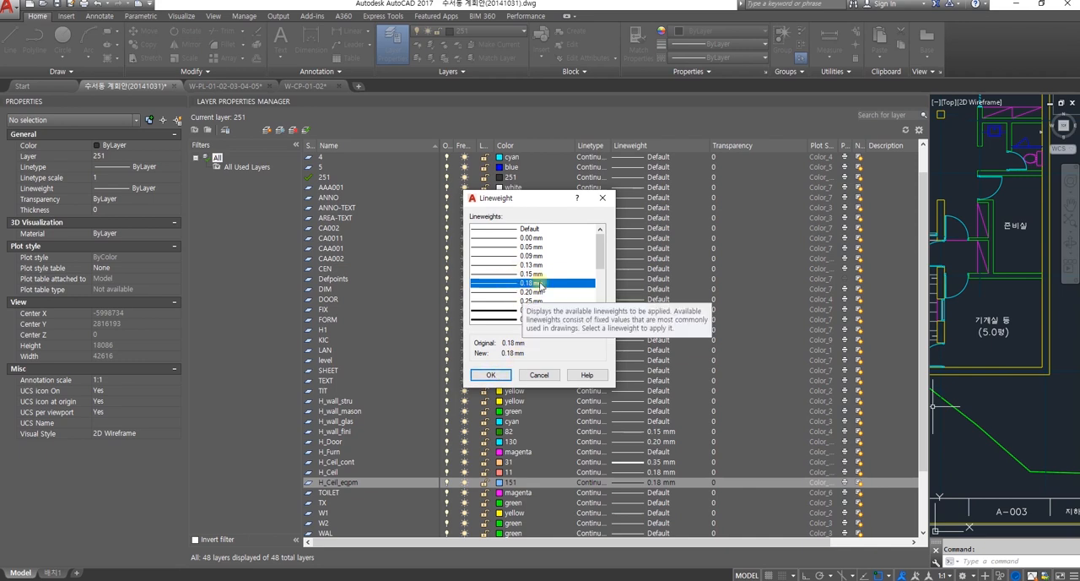
click(491, 374)
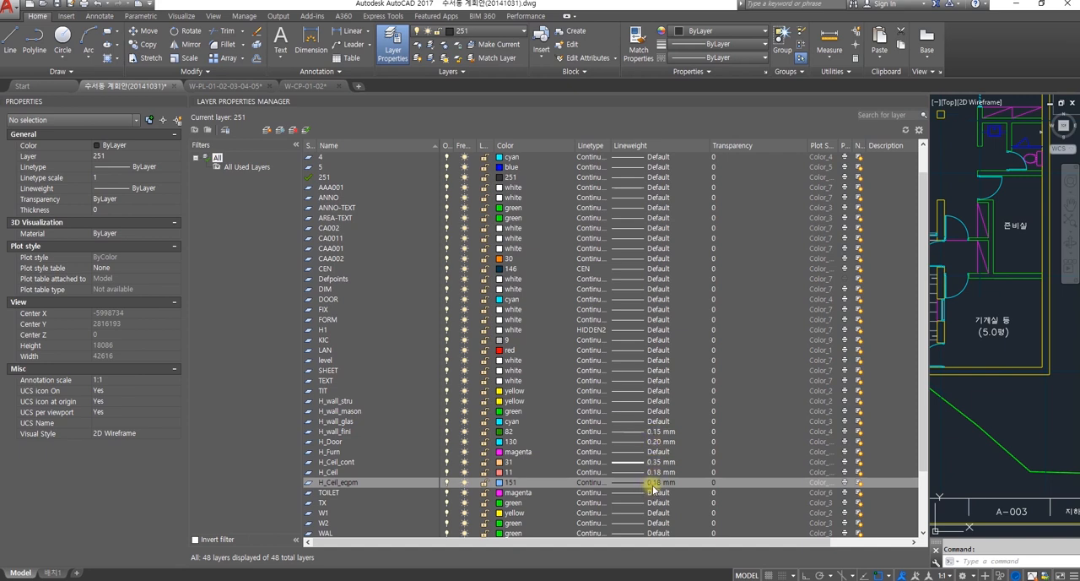
Step: Create a new layer named H_Ceil_eqpm_elec from the H_Ceil_eqpm layer and give it index color 41
right_click(365, 486)
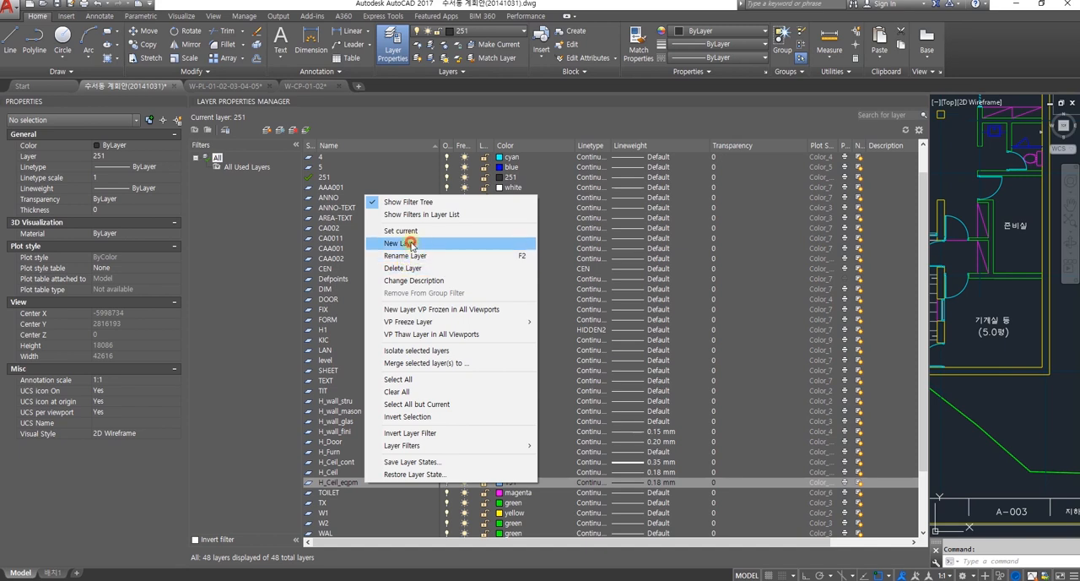
key(Escape)
key(alt+n)
text(H)
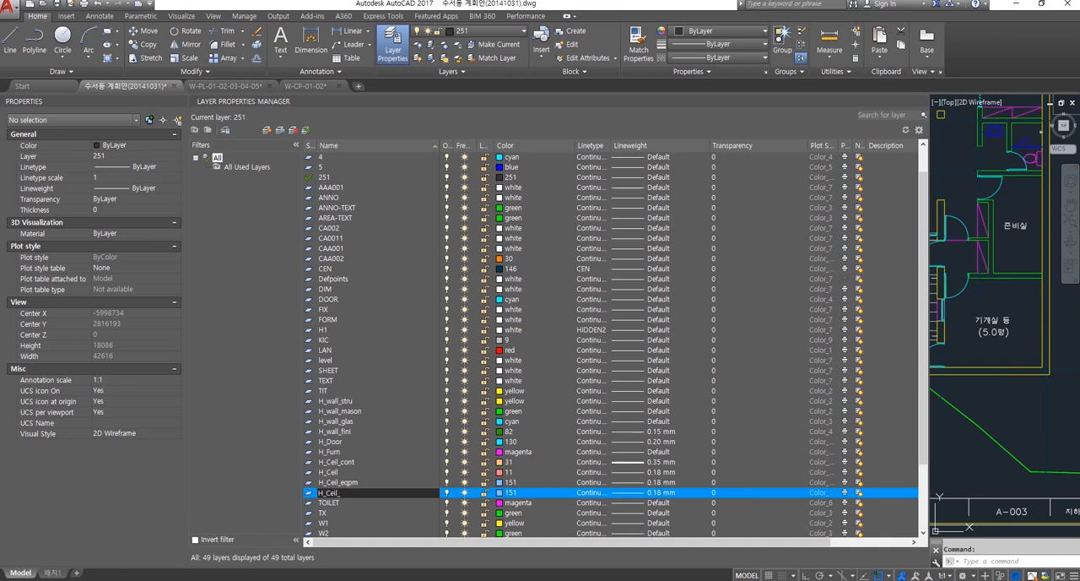
text(_Ceil_ea)
key(BackSpace)
text(qpm_elec)
click(498, 496)
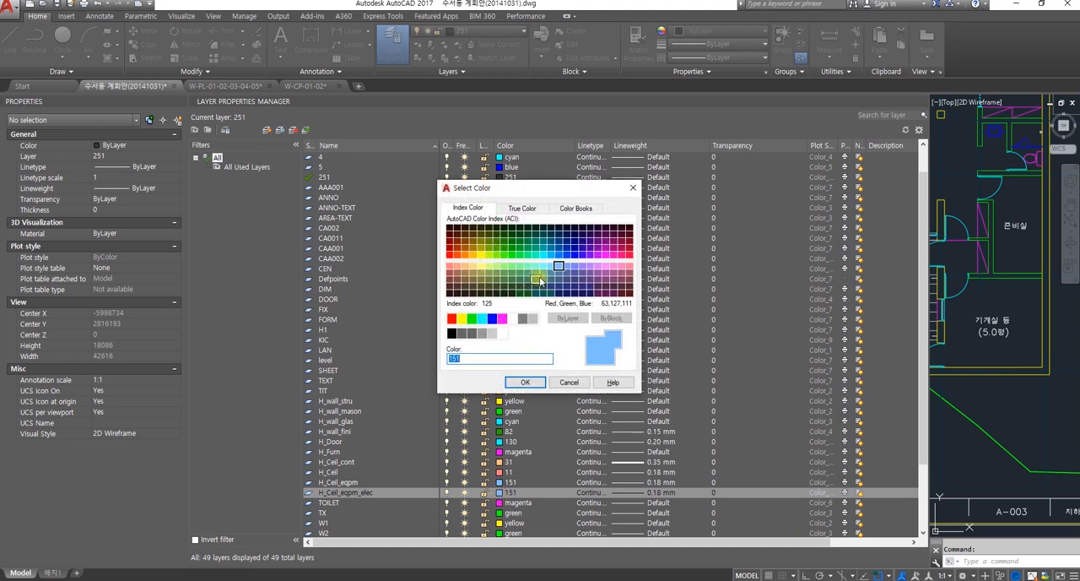
click(473, 267)
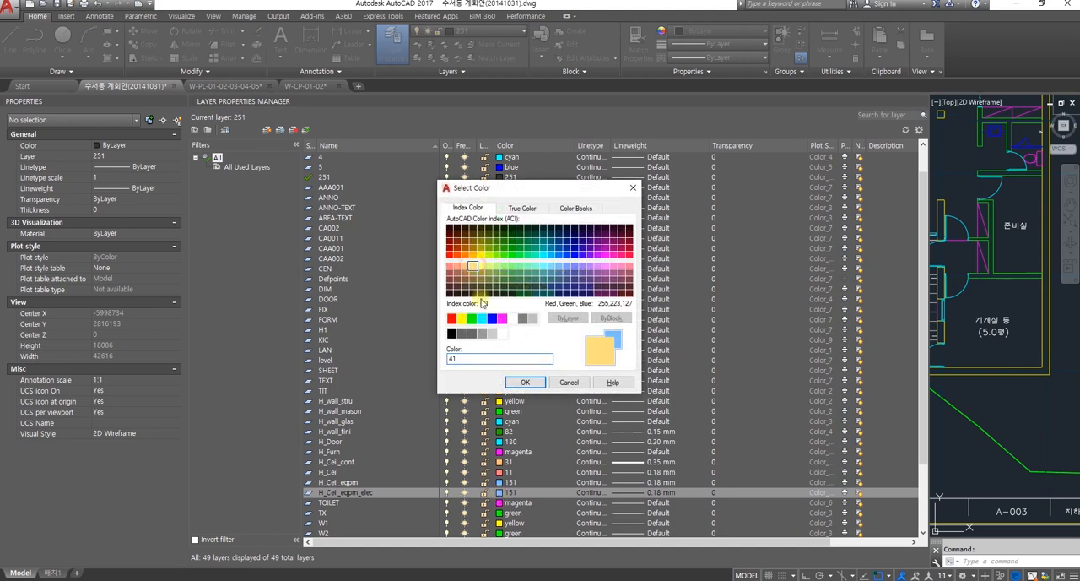
click(526, 382)
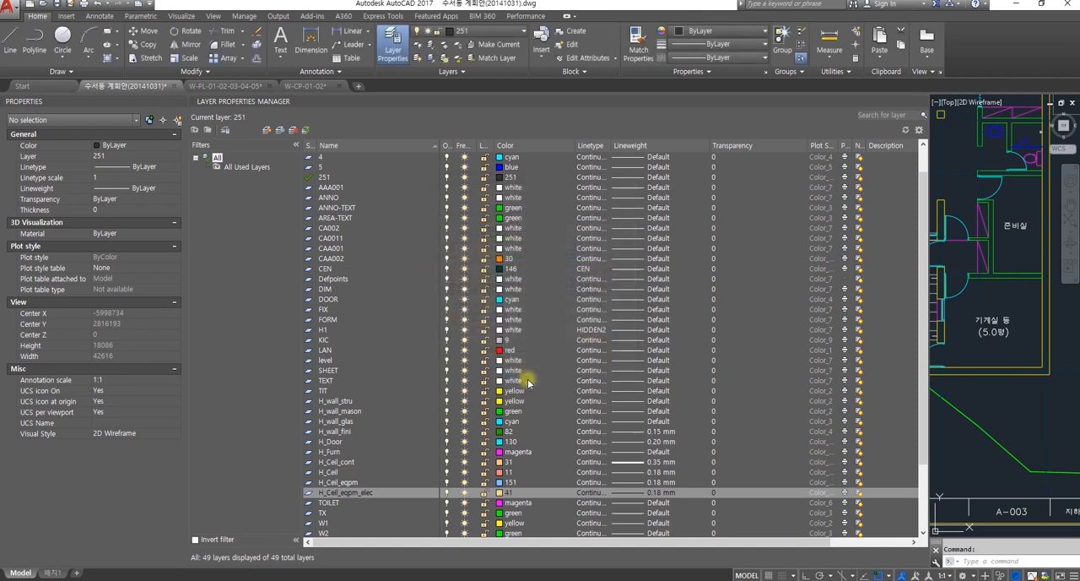
Step: Set the lineweight of the H_Ceil_eqpm_elec layer to 0.15 mm
click(638, 493)
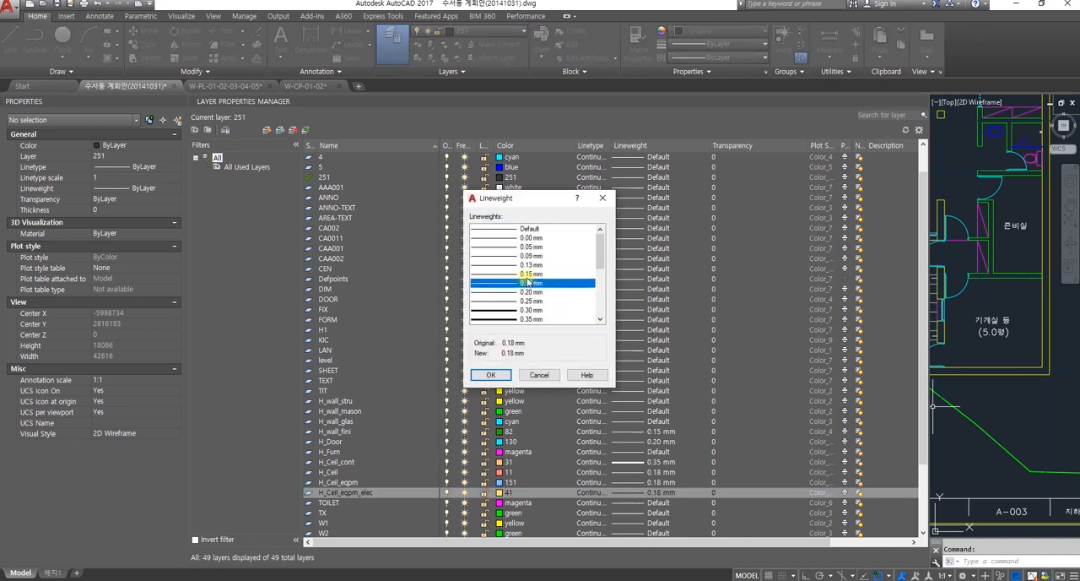
click(527, 273)
click(491, 374)
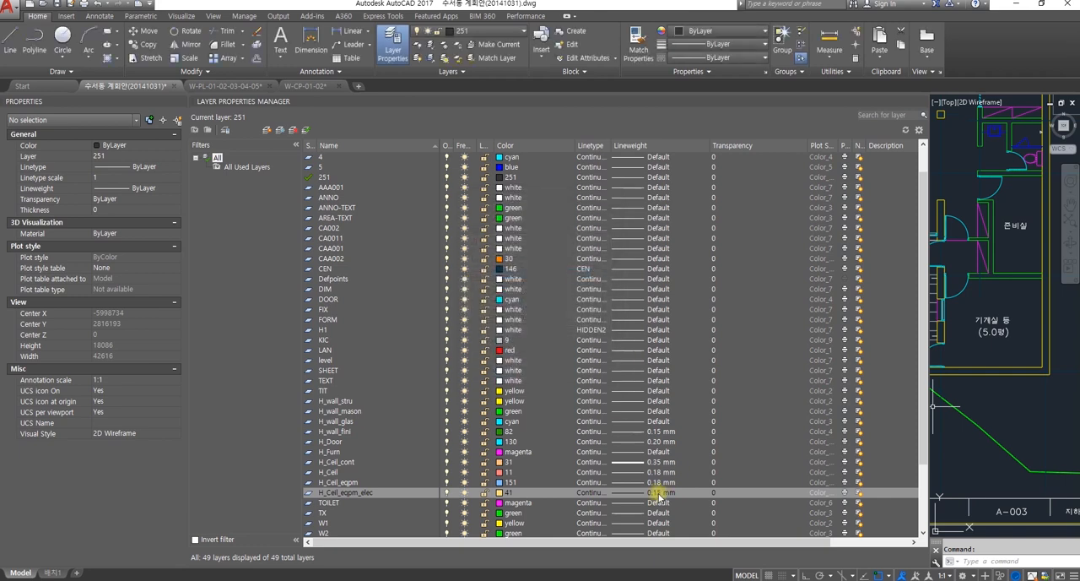
scroll(577, 477, down, 1)
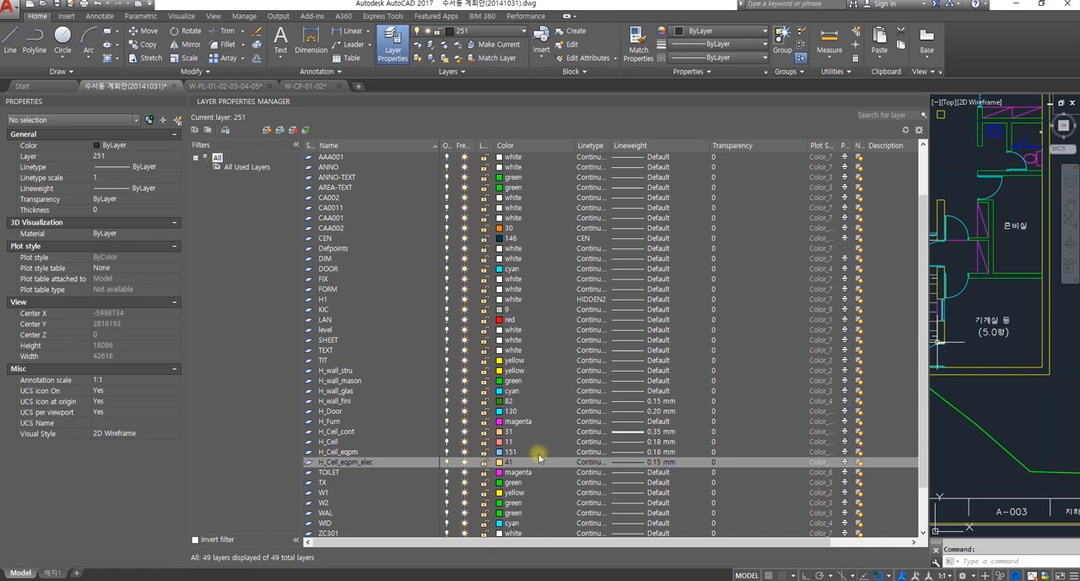
right_click(363, 461)
mouse_move(394, 431)
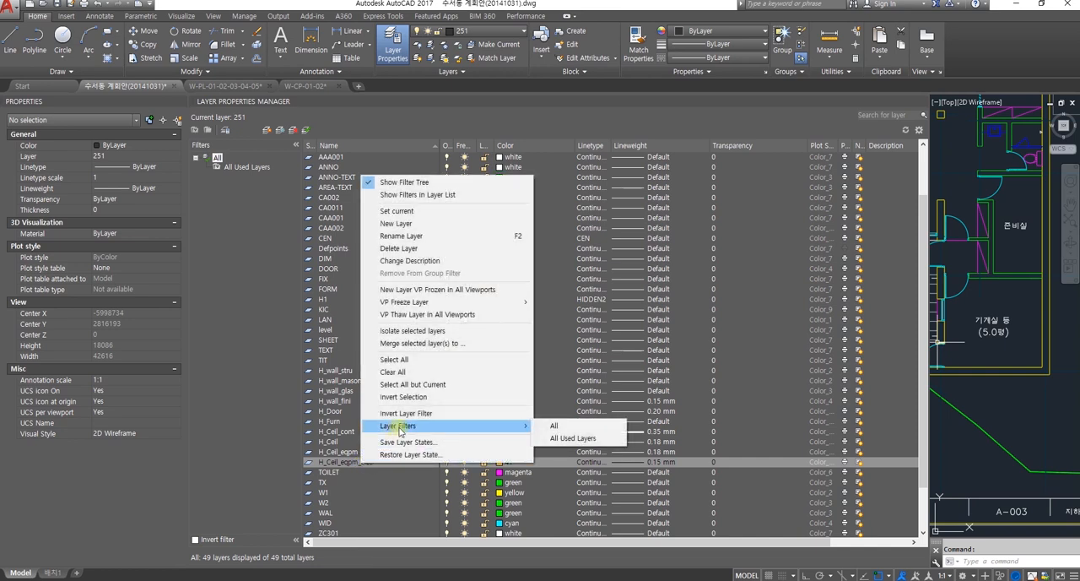
click(412, 236)
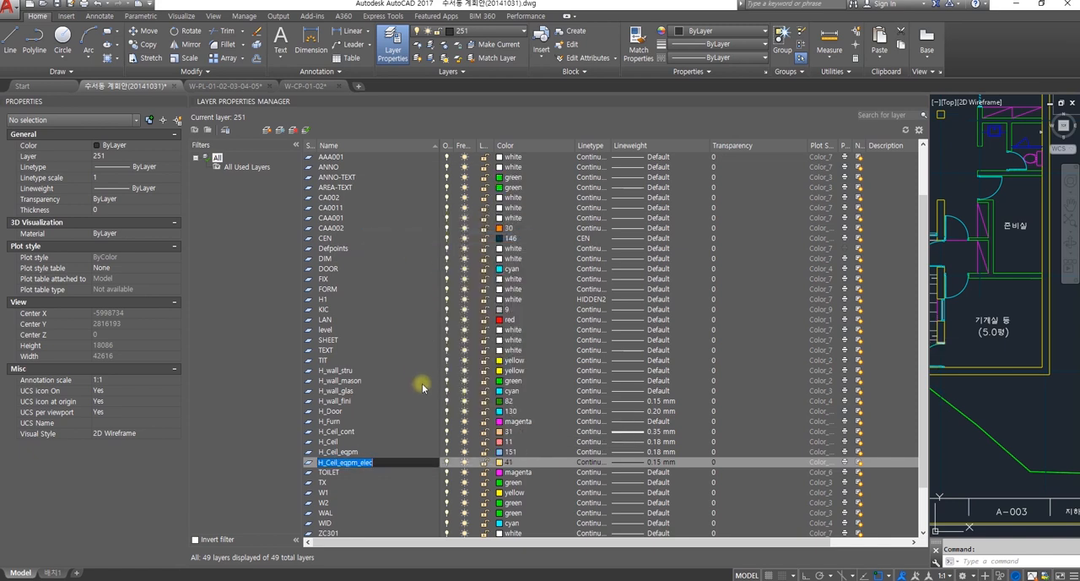
click(386, 466)
Step: Create a new layer named H_Ceil_Furn from the H_Ceil_eqpm_elec layer and give it index color 221
right_click(392, 464)
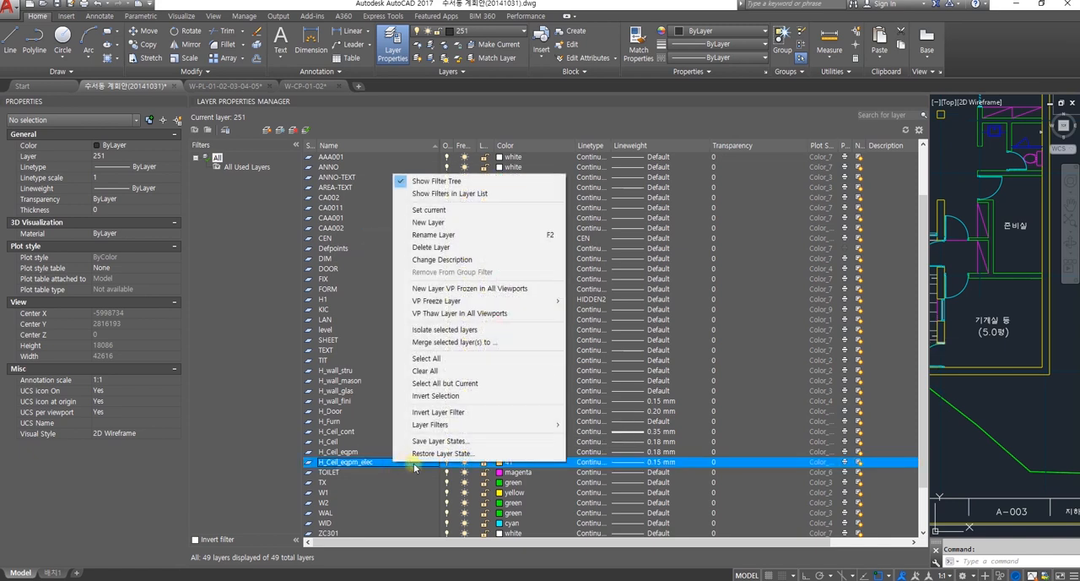
click(429, 222)
text(H_Cell_Furn)
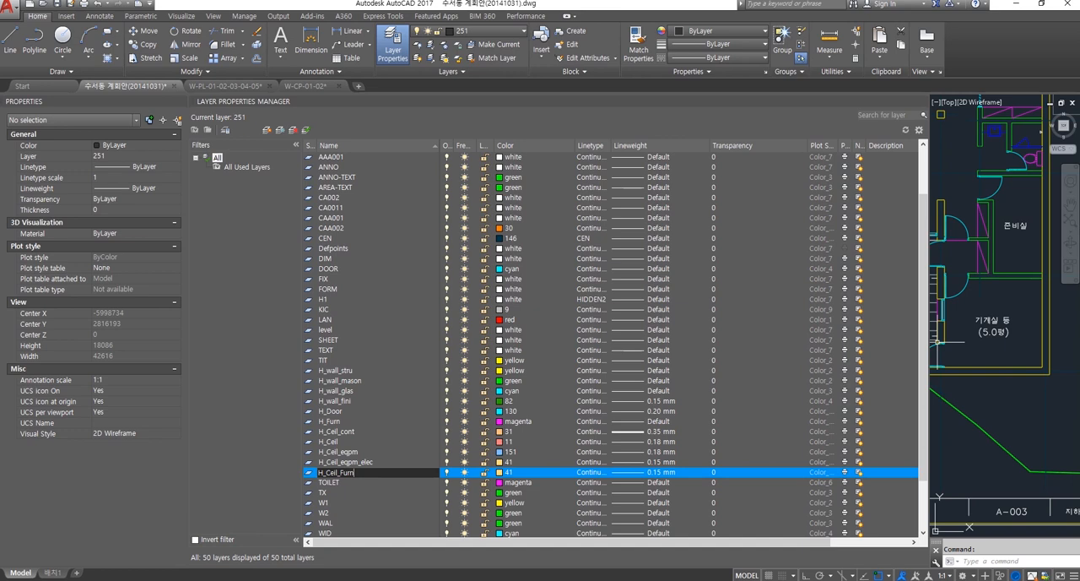
click(501, 473)
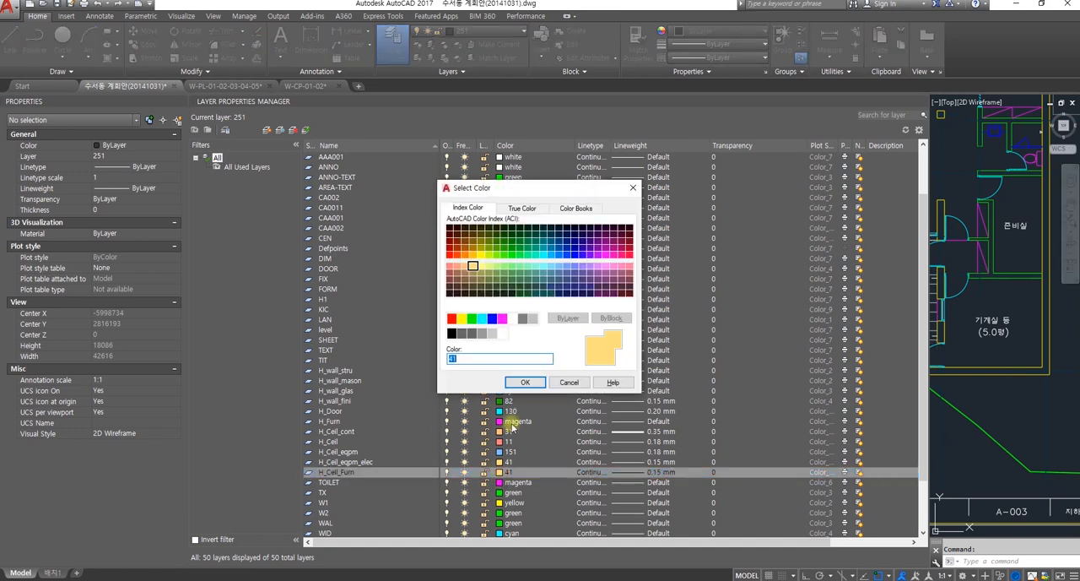
click(606, 267)
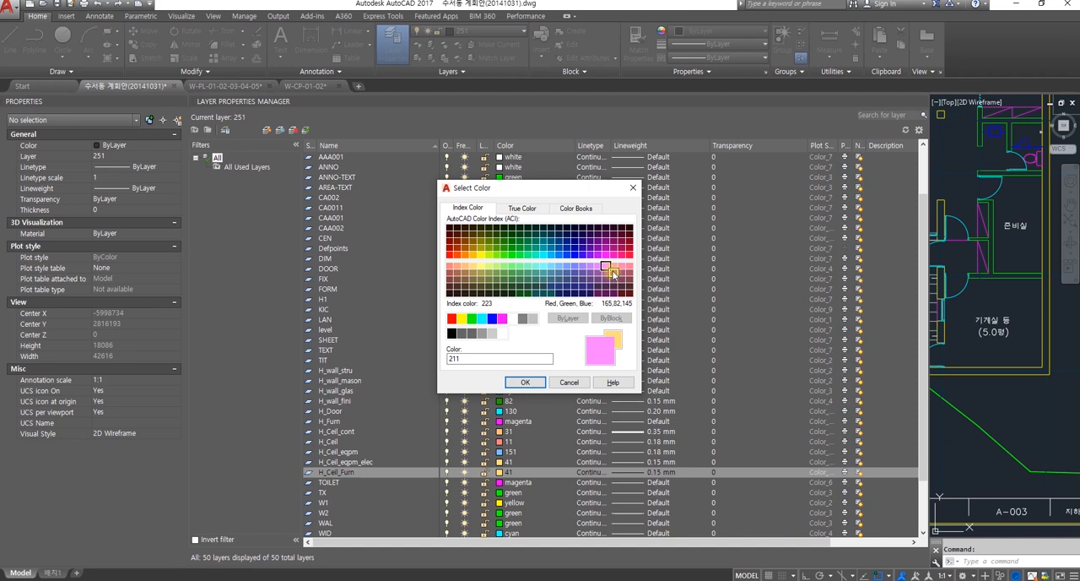
click(613, 266)
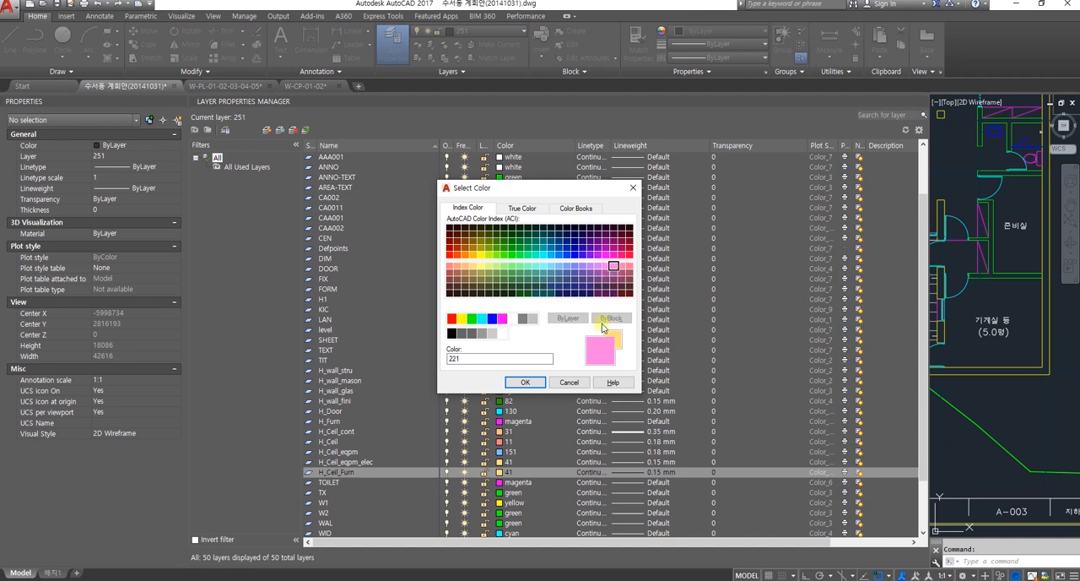
click(525, 382)
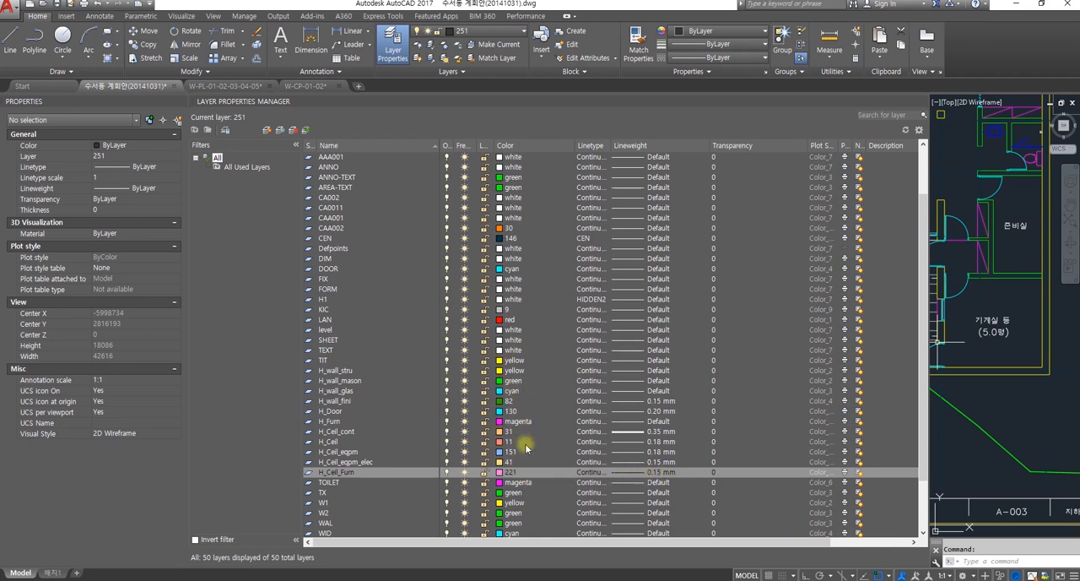
Step: Set the lineweight of the H_Ceil_Furn layer to 0.09 mm
scroll(460, 361, down, 1)
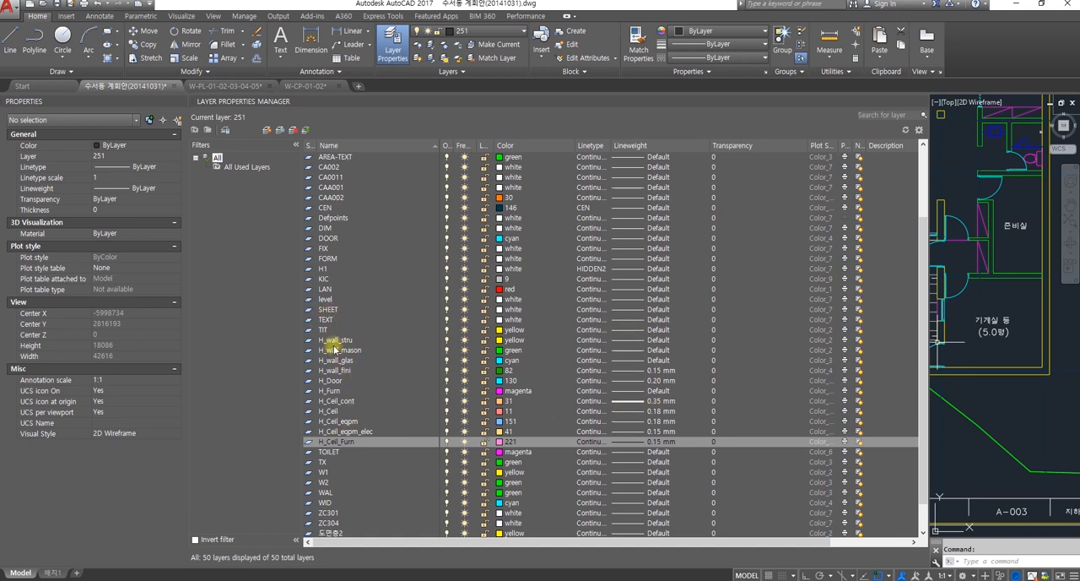
click(633, 442)
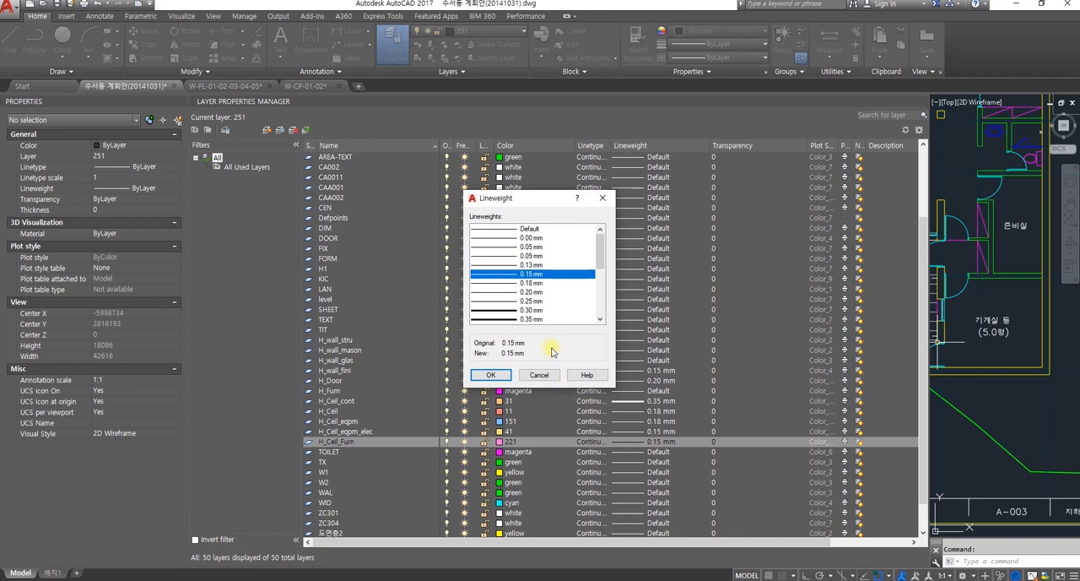
drag(600, 262, 601, 270)
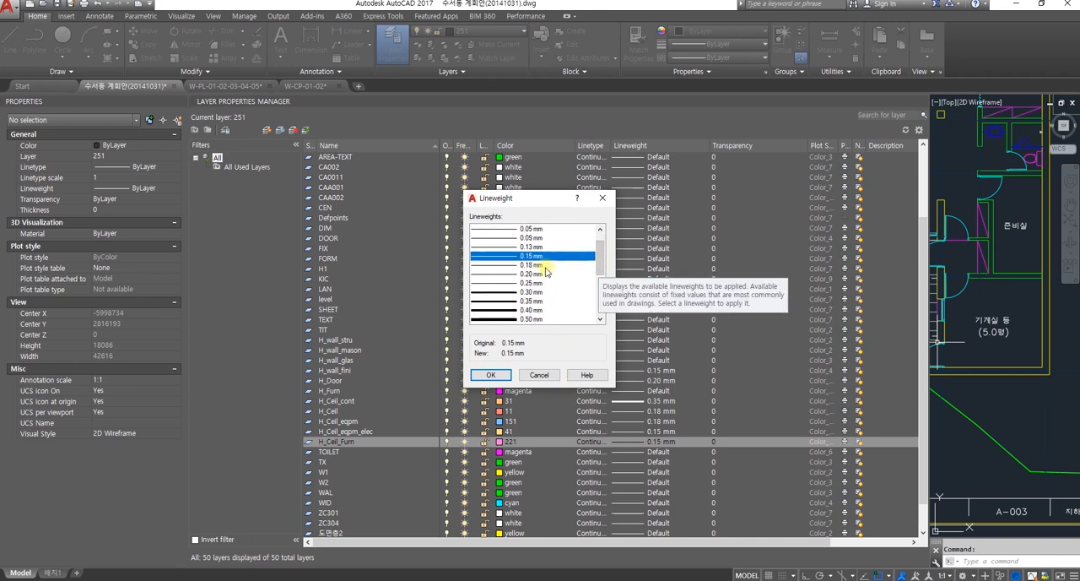
click(527, 238)
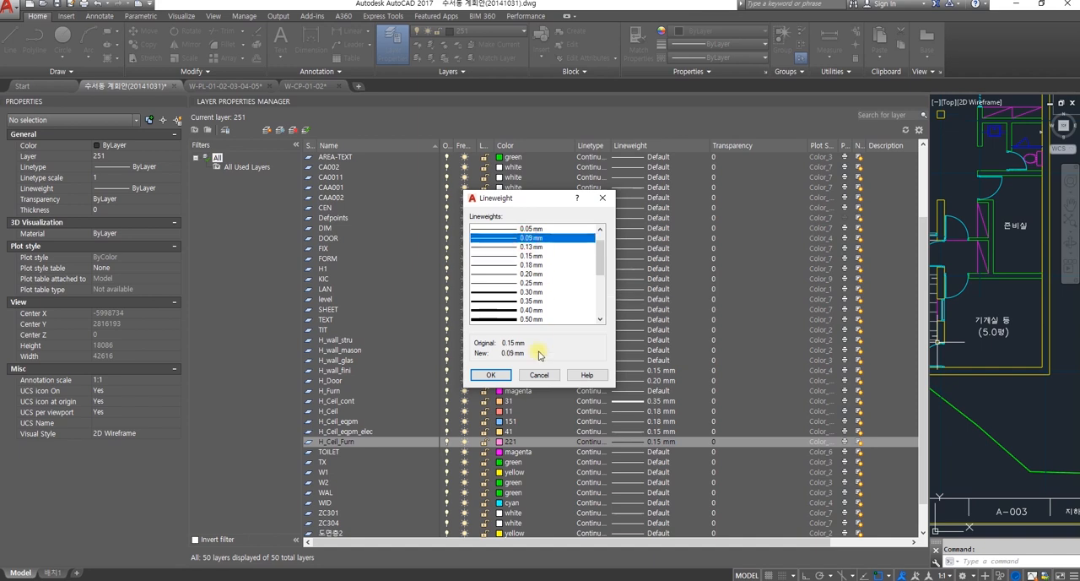
click(508, 375)
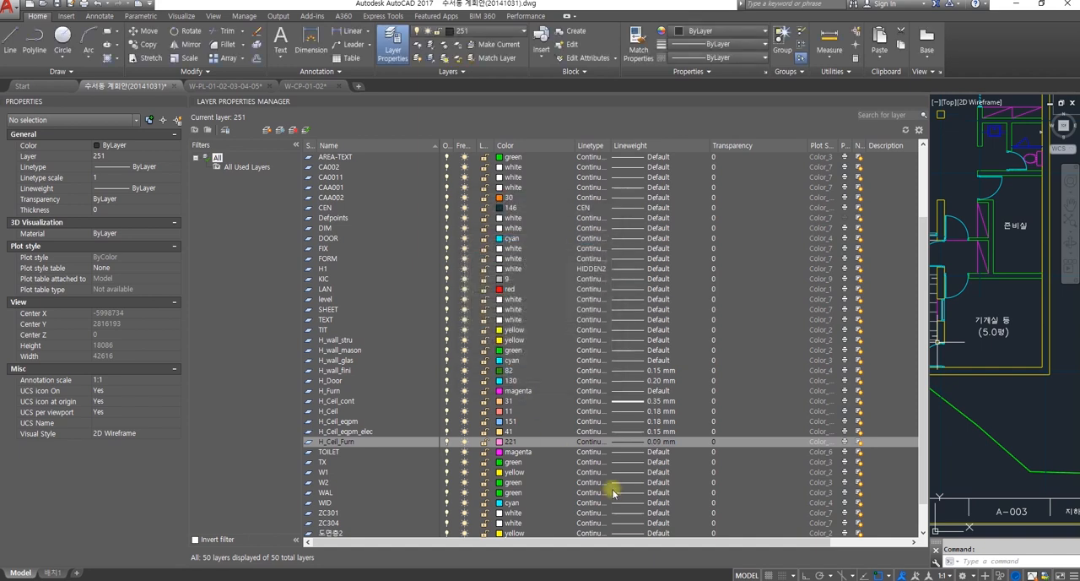
Step: Create a new layer named H_Ceil_text from the H_Ceil_Furn layer
right_click(338, 443)
click(387, 205)
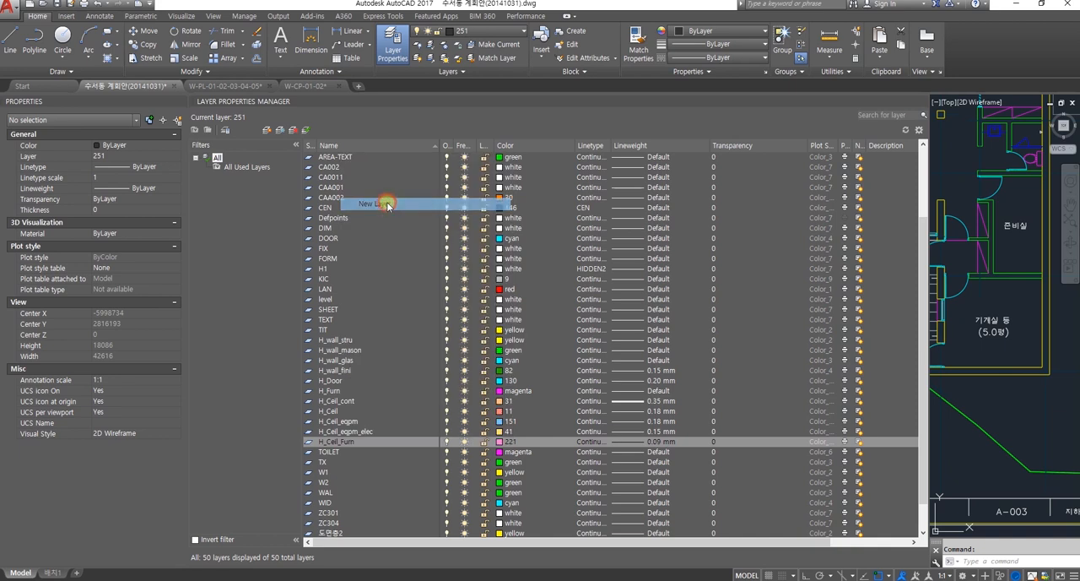
text(H)
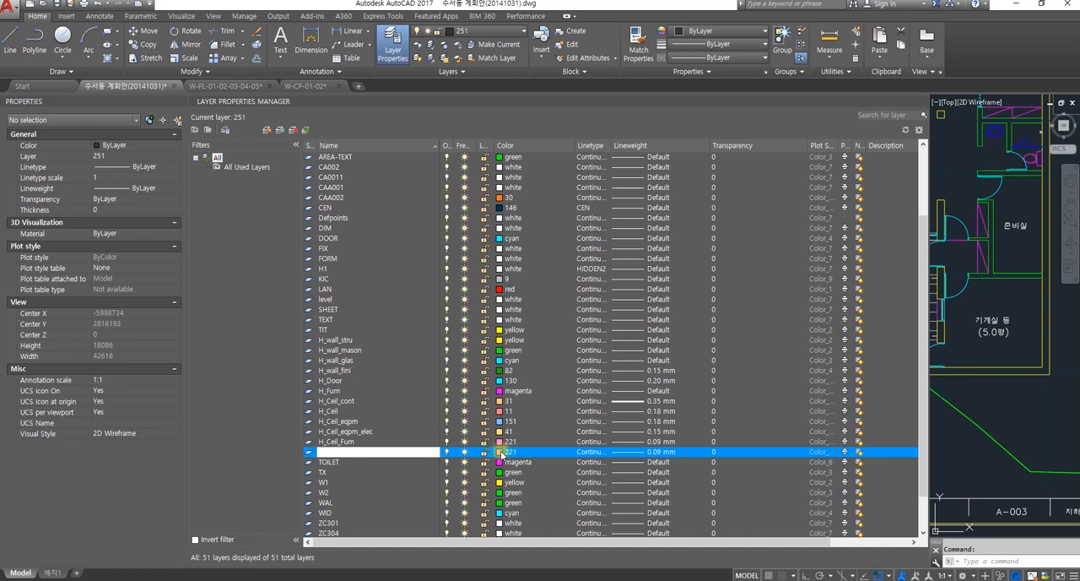
Step: Set the color of the H_Ceil_text layer to index color 130
click(501, 453)
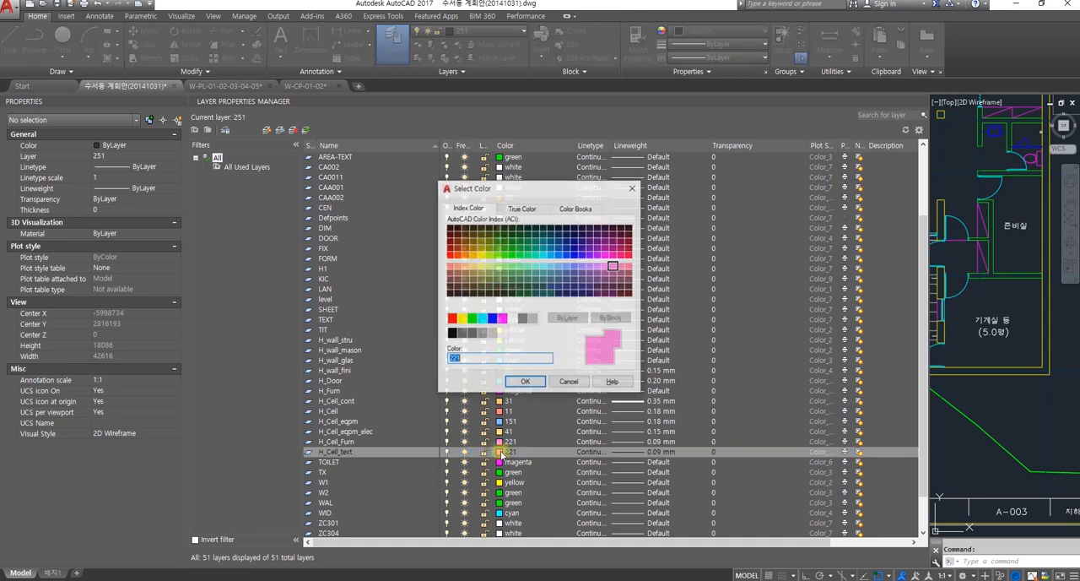
click(547, 255)
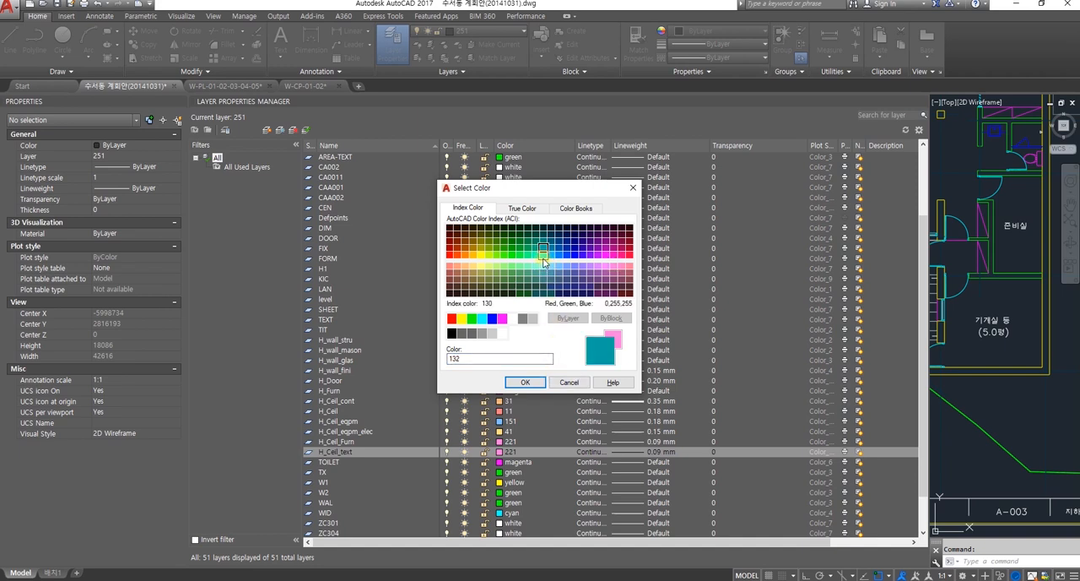
click(543, 253)
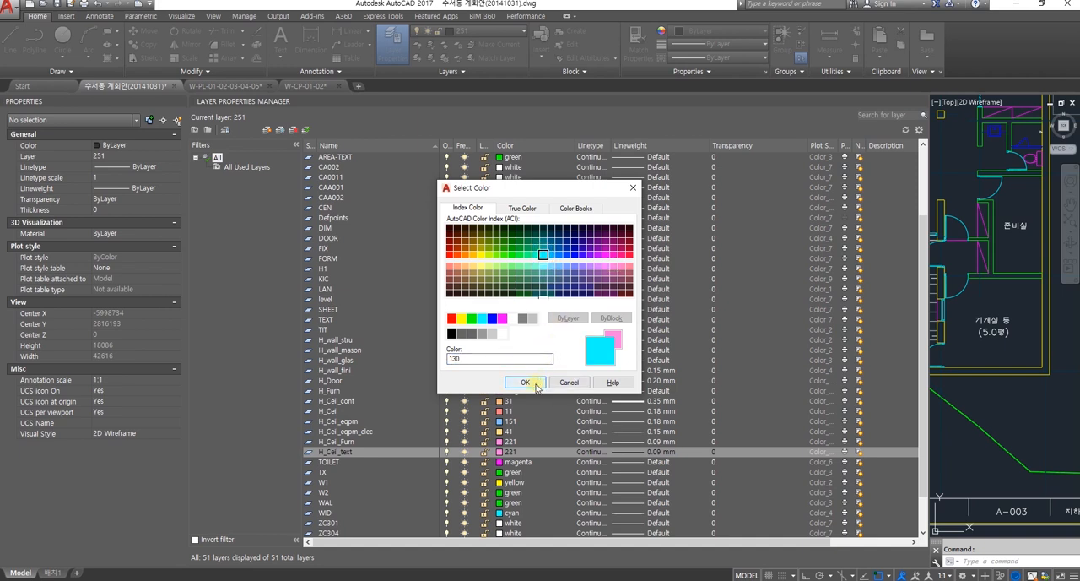
click(536, 385)
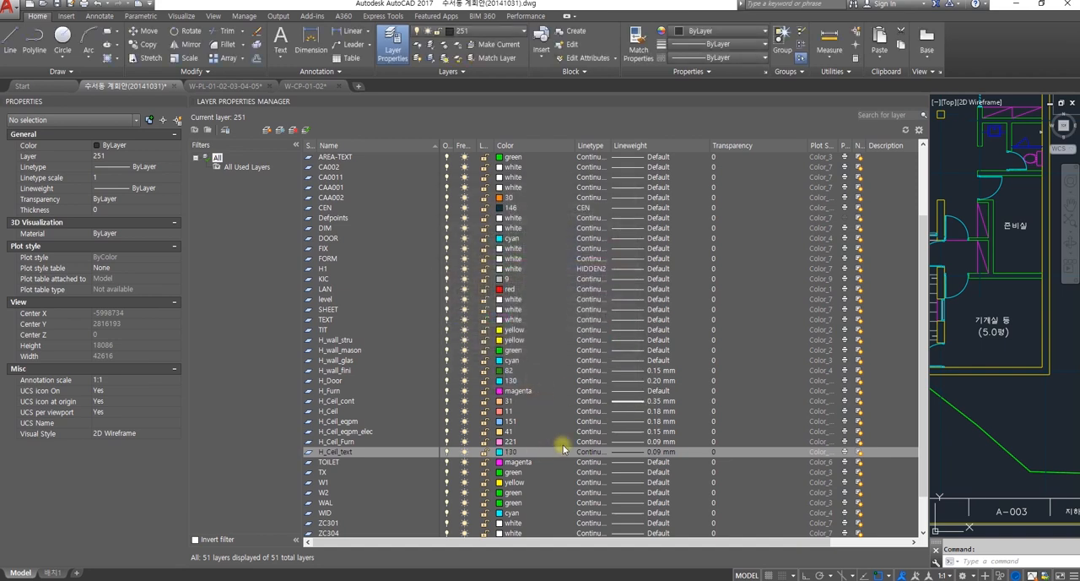
Step: Give the H_Ceil_text layer index color 140 and a lineweight of 0.15 mm
scroll(519, 454, down, 1)
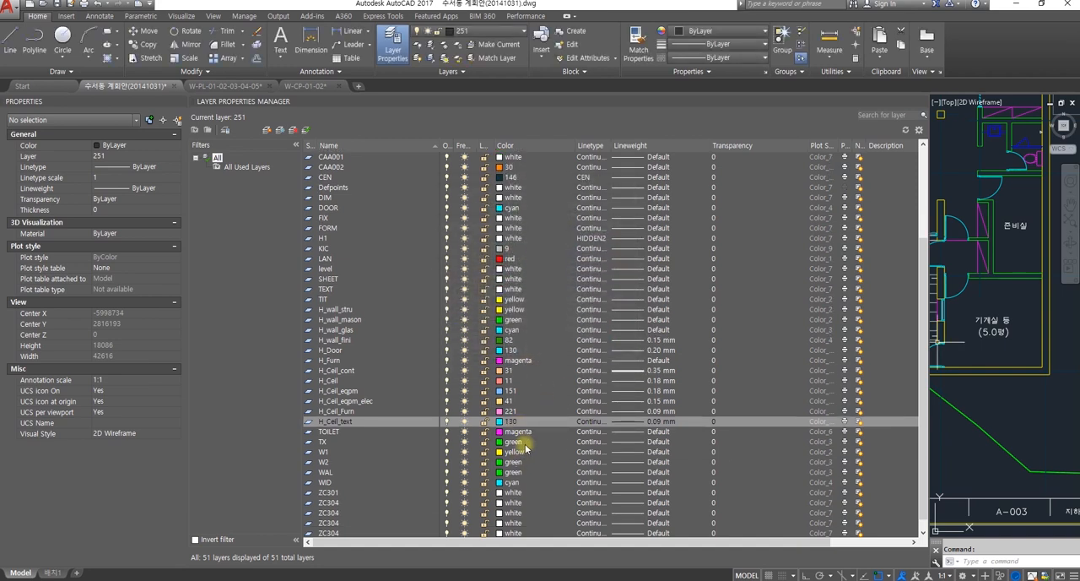
click(498, 422)
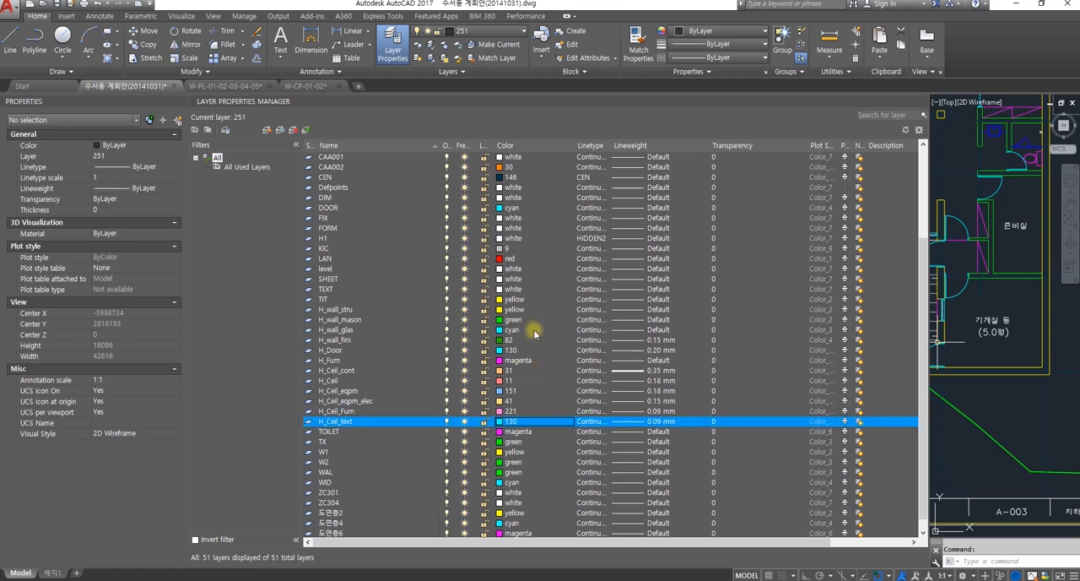
click(512, 421)
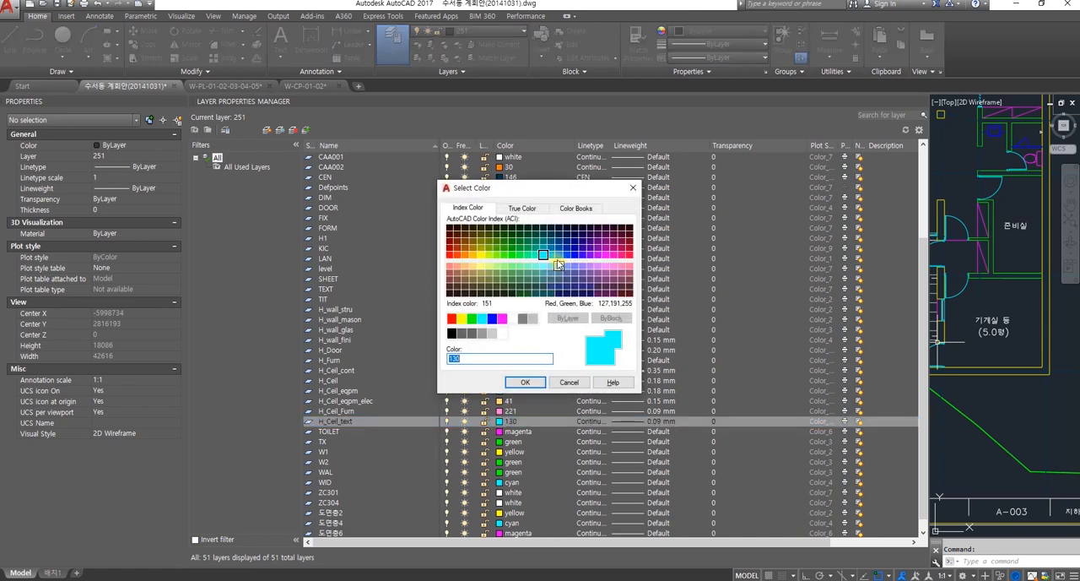
click(553, 256)
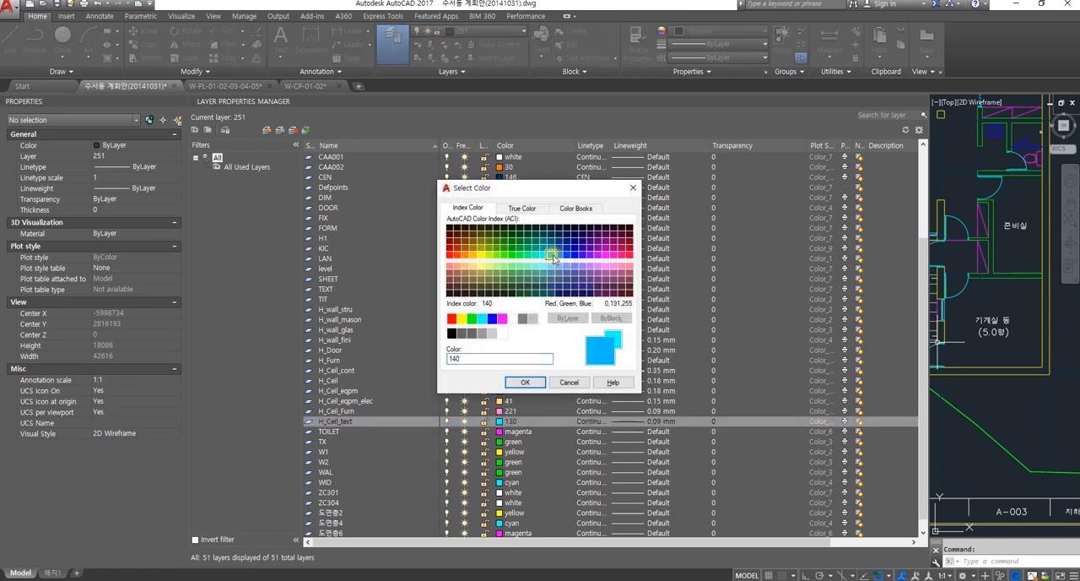
click(525, 381)
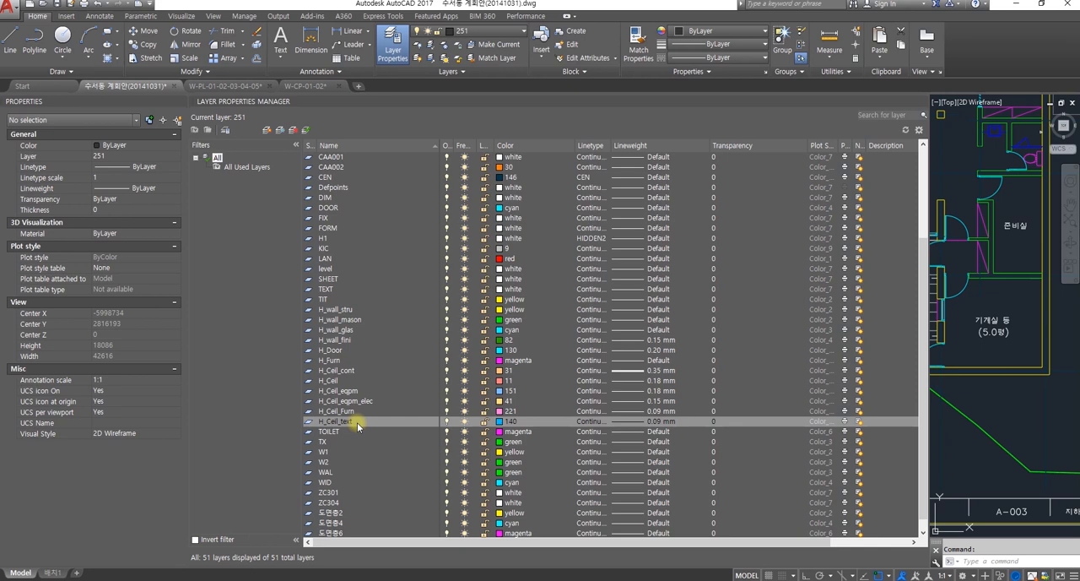
click(639, 423)
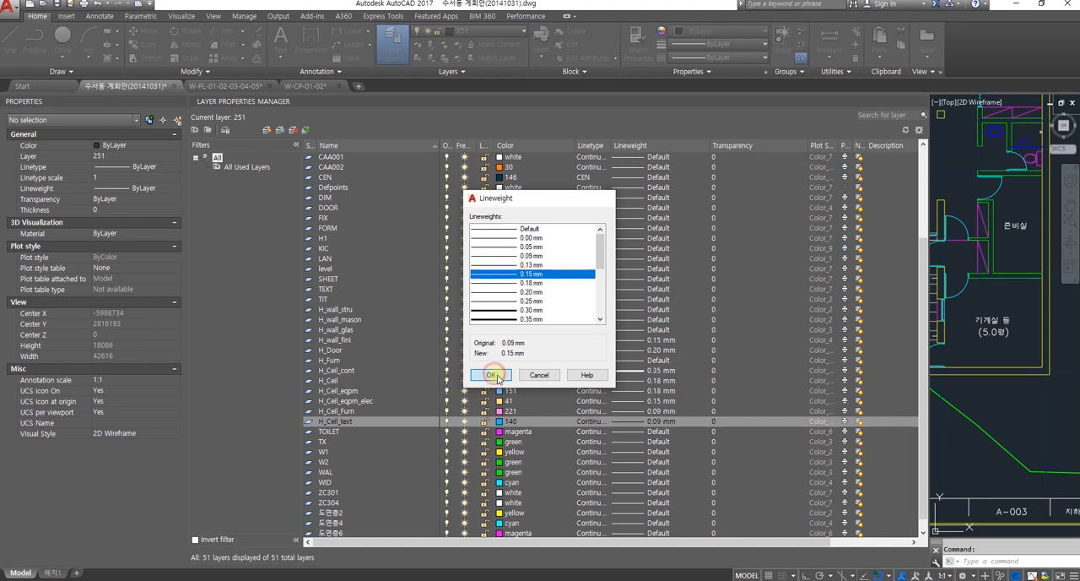
click(489, 374)
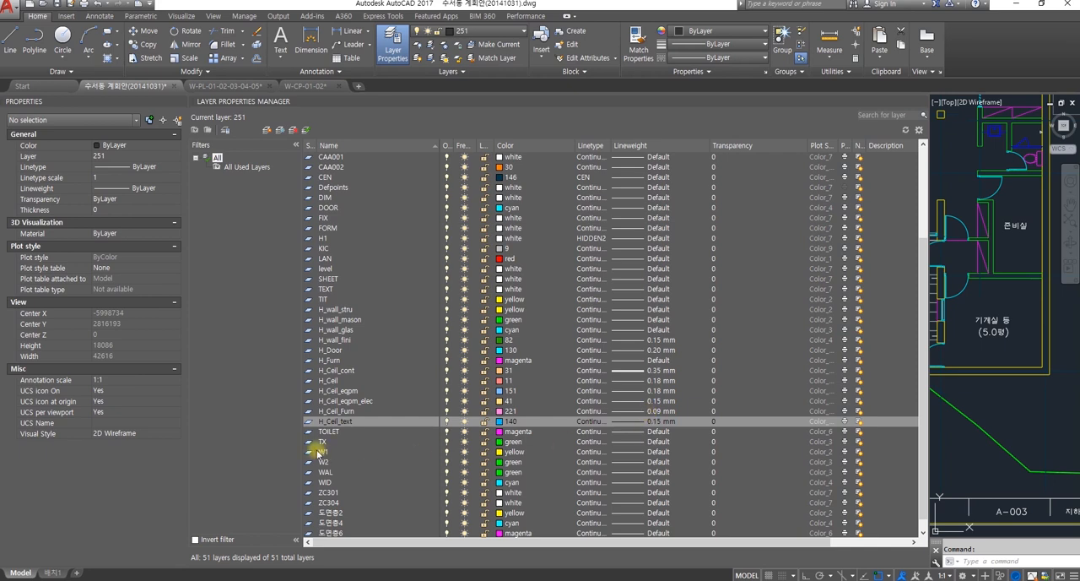
right_click(333, 427)
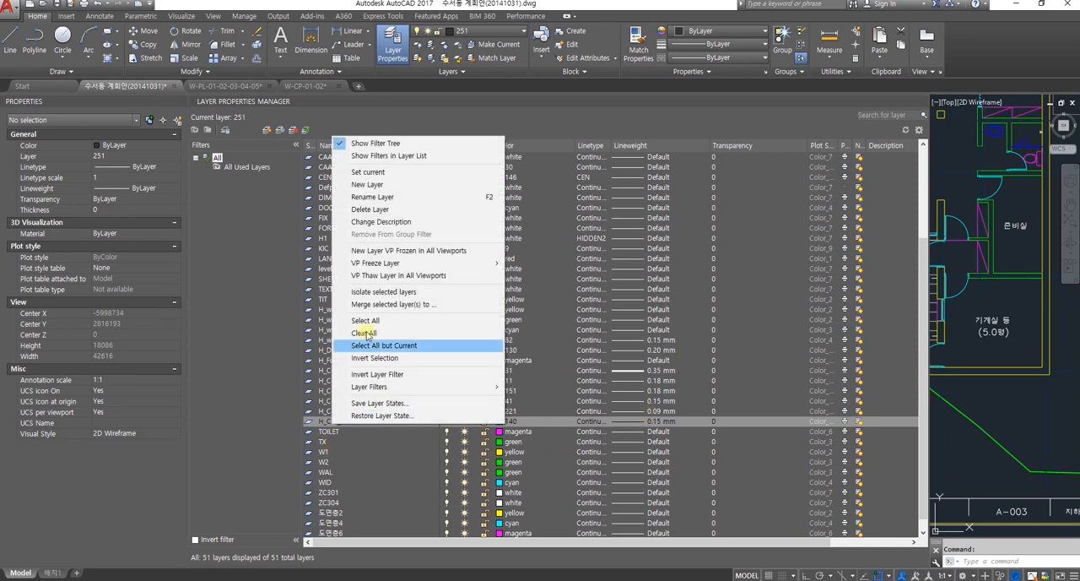
click(379, 196)
key(BackSpace)
key(Escape)
Step: Create a new layer named H_Ceil_dim from the H_Ceil_text layer and give it index color 141
right_click(377, 422)
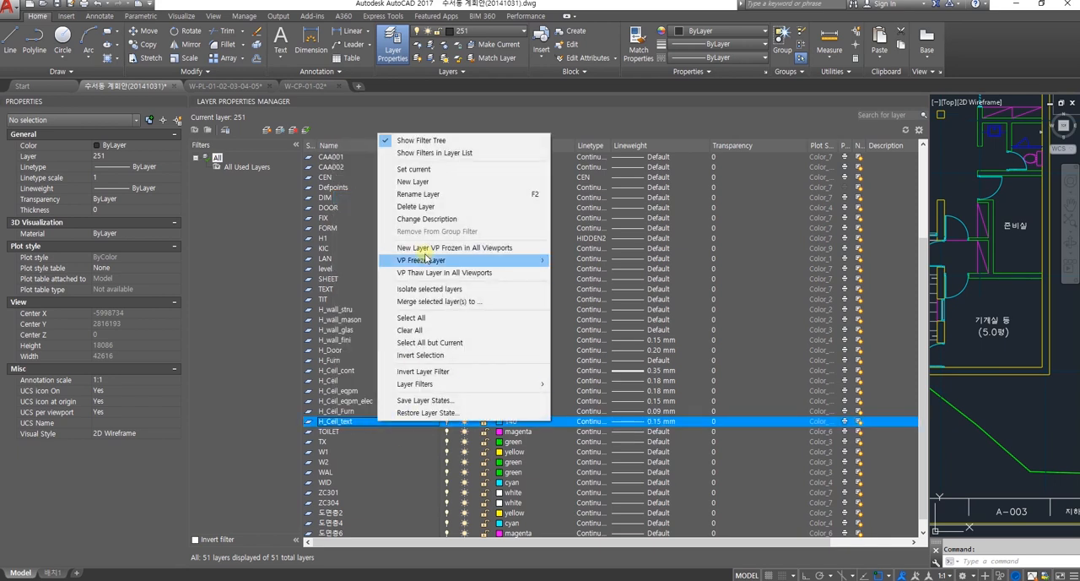
click(418, 182)
text(H_Ceil_dim)
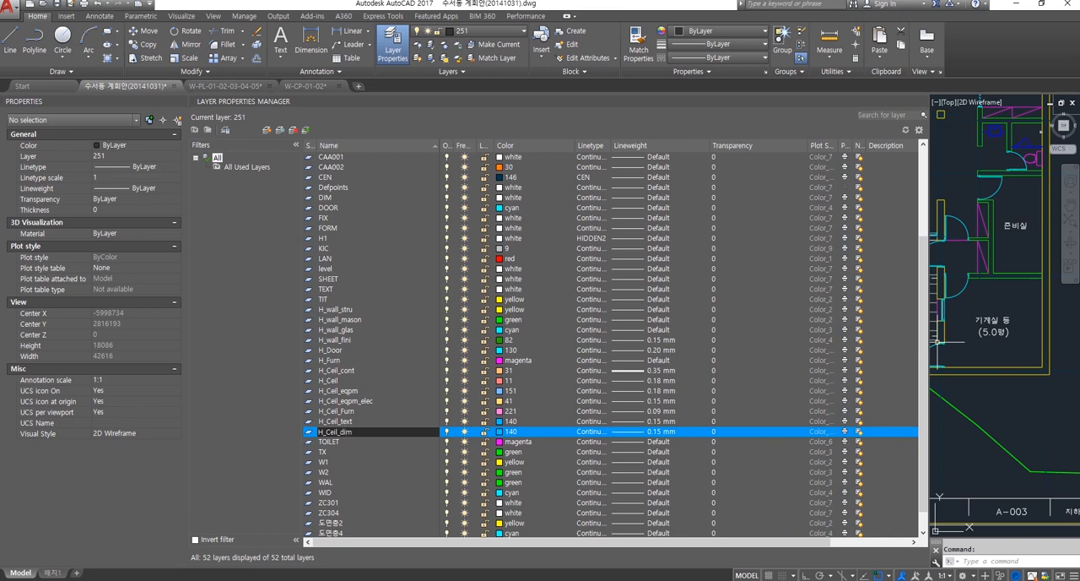
click(500, 432)
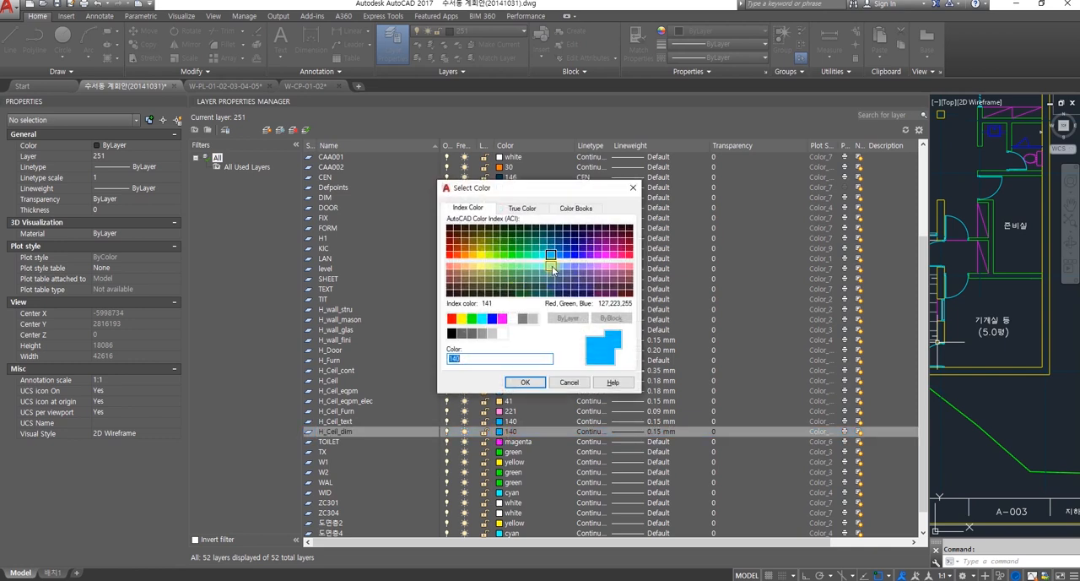
click(550, 255)
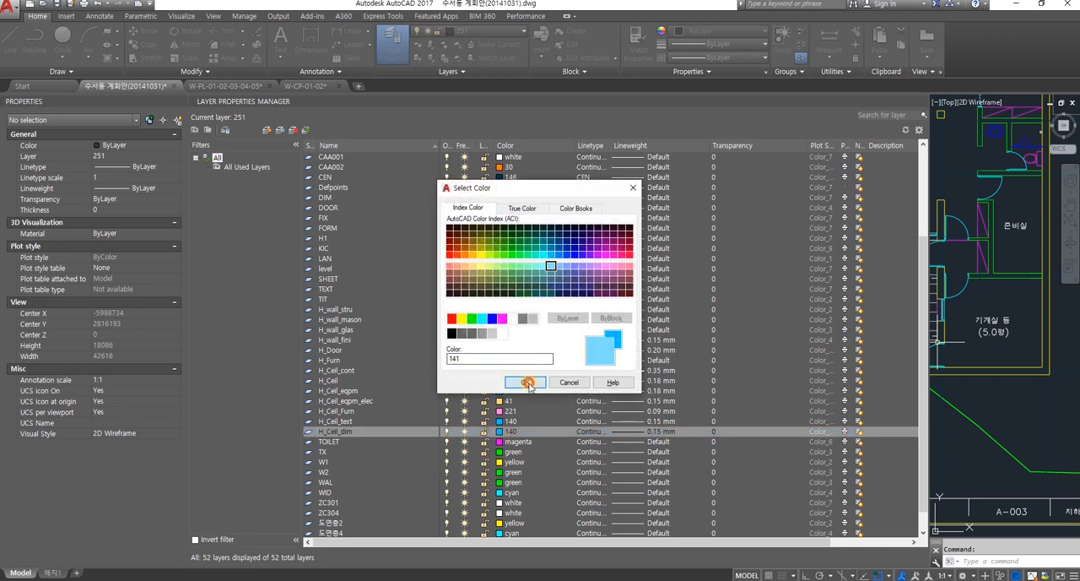
click(525, 382)
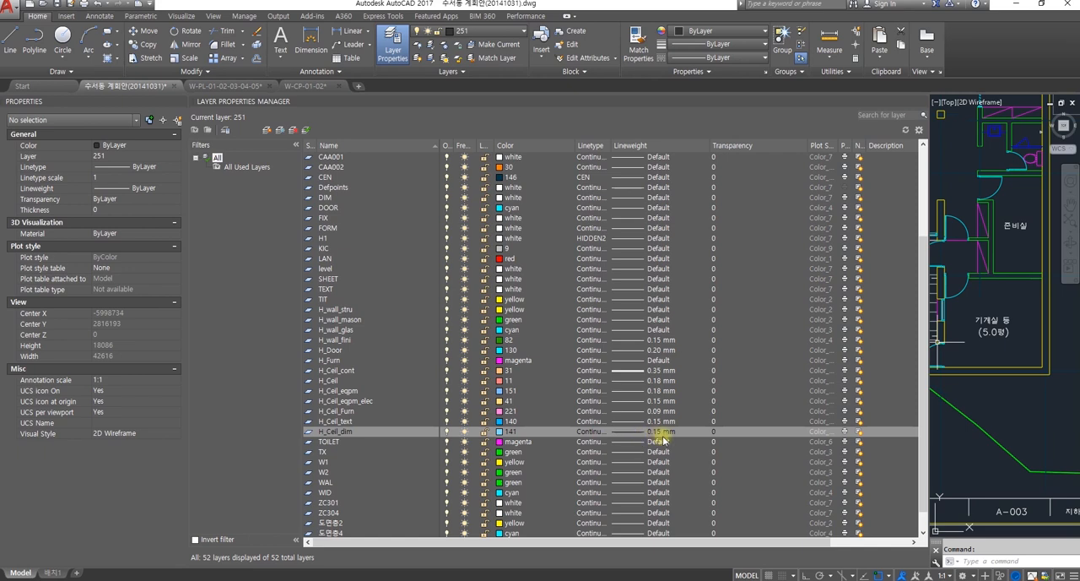
Step: Review the ceiling layers one by one, from H_Ceil_cont through H_Ceil_dim, in the layer list
click(341, 371)
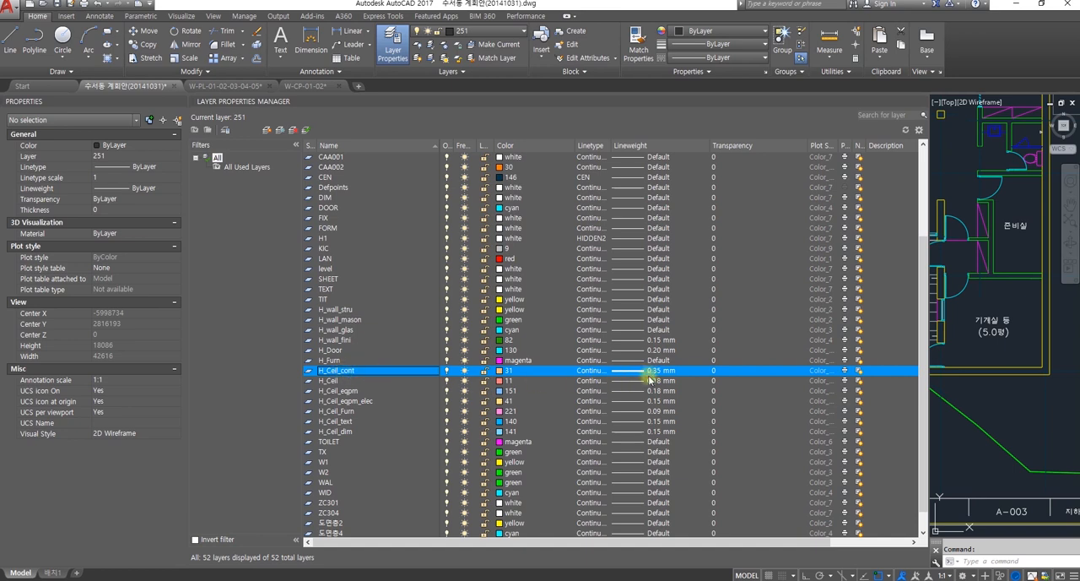
click(333, 380)
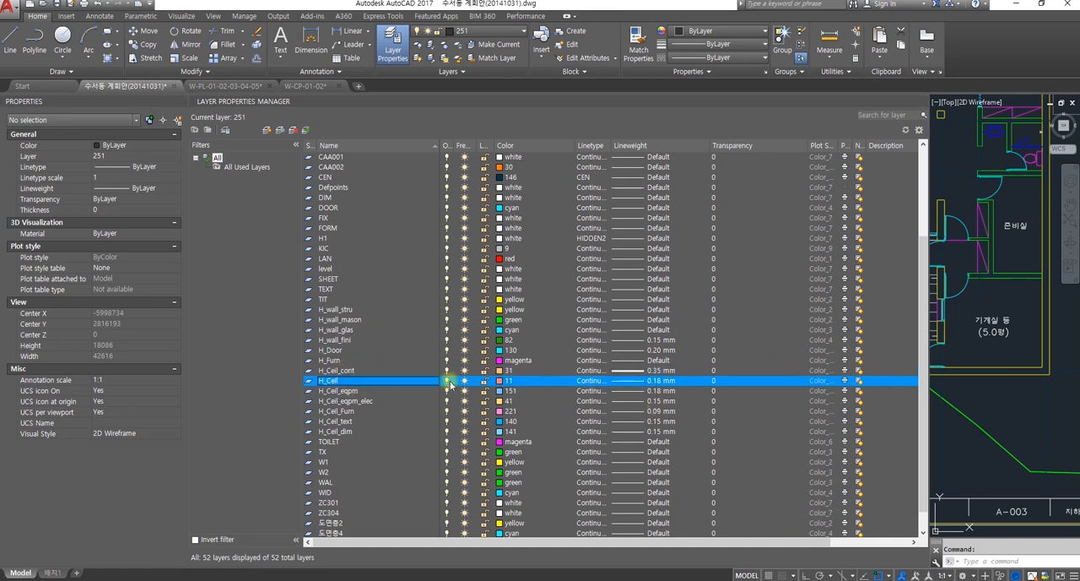
click(352, 391)
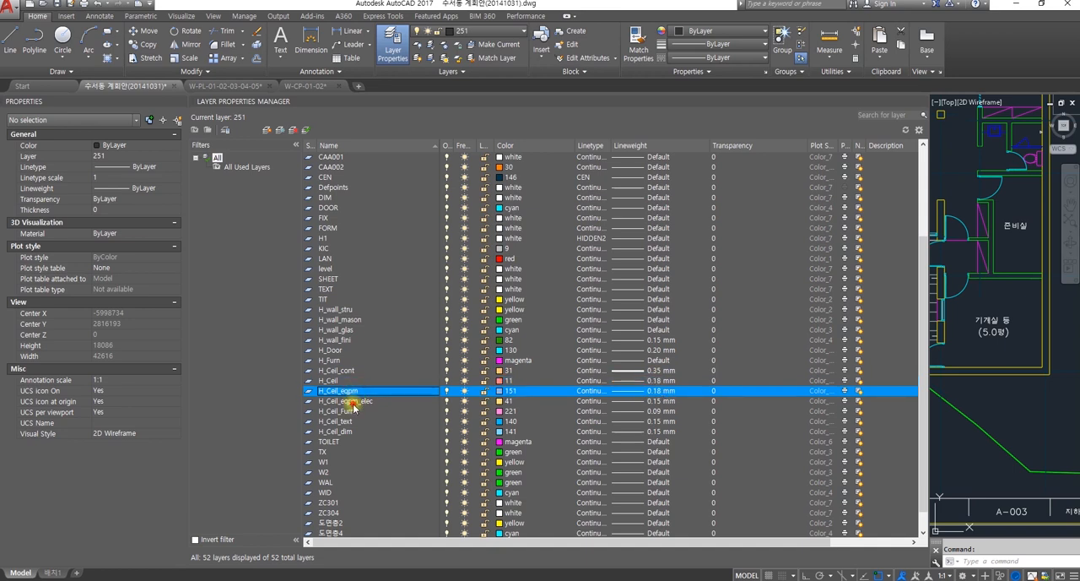
click(346, 411)
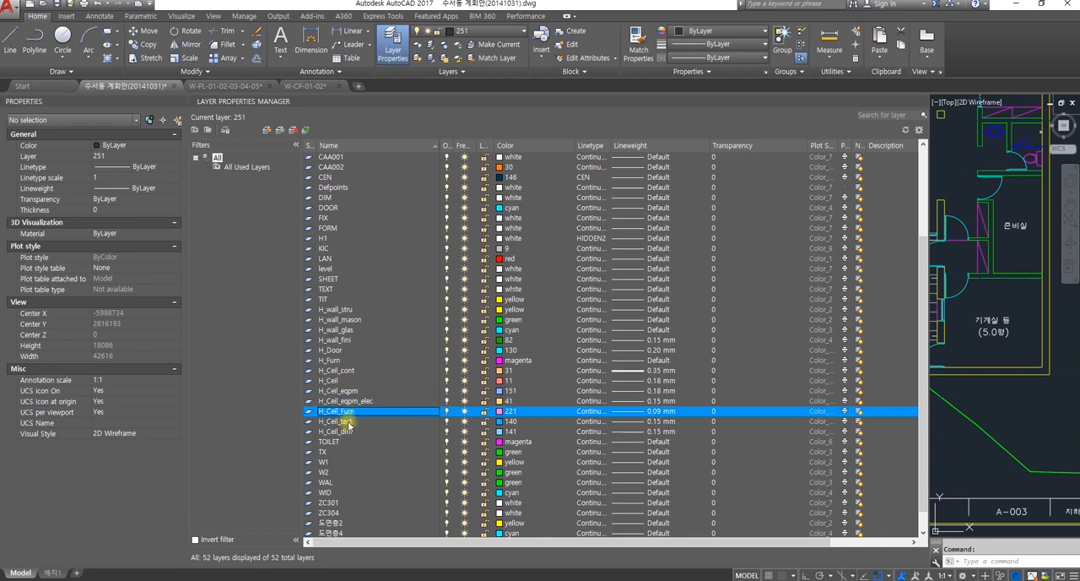
click(348, 421)
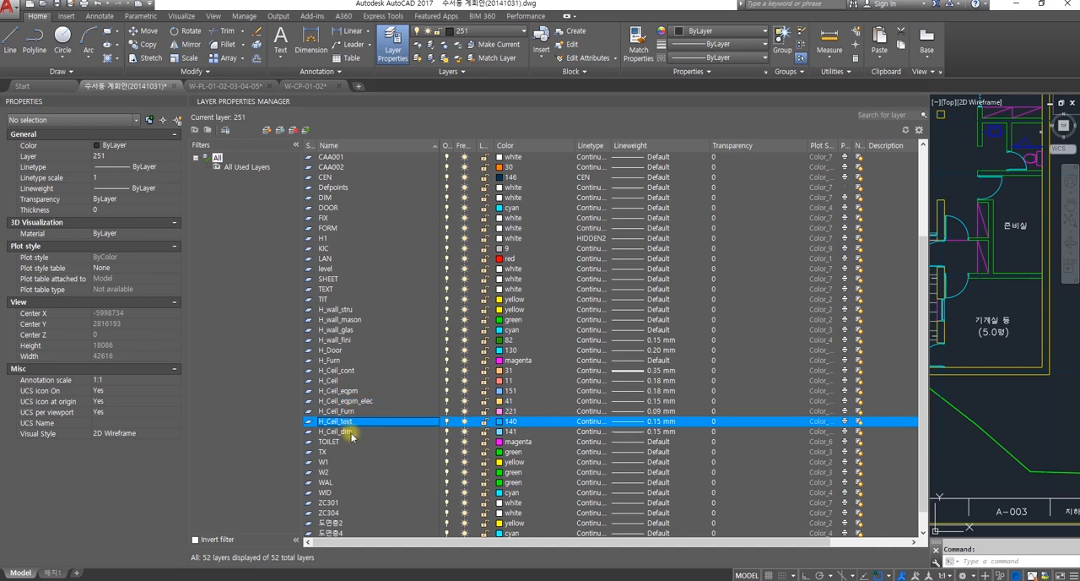
click(349, 433)
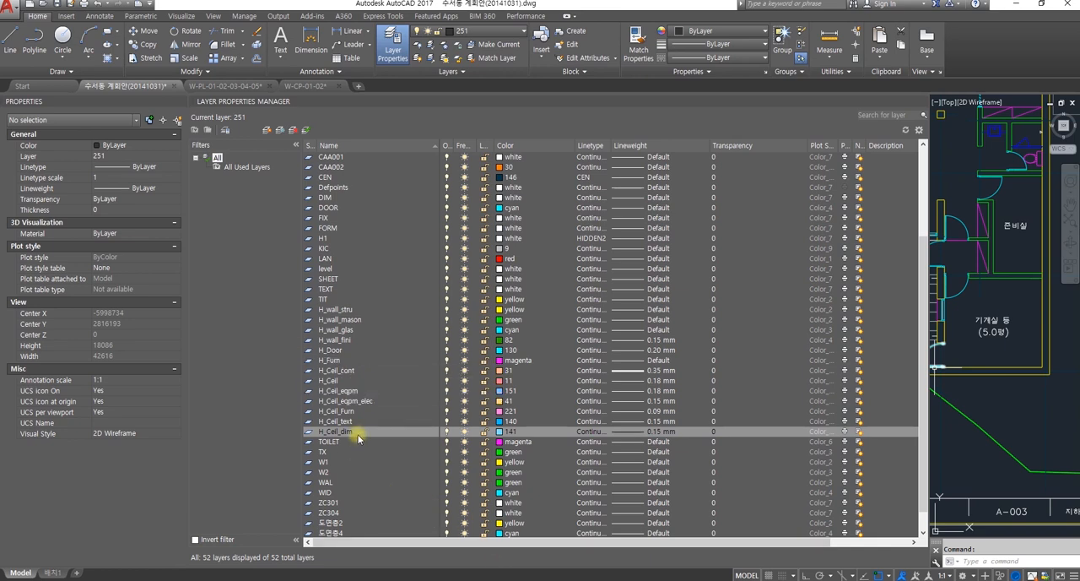
Step: Create a new layer named H_Hach from the H_Ceil_dim layer
scroll(355, 436, down, 1)
right_click(352, 404)
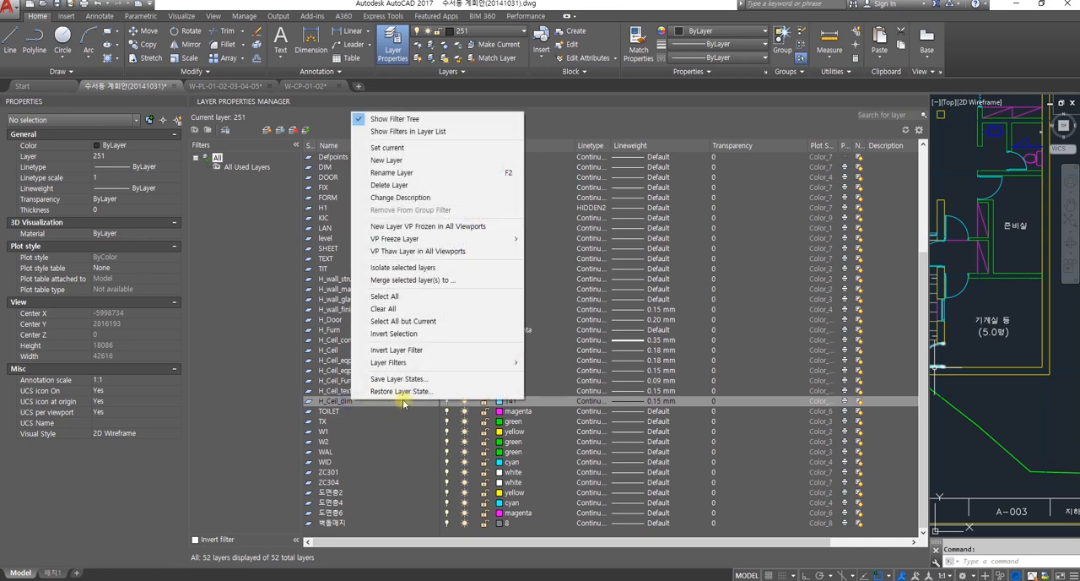
click(411, 173)
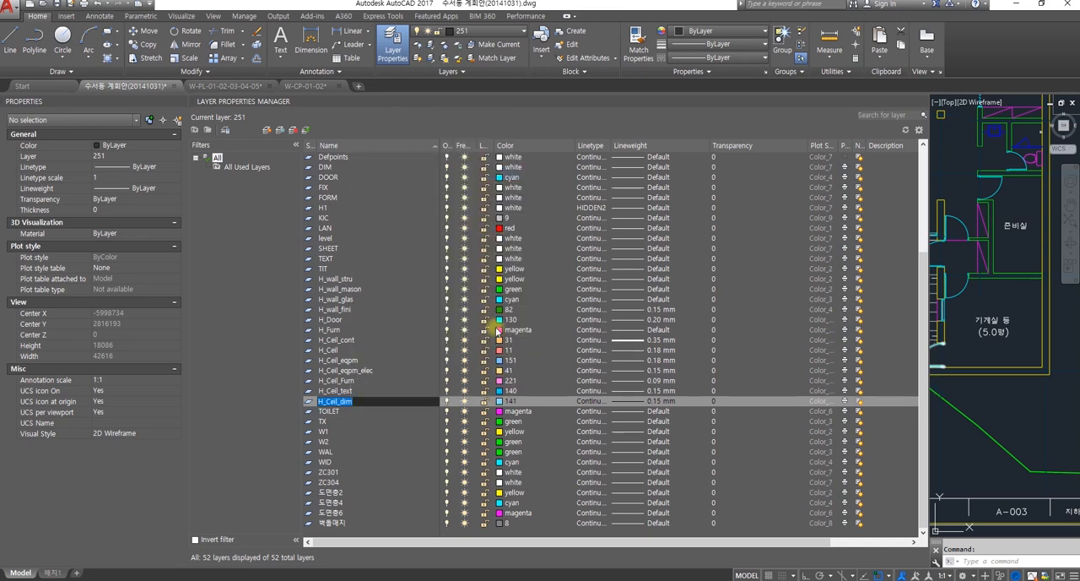
click(397, 397)
right_click(381, 398)
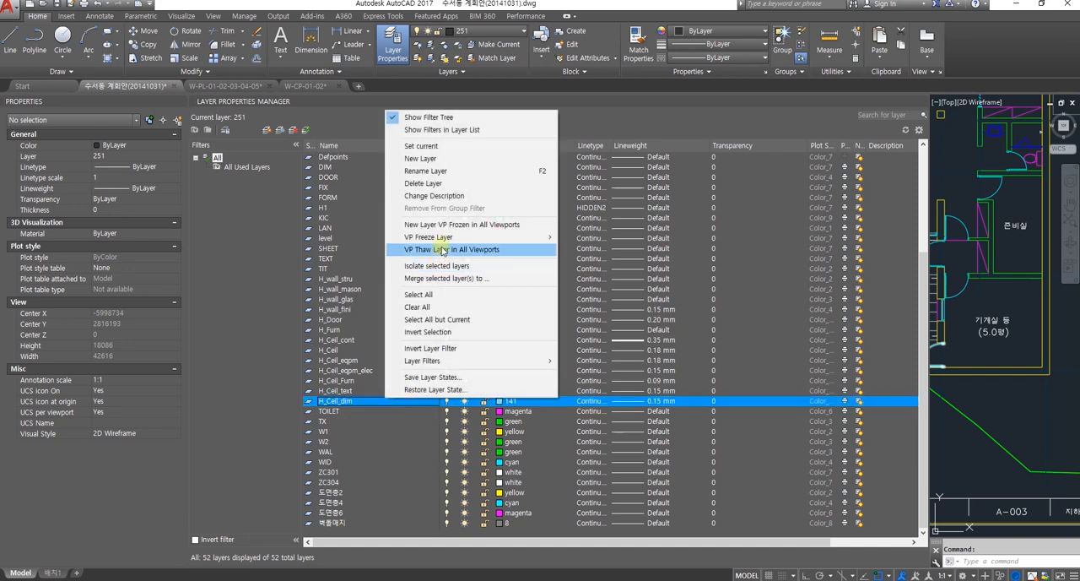
mouse_move(445, 242)
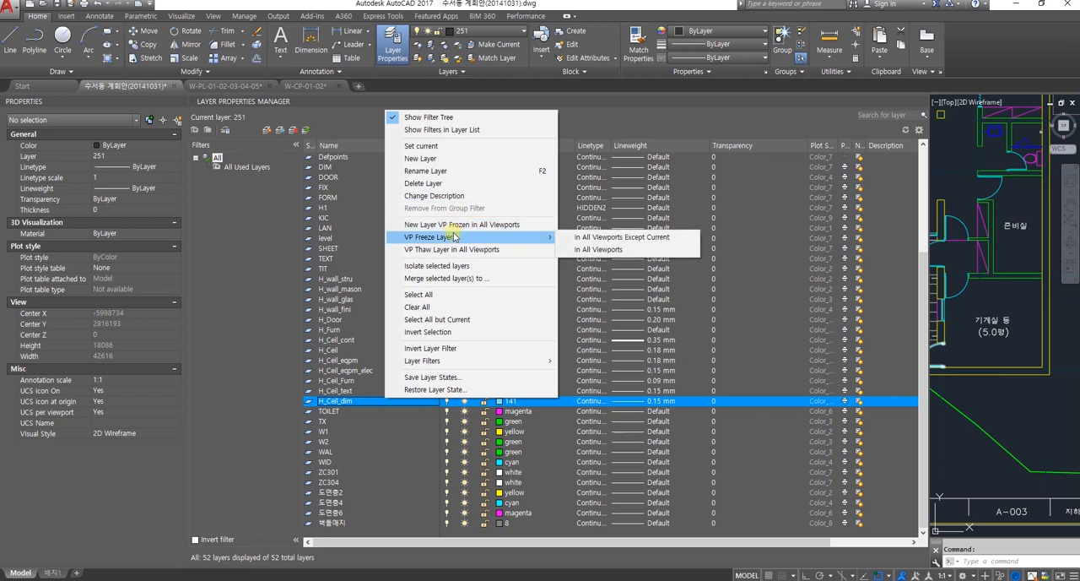
click(450, 162)
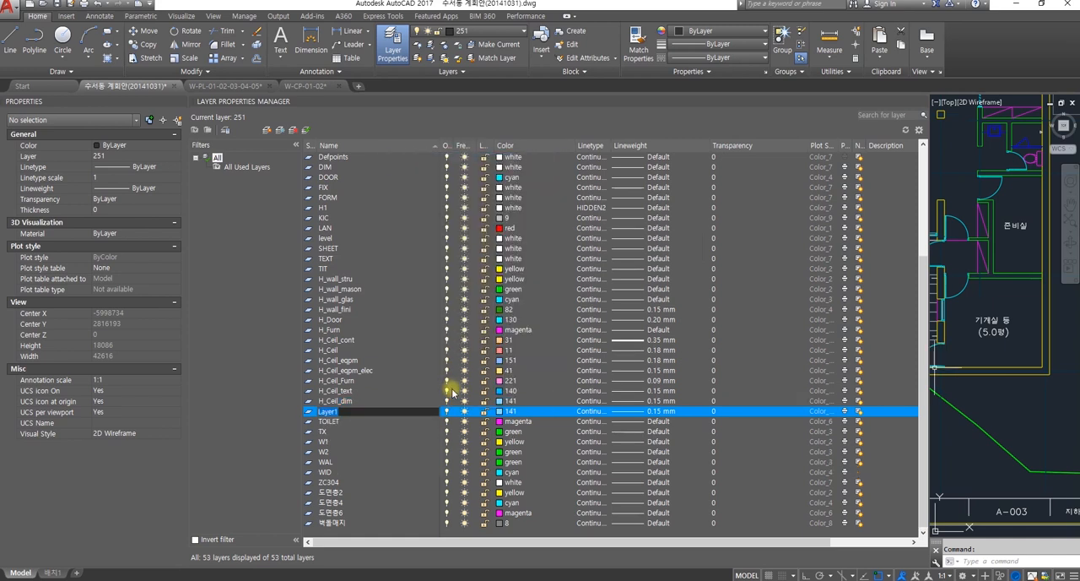
text(H_Hach)
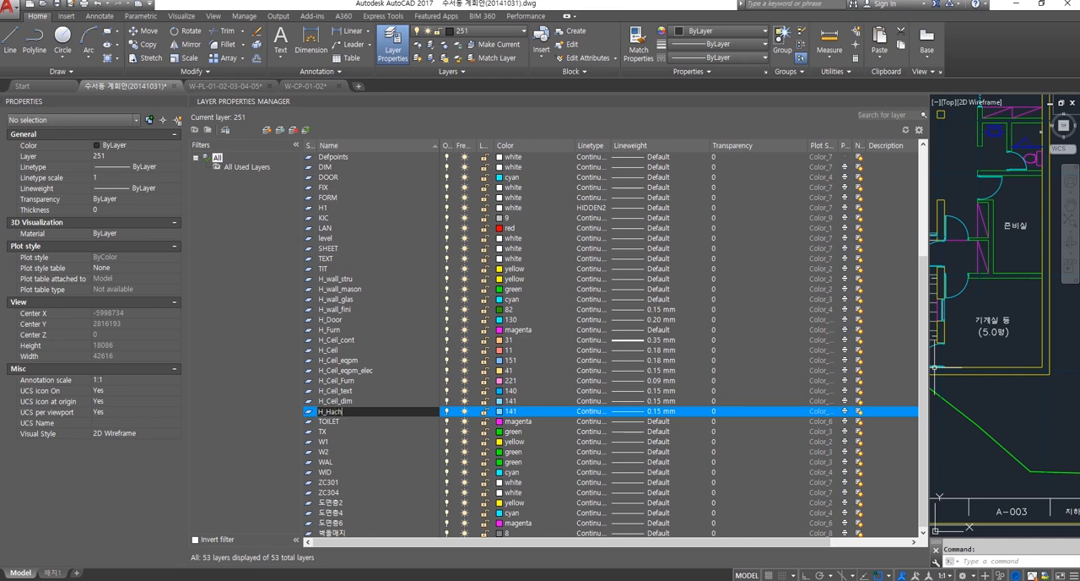
Step: Give the H_Hach layer index color 8 and a lineweight of 0.05 mm
click(500, 411)
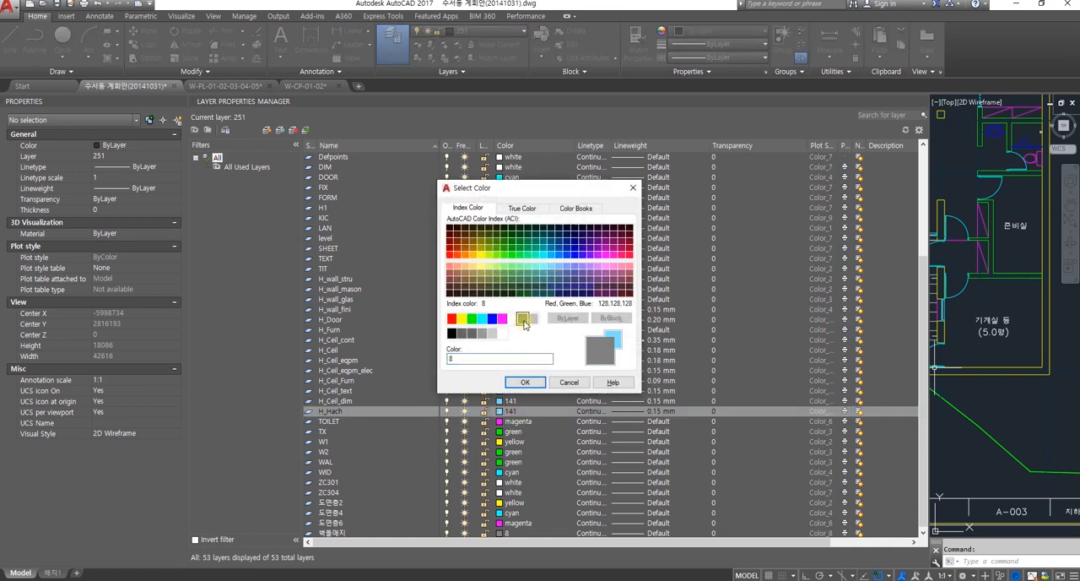
click(525, 383)
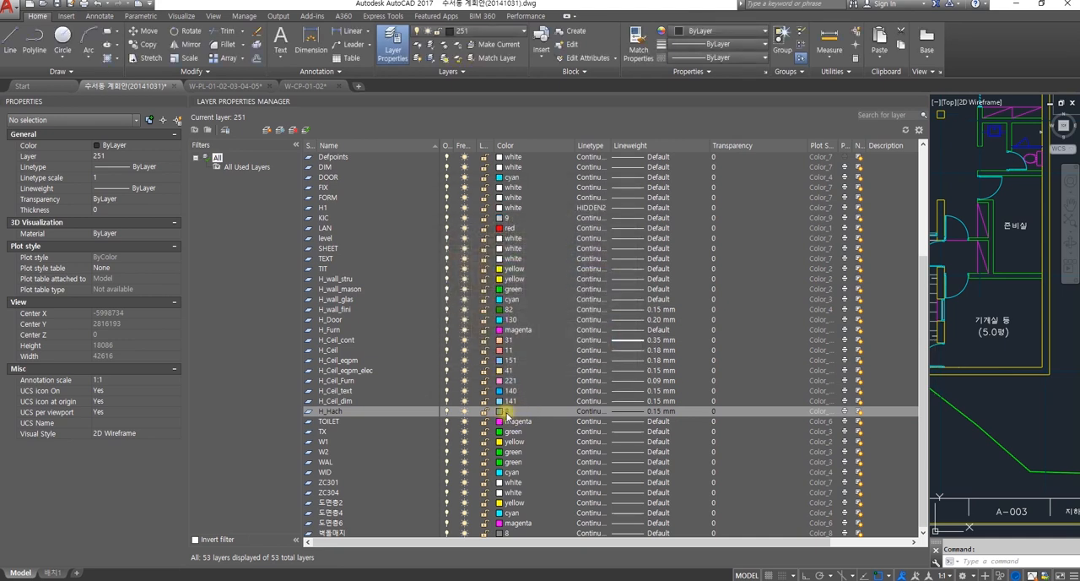
click(655, 412)
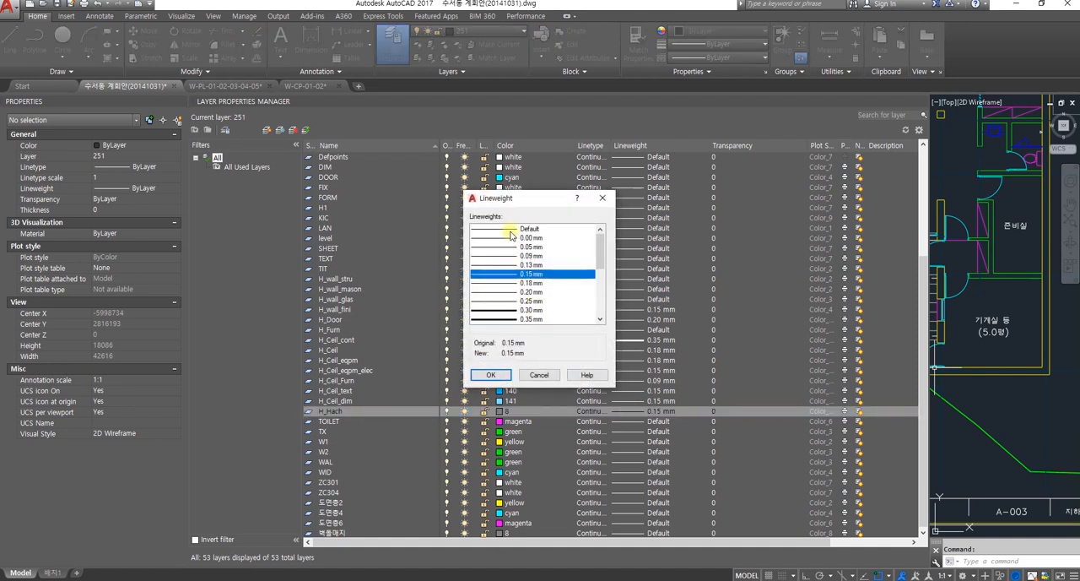
click(509, 247)
click(492, 375)
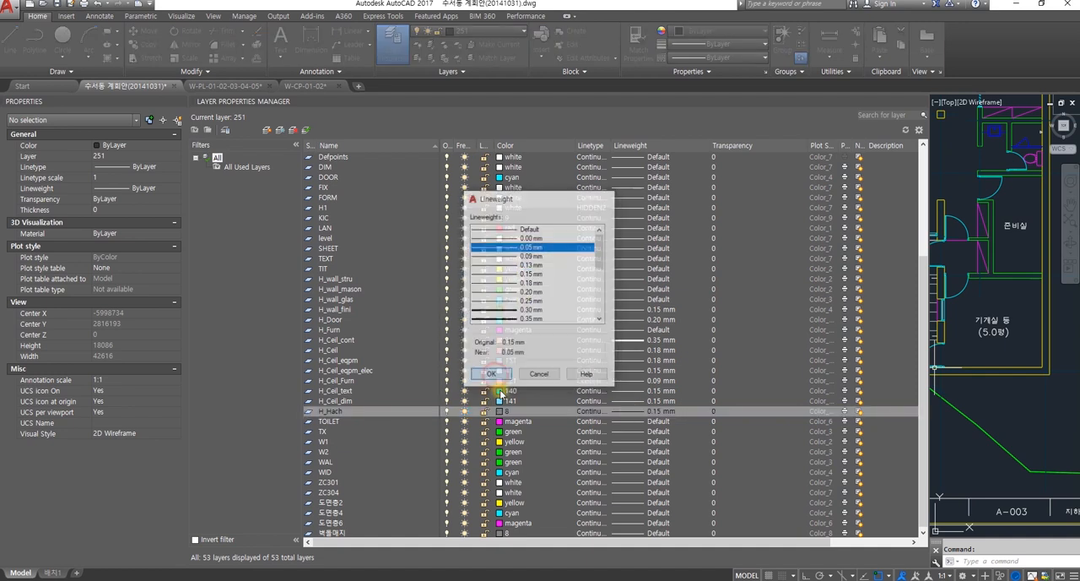
Step: Create a new layer named H_Hach_Ceil from the H_Hach layer and give it index color 33
right_click(336, 412)
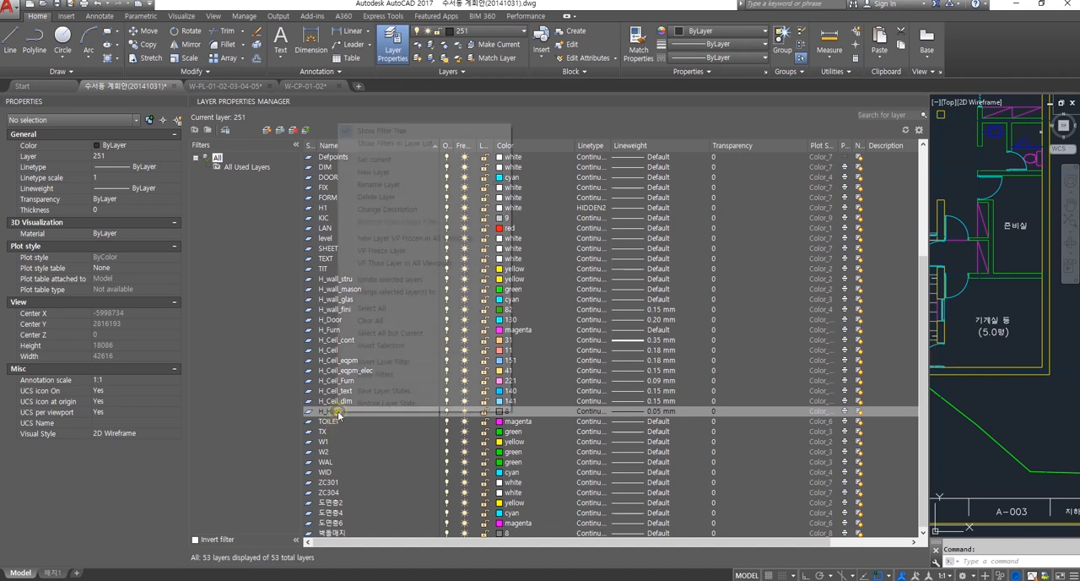
click(389, 173)
text(H_Hach_Ceil)
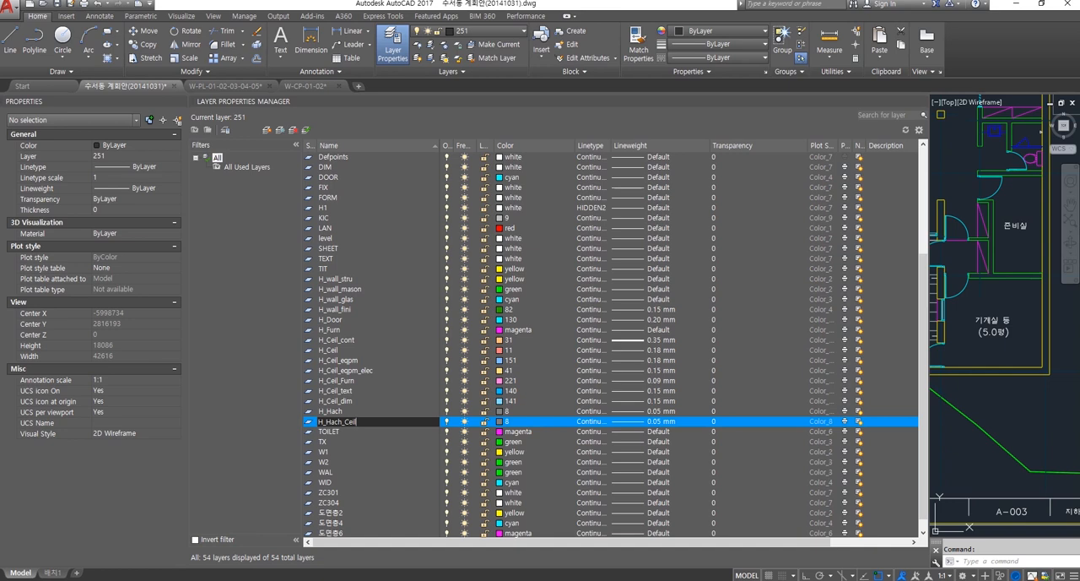
click(502, 422)
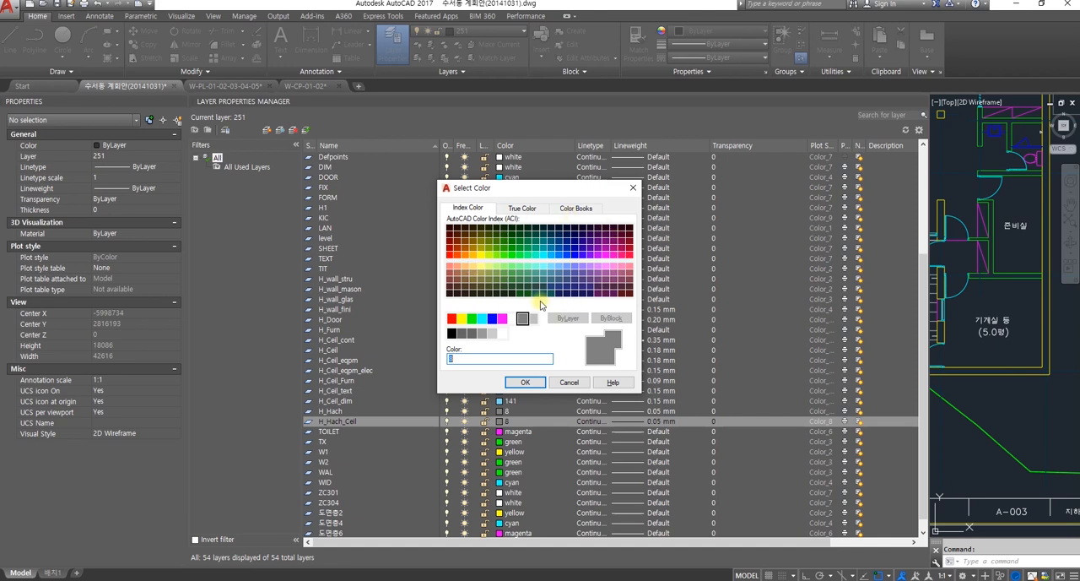
click(458, 274)
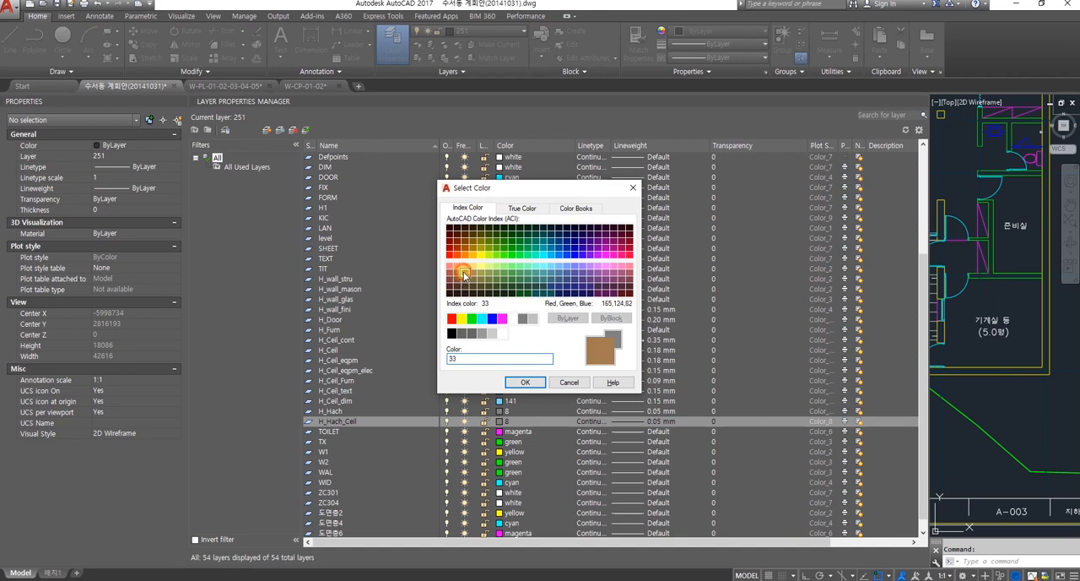
click(524, 381)
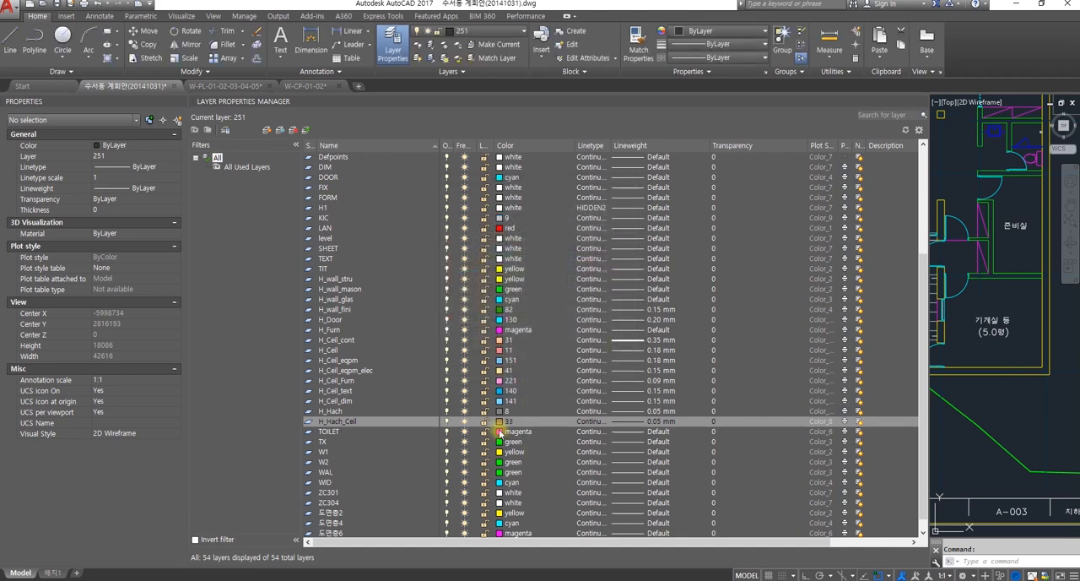
click(637, 422)
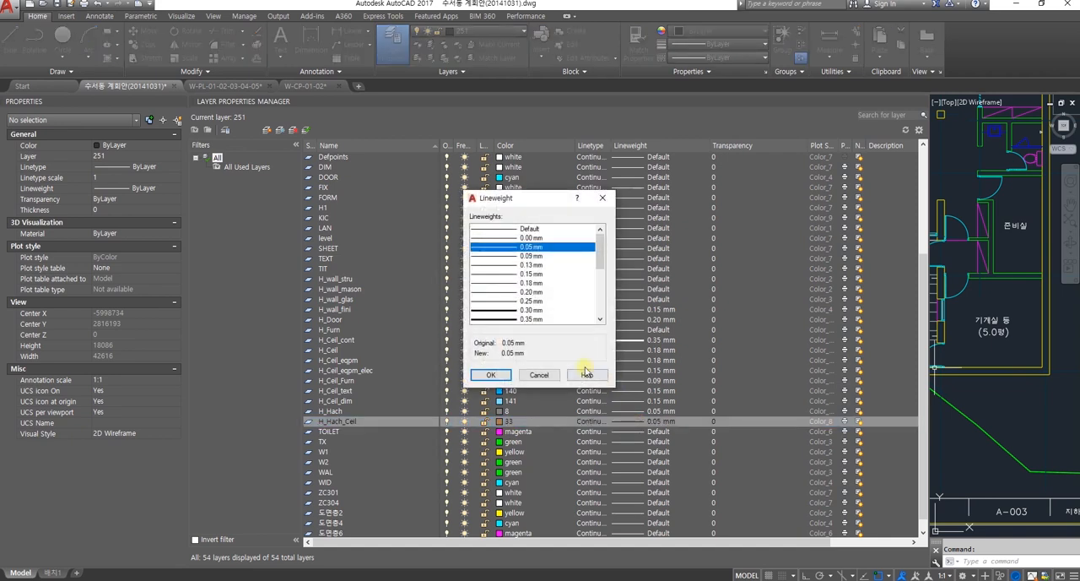
click(604, 198)
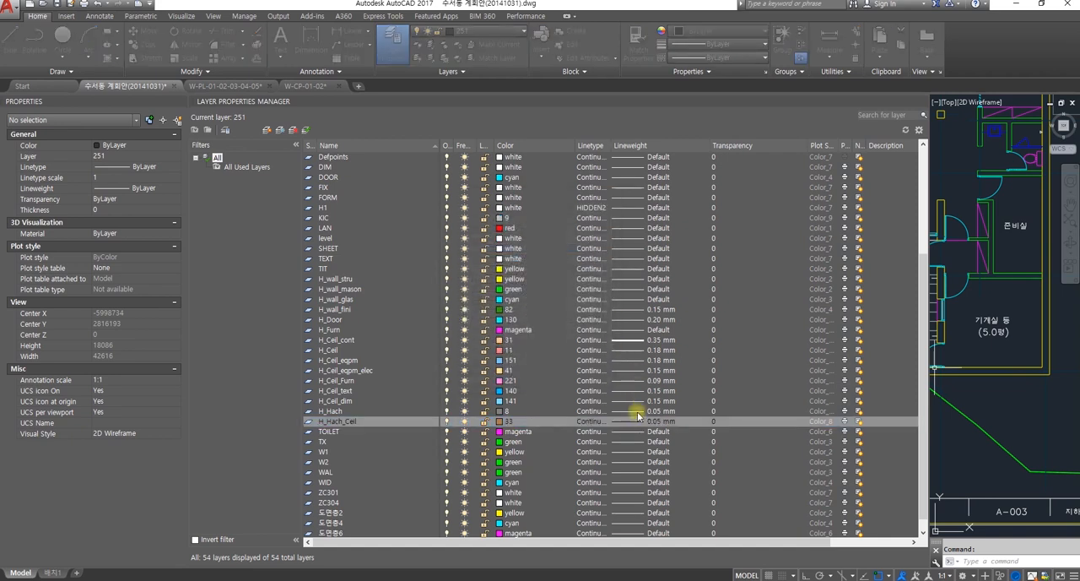
Step: Create a new layer named H_Hach_Flor from the H_Hach_Ceil layer and give it index color 53
right_click(355, 424)
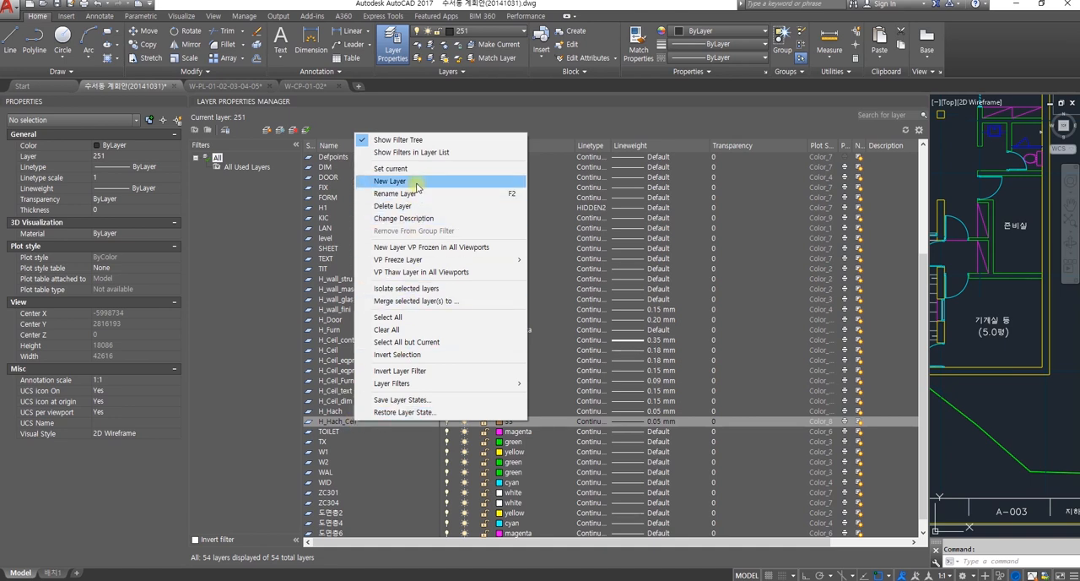
click(389, 180)
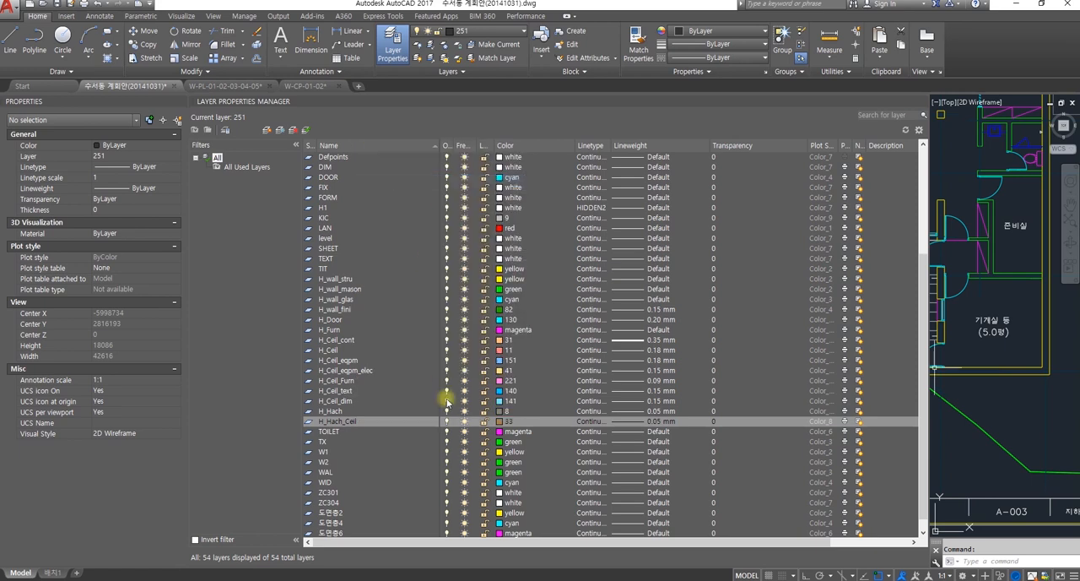
text(H)
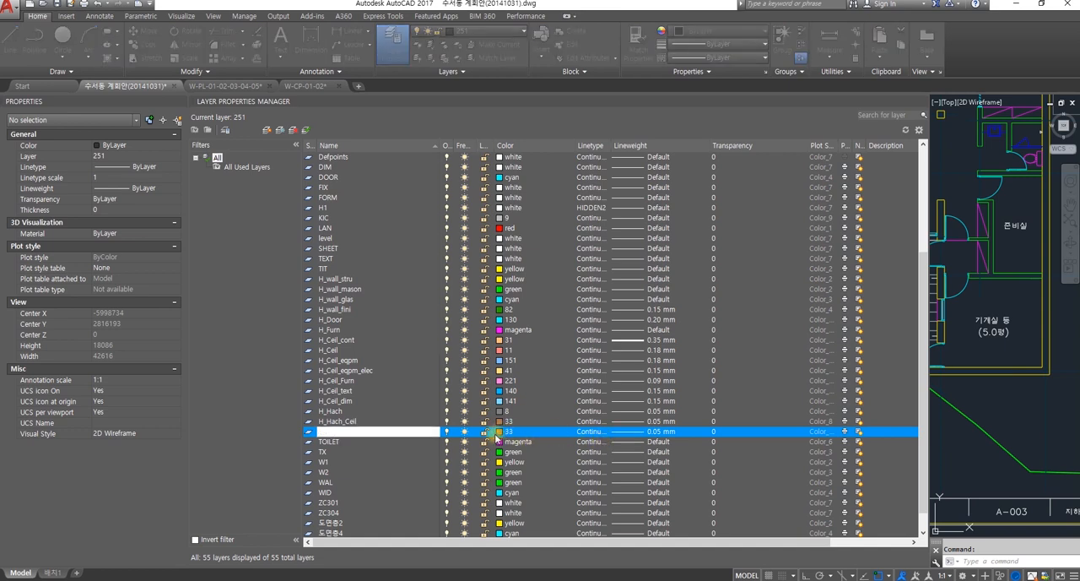
click(501, 431)
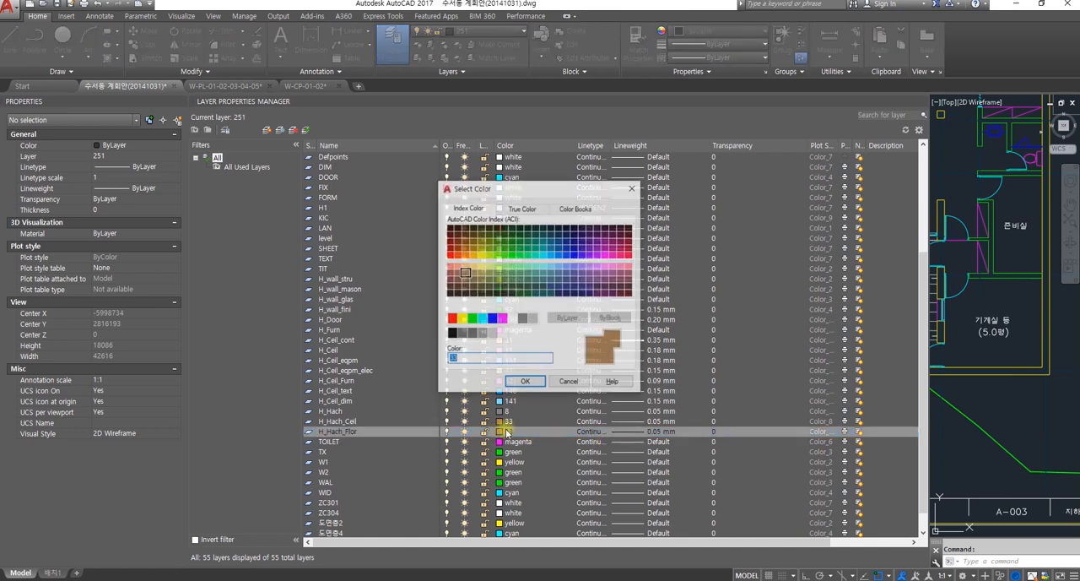
click(481, 272)
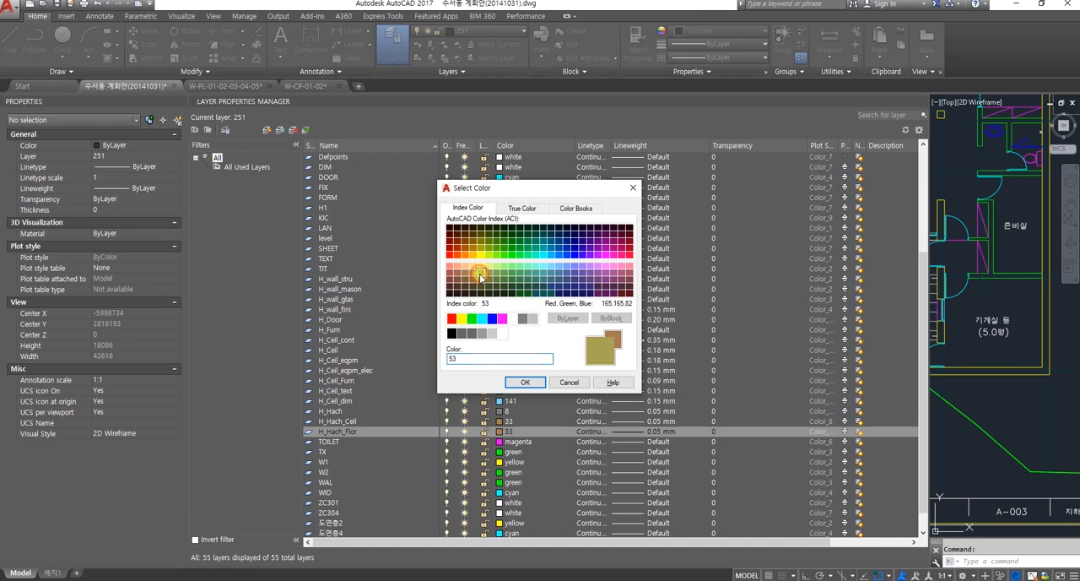
click(524, 382)
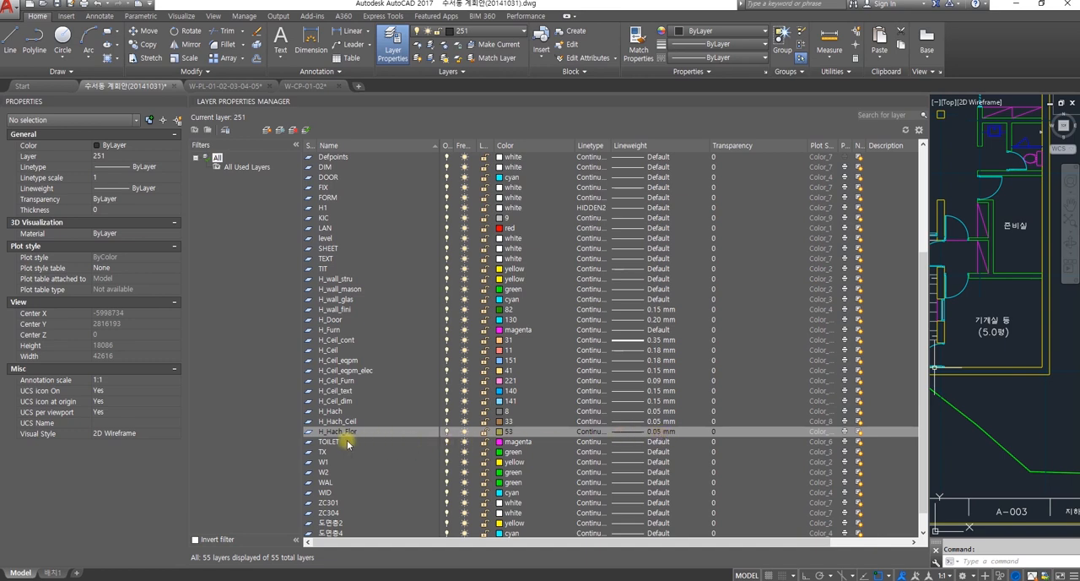
Step: Examine the floor plan's walls up close, including the wall end and door frame near the 준비실 room
scroll(377, 431, down, 1)
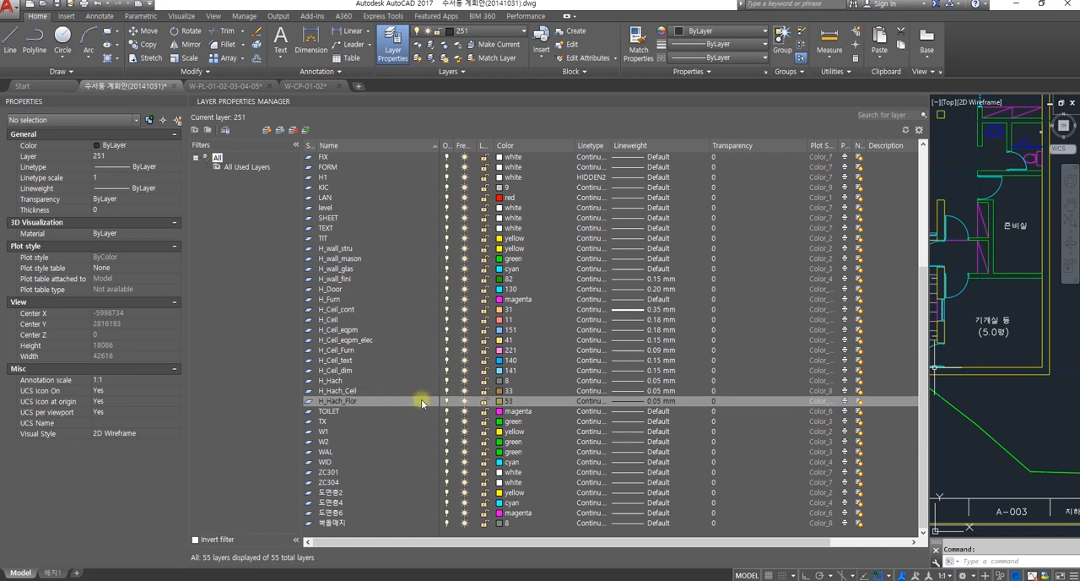
click(962, 299)
scroll(979, 338, down, 4)
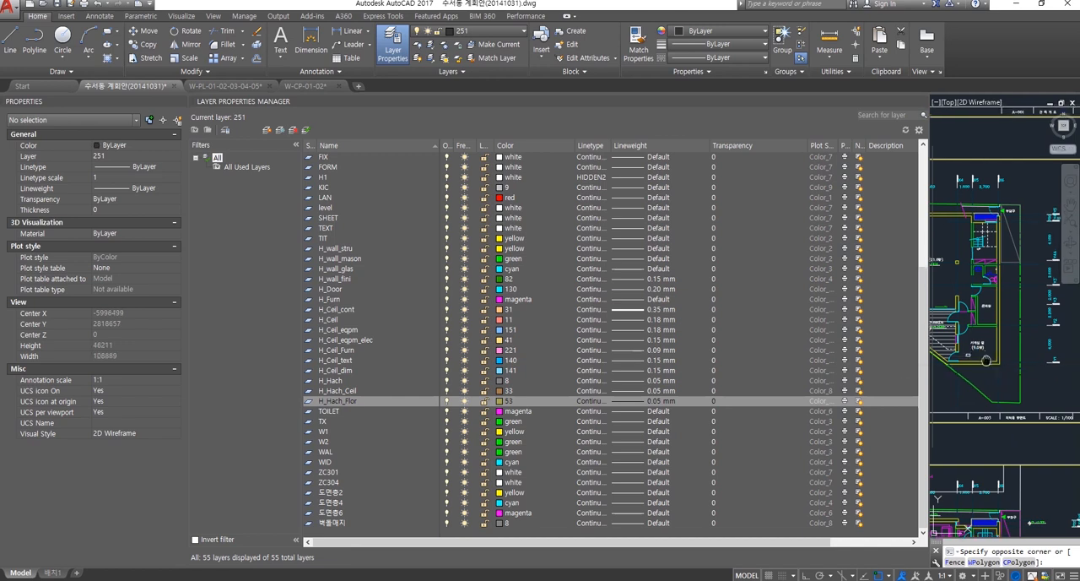
scroll(992, 372, up, 8)
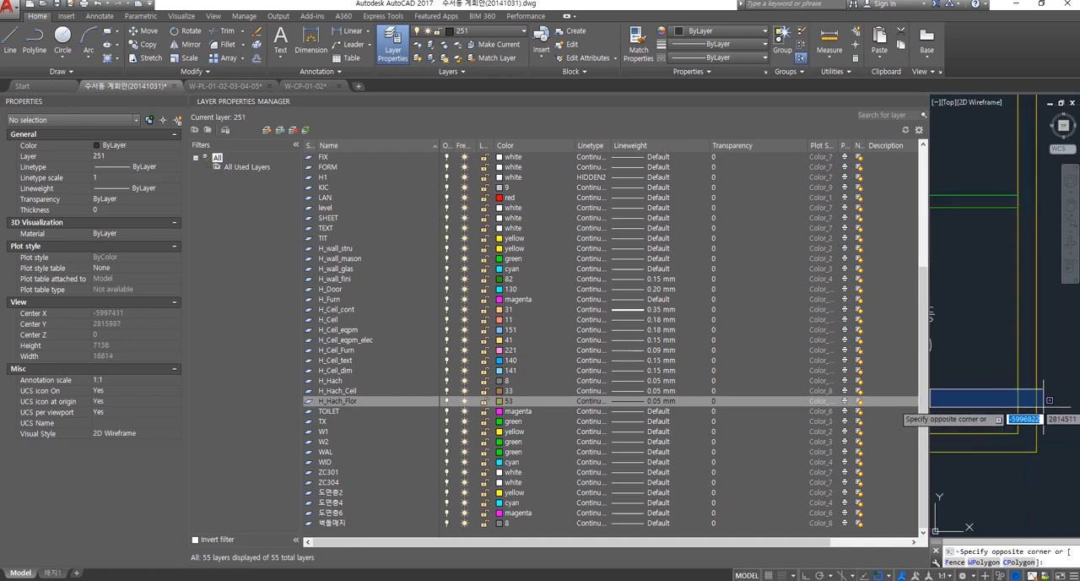
key(Escape)
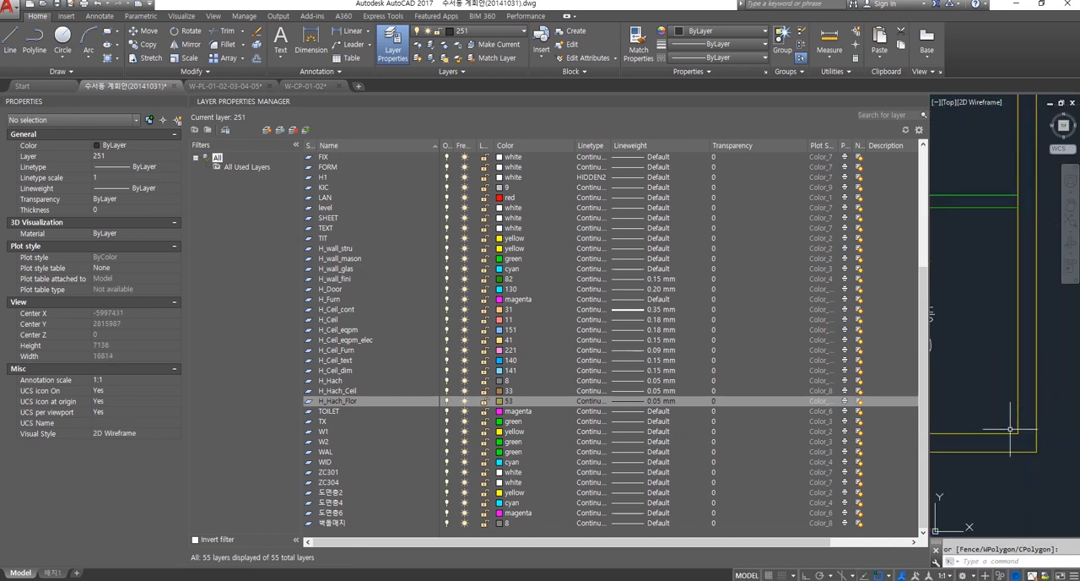
scroll(1012, 435, down, 8)
mouse_move(1044, 409)
middle_down()
mouse_move(1005, 412)
mouse_move(954, 478)
middle_up()
scroll(990, 390, up, 6)
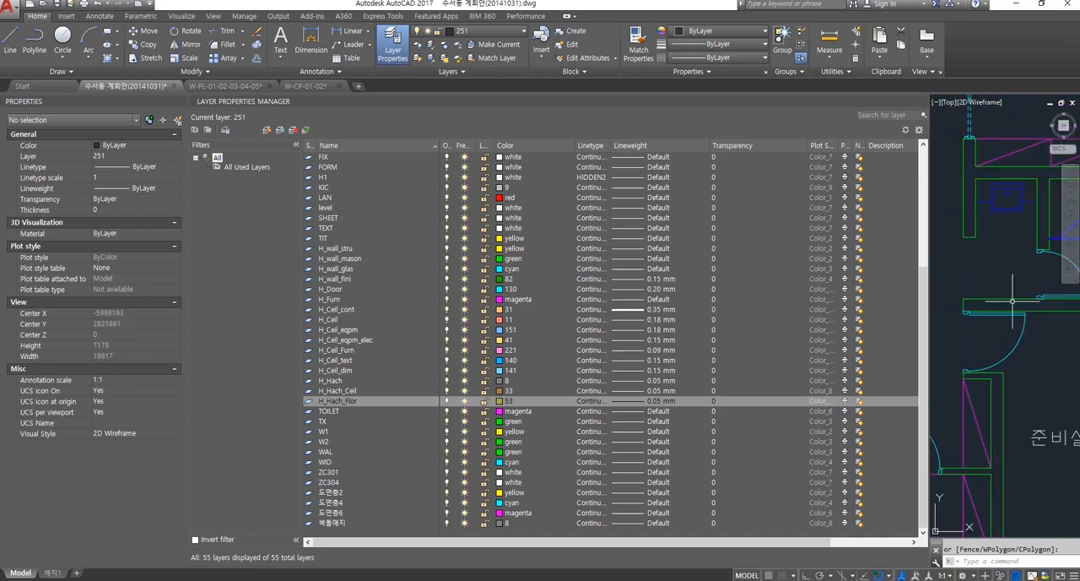
scroll(970, 296, up, 5)
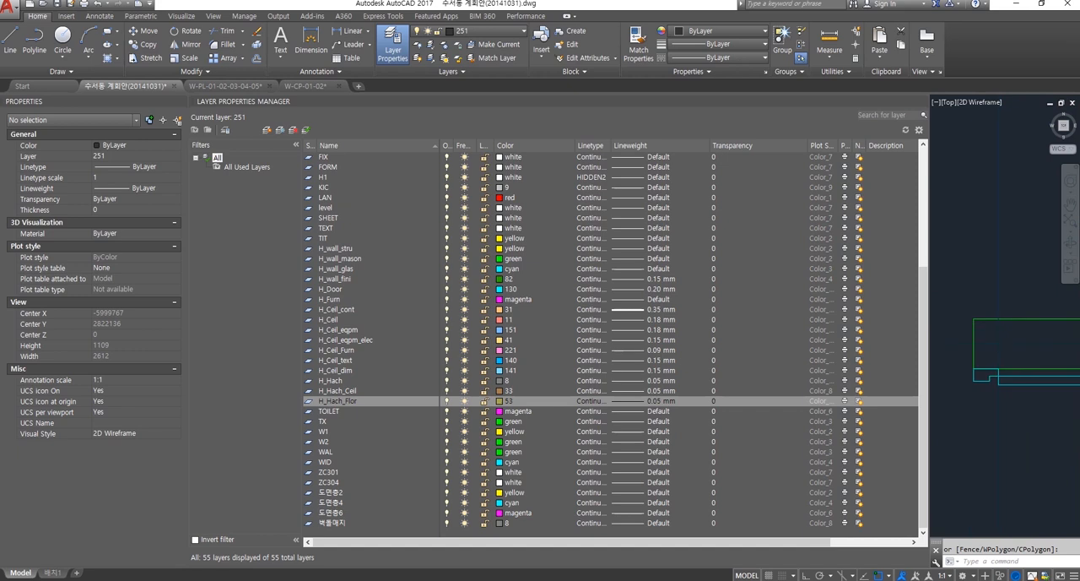
scroll(987, 323, up, 4)
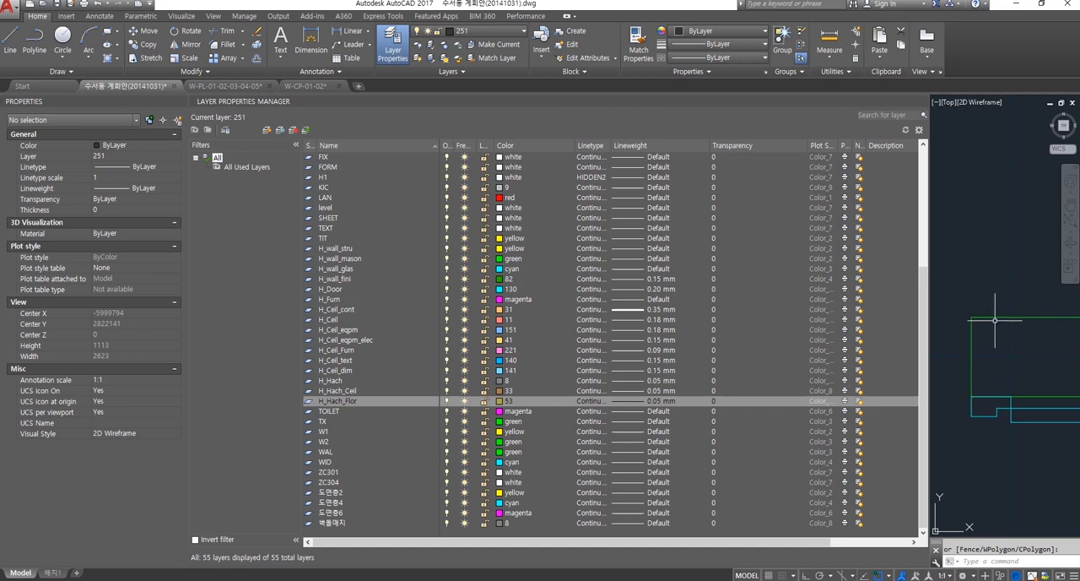
Step: Inspect the wall line beside the door opening and its frame, along with the surrounding part of the floor plan
scroll(1024, 395, down, 1)
middle_drag(1025, 395, 980, 396)
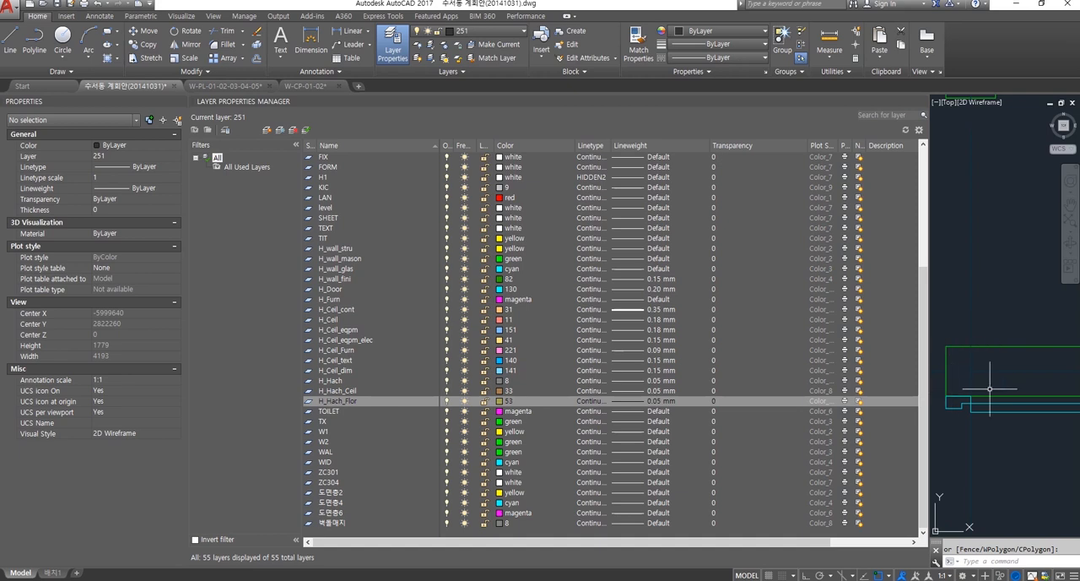
scroll(979, 321, down, 4)
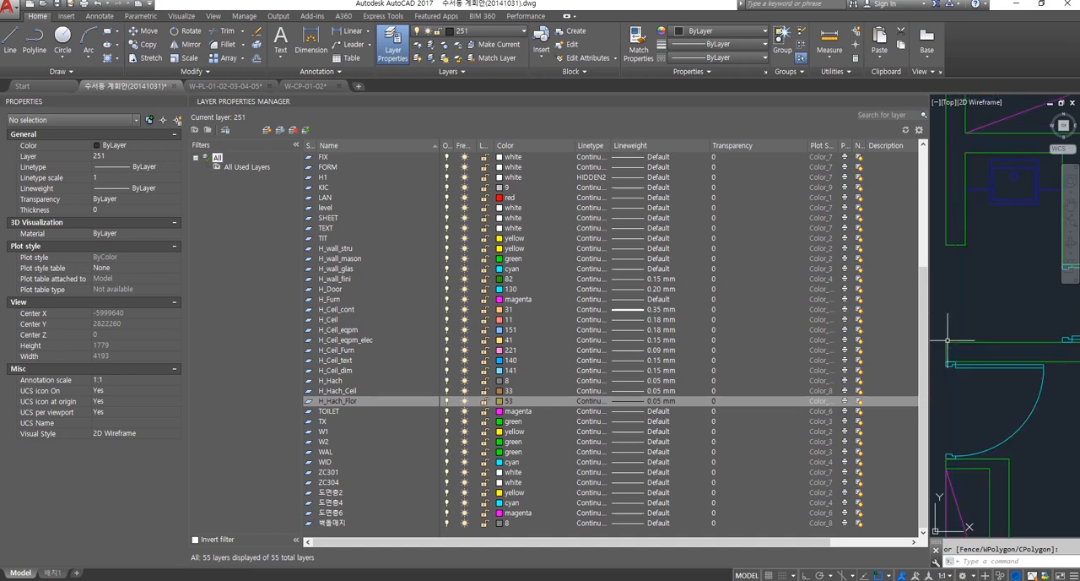
scroll(996, 359, down, 1)
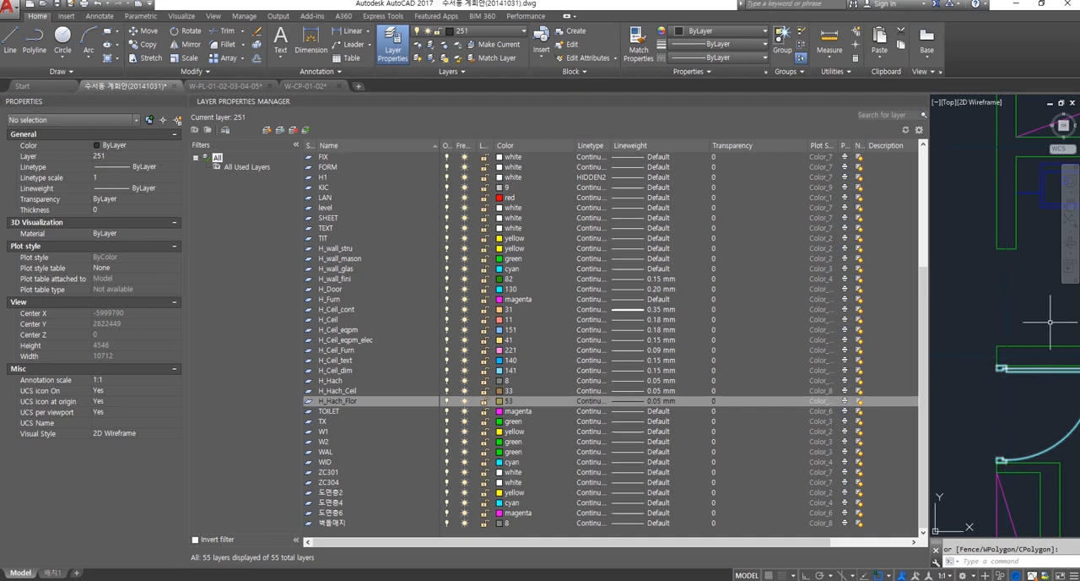
scroll(1024, 394, down, 8)
scroll(1023, 394, up, 10)
scroll(1024, 385, down, 2)
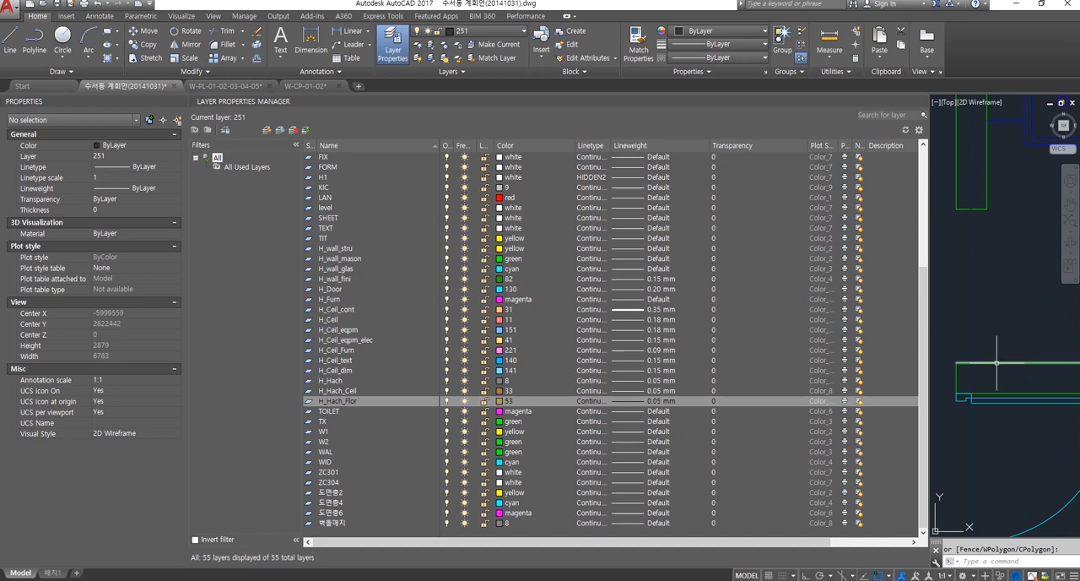
scroll(980, 369, up, 2)
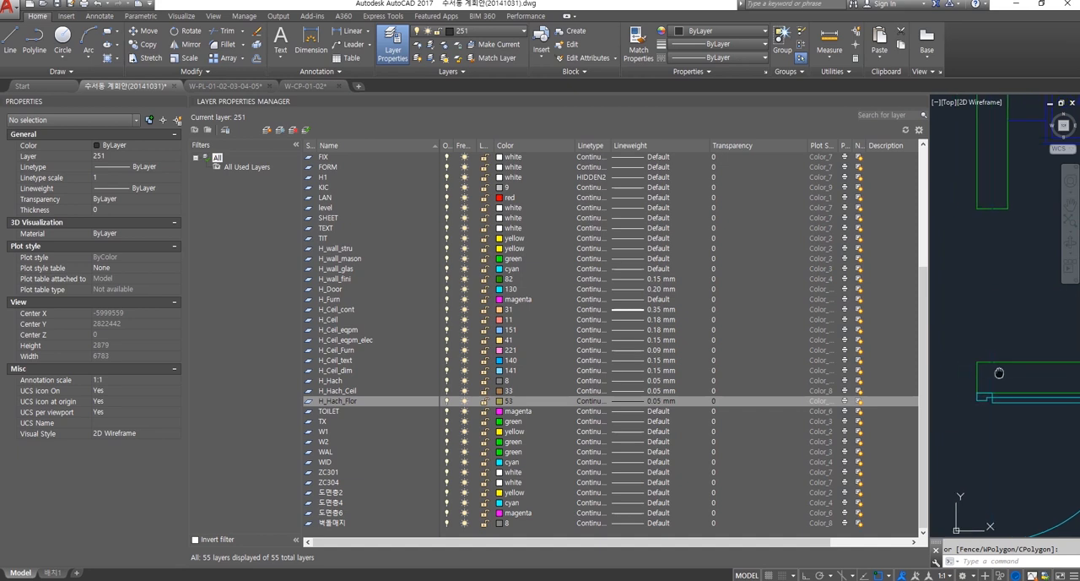
scroll(1002, 419, down, 4)
middle_click(1002, 426)
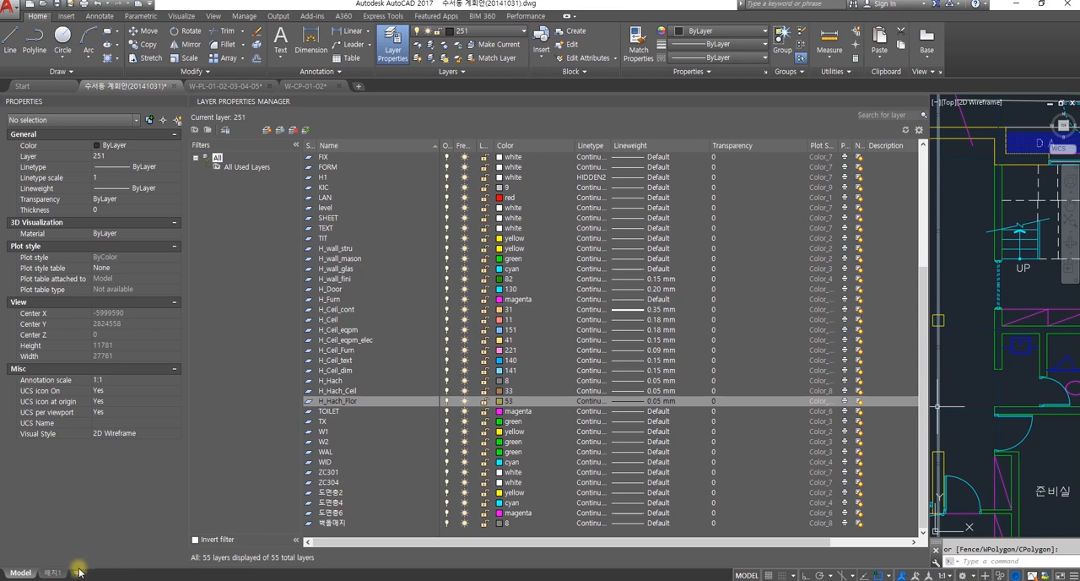
Step: Open the 배치1 layout and select its viewport
click(52, 572)
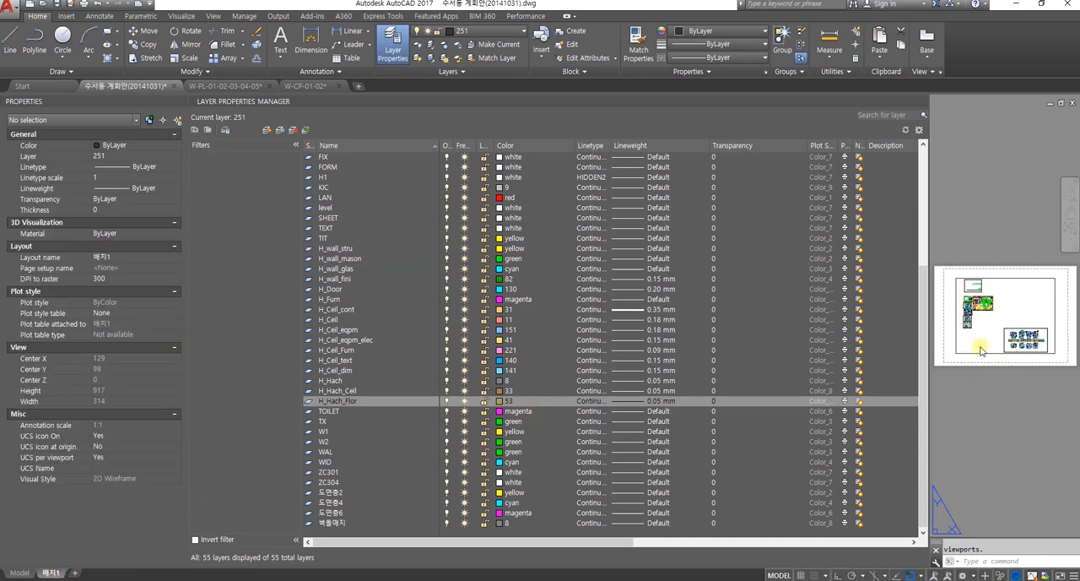
scroll(982, 351, up, 4)
click(992, 394)
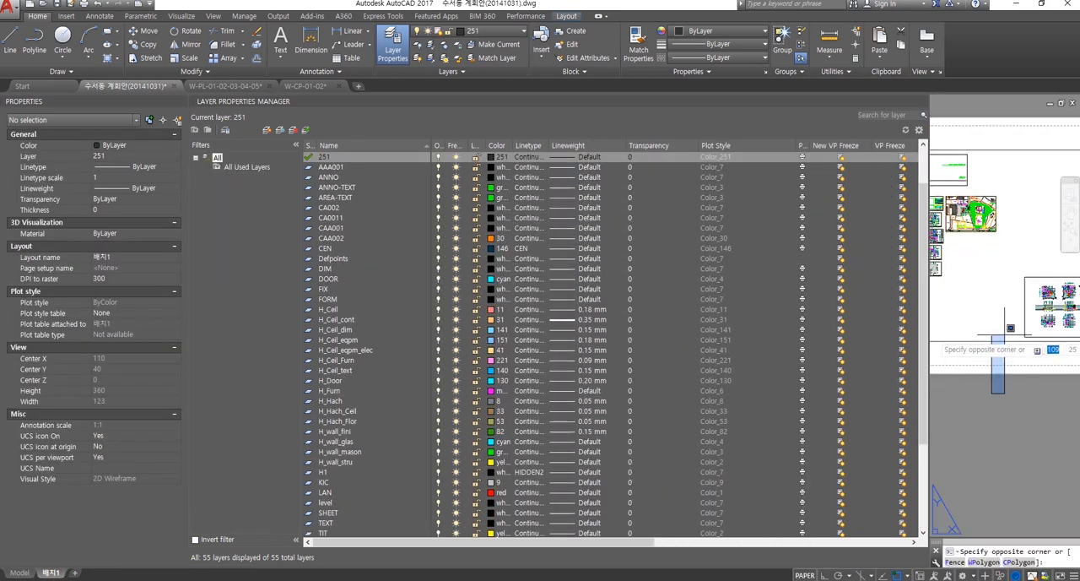
scroll(996, 346, up, 4)
click(985, 327)
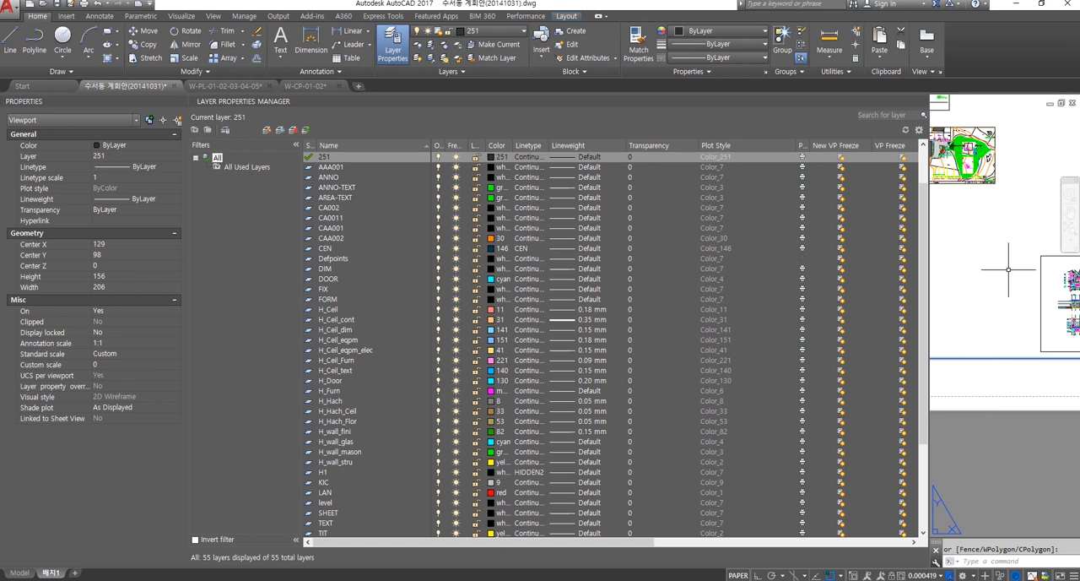
Step: Examine the building elevation with the gable and brick wall in the layout's viewport
scroll(1010, 271, down, 7)
scroll(989, 320, up, 12)
middle_drag(1023, 295, 1031, 434)
scroll(1001, 289, up, 3)
scroll(1004, 304, up, 2)
middle_drag(1003, 310, 1015, 448)
scroll(1002, 320, up, 4)
middle_drag(991, 307, 1023, 356)
middle_drag(941, 341, 969, 345)
scroll(1030, 321, down, 2)
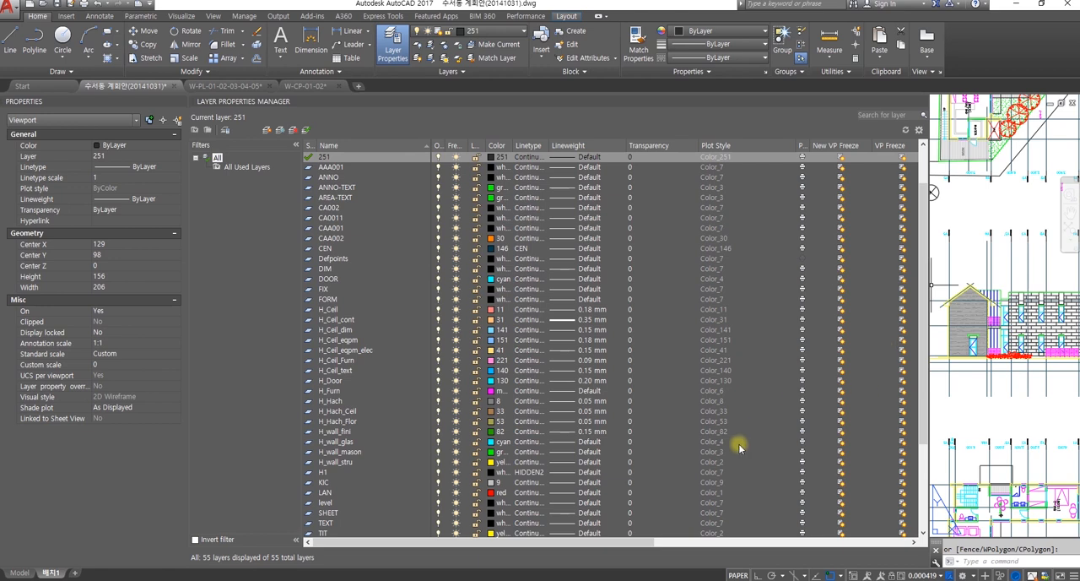
Step: Create a new layer named H_Elev_025 from the H_wall_stru layer
click(336, 462)
right_click(335, 463)
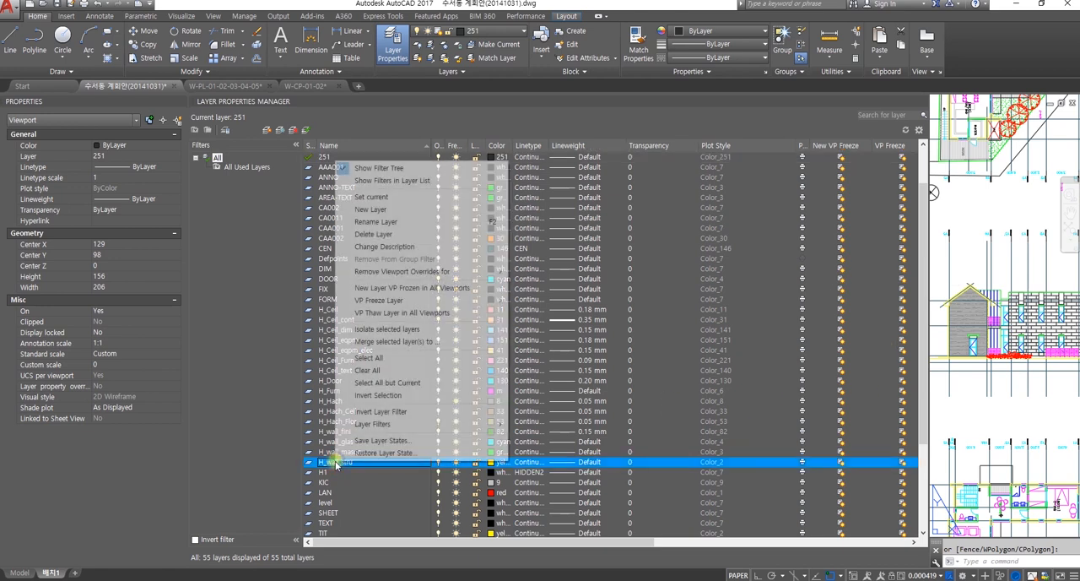
click(371, 209)
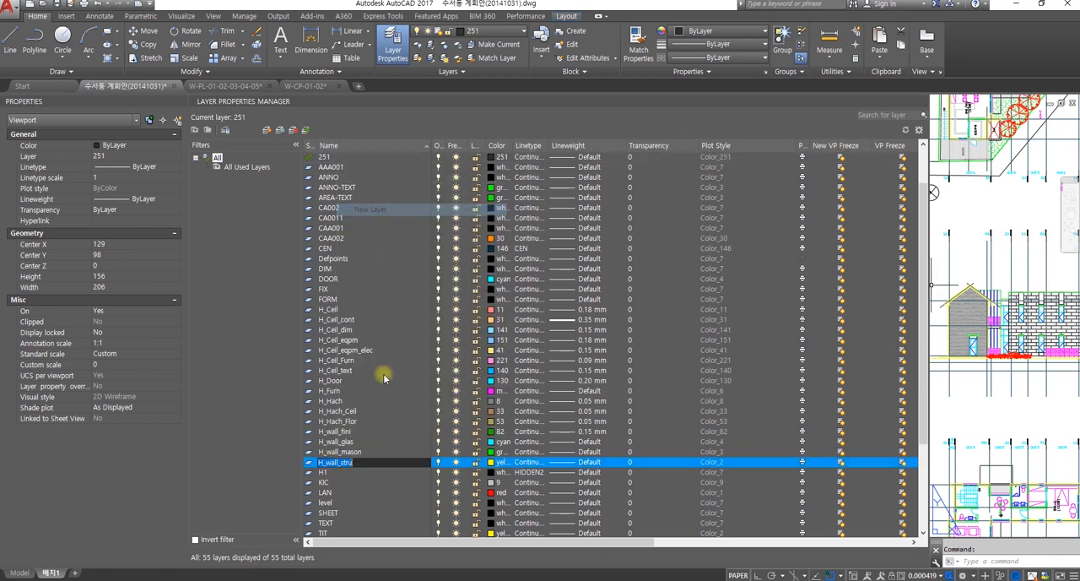
text(H)
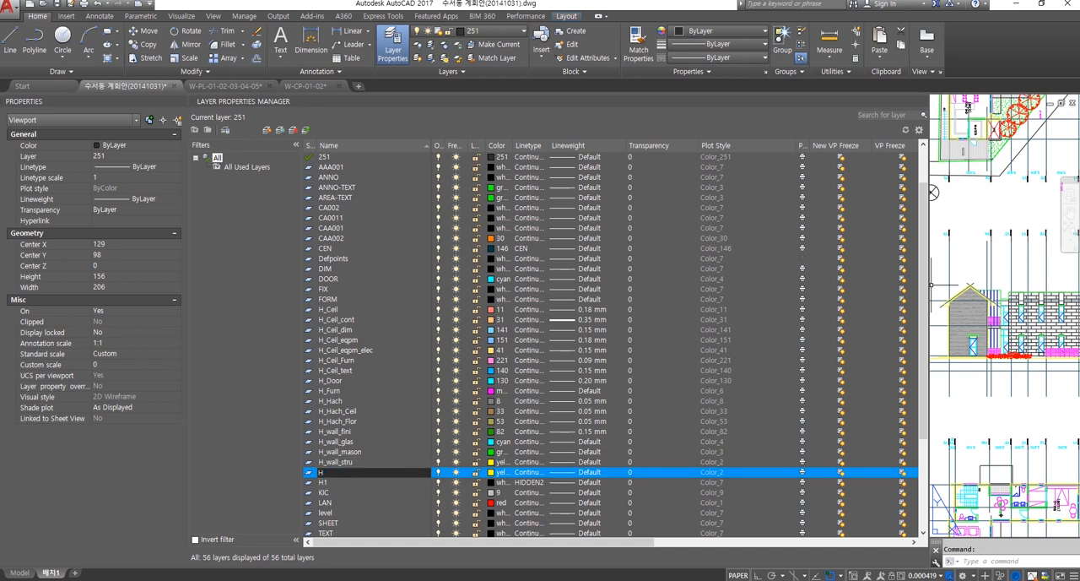
text(_Elev)
text(_)
text(0)
text(.25)
key(BackSpace)
key(BackSpace)
text(25)
click(370, 497)
click(399, 457)
click(386, 473)
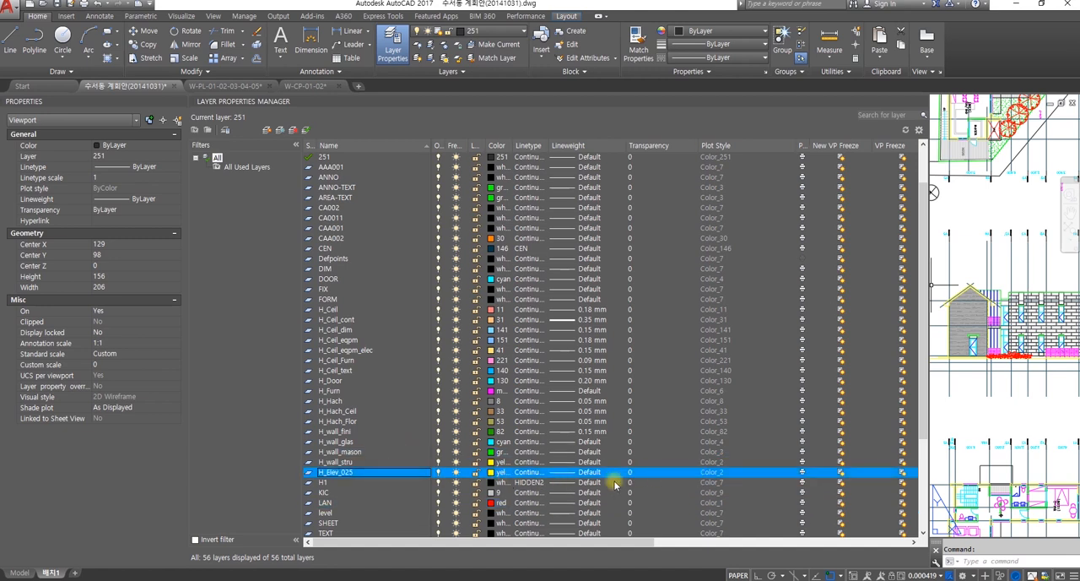
Step: Set the H_Elev_025 layer's lineweight to 0.25 mm
click(570, 477)
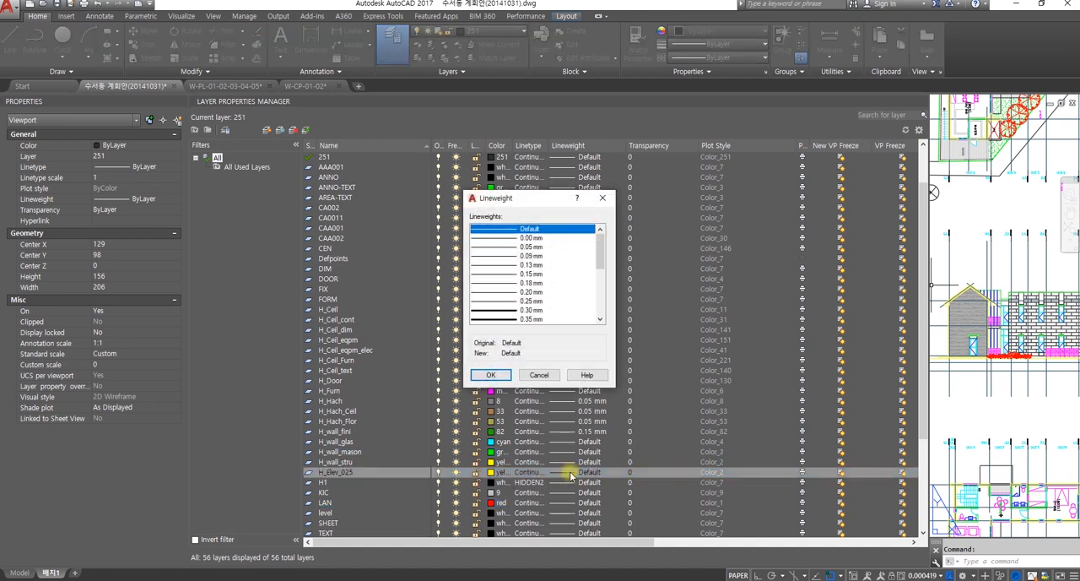
click(531, 301)
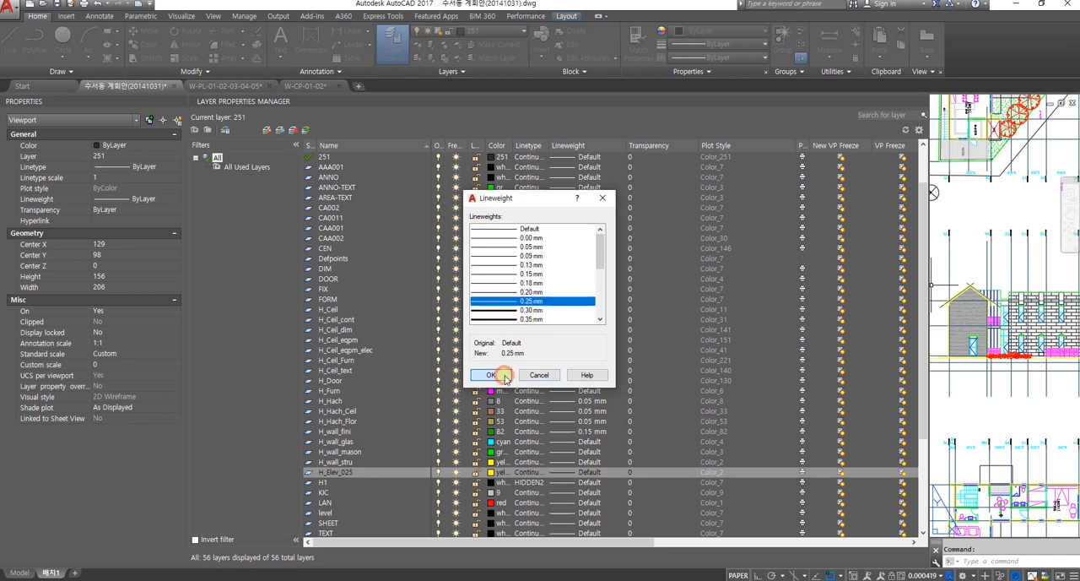
click(493, 374)
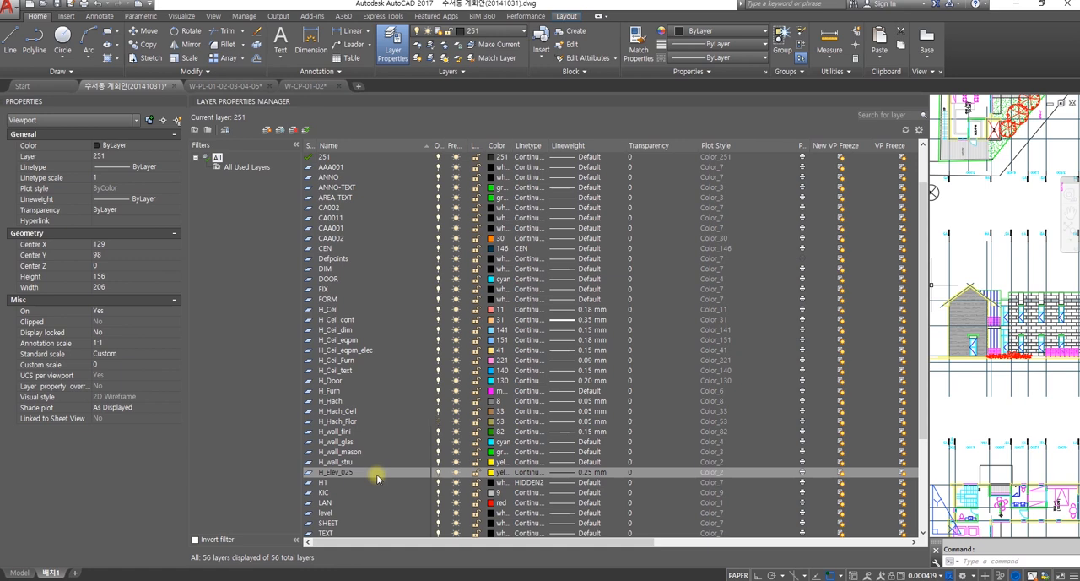
Step: Create a new layer named H_Elev_018 from the H_Elev_025 layer
right_click(371, 475)
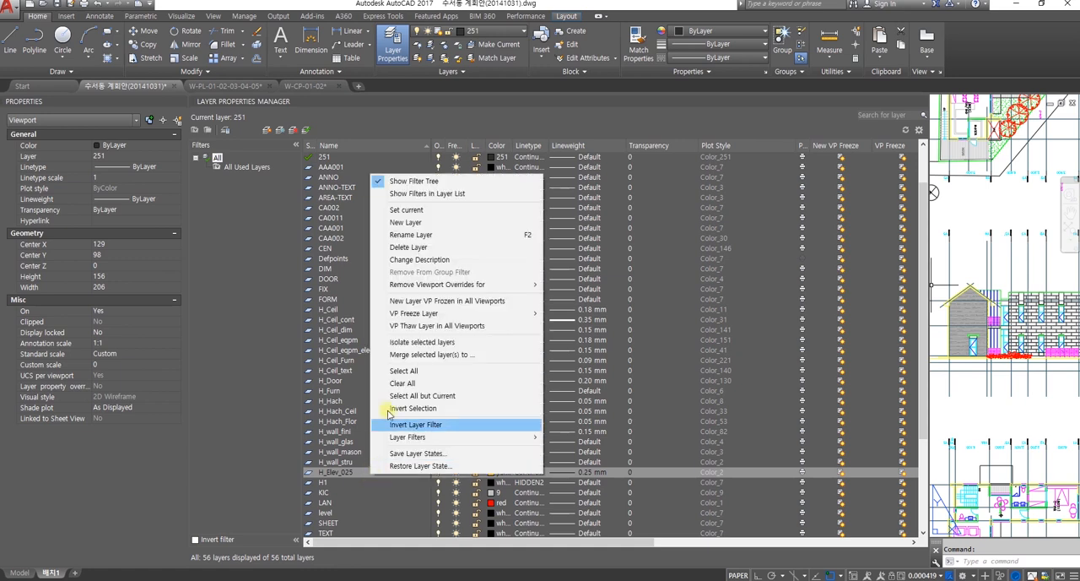
click(407, 223)
text(H_Elev_018)
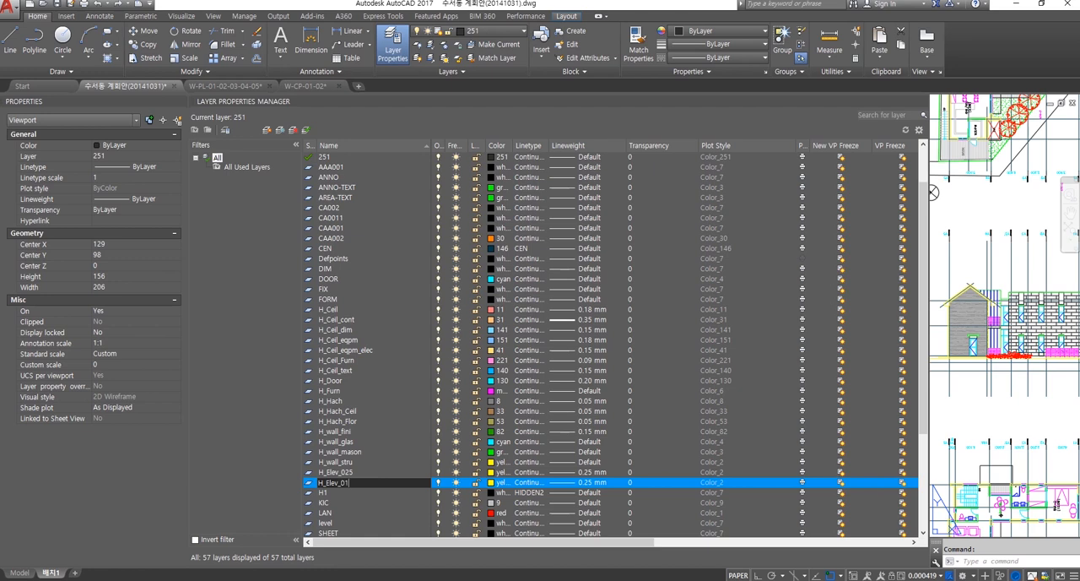
click(493, 477)
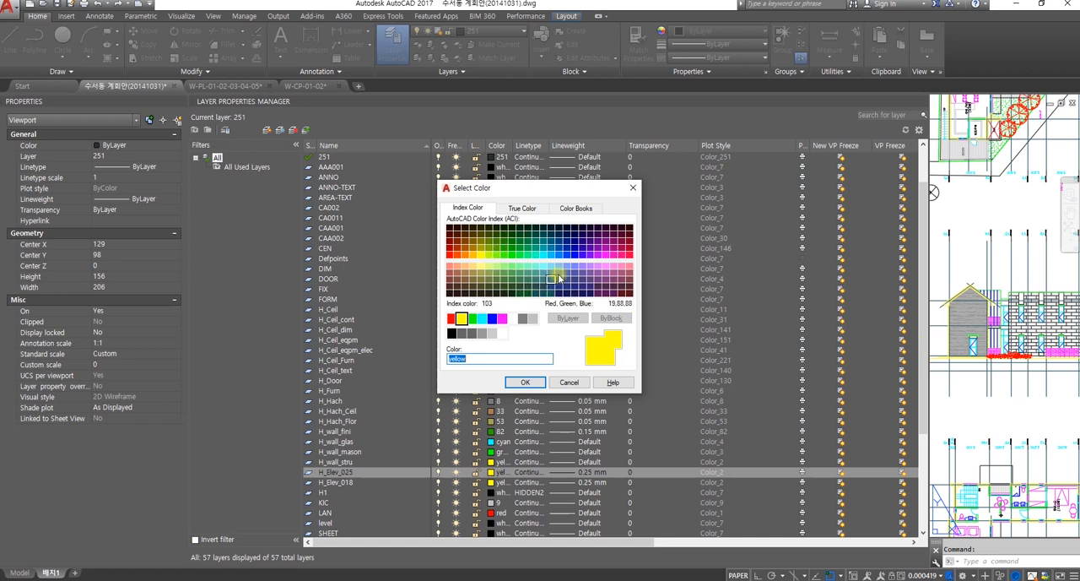
click(633, 187)
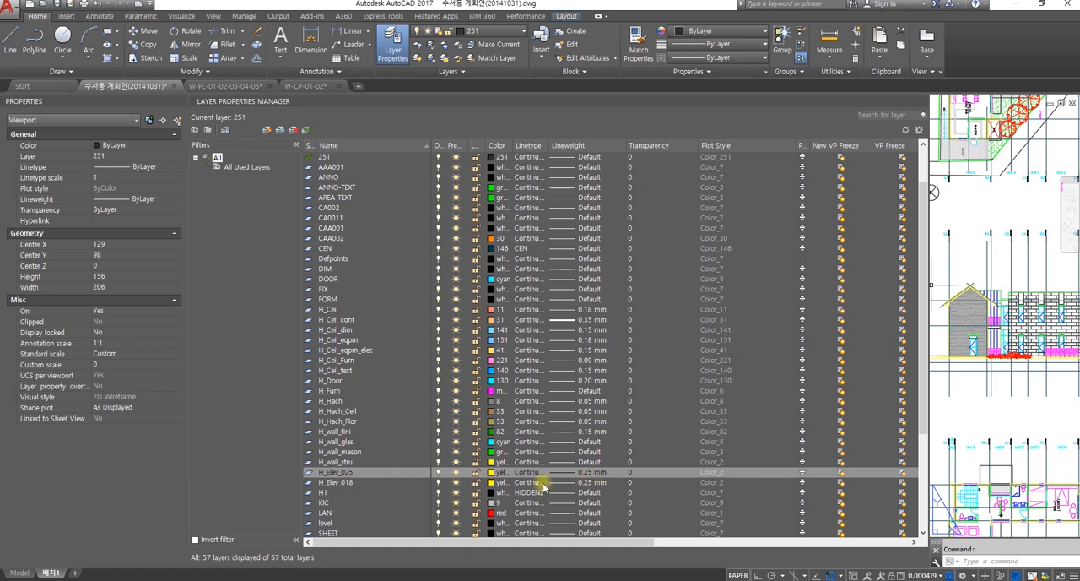
Step: Set the H_Elev_018 layer's lineweight to 0.18 mm
click(584, 487)
click(582, 487)
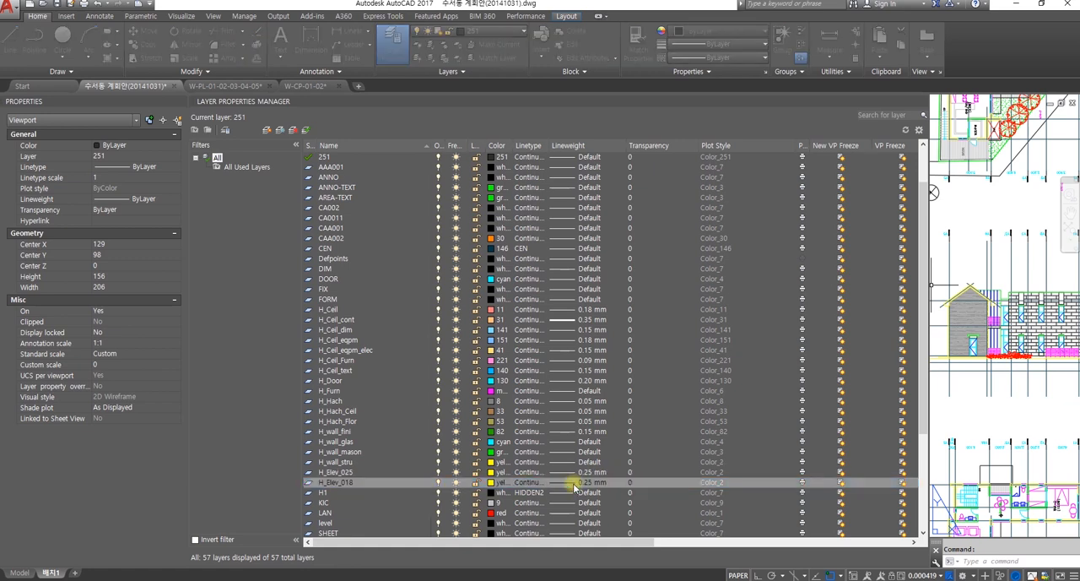
click(526, 284)
click(490, 374)
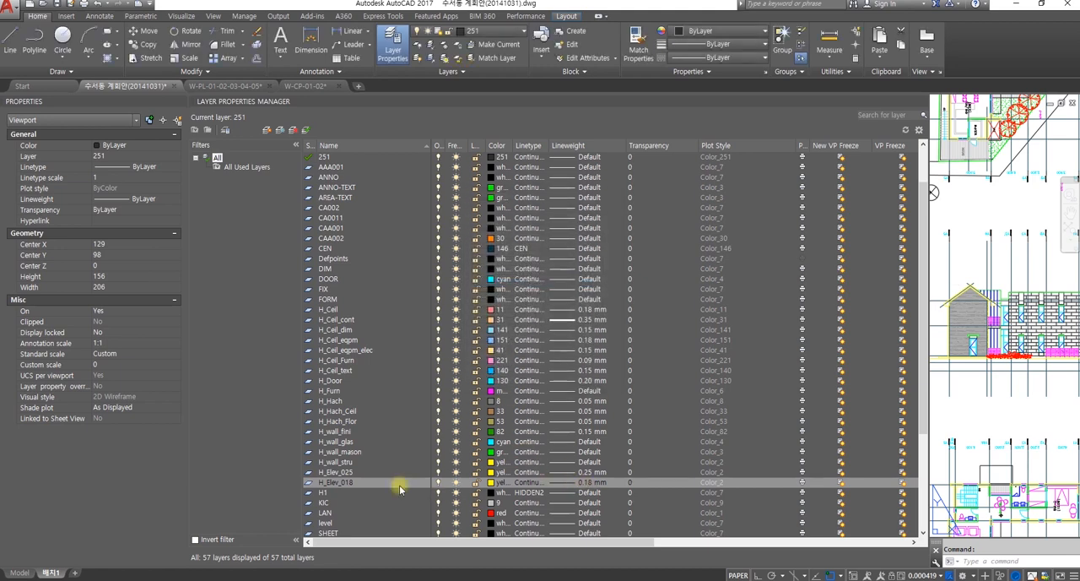
click(354, 483)
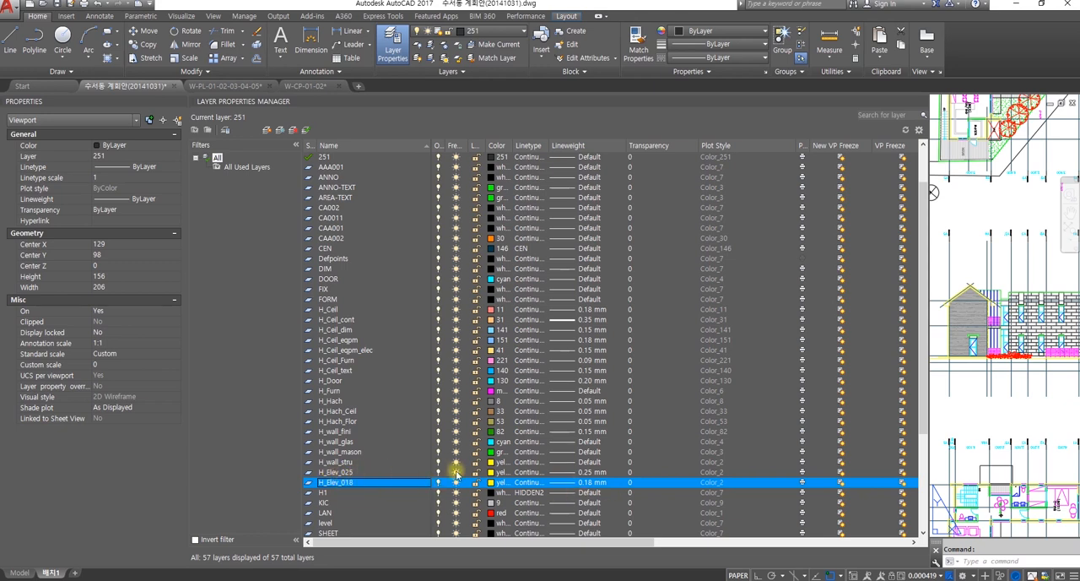
click(967, 376)
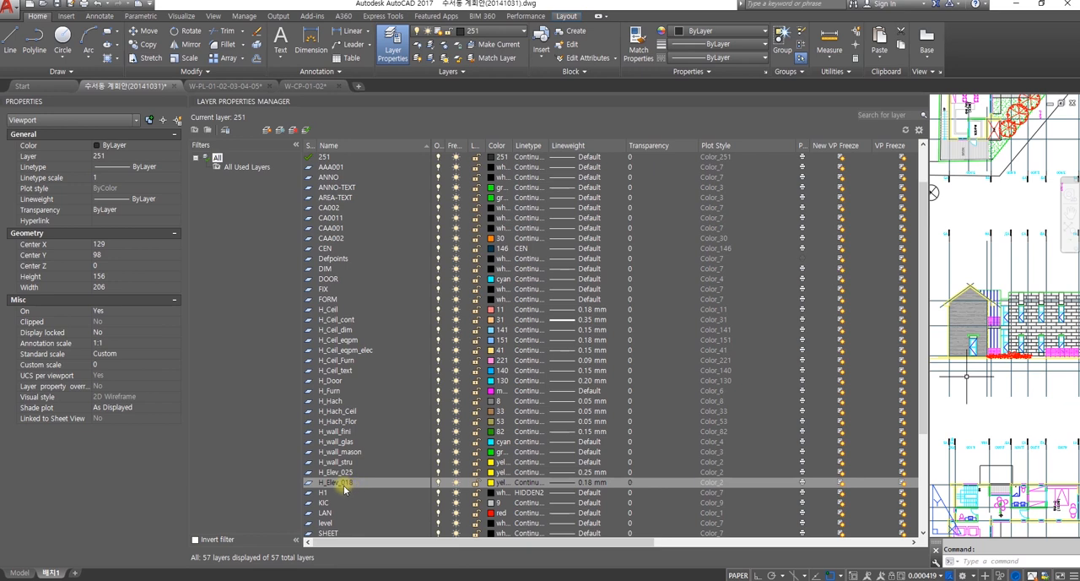
scroll(372, 447, down, 2)
scroll(346, 437, up, 2)
scroll(344, 460, down, 1)
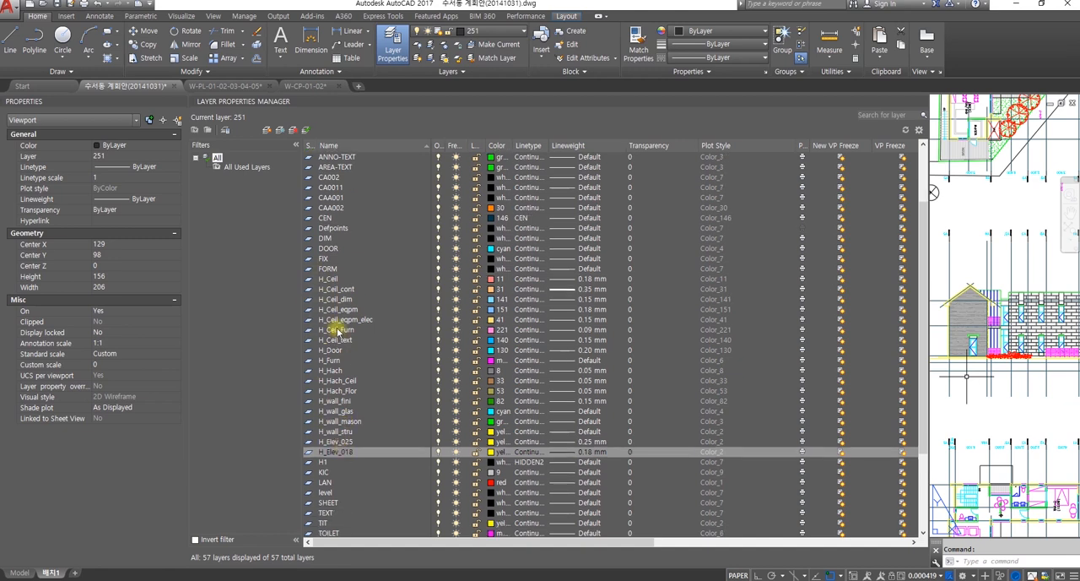
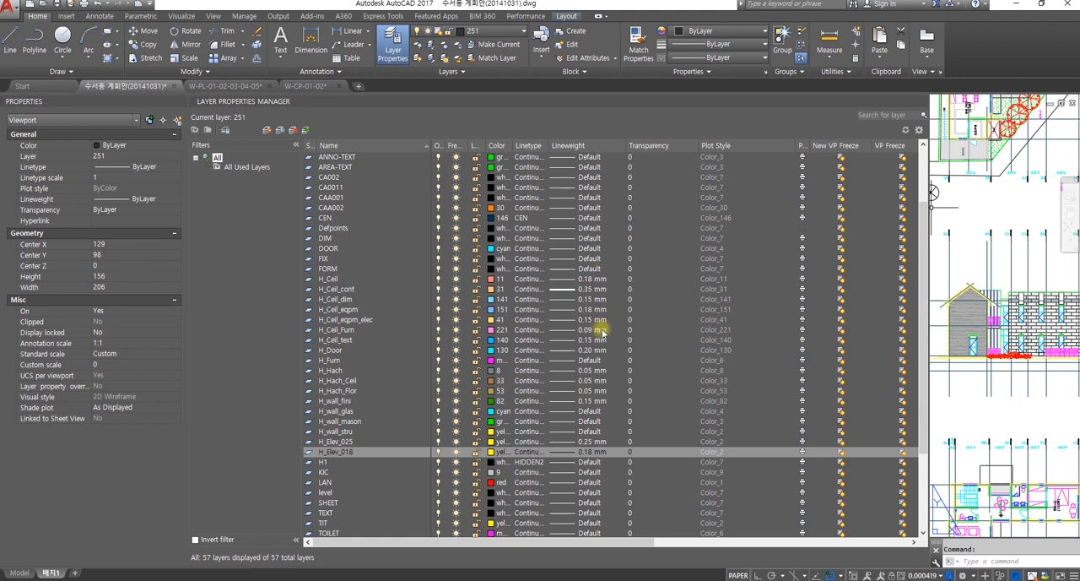
Step: Close the Layer Properties Manager and switch from the layout to model space
click(969, 237)
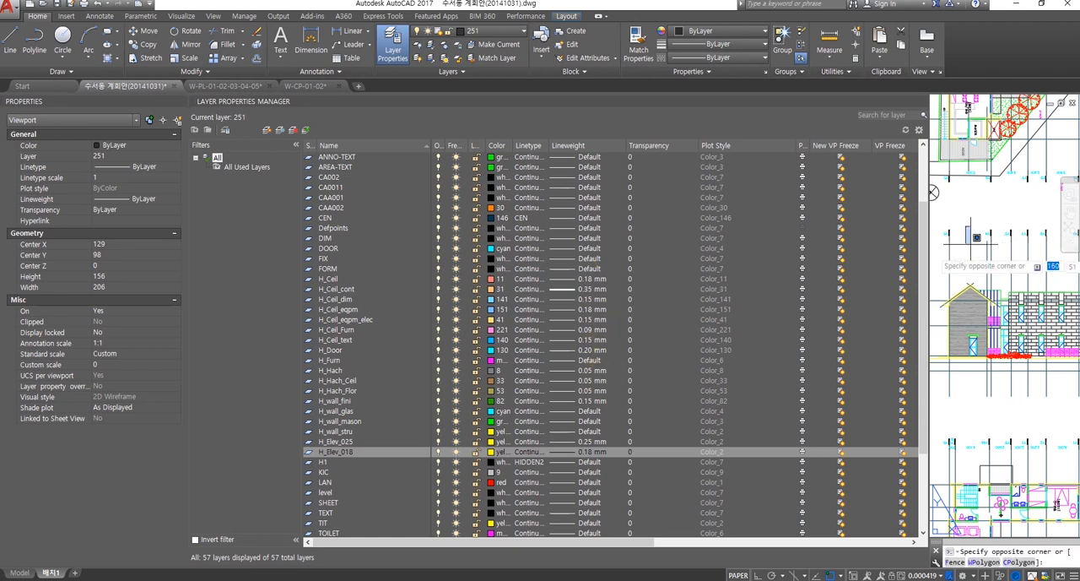
scroll(969, 236, down, 5)
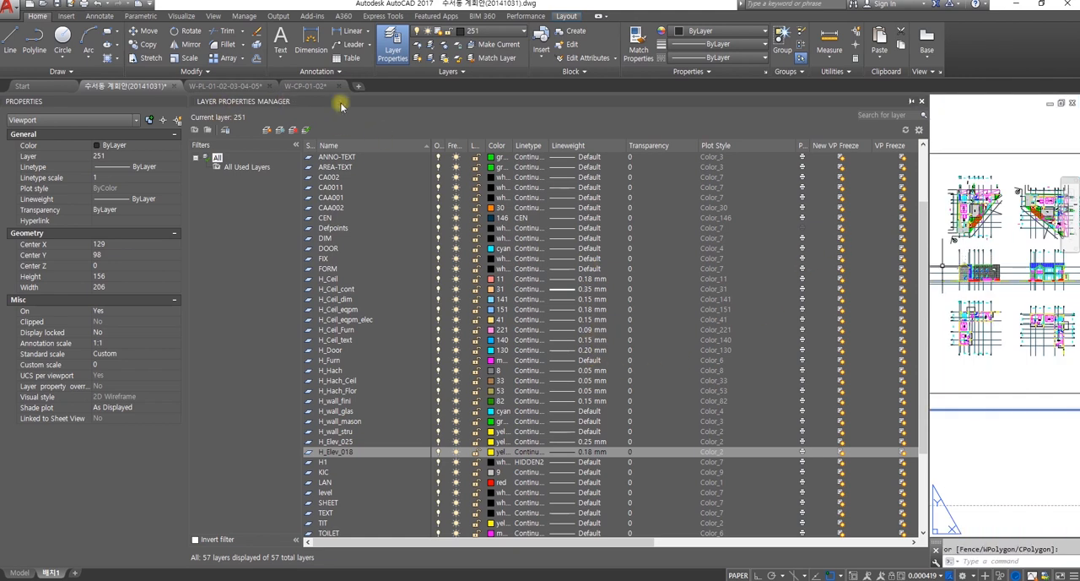
click(922, 101)
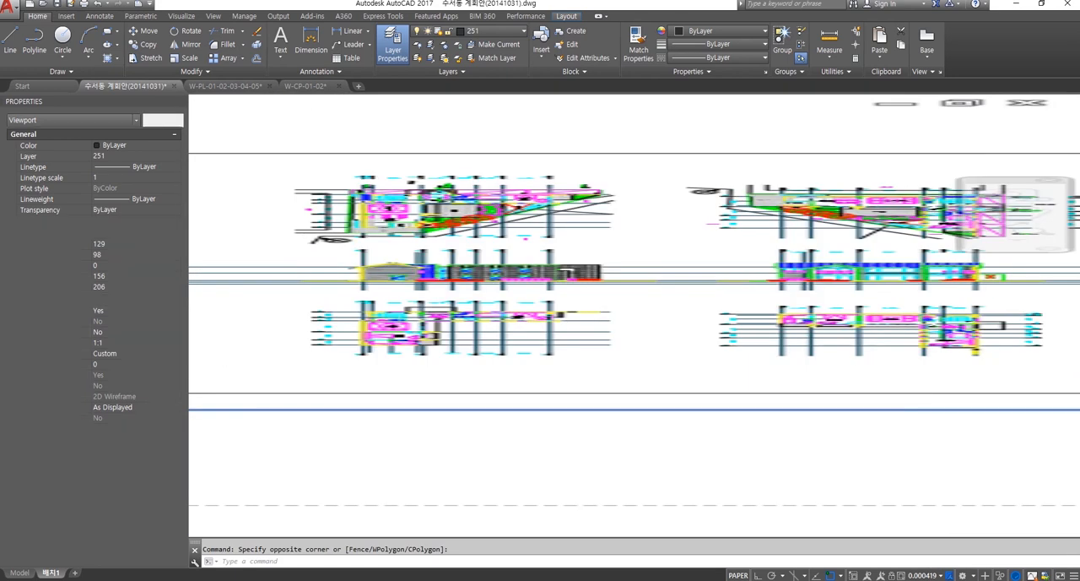
scroll(639, 259, down, 2)
middle_drag(639, 261, 639, 328)
middle_drag(532, 267, 611, 353)
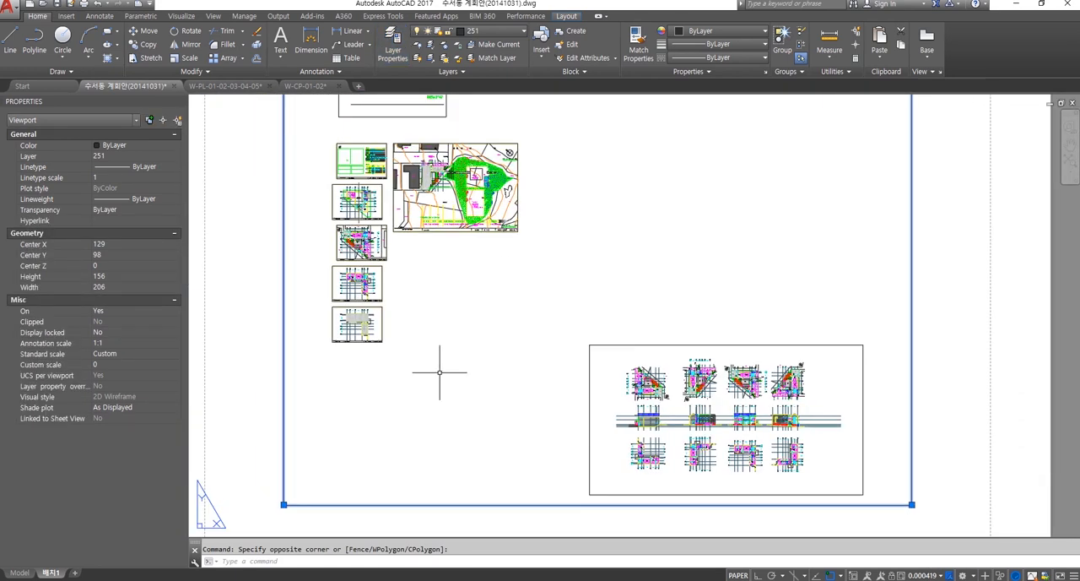
click(19, 573)
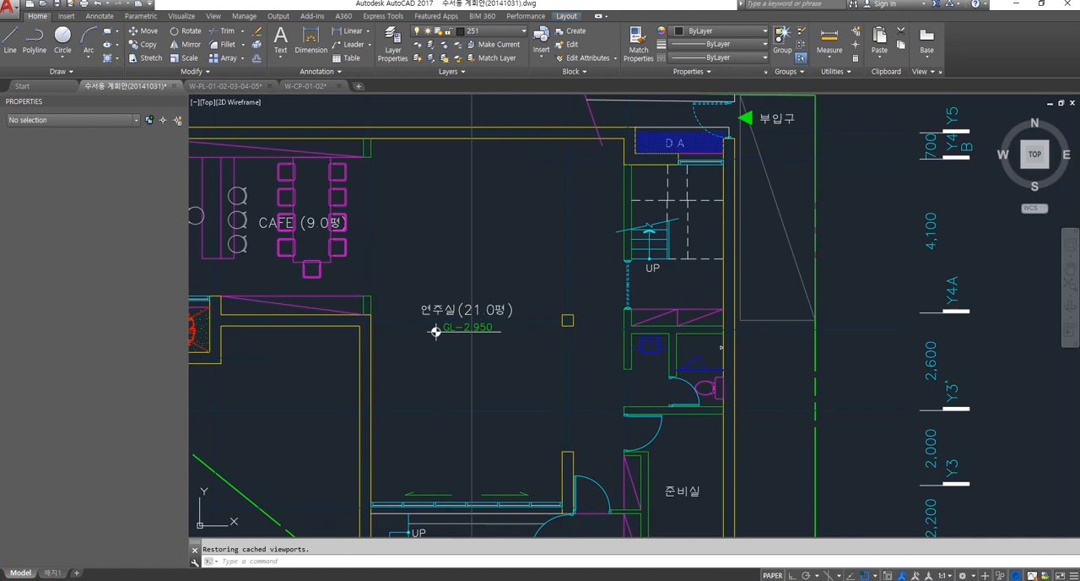
scroll(421, 380, down, 4)
scroll(473, 355, up, 1)
scroll(512, 336, down, 3)
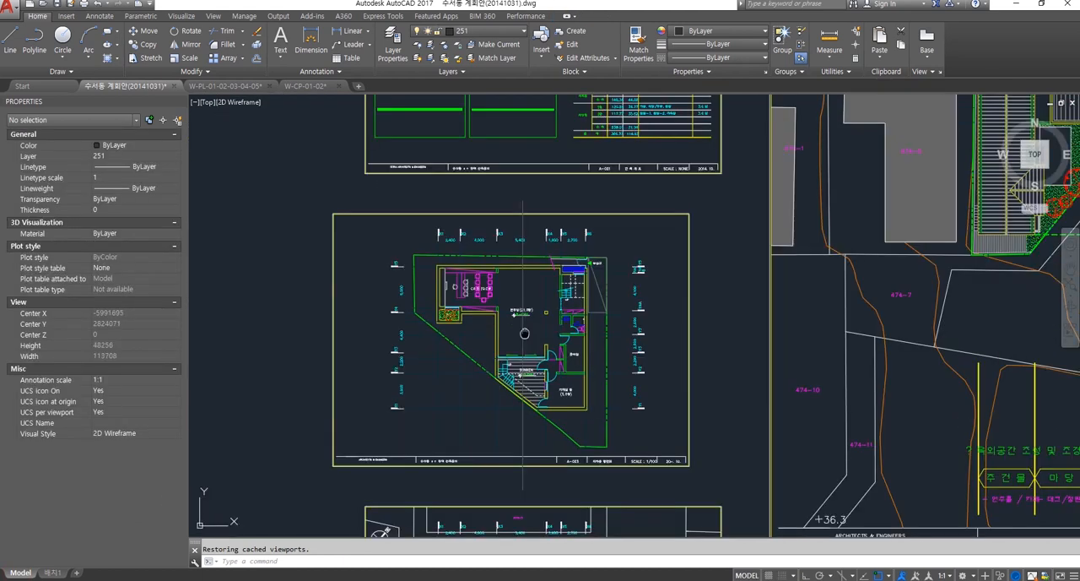
middle_drag(511, 335, 514, 338)
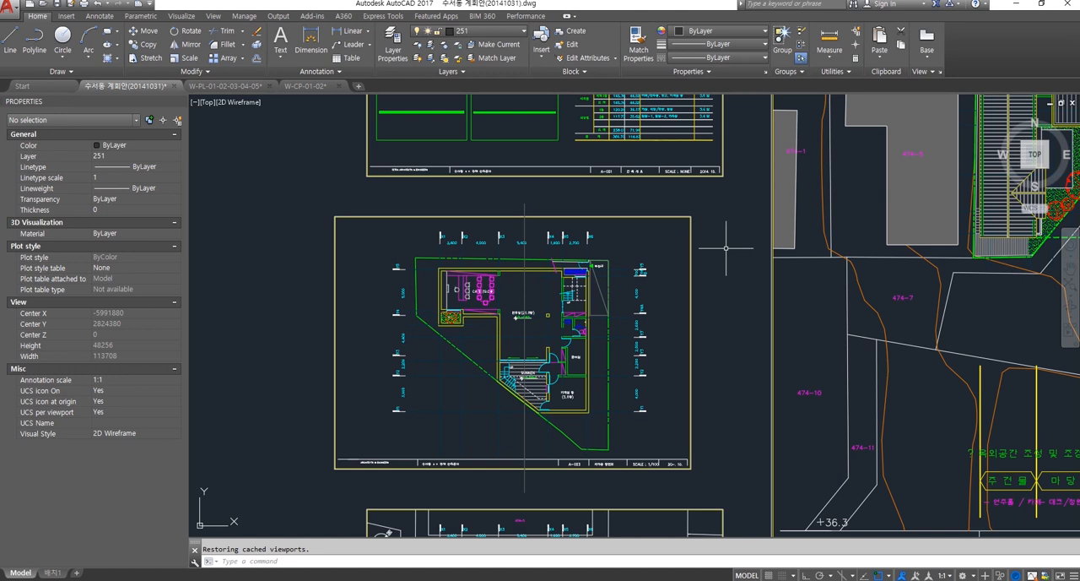
Step: Start plotting a single sheet using the previous plot's page setup
key(ctrl+p)
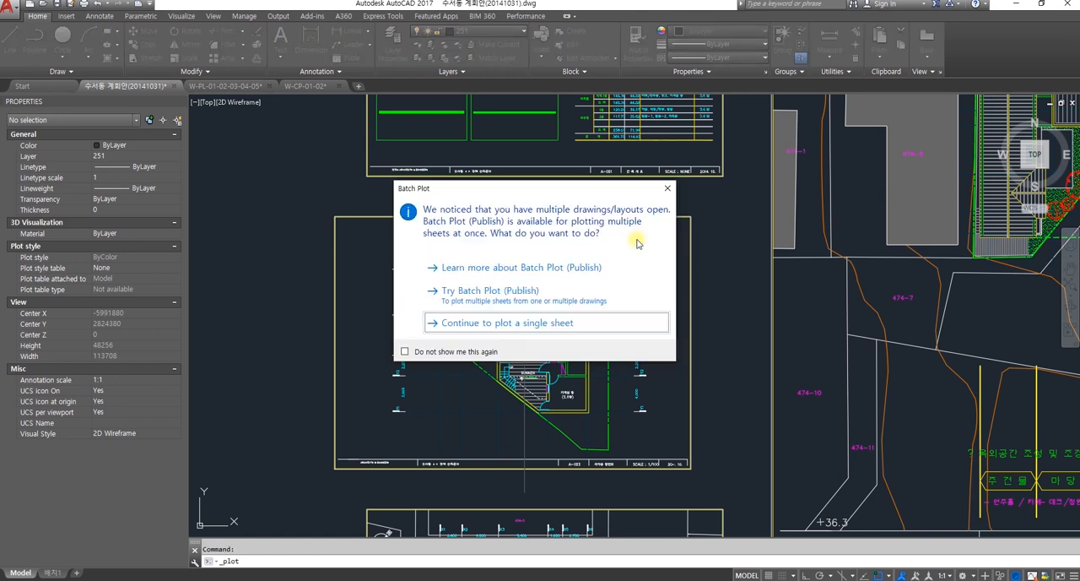
click(540, 323)
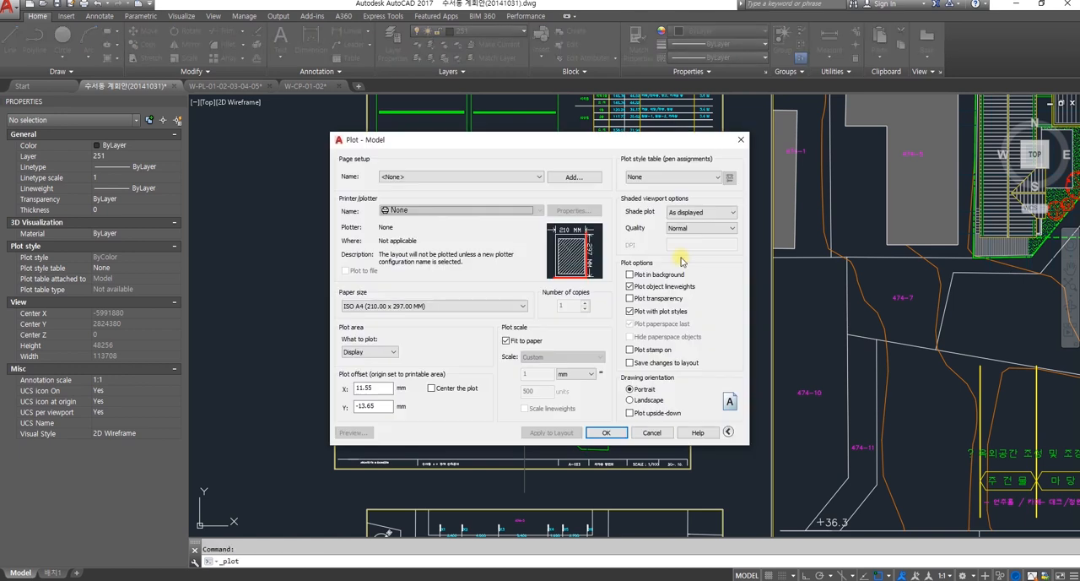
click(475, 175)
click(461, 196)
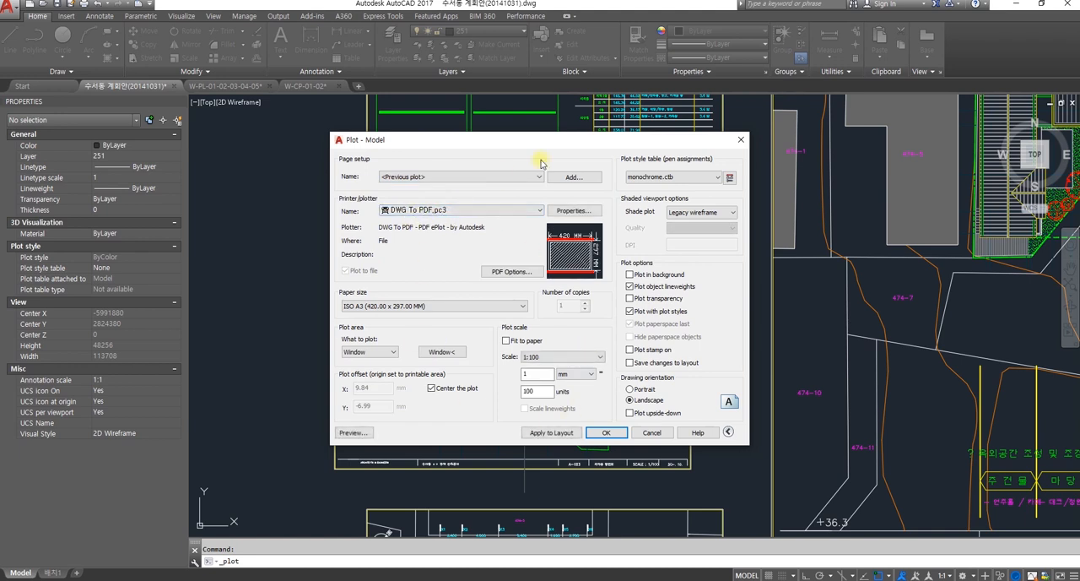
Step: Set the plot window to the border of floor plan sheet A-003 and fit the plot to the paper
click(454, 352)
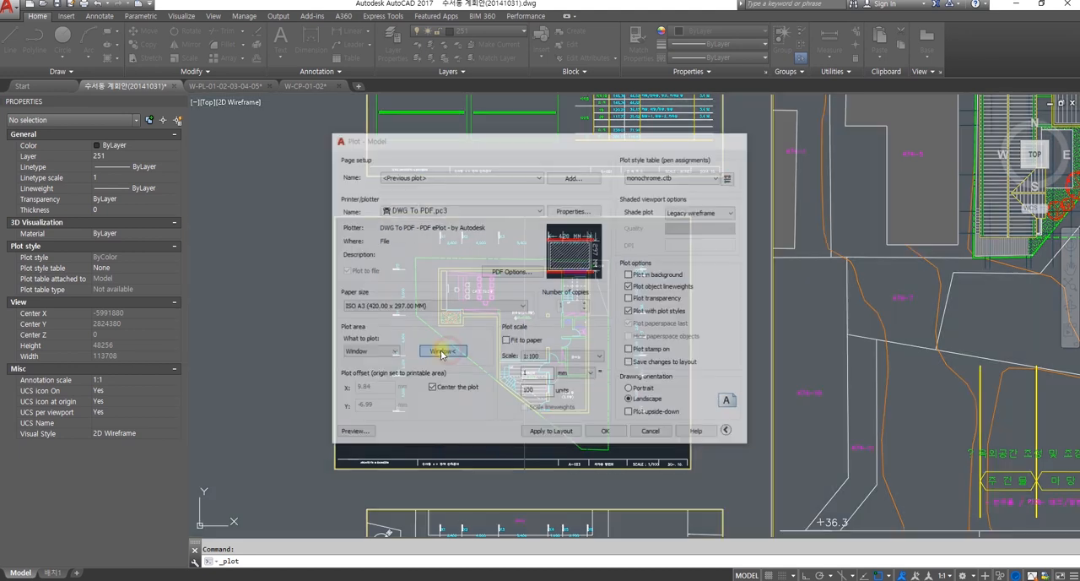
click(336, 217)
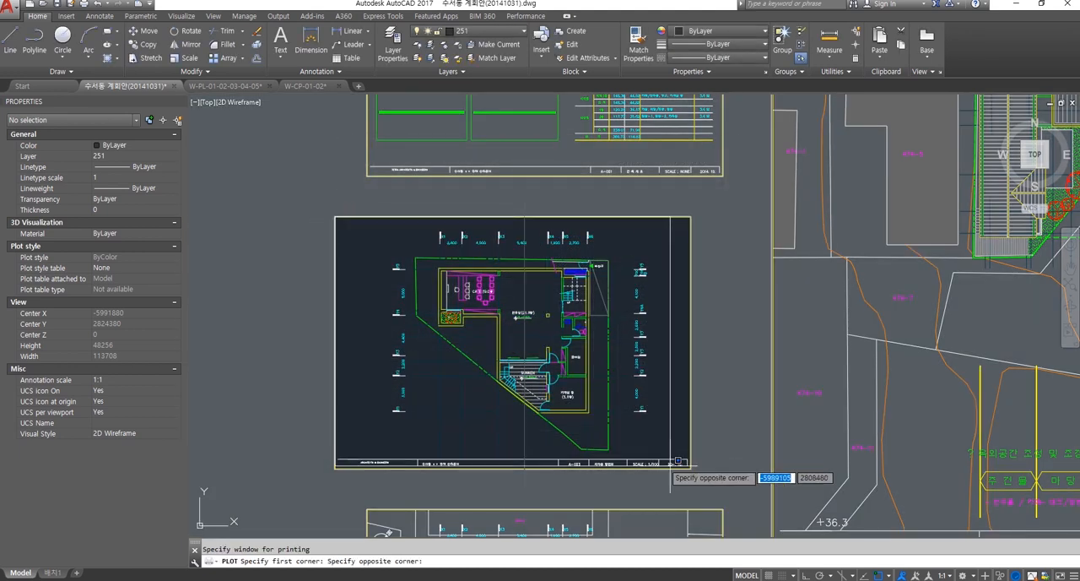
click(698, 462)
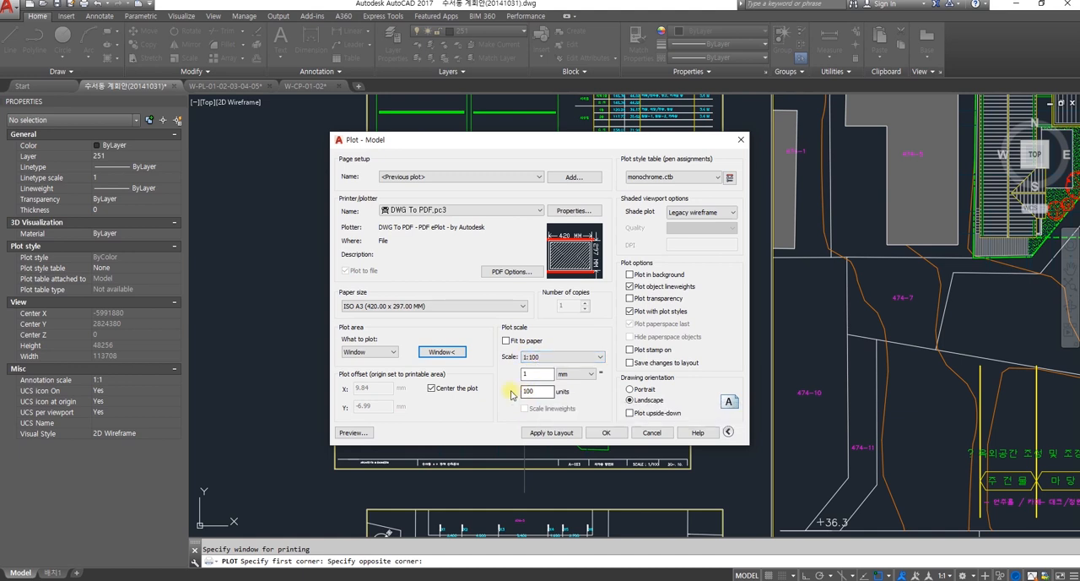
click(507, 341)
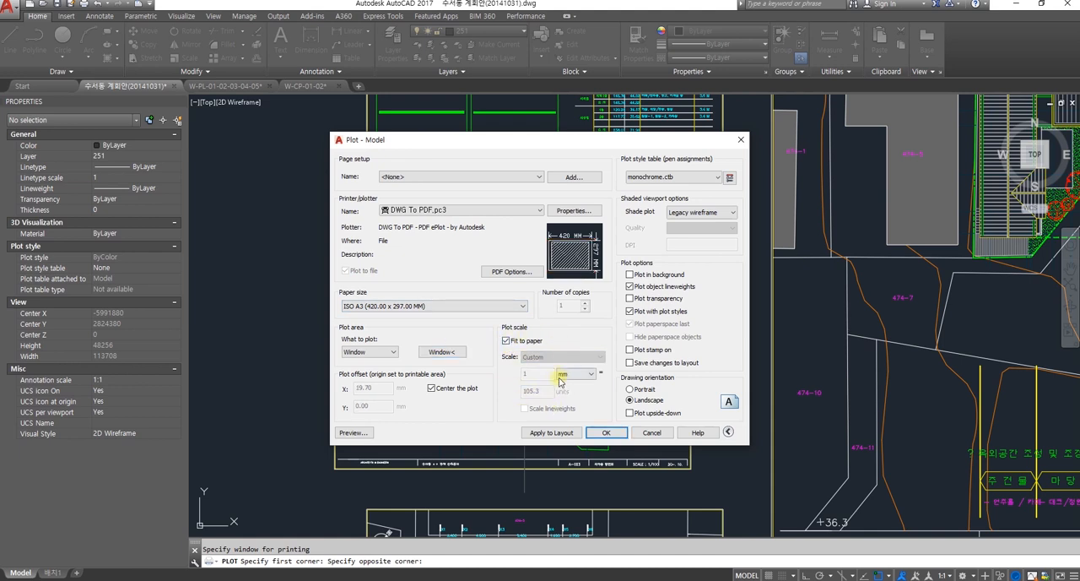
Step: Preview the floor plan's plot and examine the printed line thicknesses of walls, grid lines and furniture, ending back in the plot settings
click(362, 432)
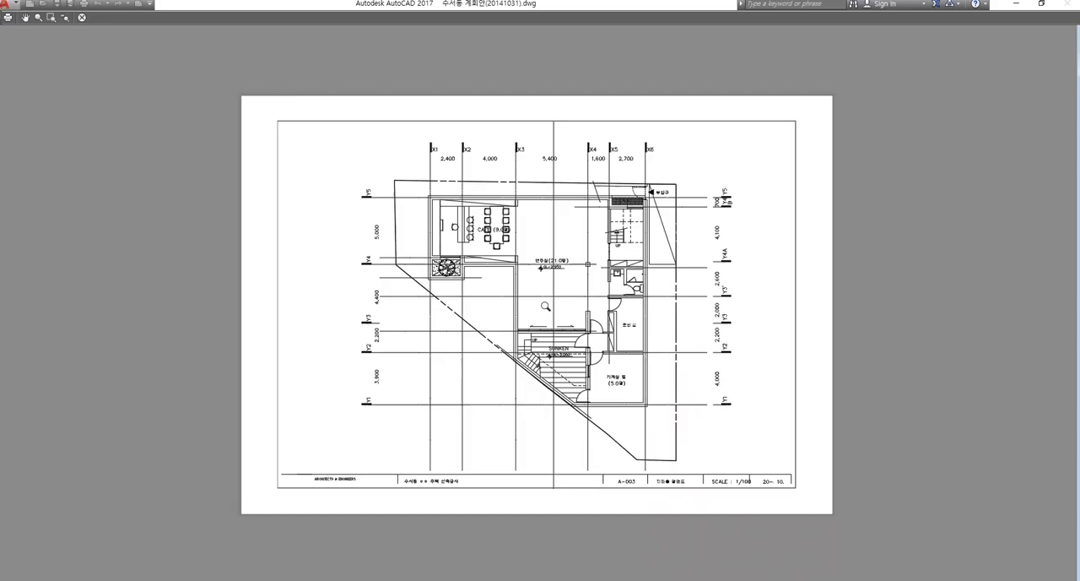
drag(633, 344, 473, 232)
drag(595, 324, 444, 204)
scroll(526, 301, up, 1)
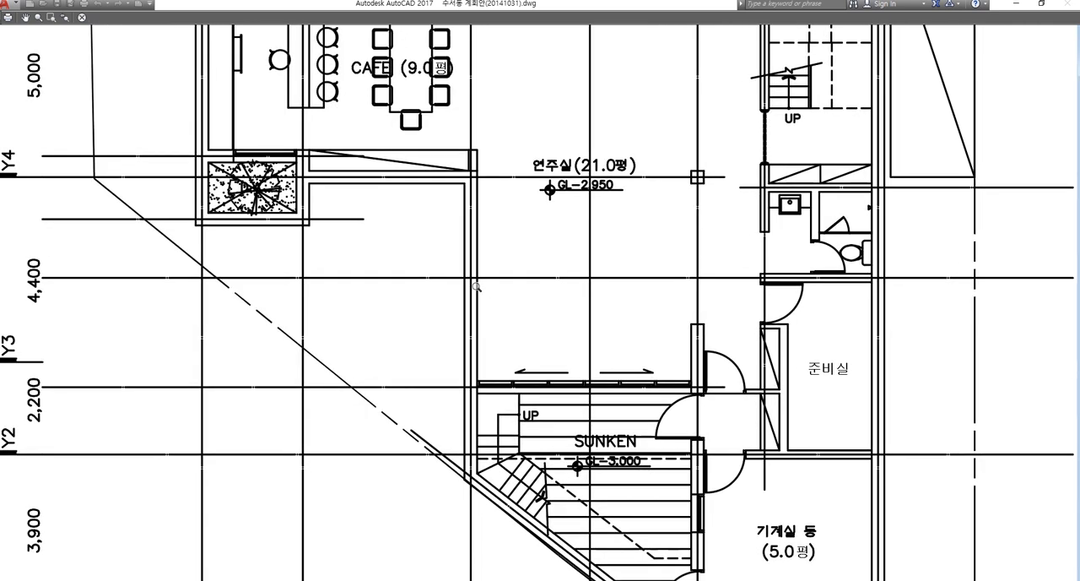
scroll(509, 262, down, 3)
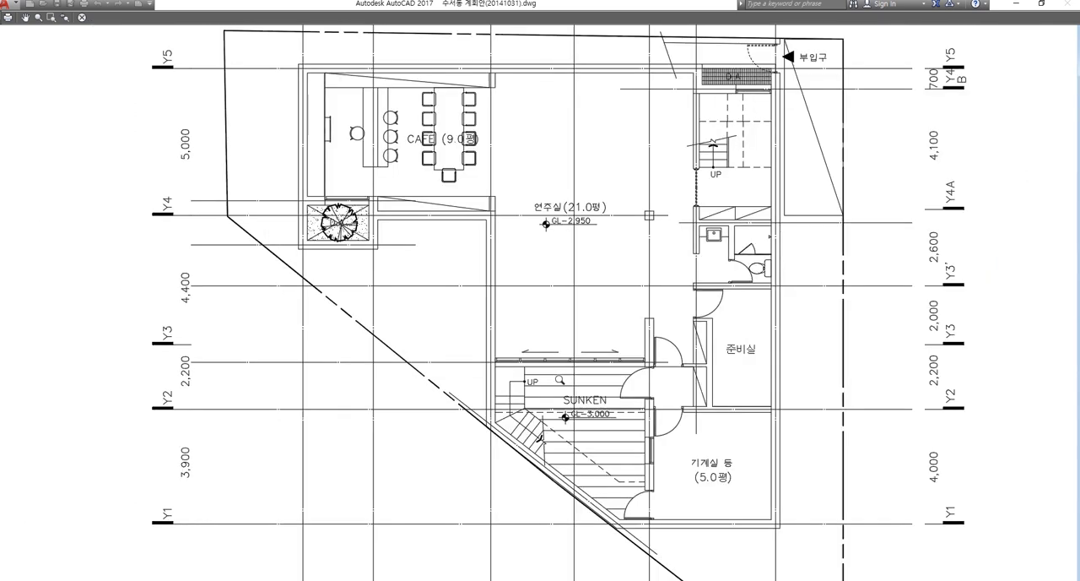
scroll(550, 358, up, 1)
drag(533, 303, 549, 321)
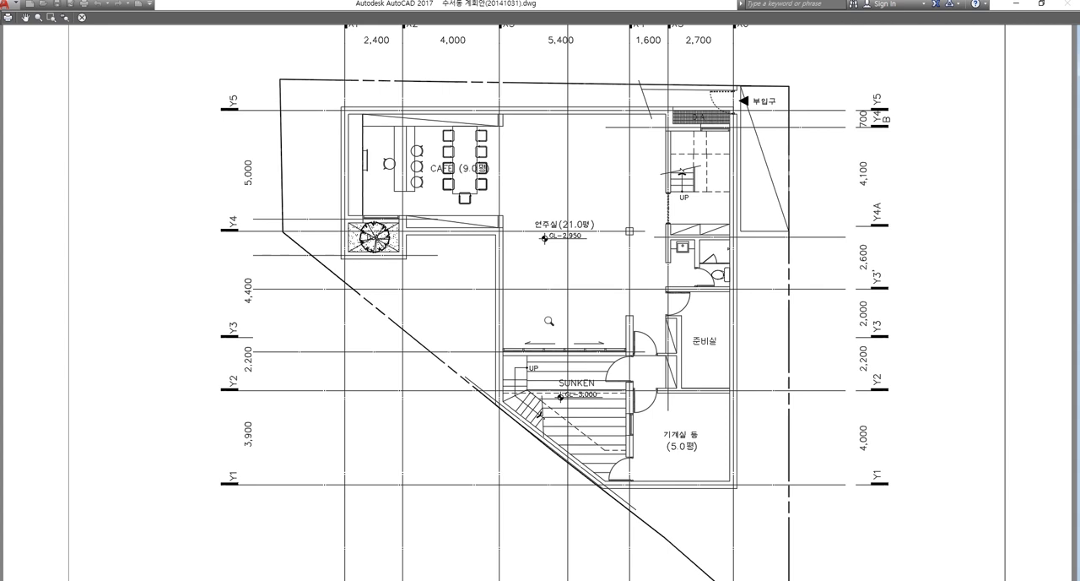
scroll(532, 329, up, 3)
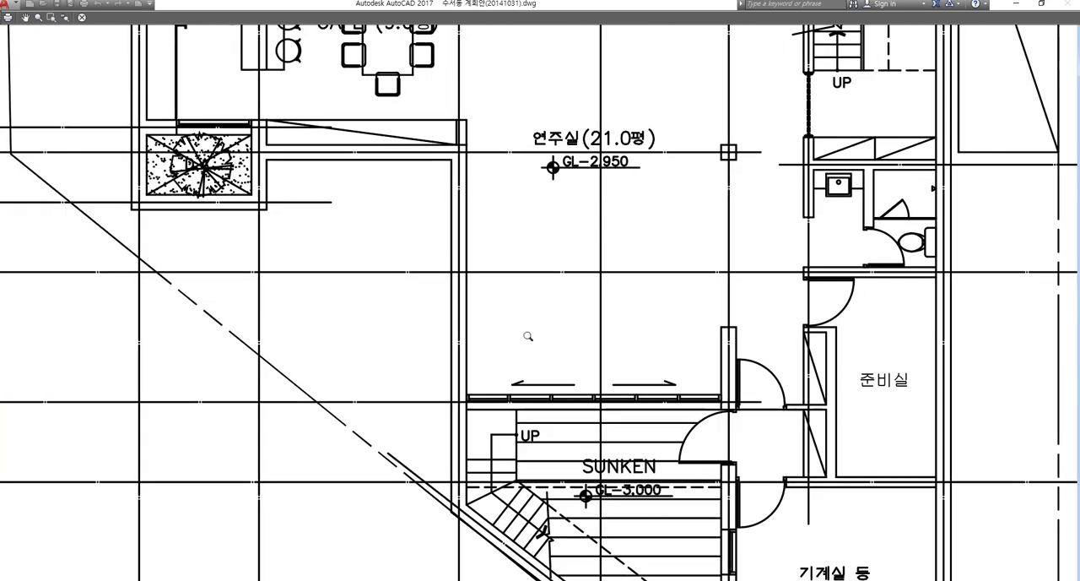
drag(550, 366, 446, 318)
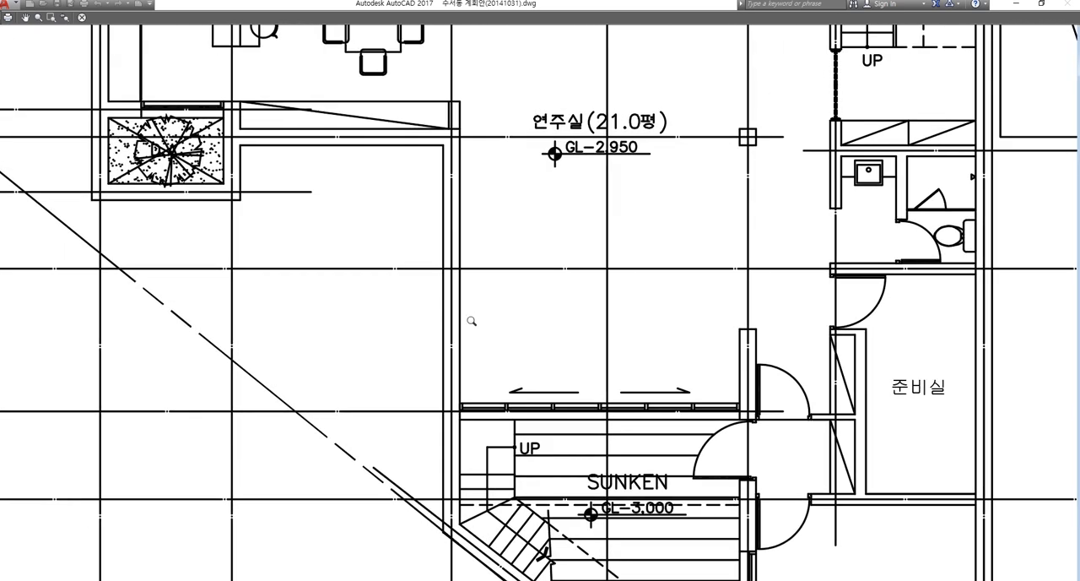
scroll(472, 319, down, 1)
key(Escape)
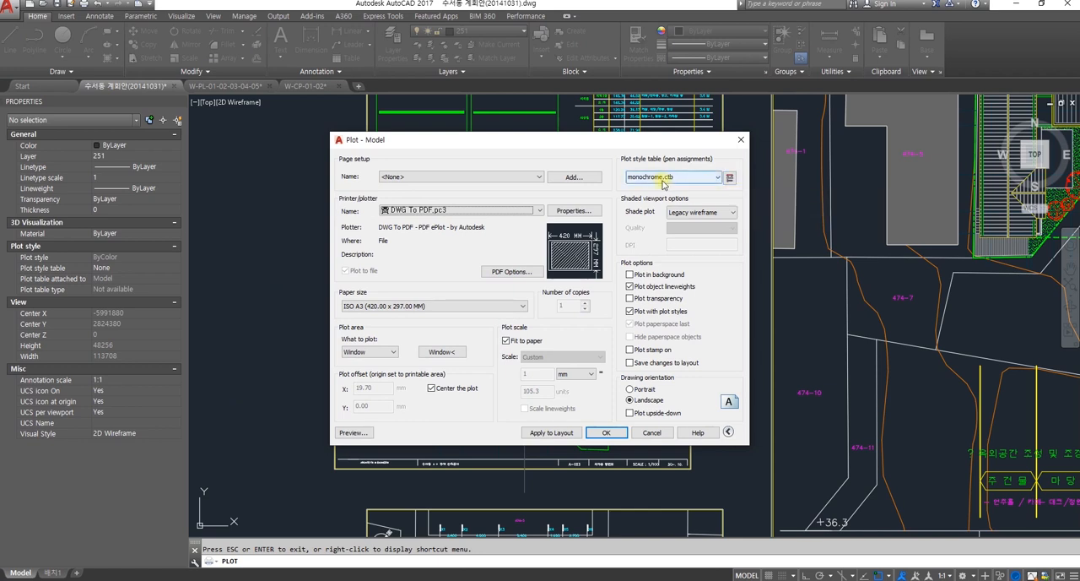
Step: Open the monochrome.ctb plot style table for editing in table view and widen the editor to show more colors
click(729, 177)
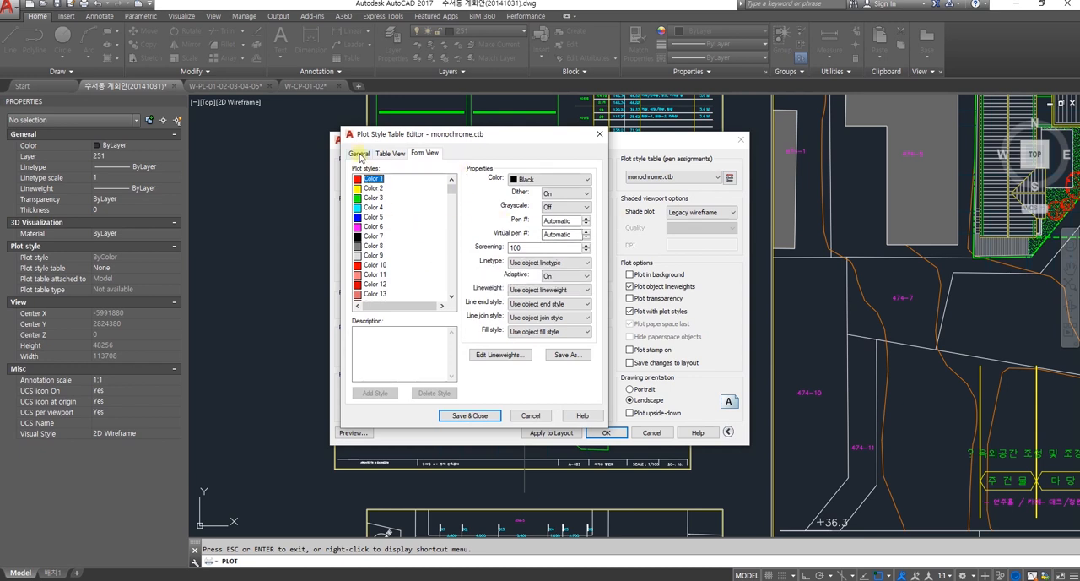
click(385, 155)
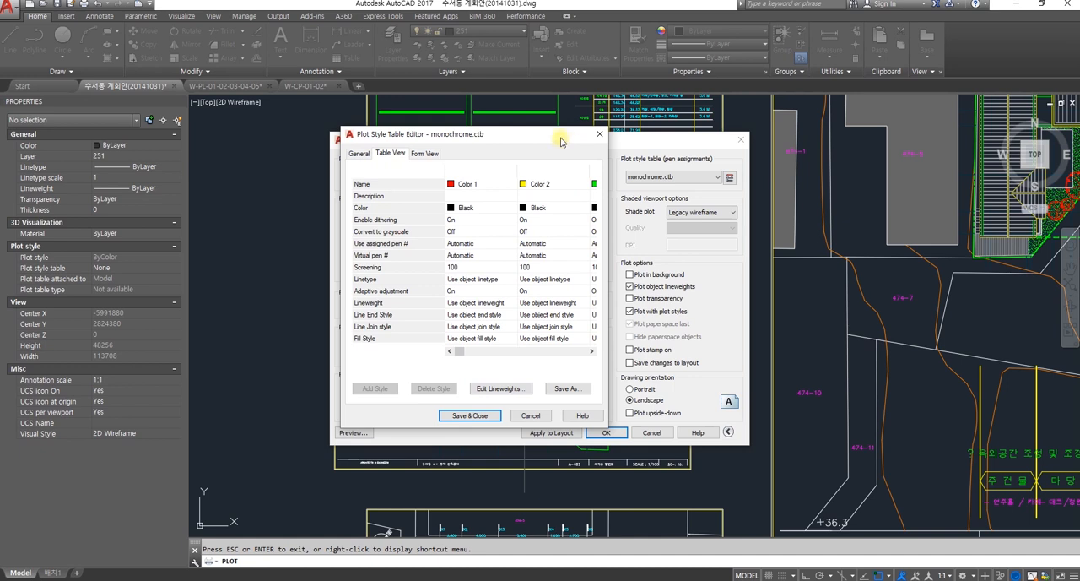
drag(608, 147, 1014, 147)
drag(731, 145, 698, 166)
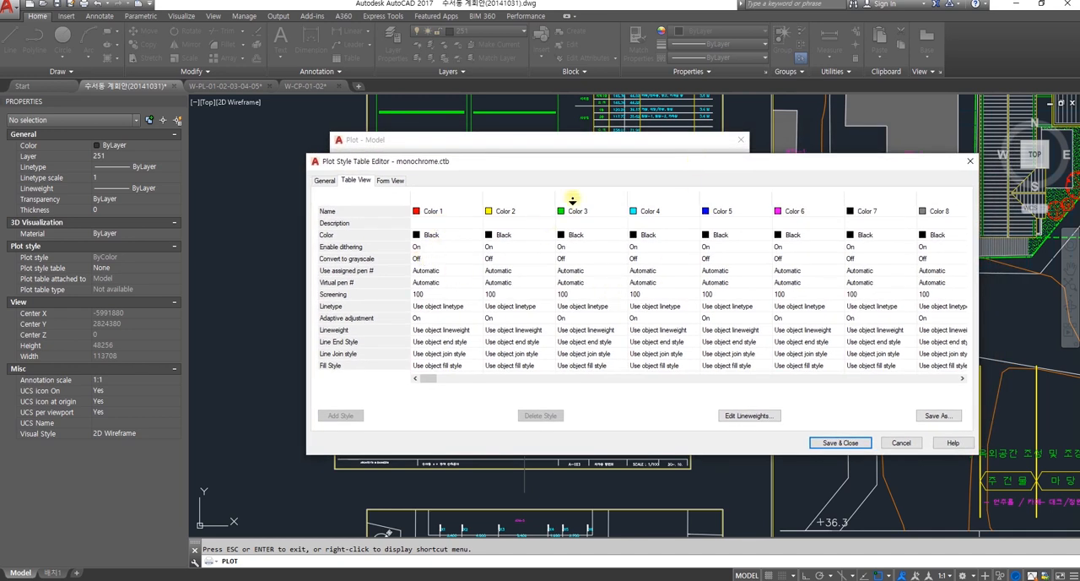
click(529, 487)
Step: Look through the linetype options for Color 2 in the plot style table
click(511, 308)
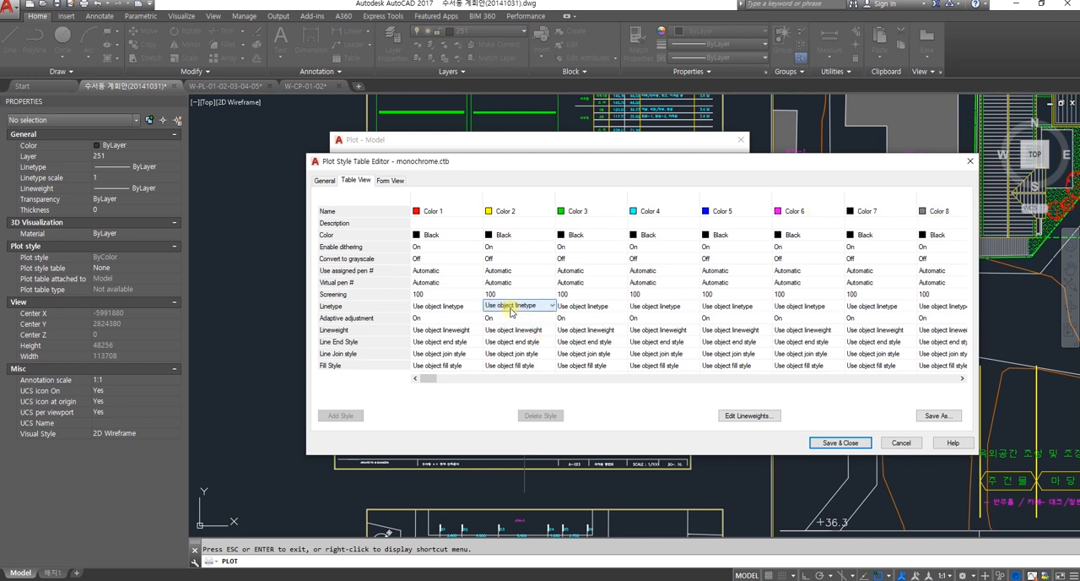
click(515, 308)
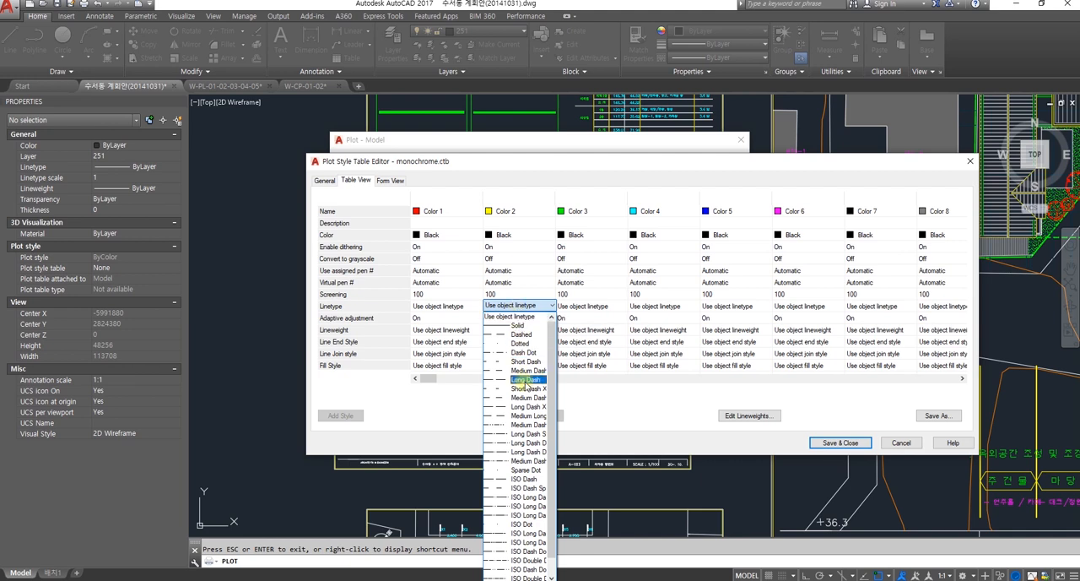
click(521, 306)
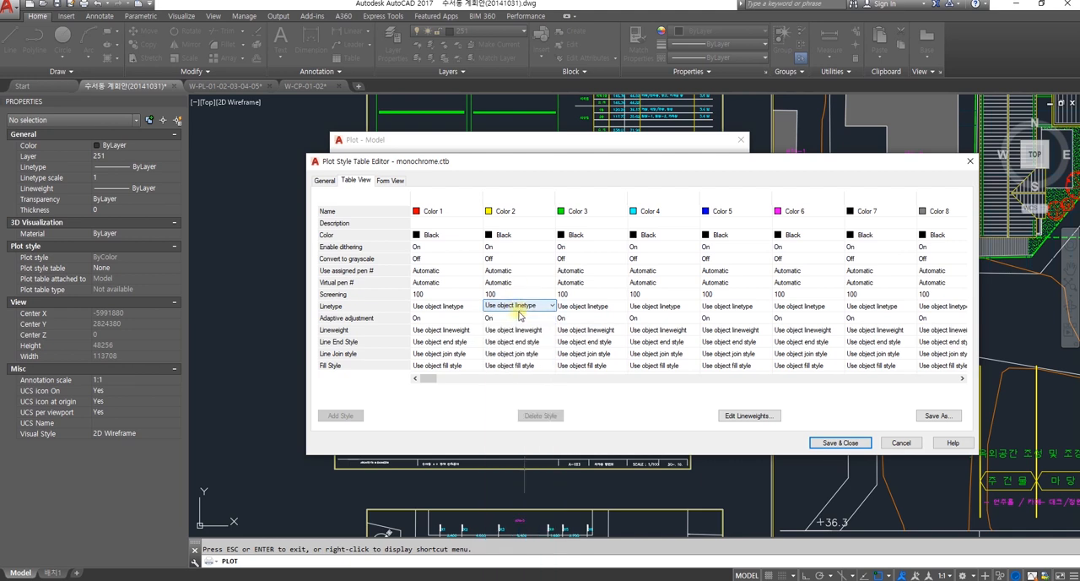
Step: Set the plot lineweight of Color 2 to 0.35 mm and of Color 3 to 0.30 mm
click(524, 330)
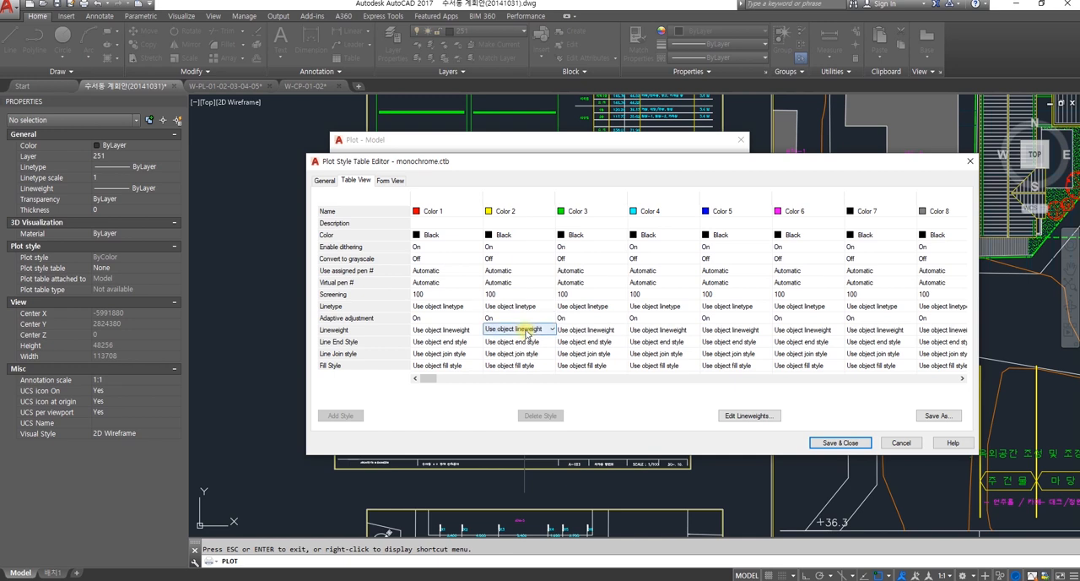
click(525, 331)
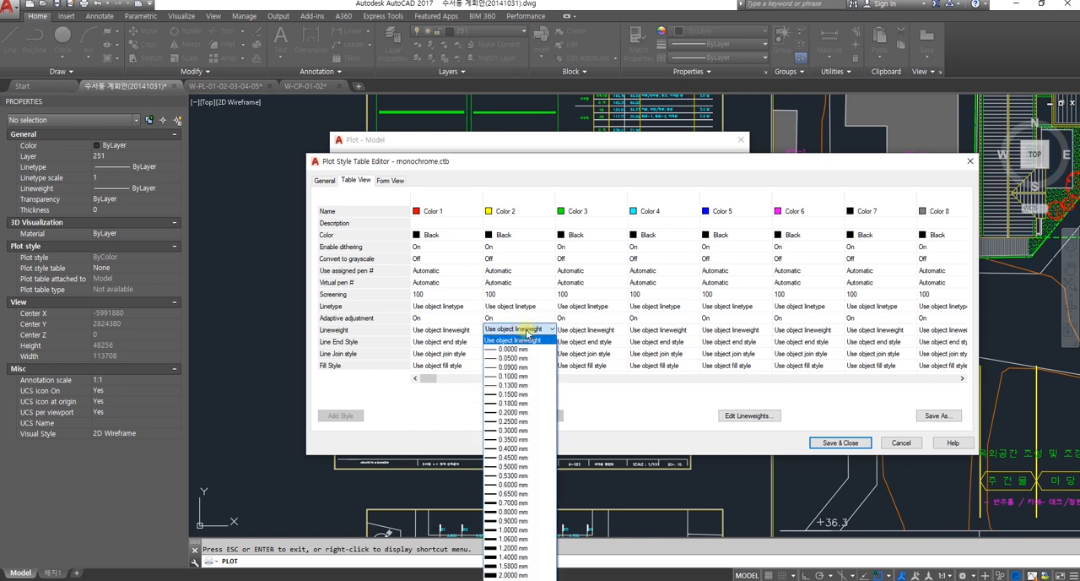
click(523, 440)
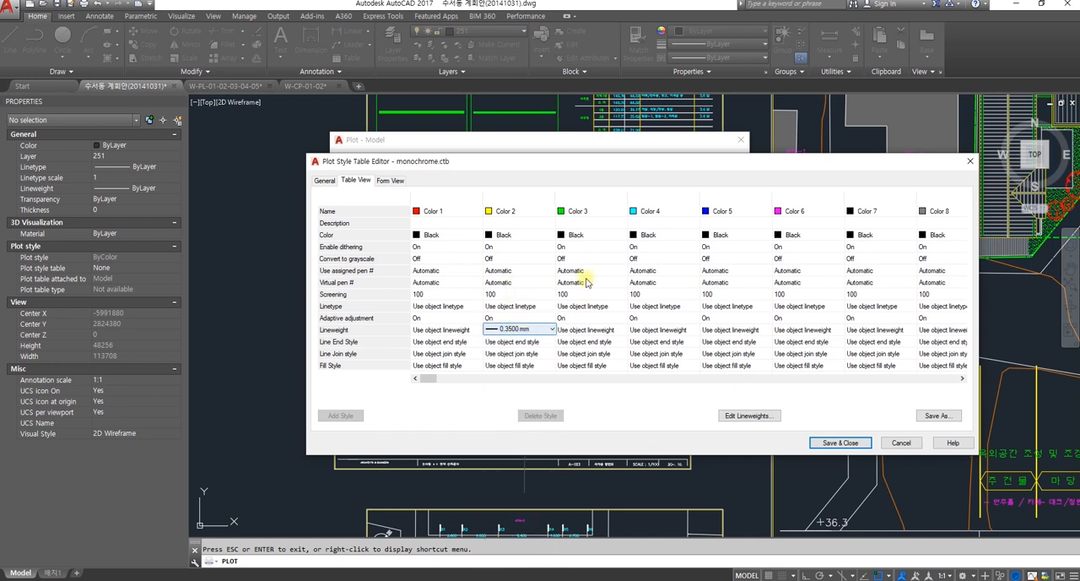
click(590, 330)
click(590, 330)
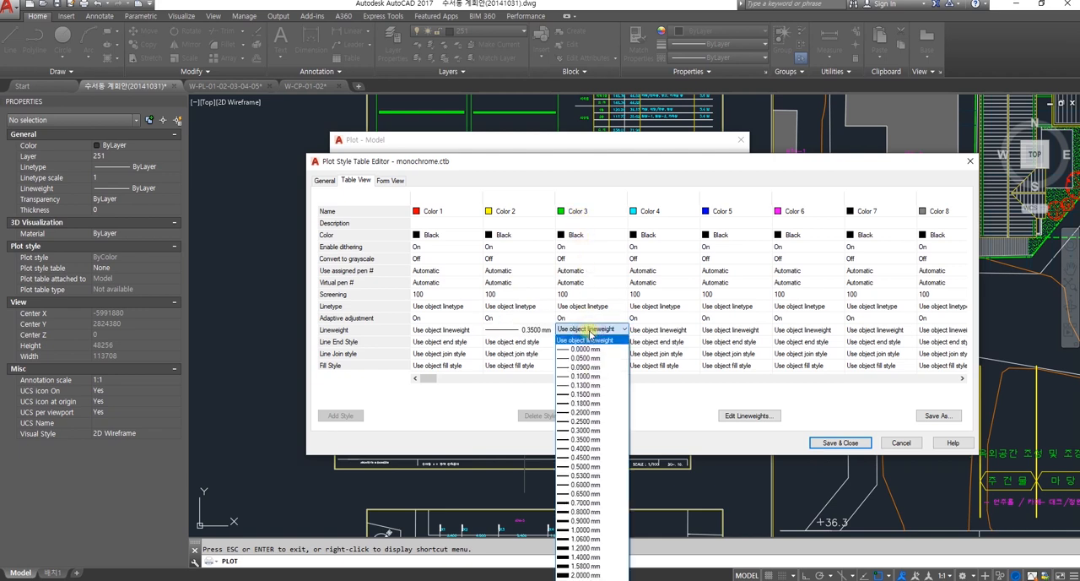
click(585, 430)
Step: Set the plot lineweight of Color 4 to 0.18 mm and of Color 5 to 0.15 mm
click(654, 331)
click(654, 330)
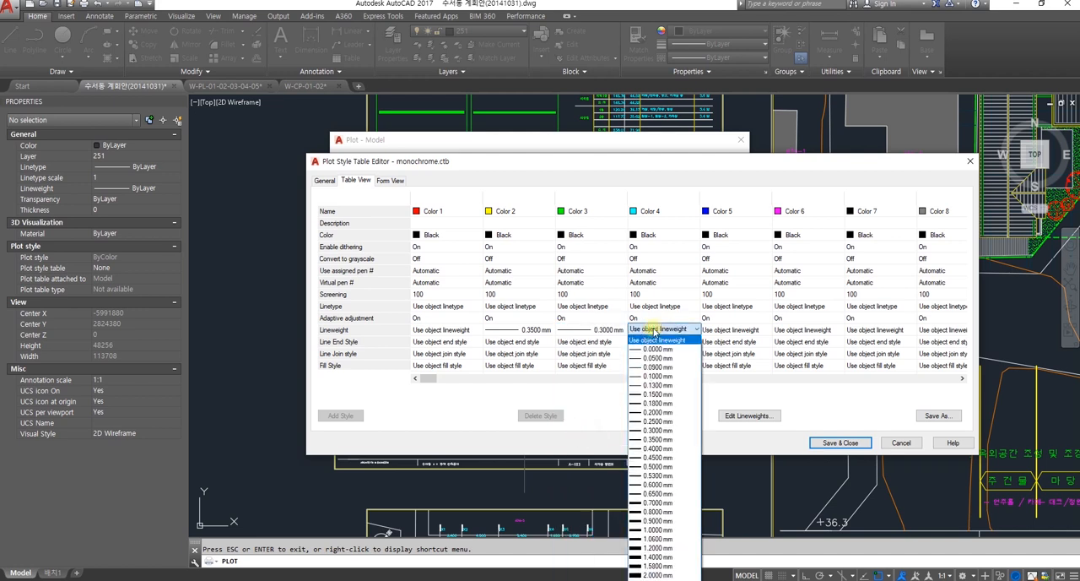
click(665, 403)
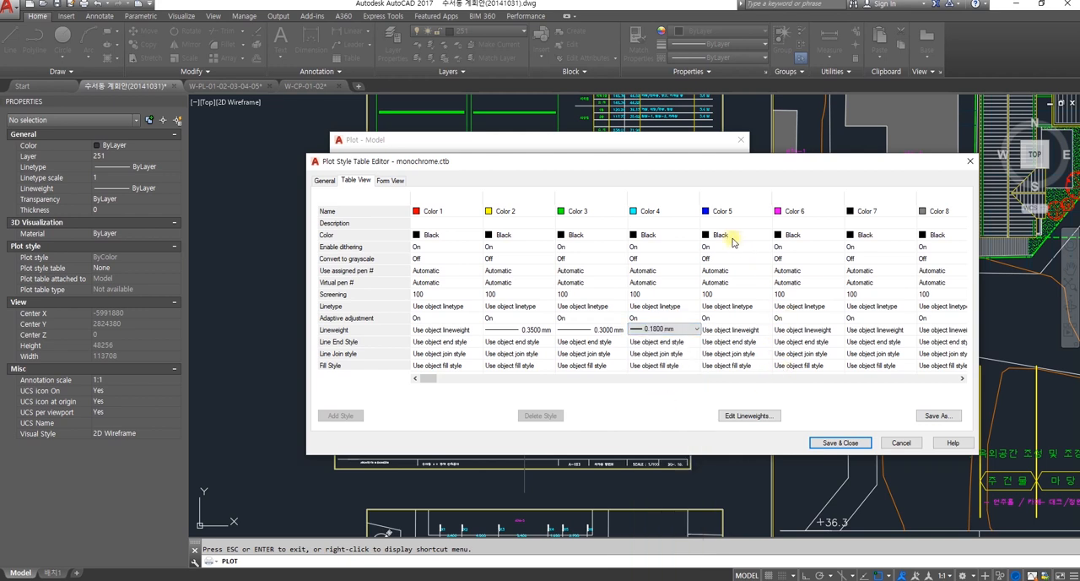
click(731, 330)
click(731, 330)
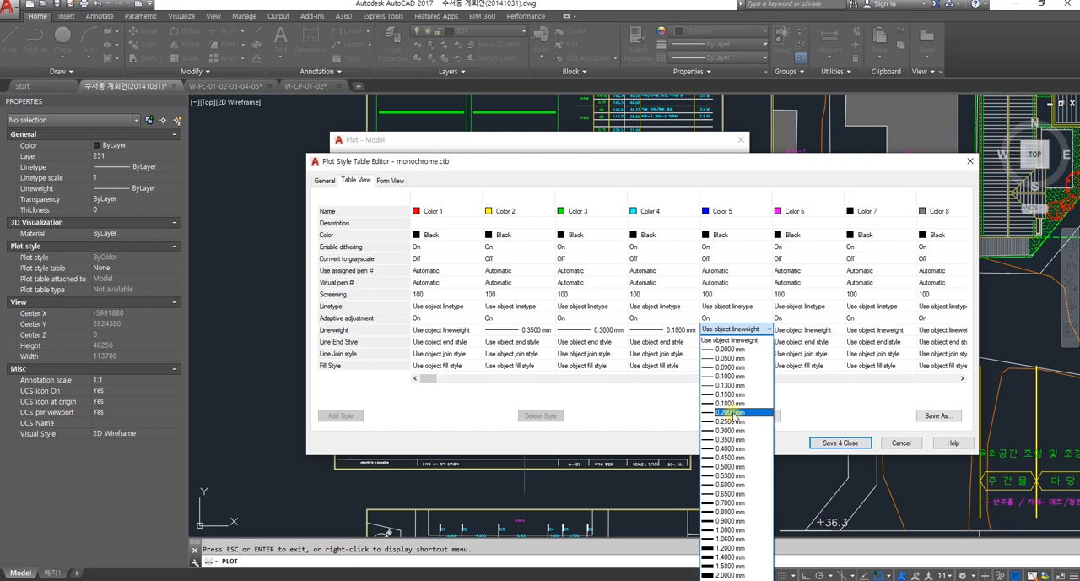
click(731, 394)
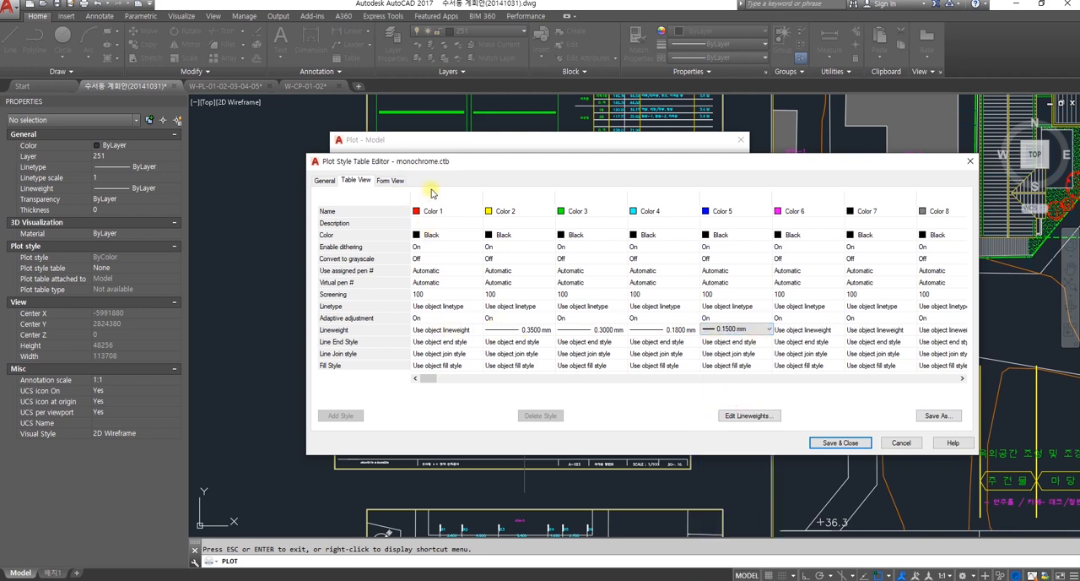
Step: Set the plot lineweight of Color 1 to 0.09 mm and of Color 6 to 0.13 mm
click(447, 330)
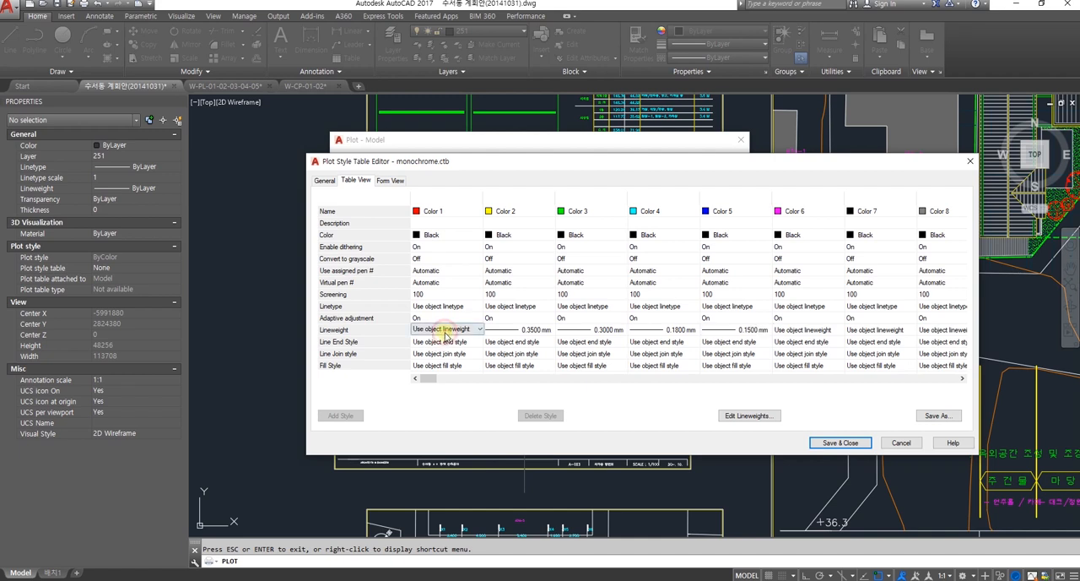
click(451, 331)
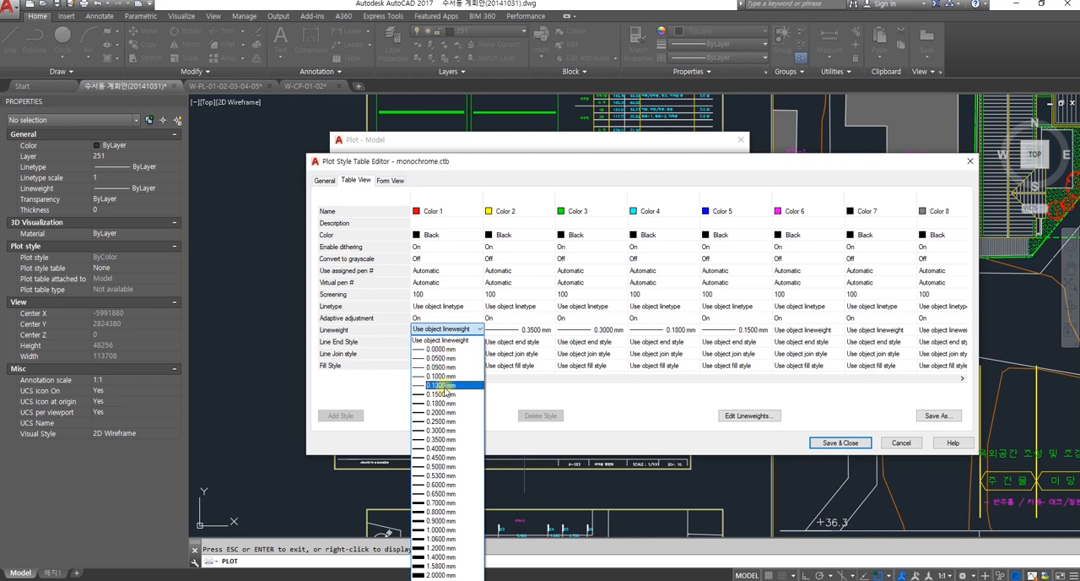
click(440, 366)
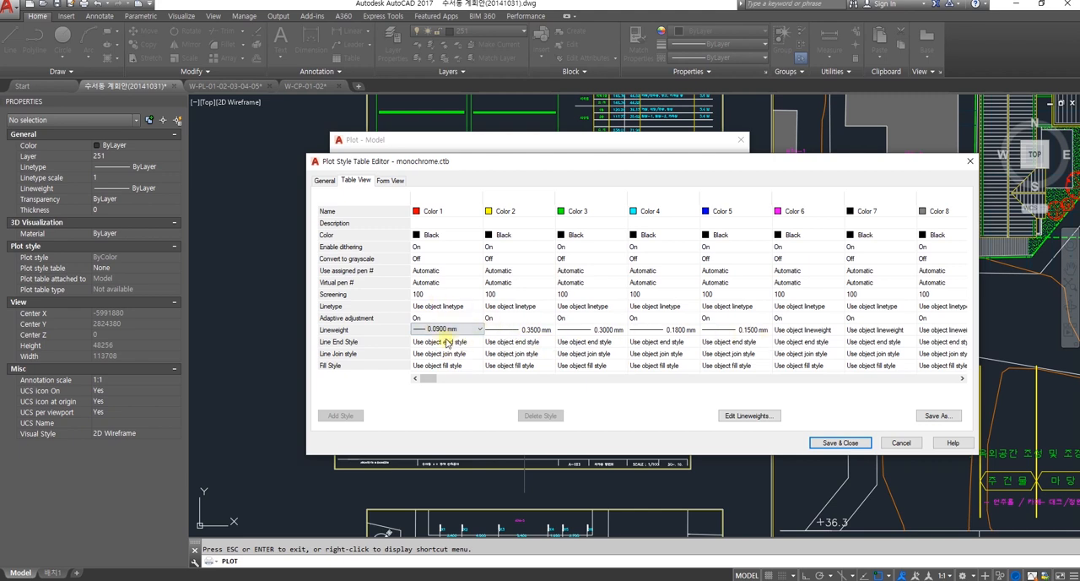
click(801, 329)
click(801, 330)
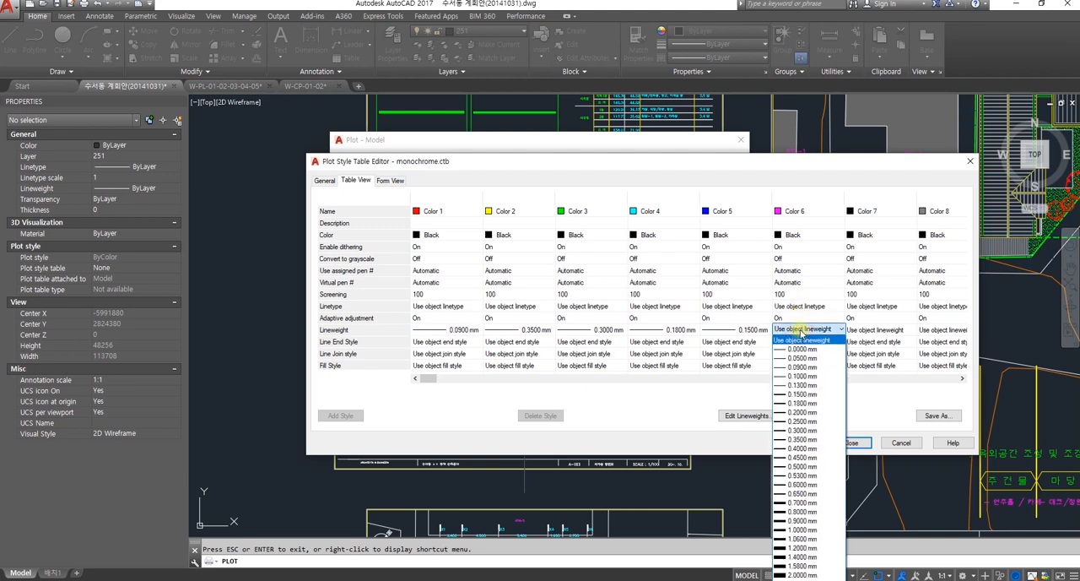
click(803, 385)
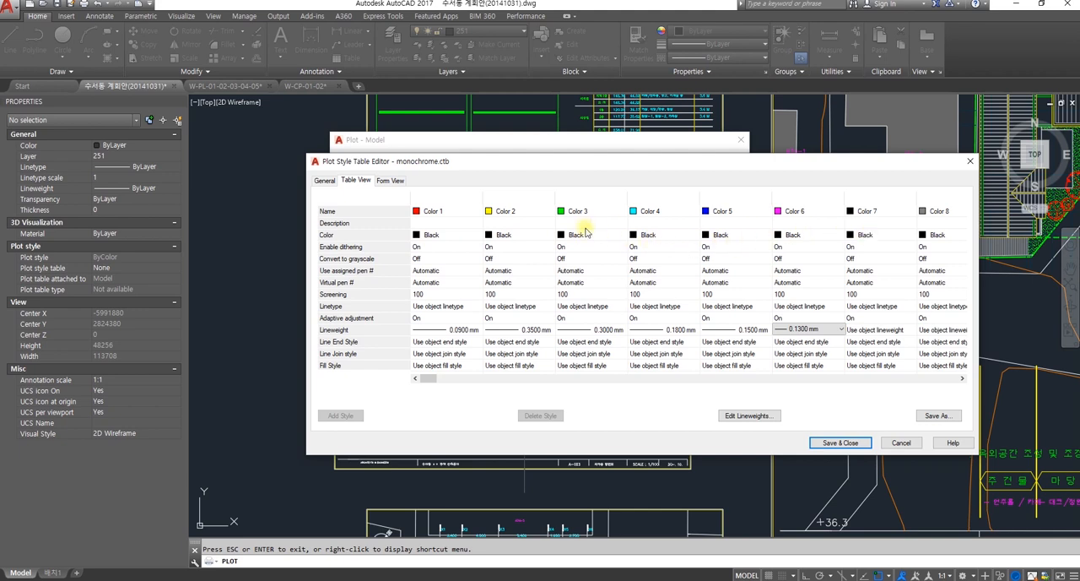
Step: Look through the plot color options for Color 4 in the plot style table
click(646, 237)
click(646, 237)
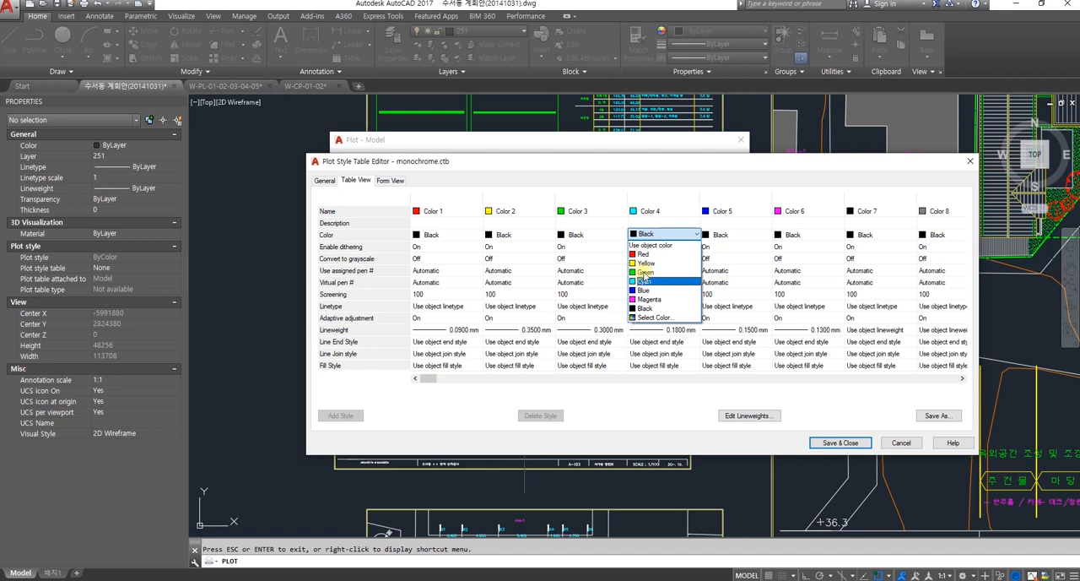
click(649, 233)
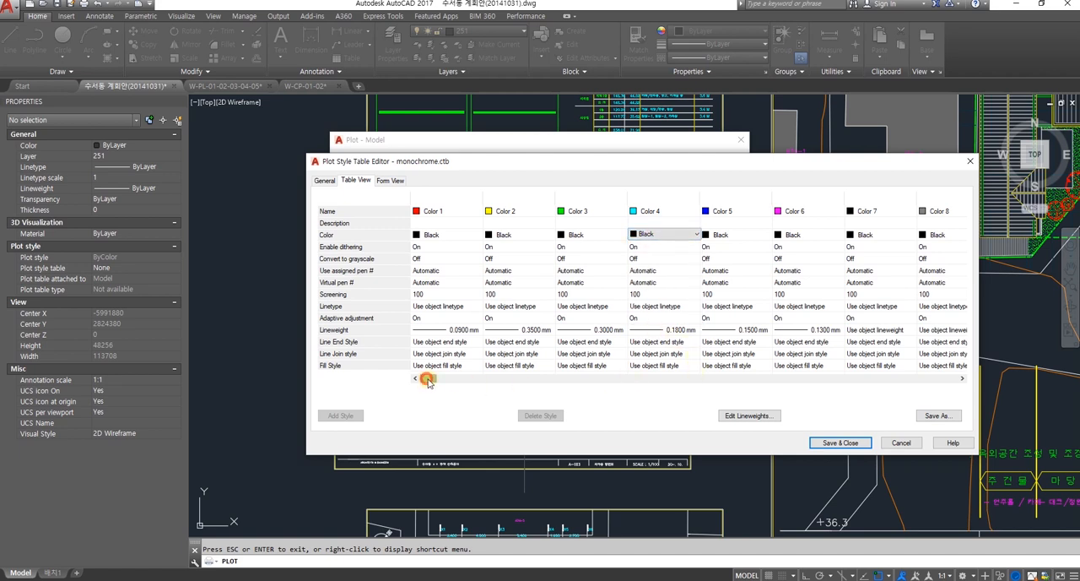
Step: Set the plot color of Color 10 to index color 10 so its lines print in red
drag(428, 381, 445, 379)
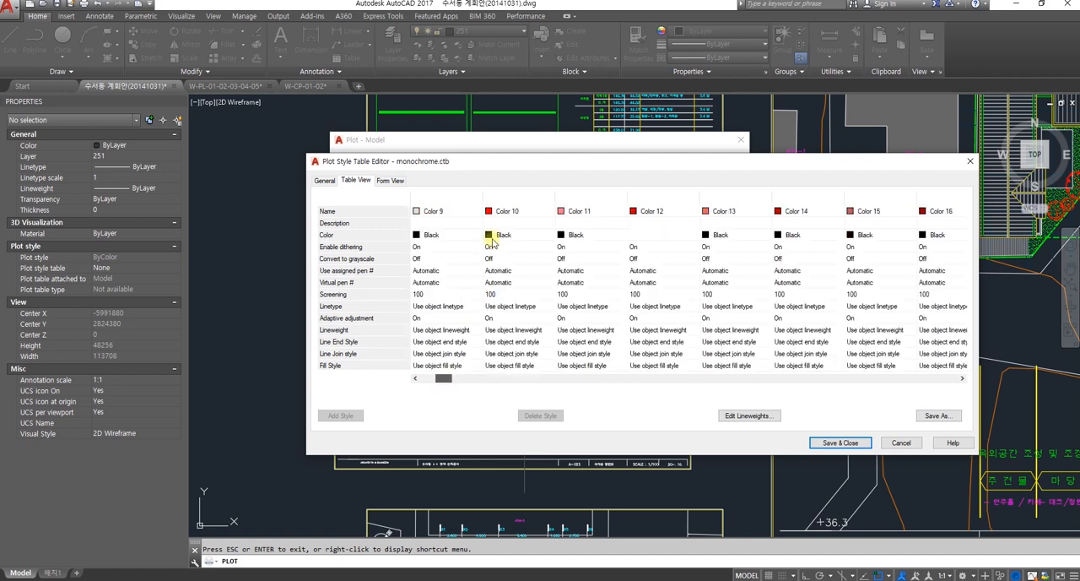
click(499, 236)
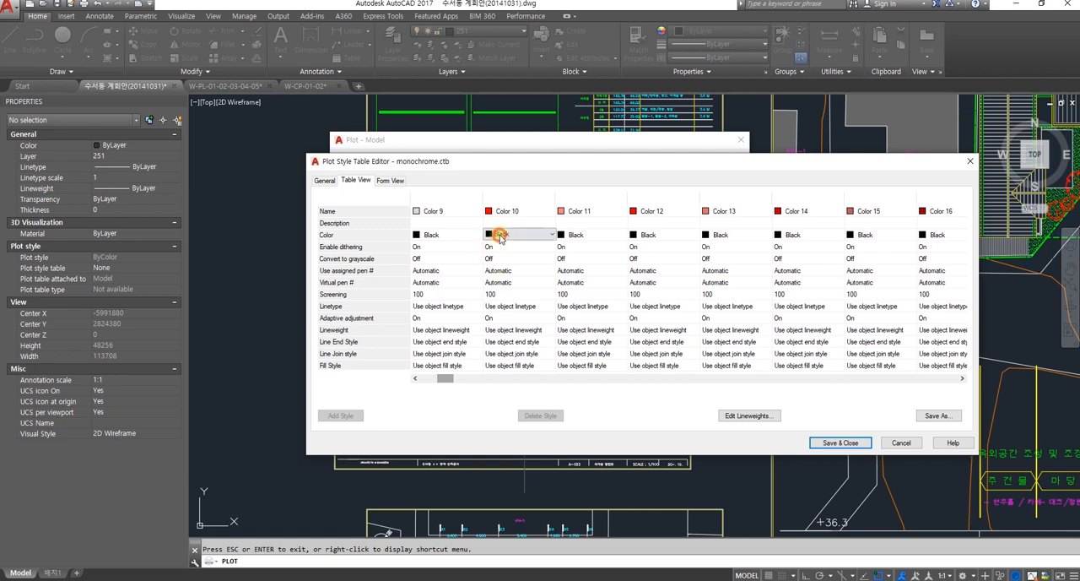
click(500, 237)
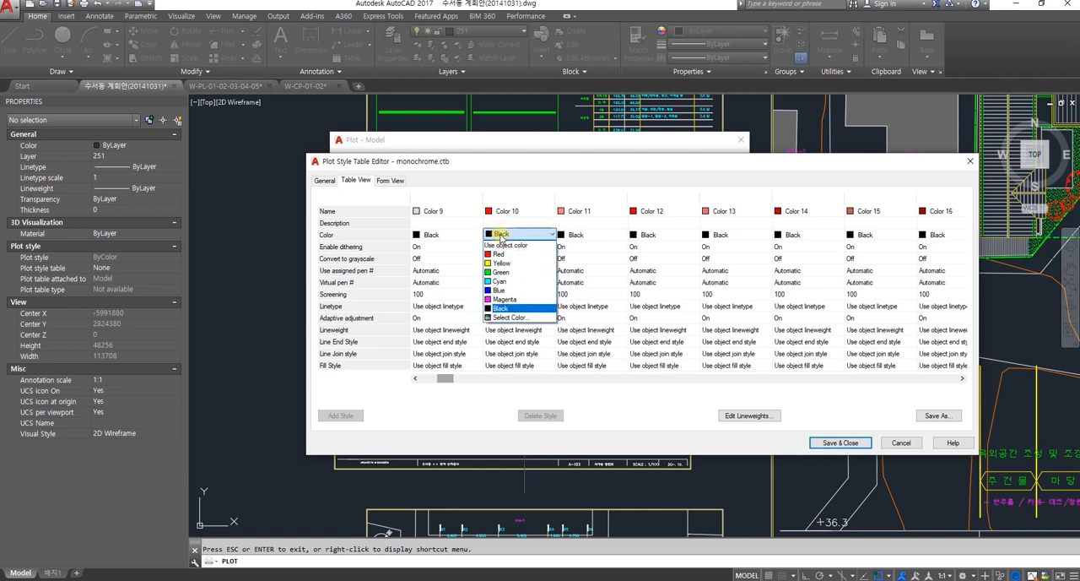
click(504, 319)
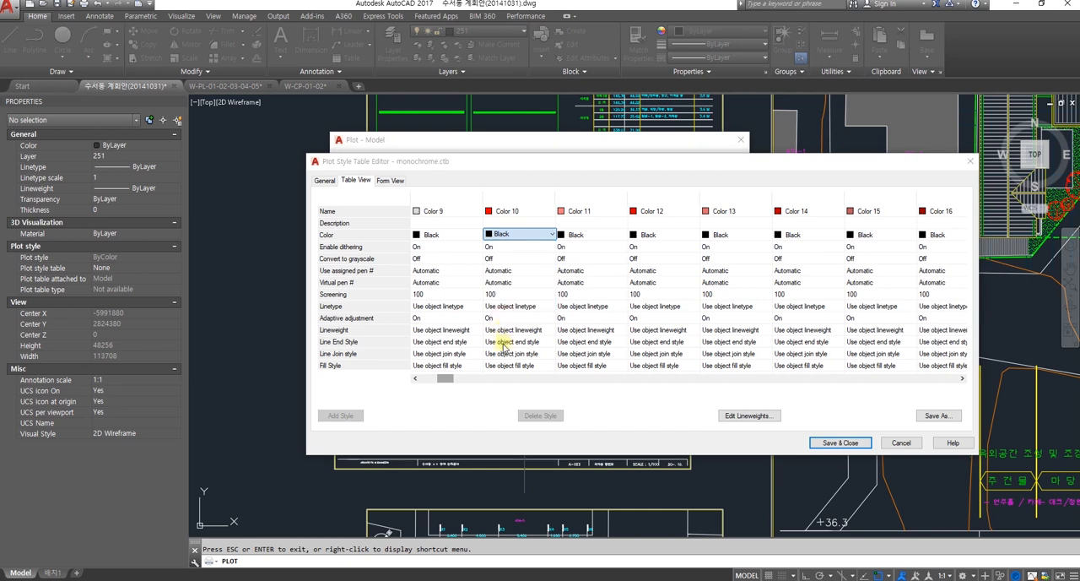
click(475, 210)
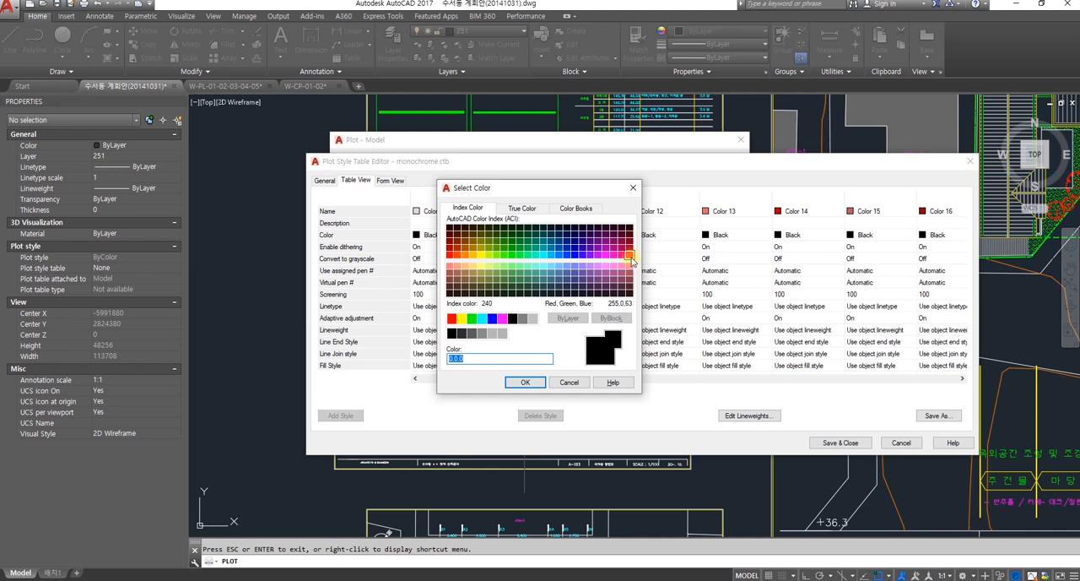
click(450, 256)
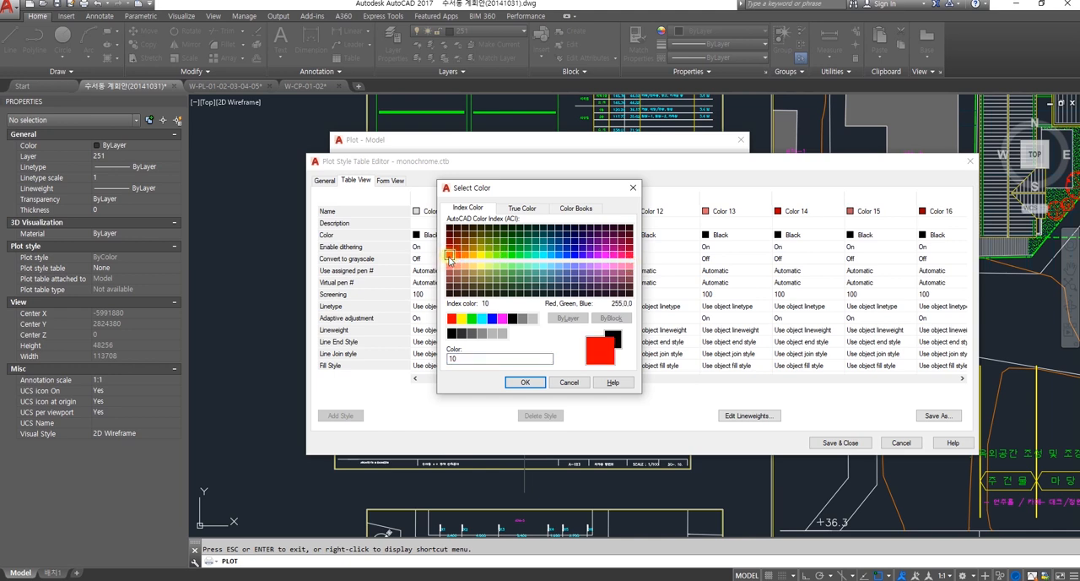
click(522, 381)
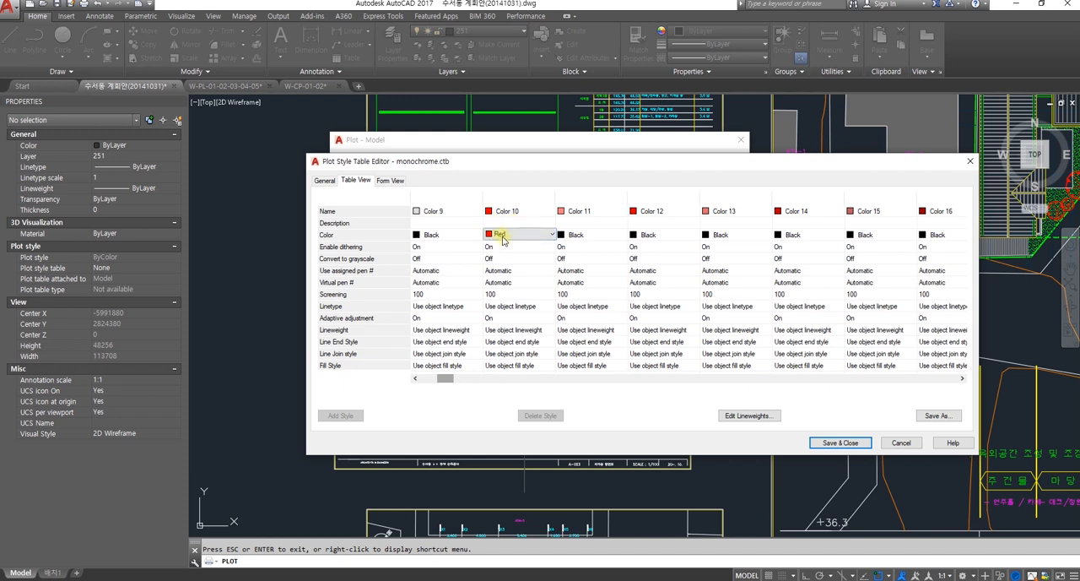
Step: Set the plot color of Color 8 to Use object color in the plot style table
click(422, 378)
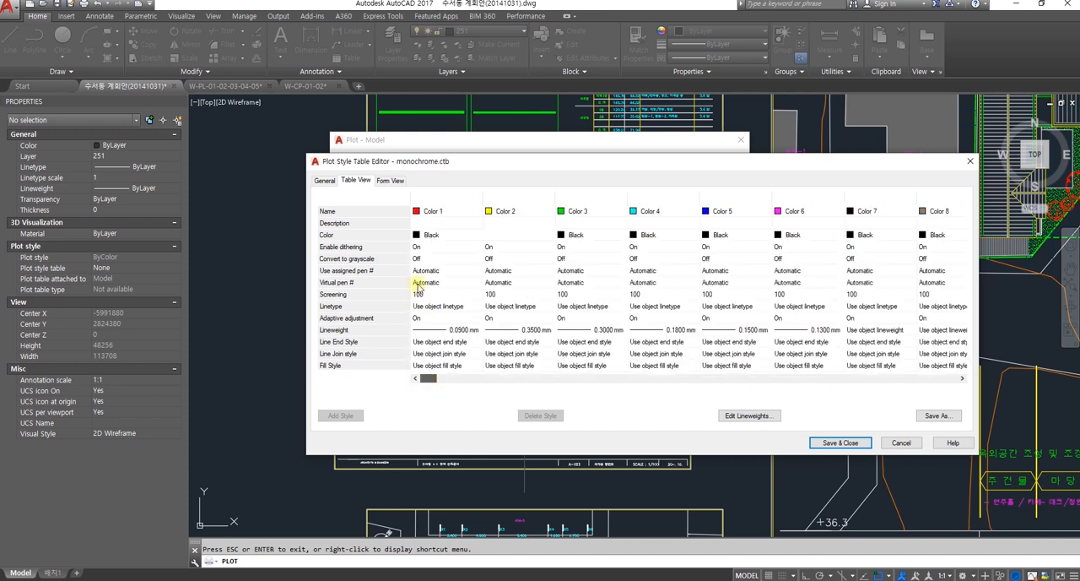
drag(423, 379, 445, 384)
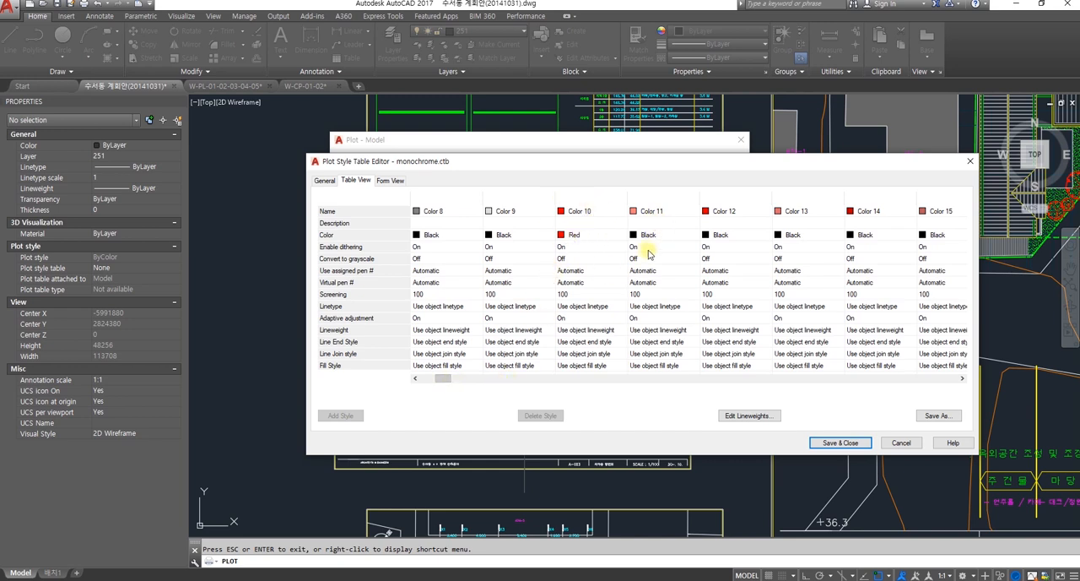
mouse_move(452, 387)
mouse_down()
mouse_move(417, 383)
mouse_move(434, 385)
mouse_up()
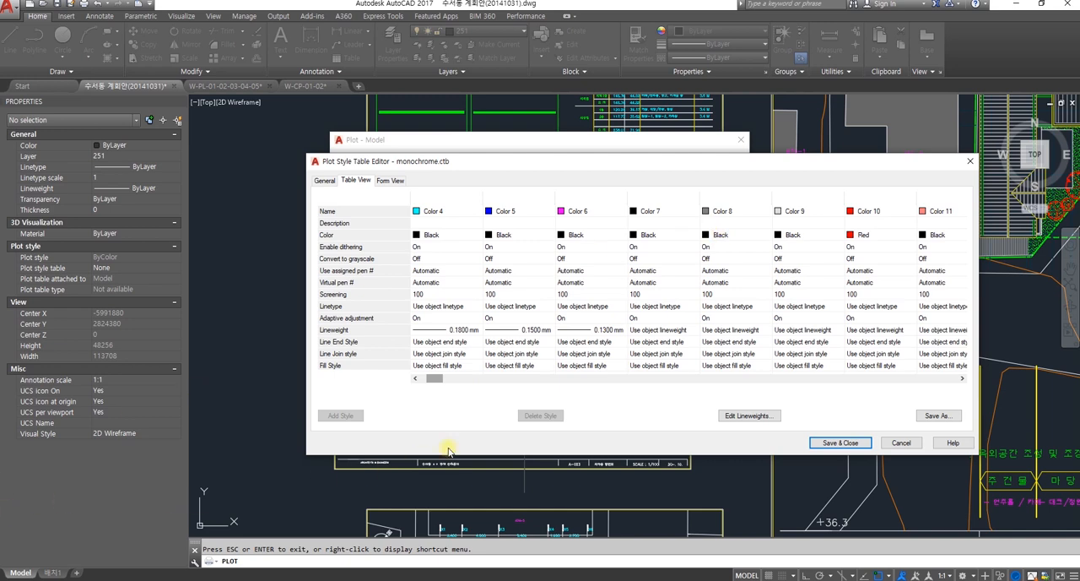
click(724, 236)
click(726, 237)
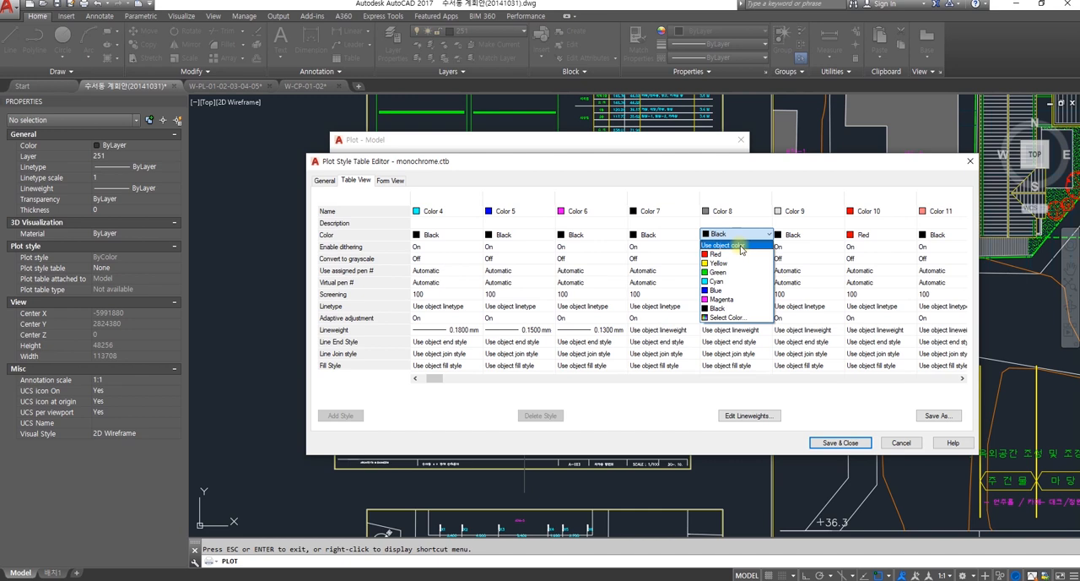
click(741, 246)
click(737, 237)
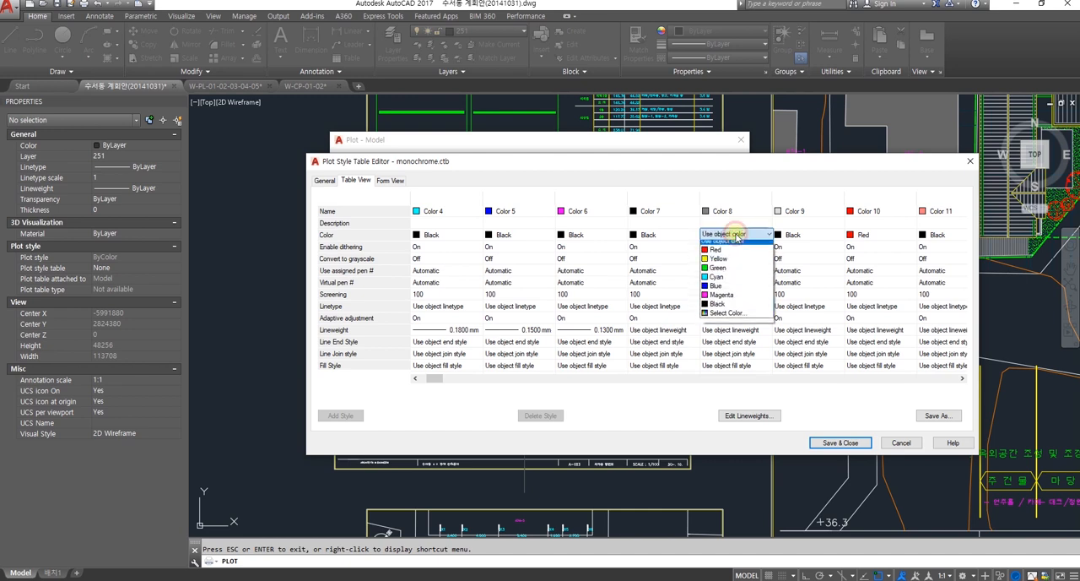
click(727, 247)
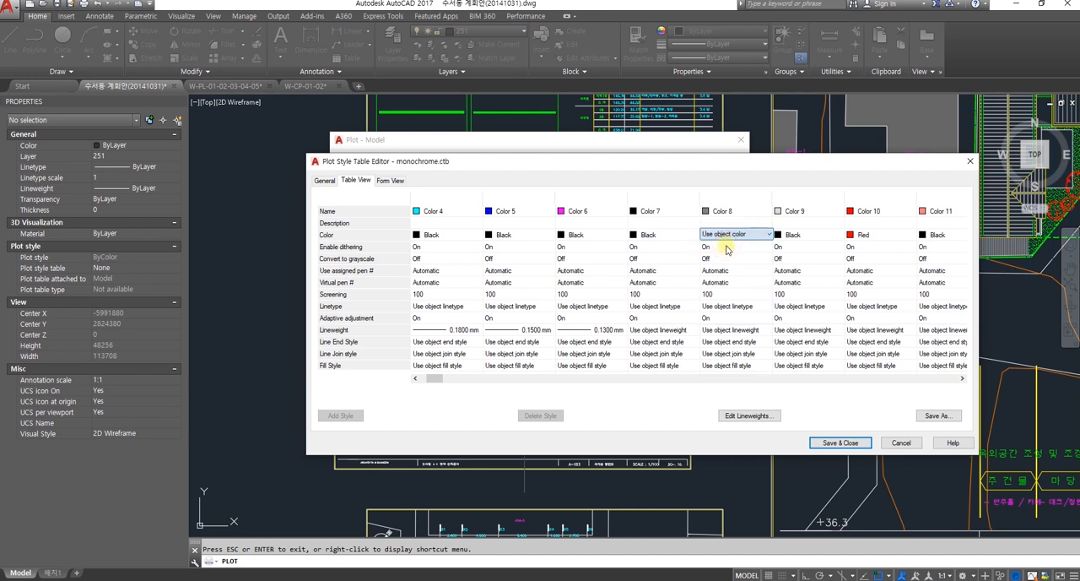
Step: Set the plot color of Color 8 to the gray index color 8
click(728, 236)
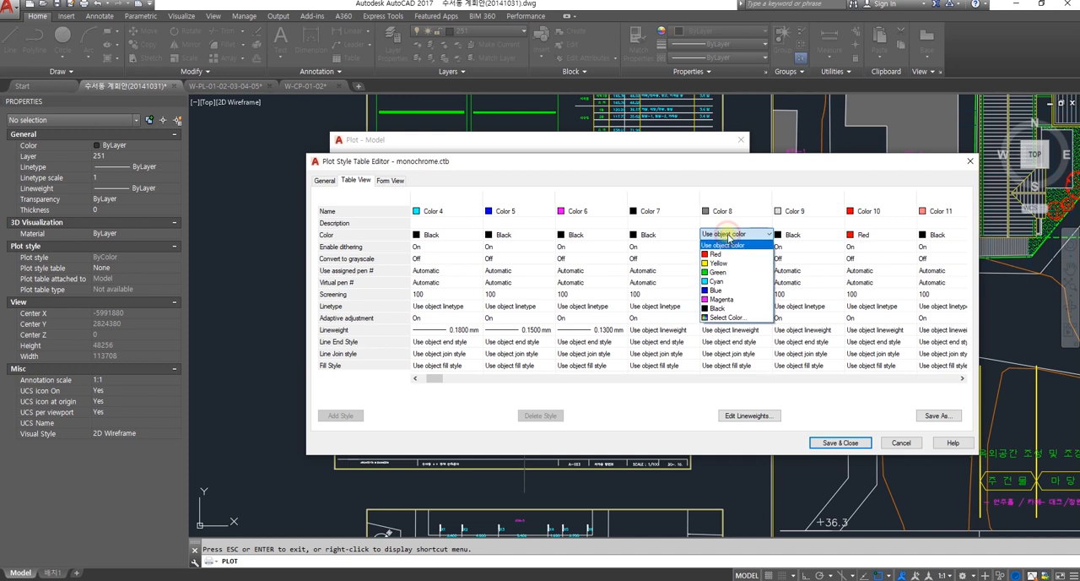
click(727, 319)
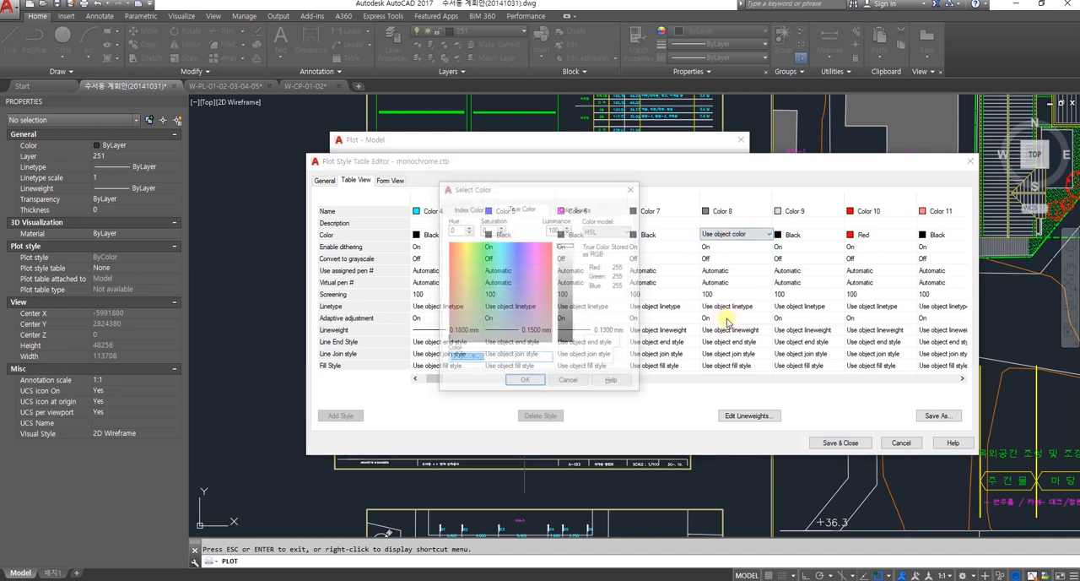
click(469, 208)
click(523, 318)
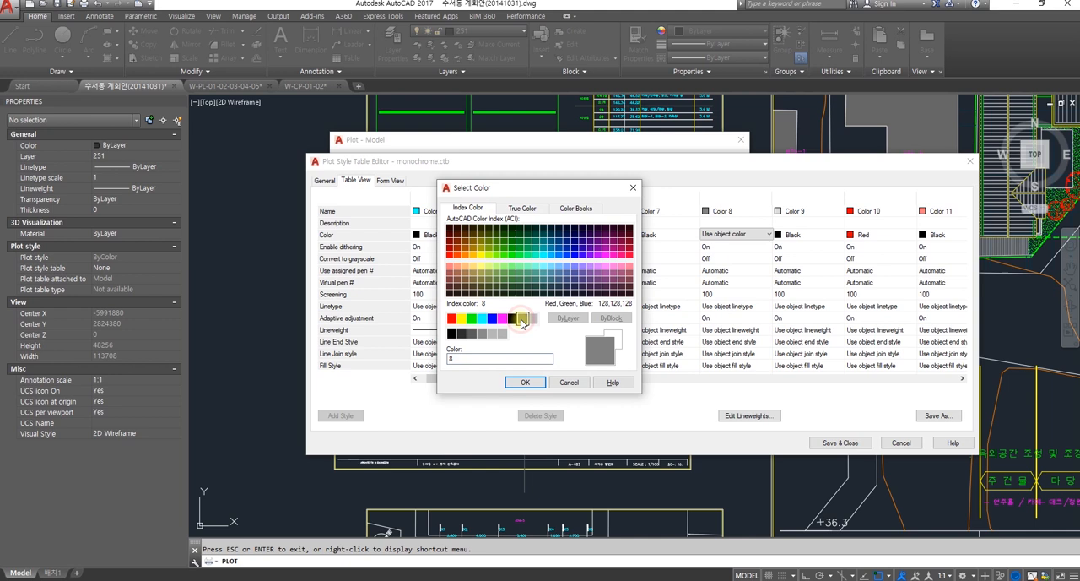
click(525, 383)
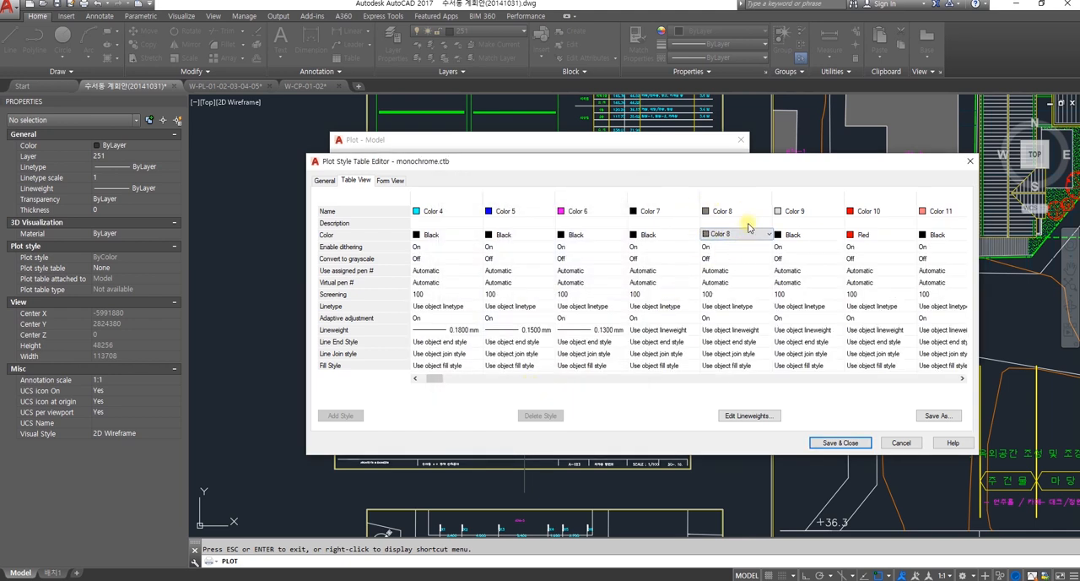
Step: Save the edited plot style table as a new file named HIID and close the plot style editor
drag(434, 378, 427, 380)
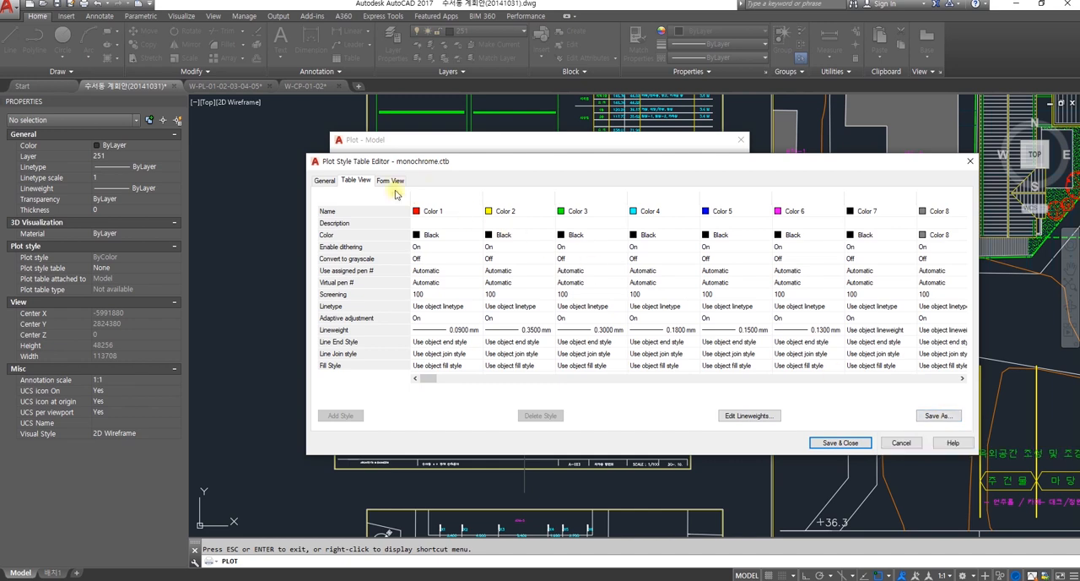
click(937, 416)
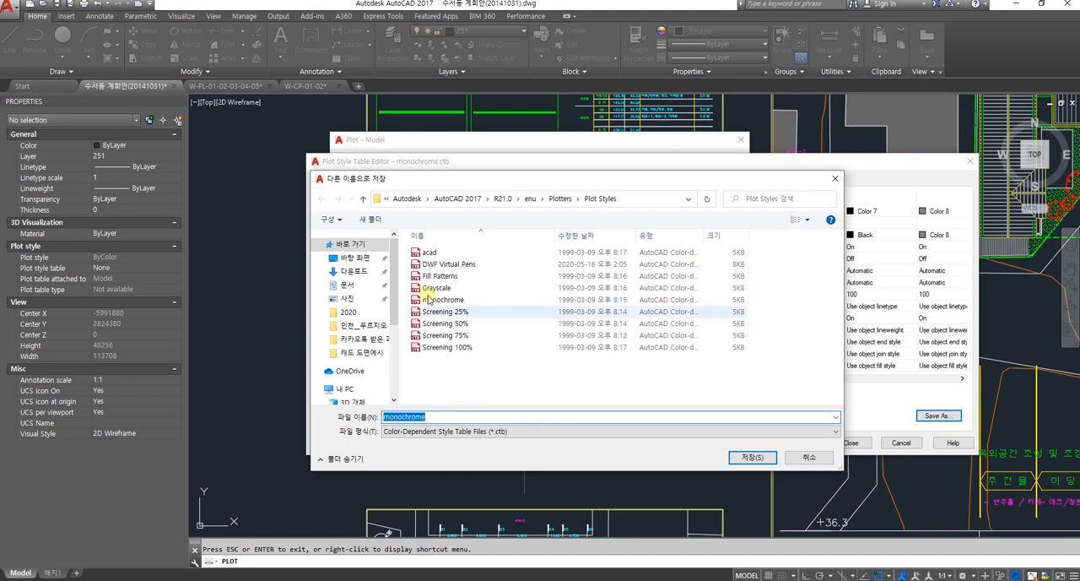
text(HID)
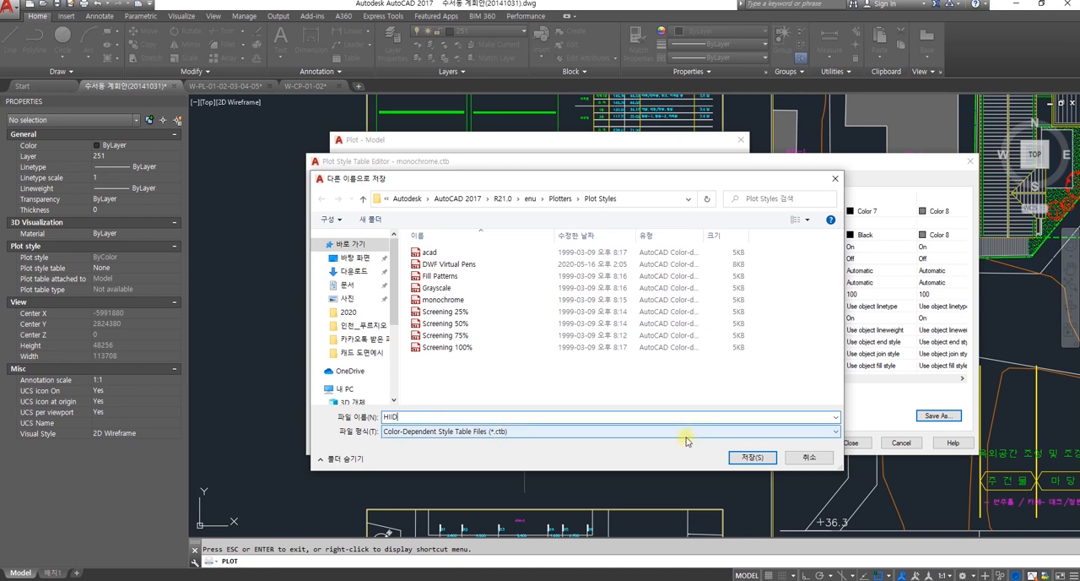
click(752, 457)
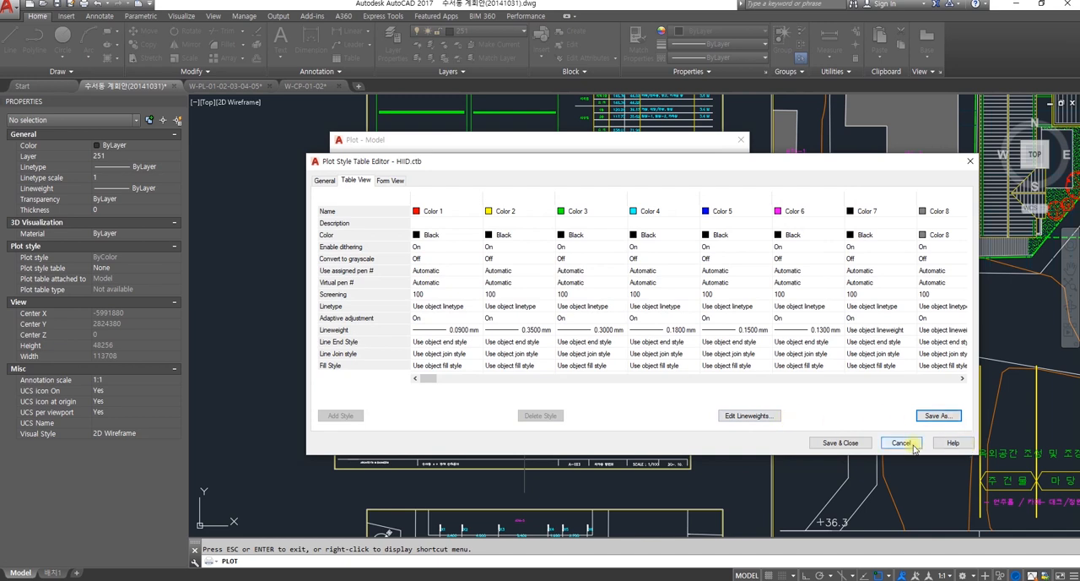
click(861, 444)
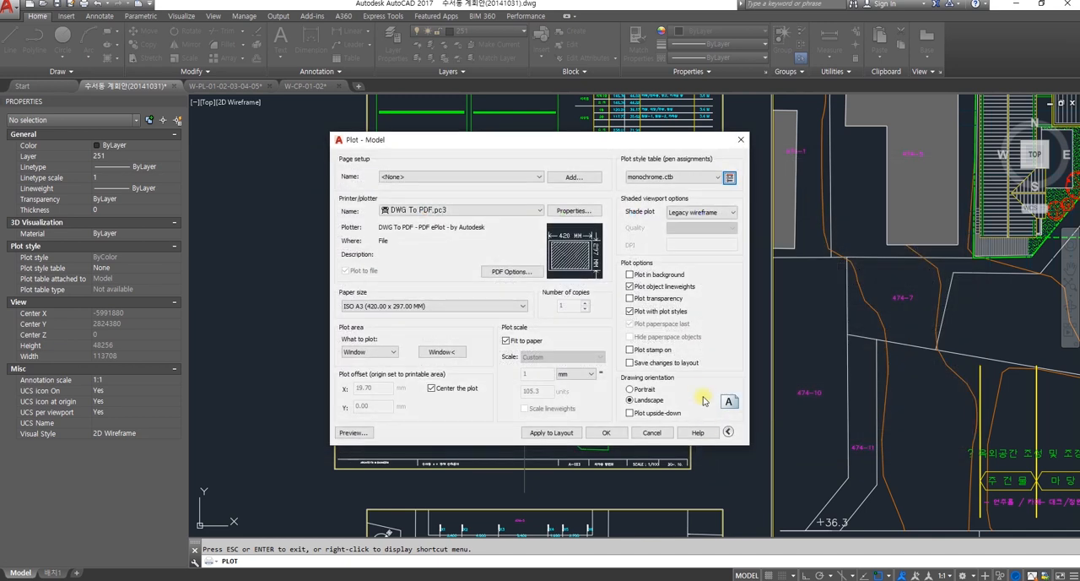
Step: Select HIID.ctb as the plot style table for the plot and assign it to all layouts
click(716, 177)
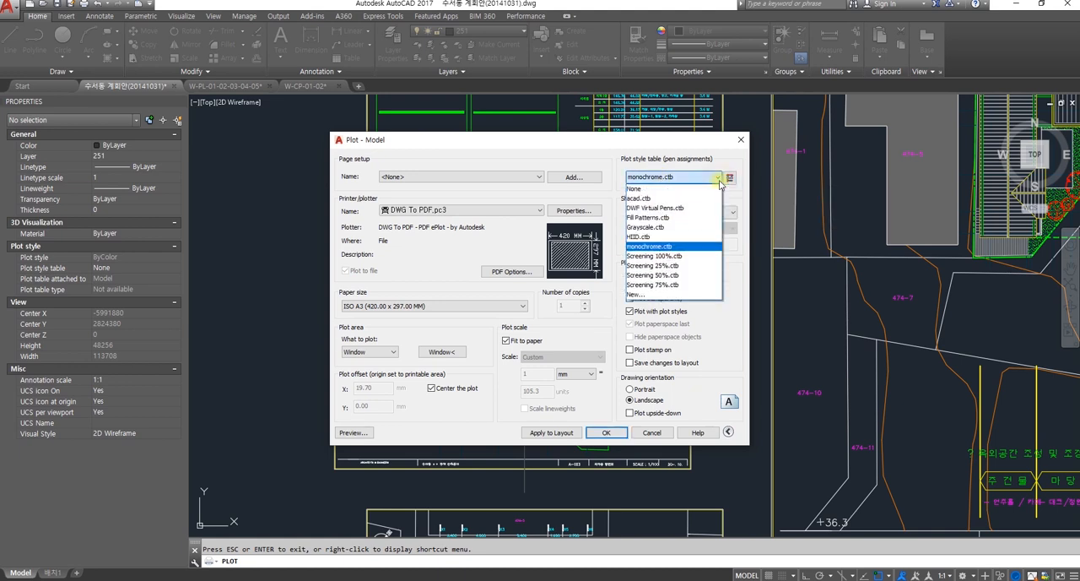
click(638, 237)
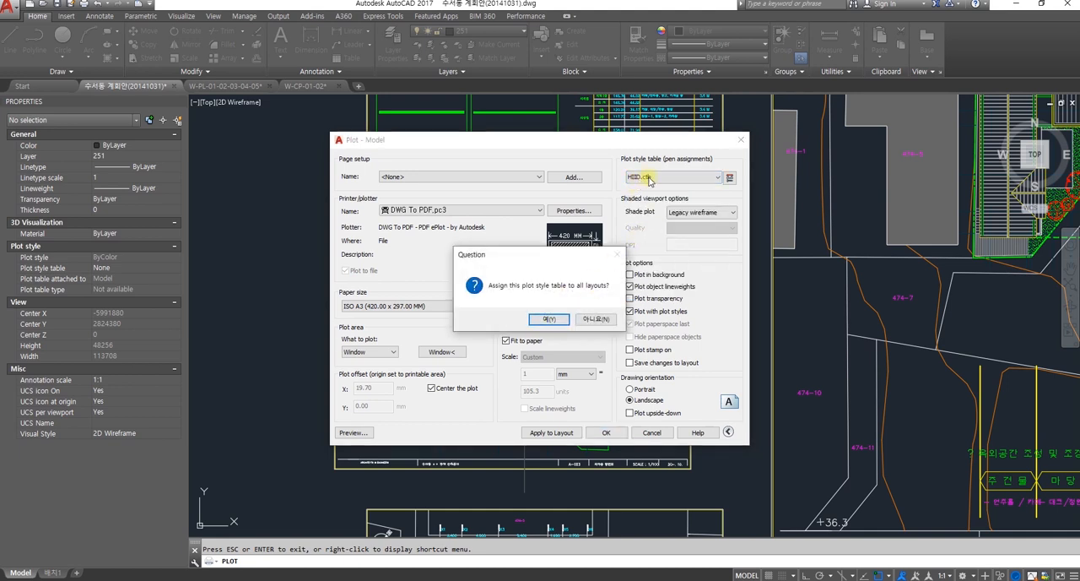
click(549, 318)
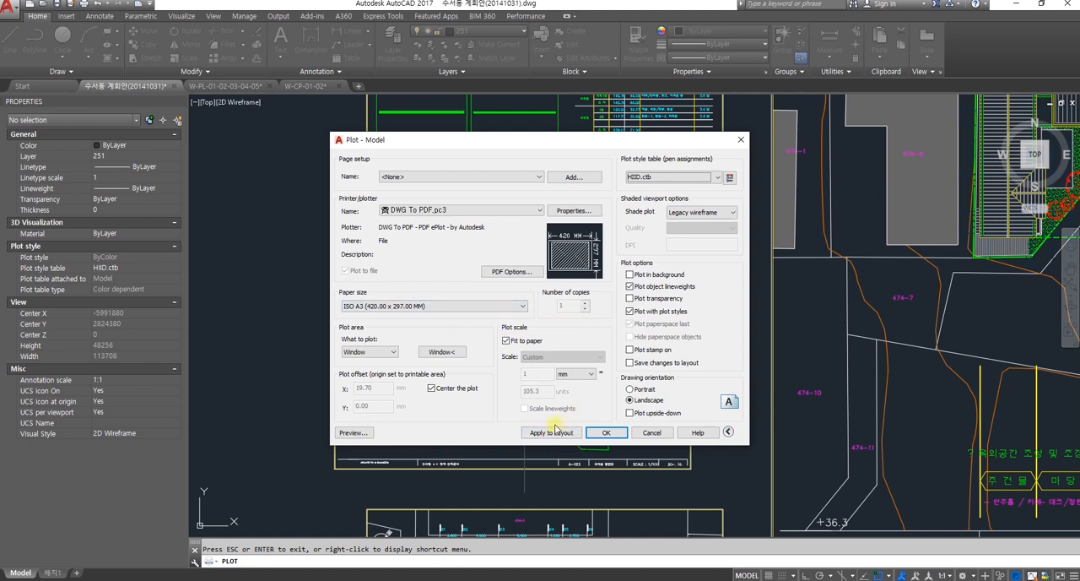
Step: Preview the plot and examine the printed lineweights of the floor plan up close
click(354, 433)
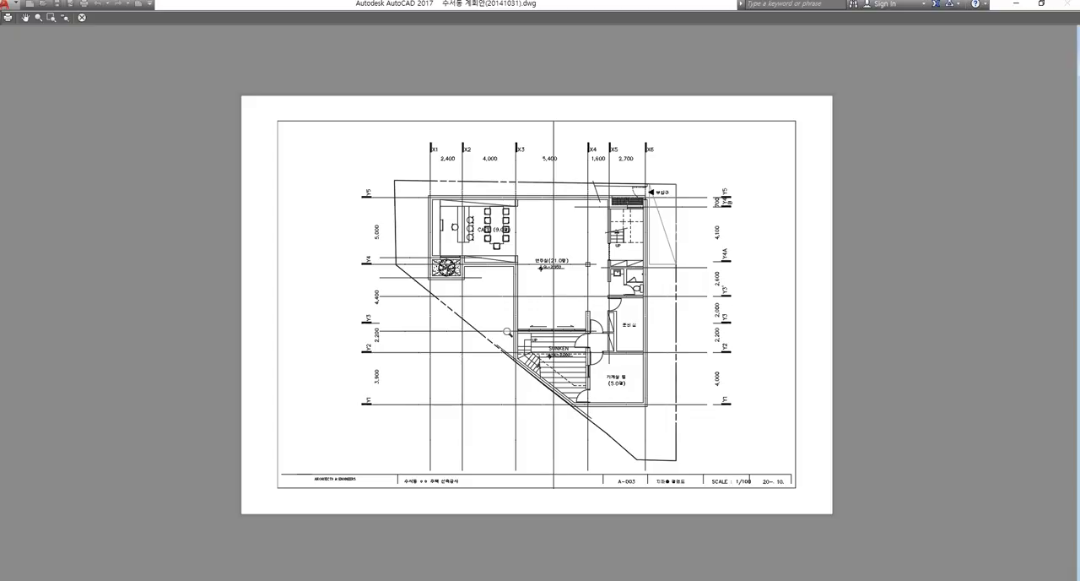
scroll(538, 300, up, 5)
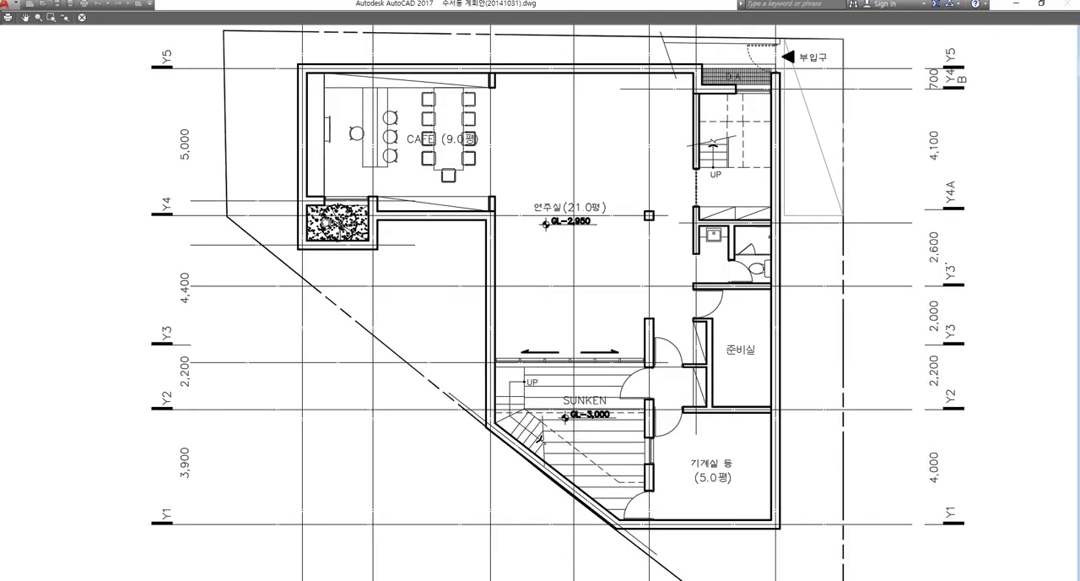
scroll(518, 300, up, 1)
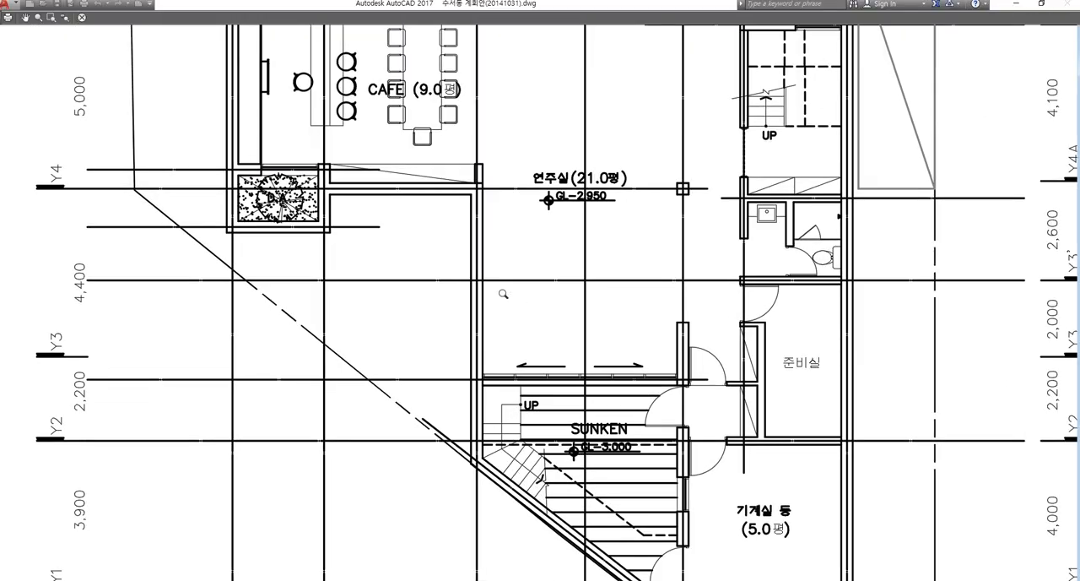
Step: Examine the wall, grid and hatch lineweights around the SUNKEN and CAFE areas in the plot preview and close it
scroll(542, 318, up, 1)
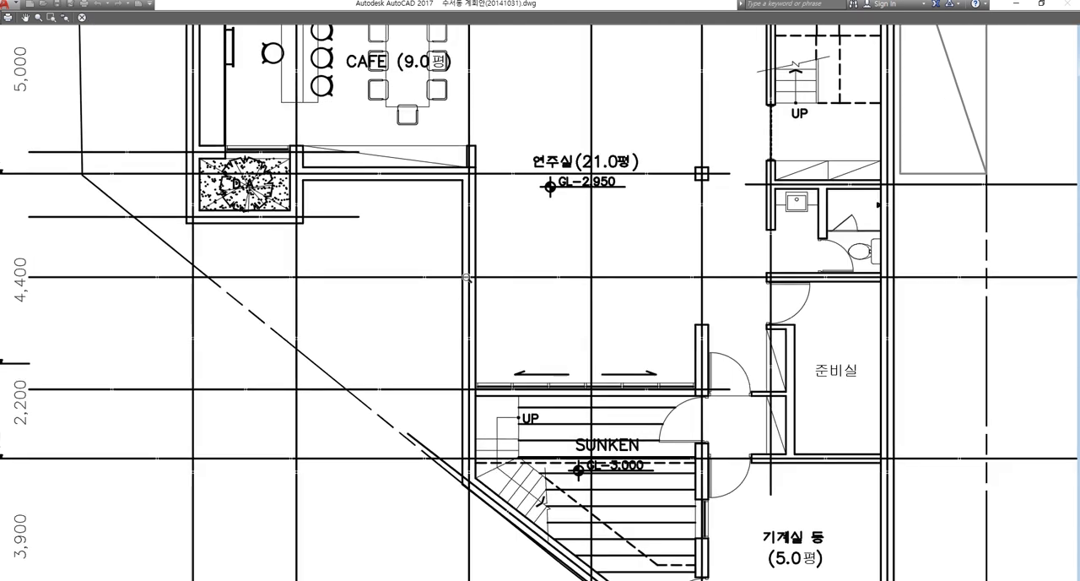
scroll(523, 295, down, 3)
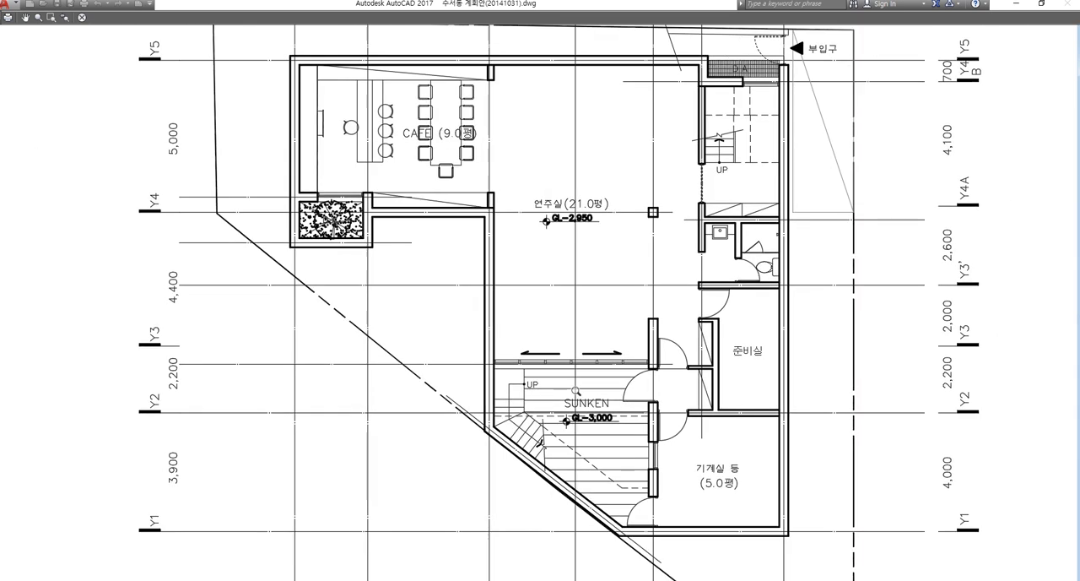
drag(547, 293, 552, 265)
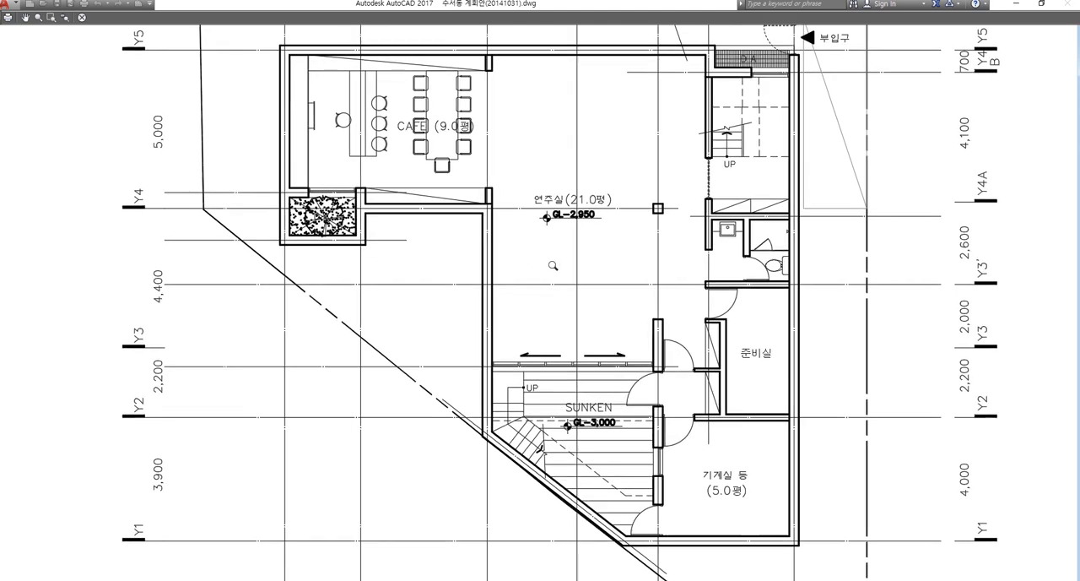
drag(699, 320, 531, 194)
drag(802, 471, 757, 461)
scroll(756, 461, down, 3)
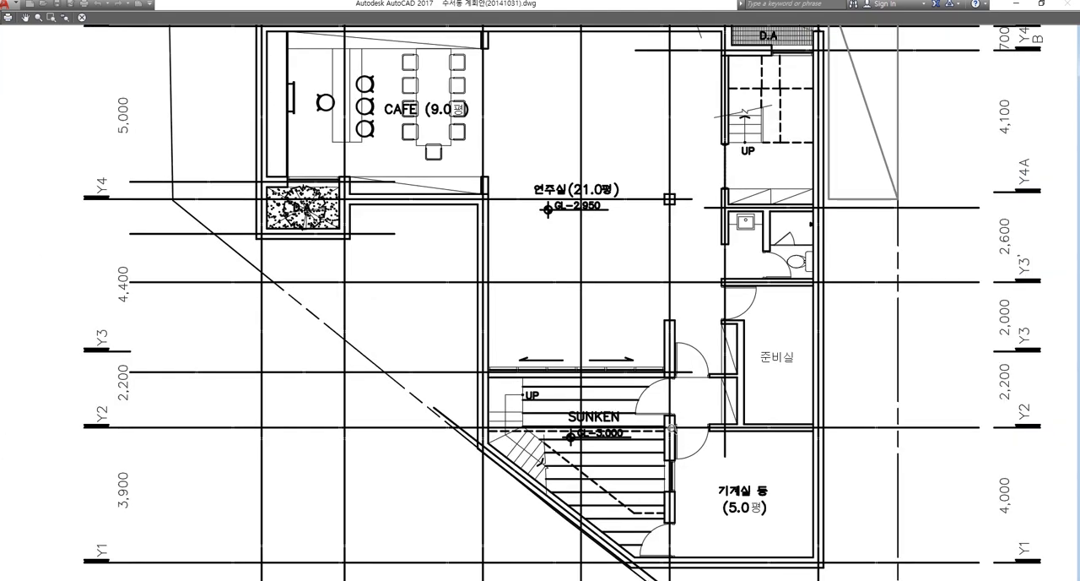
key(Escape)
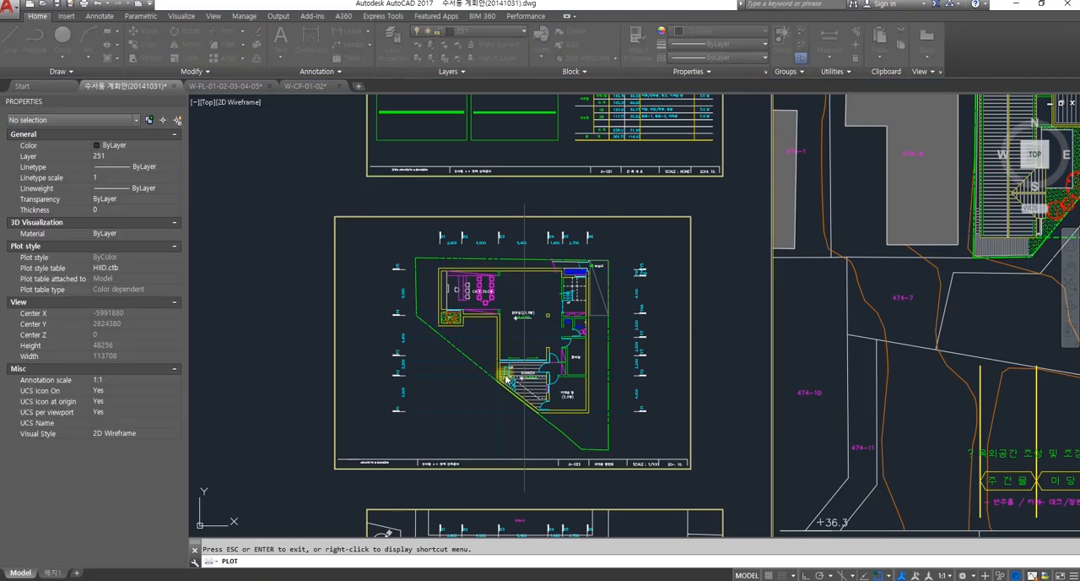
Step: Apply the <Previous plot> page setup, preview the plot with it and close the preview
click(422, 176)
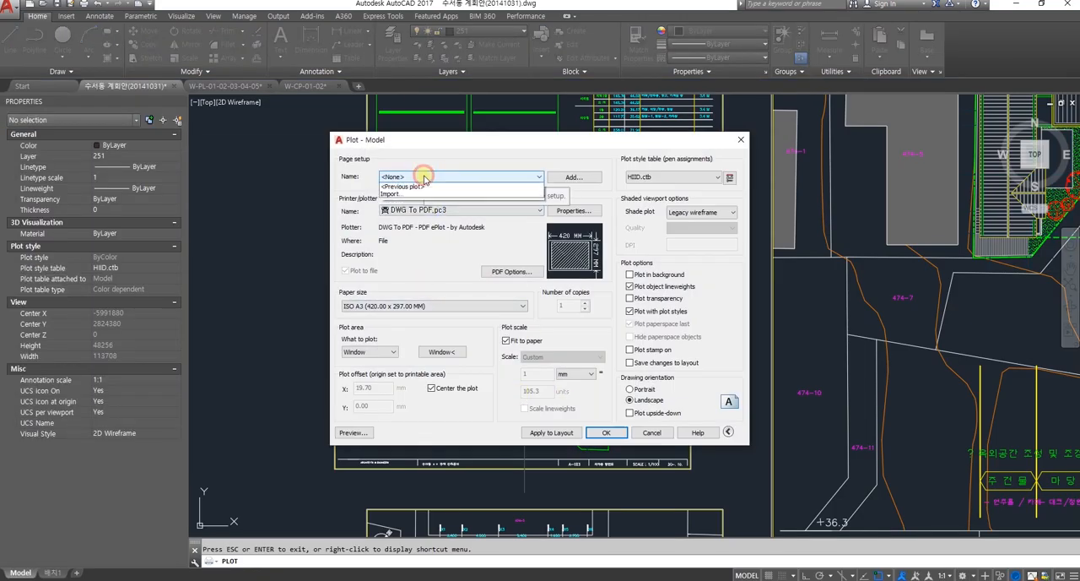
click(420, 194)
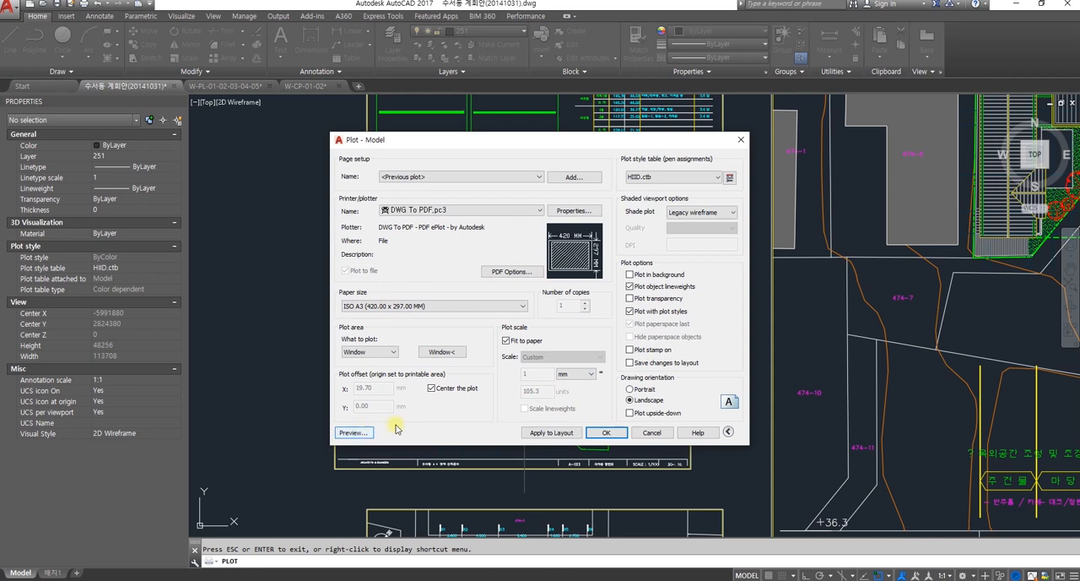
click(360, 433)
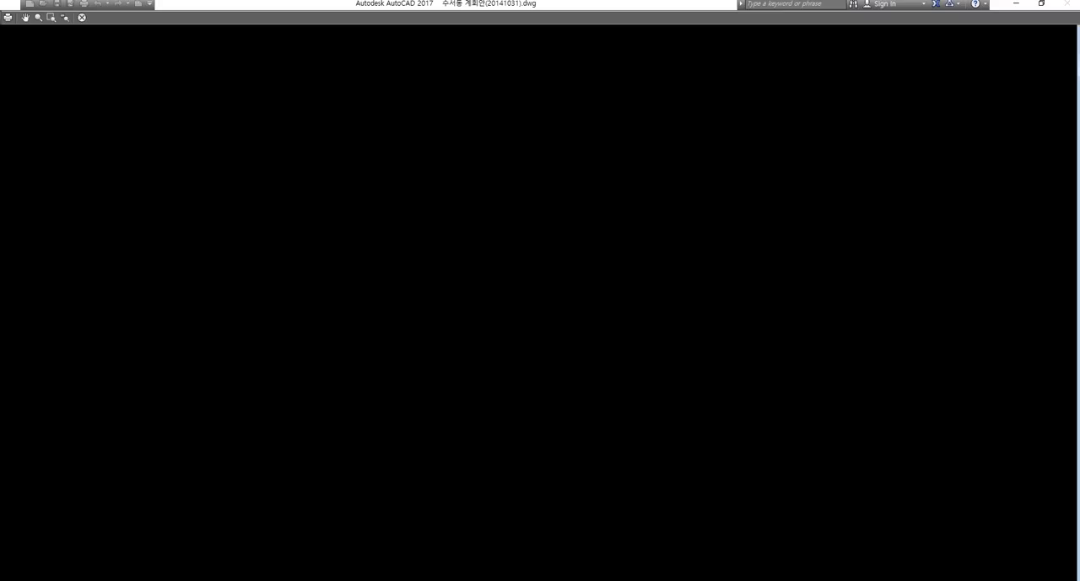
key(Escape)
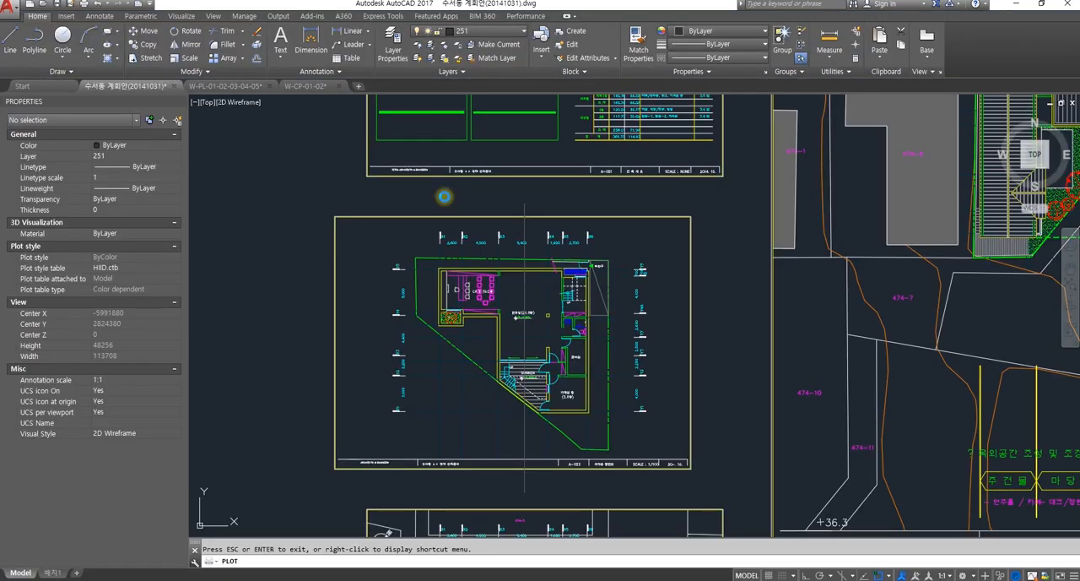
Step: Set the plot window to the outer frame corners of the second-floor plan sheet A-005
click(438, 351)
scroll(680, 397, down, 5)
mouse_move(789, 431)
middle_down()
mouse_move(550, 306)
mouse_move(582, 280)
middle_up()
scroll(415, 352, up, 6)
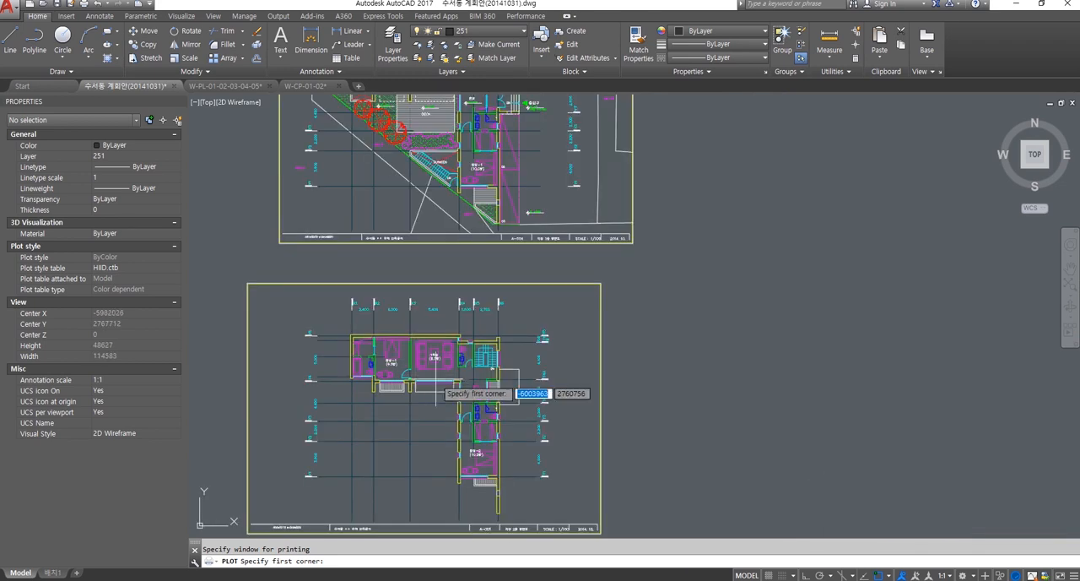
middle_drag(436, 393, 499, 333)
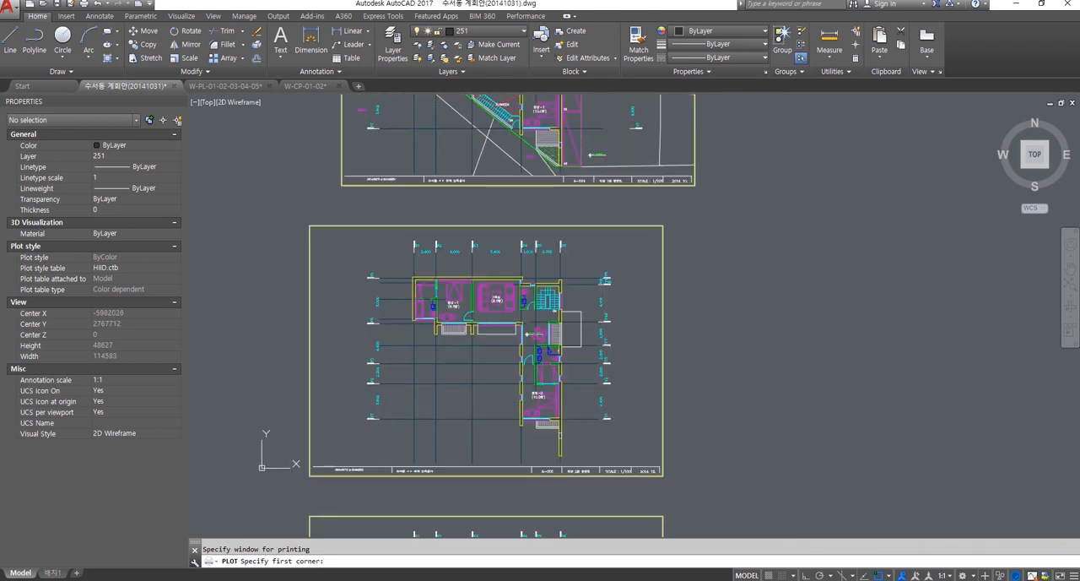
click(311, 226)
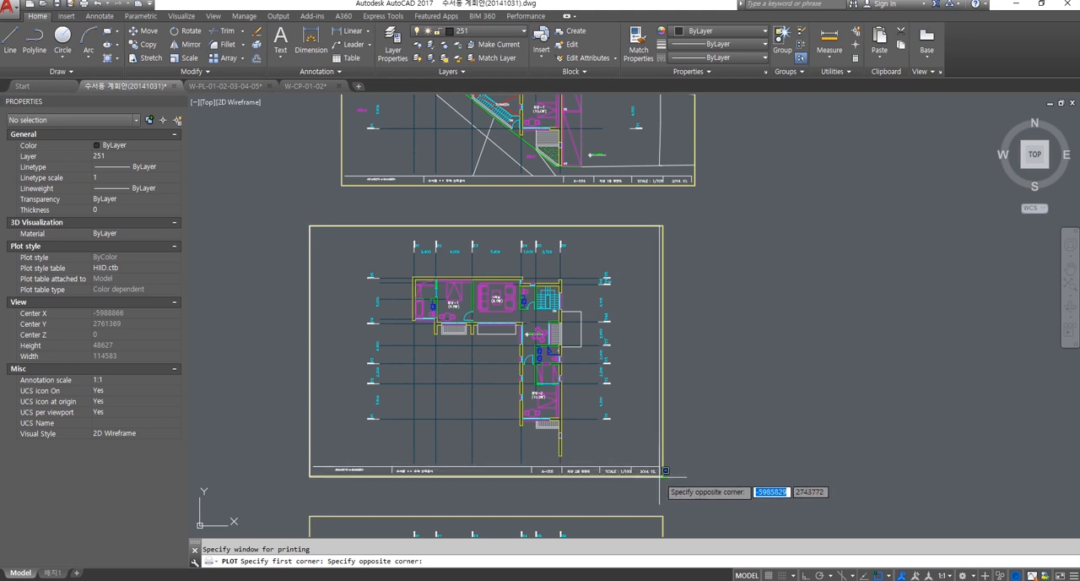
click(665, 470)
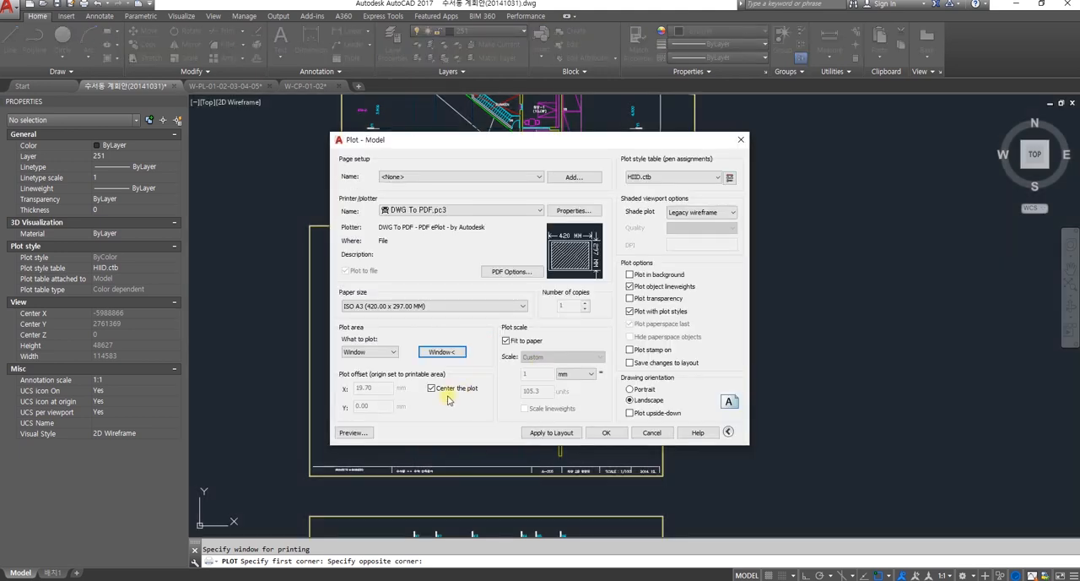
Step: Preview the plot of sheet A-005 and examine the printed lineweights around the bathroom, bedroom, balcony and title block
click(351, 432)
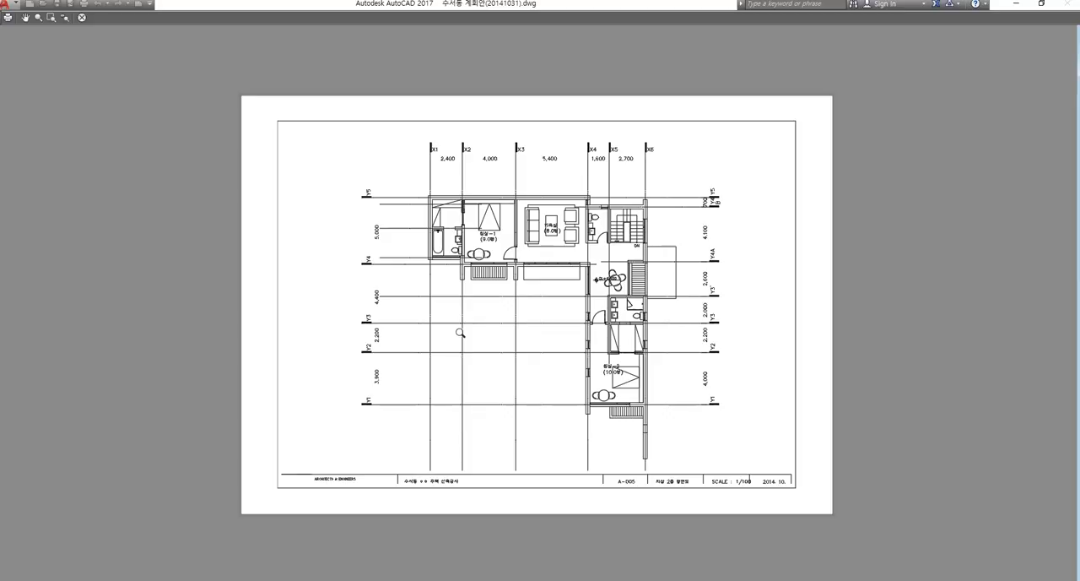
drag(585, 362, 574, 268)
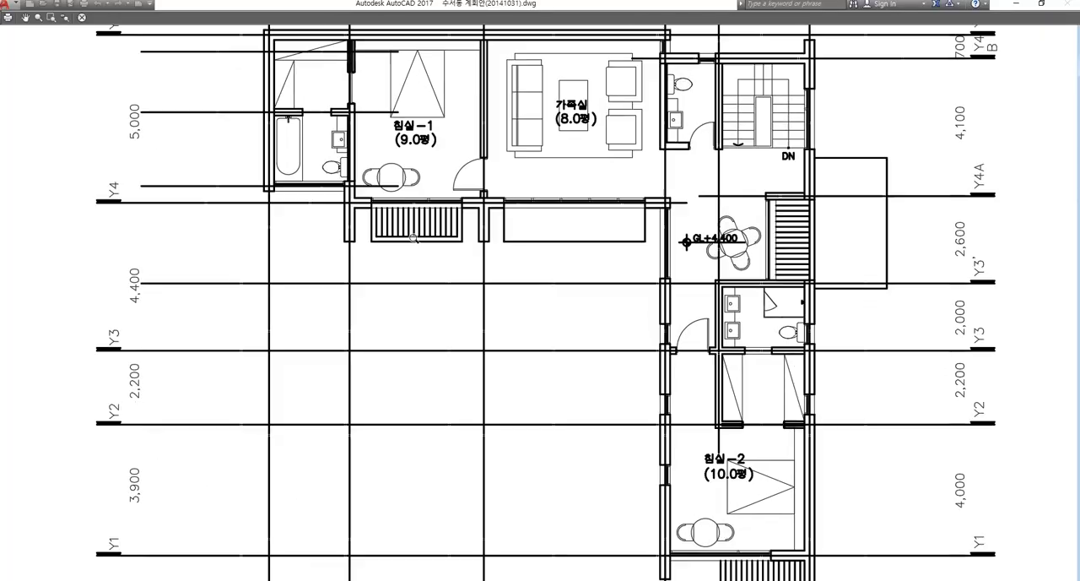
middle_drag(836, 435, 639, 387)
scroll(637, 312, up, 5)
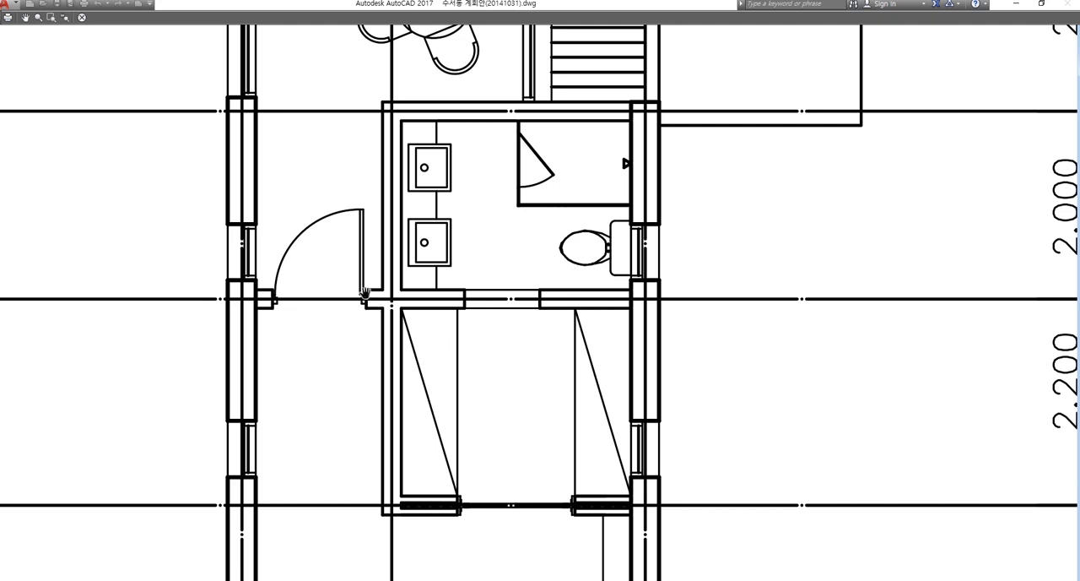
scroll(382, 339, down, 5)
middle_drag(261, 410, 502, 343)
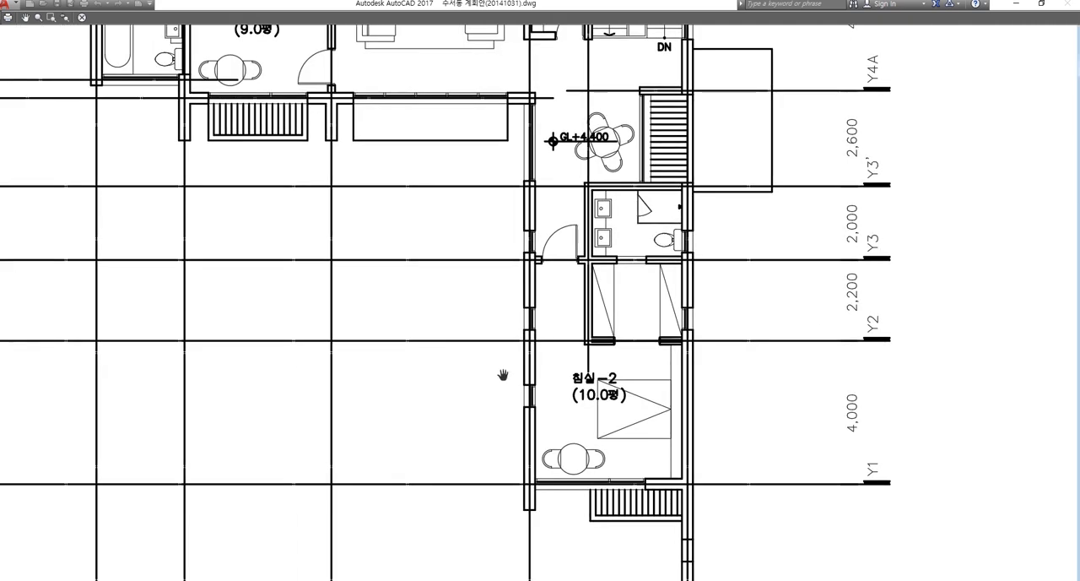
scroll(503, 375, up, 5)
scroll(547, 390, down, 5)
middle_drag(624, 440, 707, 328)
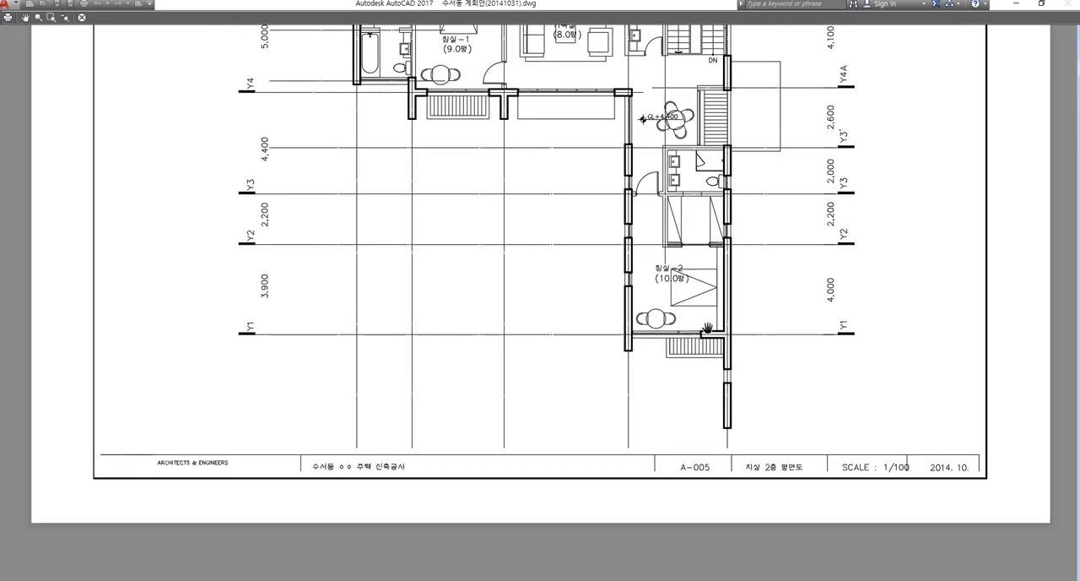
scroll(738, 470, up, 4)
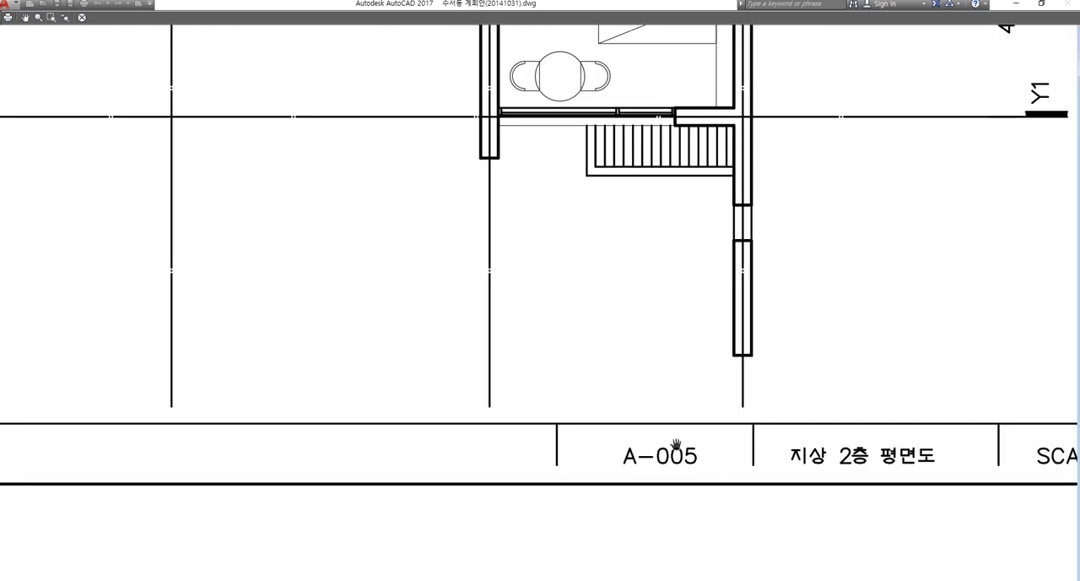
scroll(745, 475, down, 5)
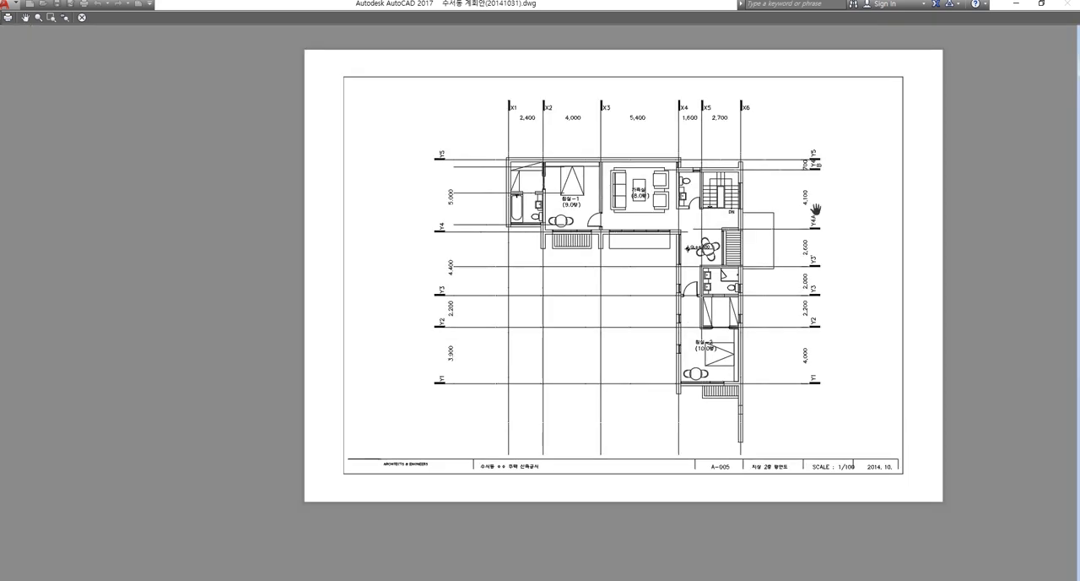
Step: Compare the overall A-005 sheet with its details in the preview, close the preview and cancel the plot
scroll(815, 211, up, 5)
scroll(590, 273, down, 5)
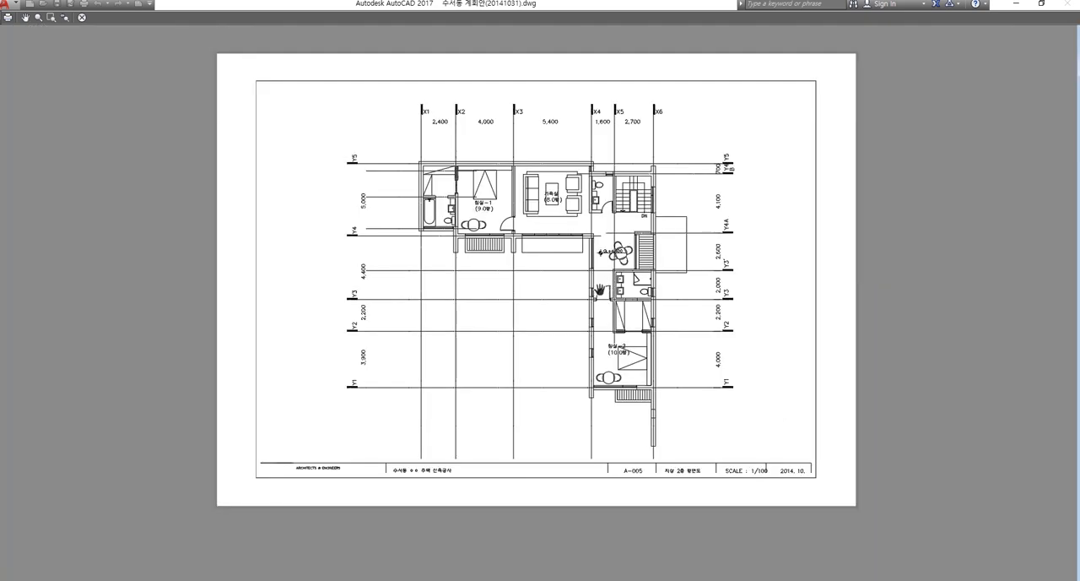
scroll(437, 186, up, 6)
scroll(533, 245, down, 6)
scroll(565, 263, up, 3)
scroll(595, 275, down, 2)
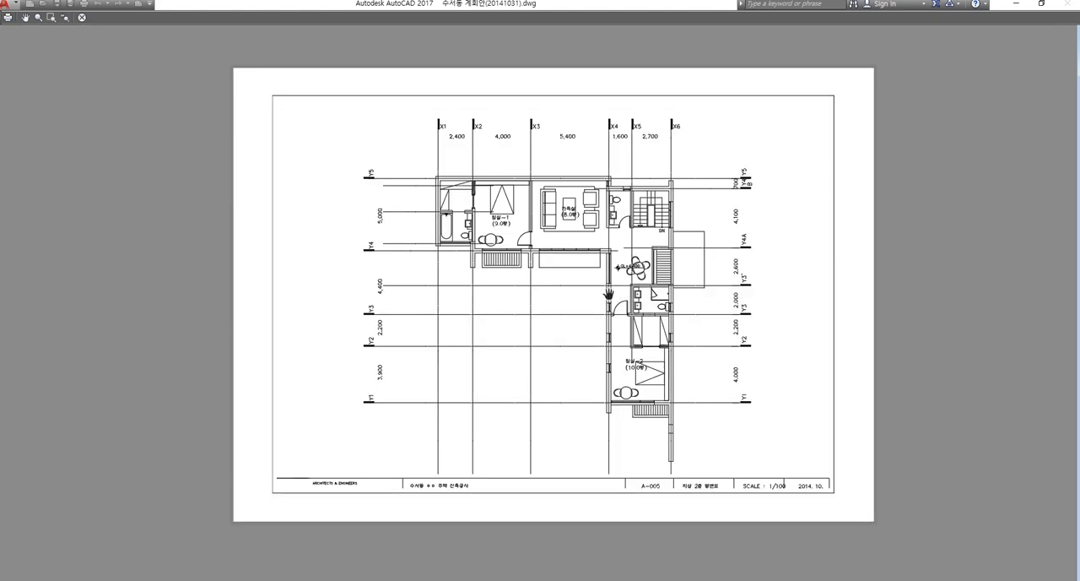
drag(609, 293, 528, 299)
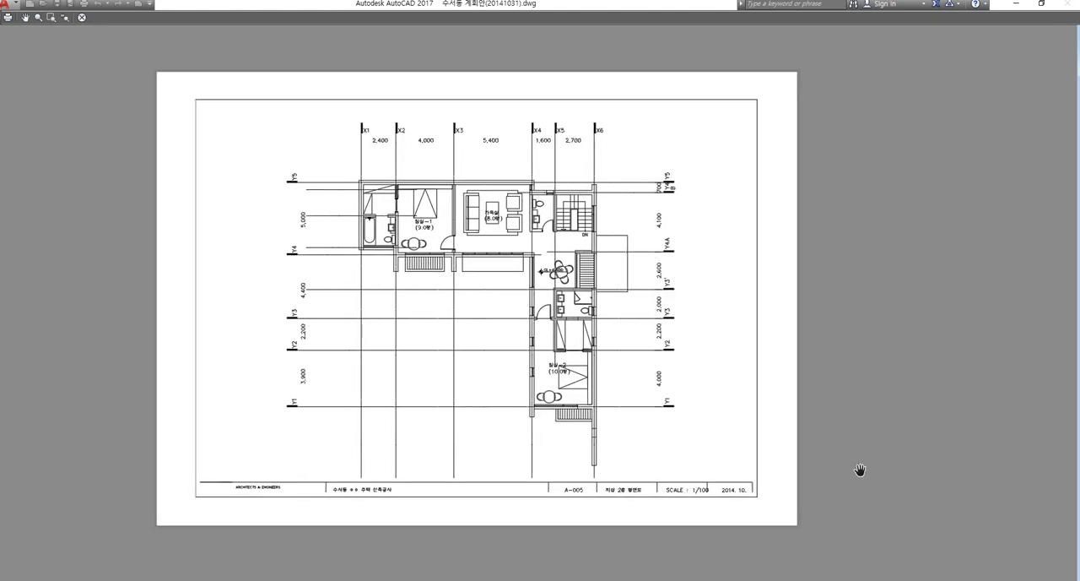
drag(629, 451, 739, 452)
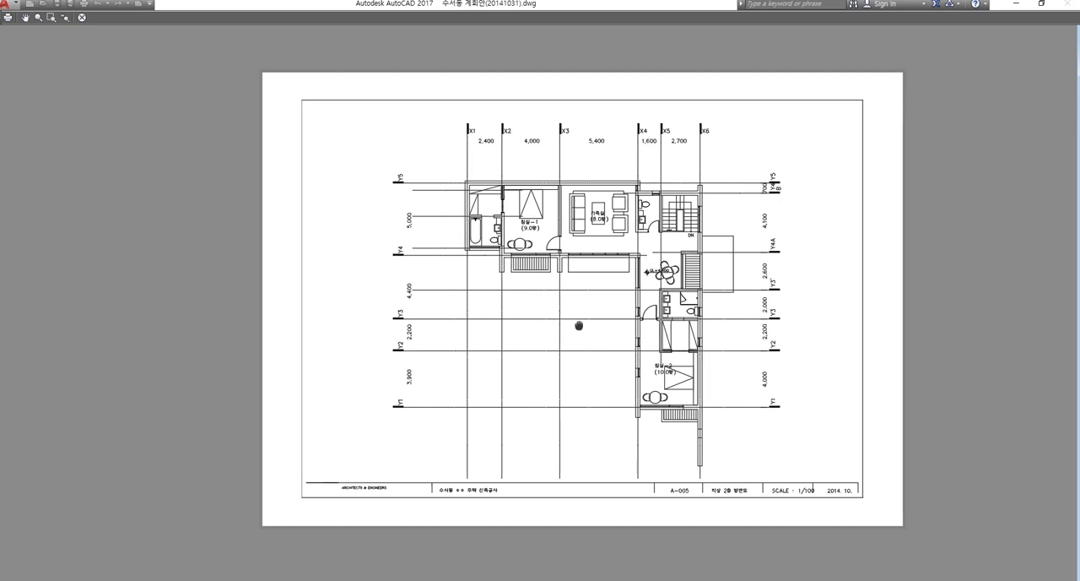
drag(581, 321, 556, 332)
key(Escape)
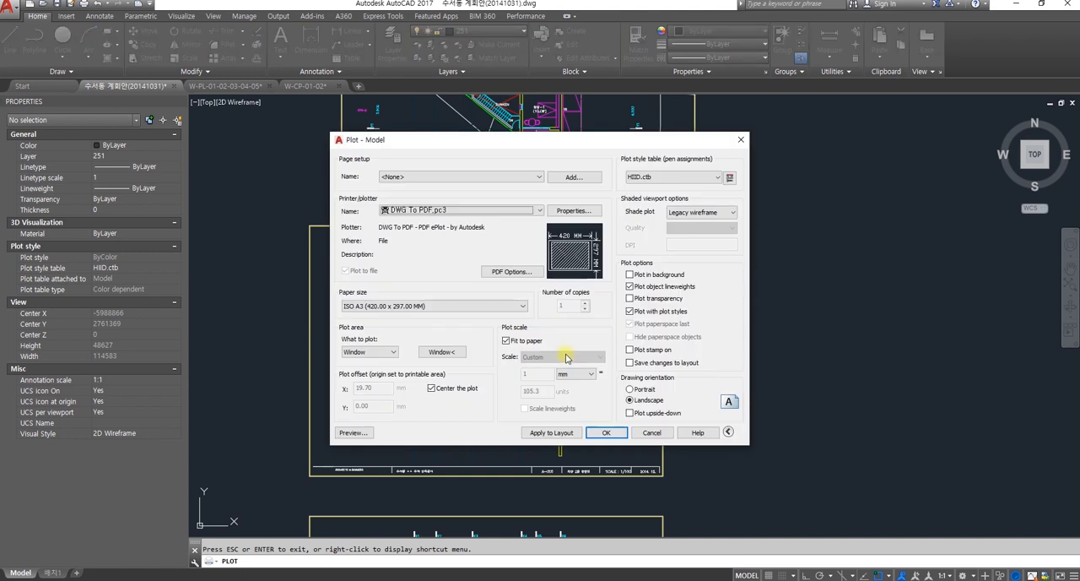
click(653, 432)
Step: Look over the line colors of the first-floor and second-floor plan sheets and the neighboring sheets in model space
scroll(726, 443, down, 3)
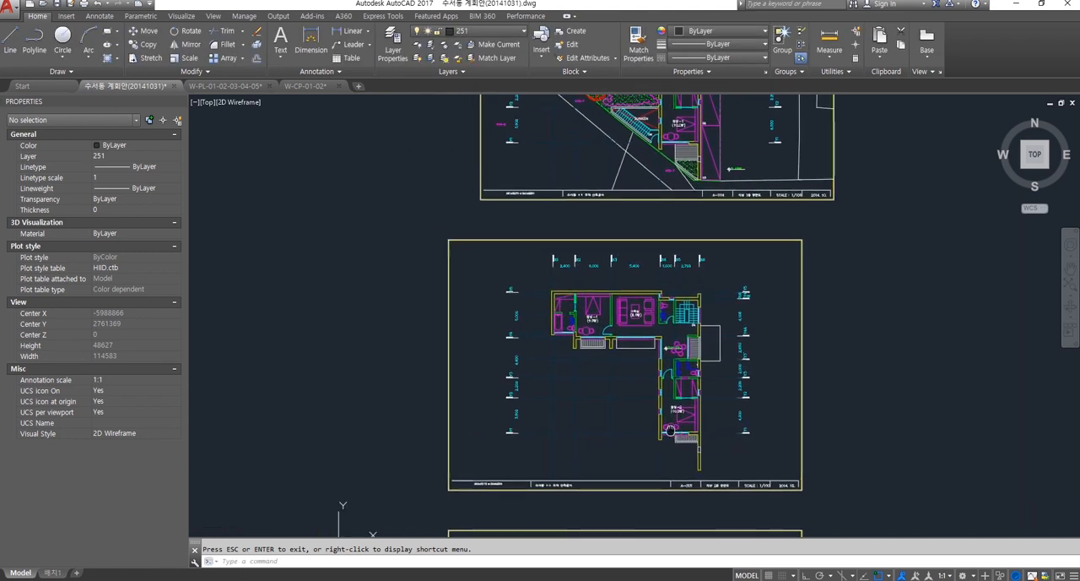
middle_drag(656, 308, 643, 392)
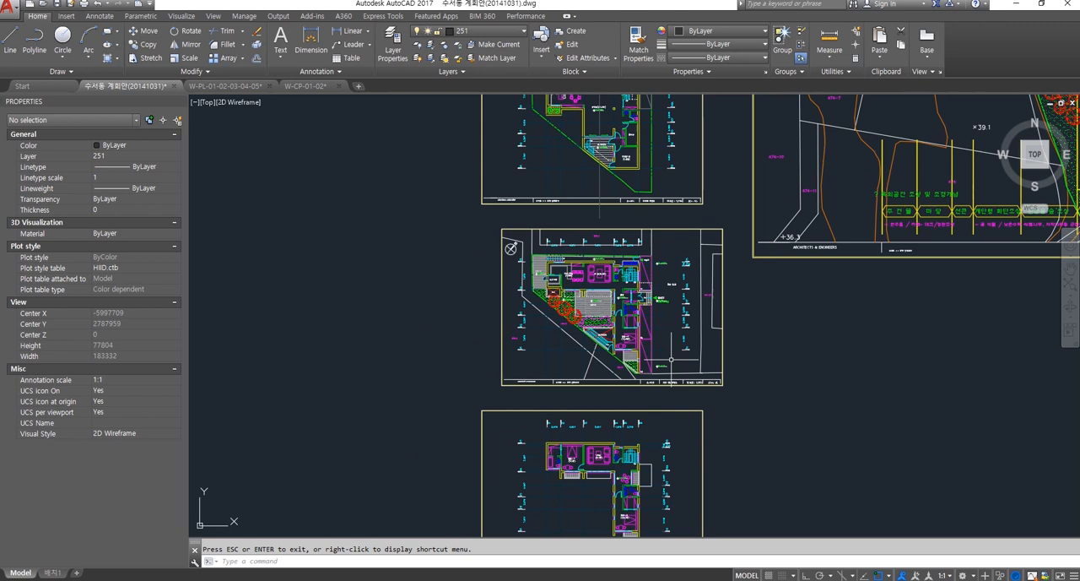
middle_drag(671, 359, 613, 393)
scroll(552, 311, up, 4)
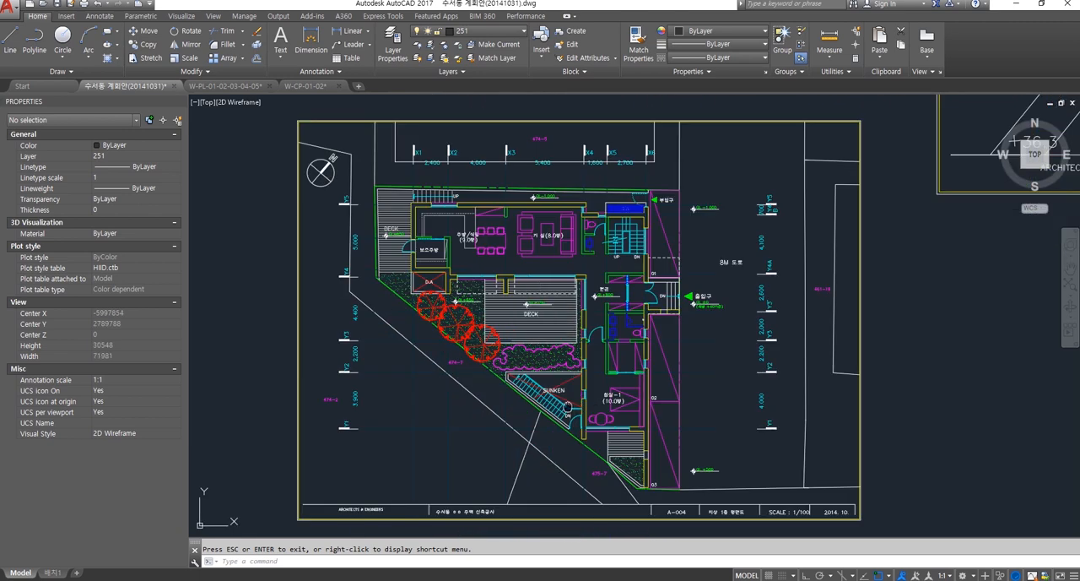
scroll(602, 247, down, 6)
scroll(577, 345, up, 4)
middle_drag(583, 346, 588, 276)
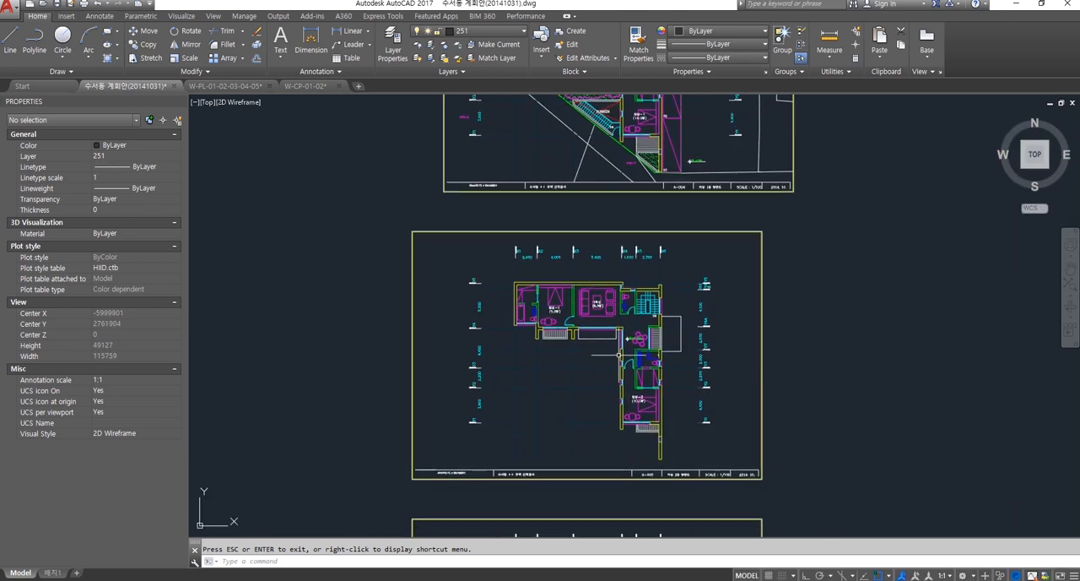
middle_drag(620, 358, 590, 339)
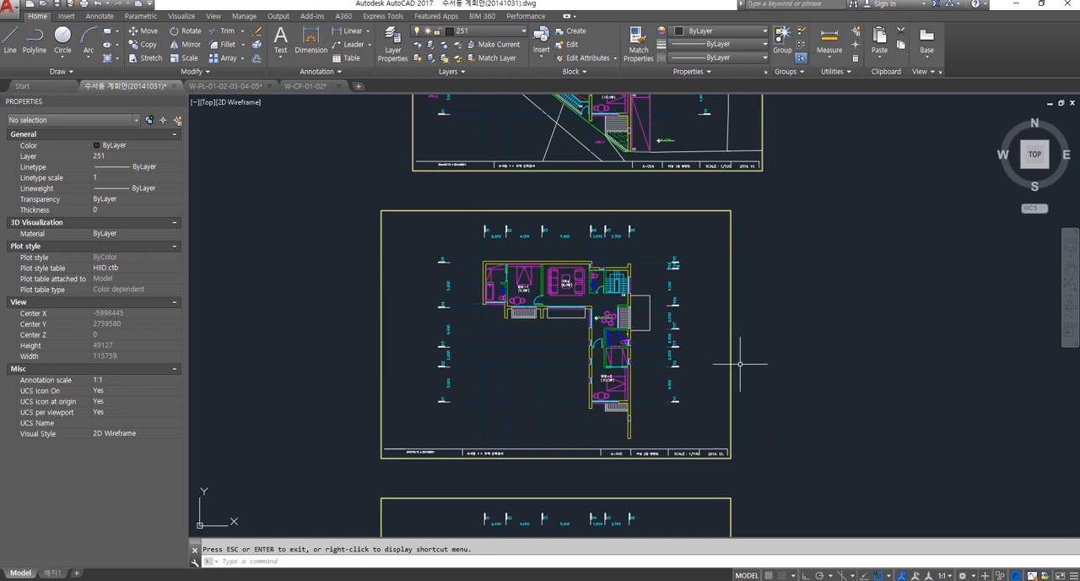
scroll(766, 366, down, 4)
mouse_move(769, 323)
middle_down()
mouse_move(675, 437)
mouse_move(681, 445)
middle_up()
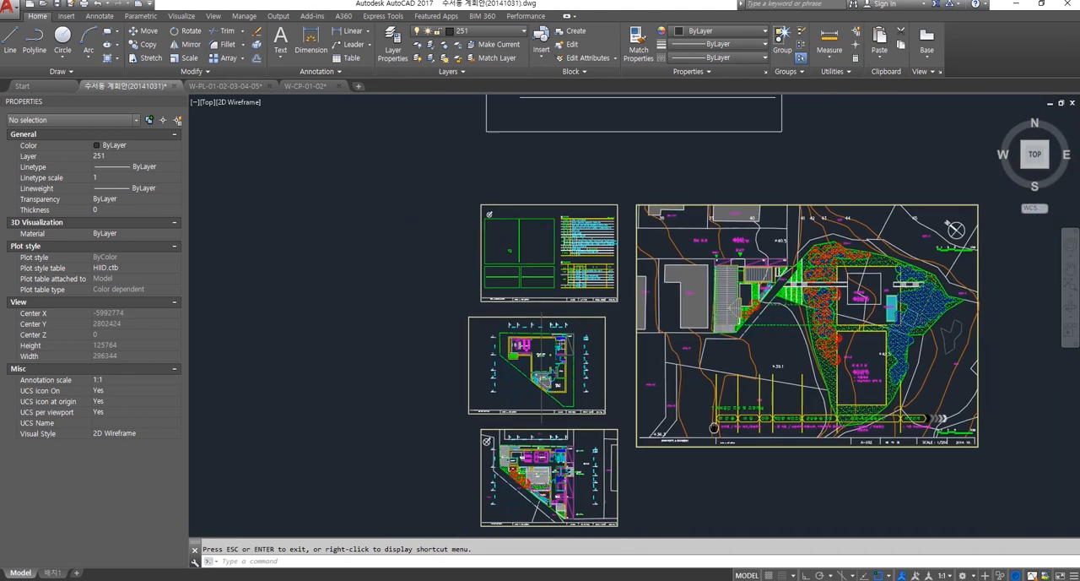
Step: Examine the line colors of the floor plan containing the CAFE and SUNKEN areas, both up close and as a whole sheet
scroll(712, 386, up, 4)
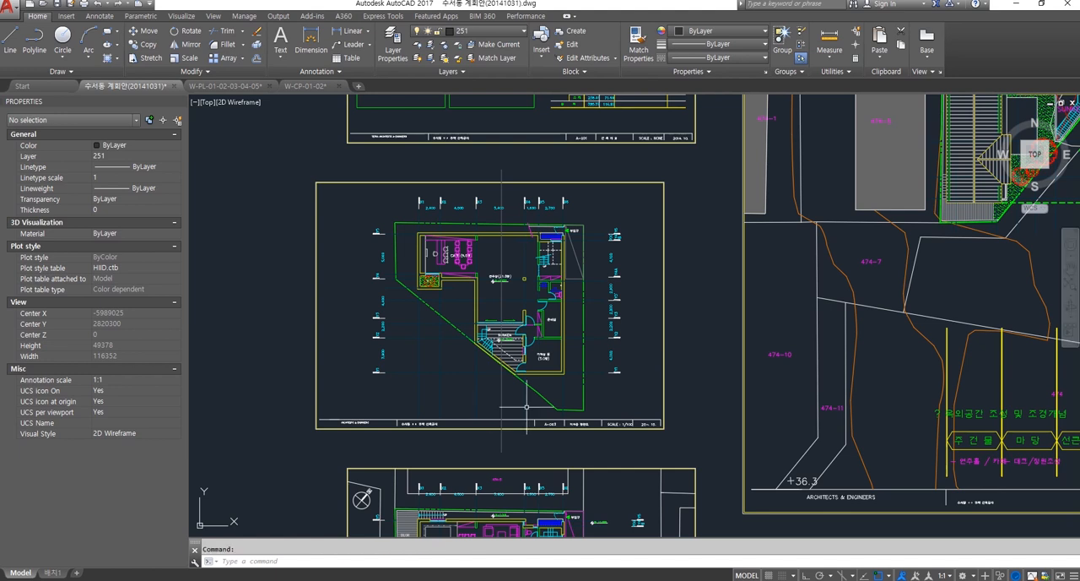
scroll(487, 352, up, 5)
mouse_move(481, 328)
middle_down()
mouse_move(595, 401)
mouse_move(638, 464)
middle_up()
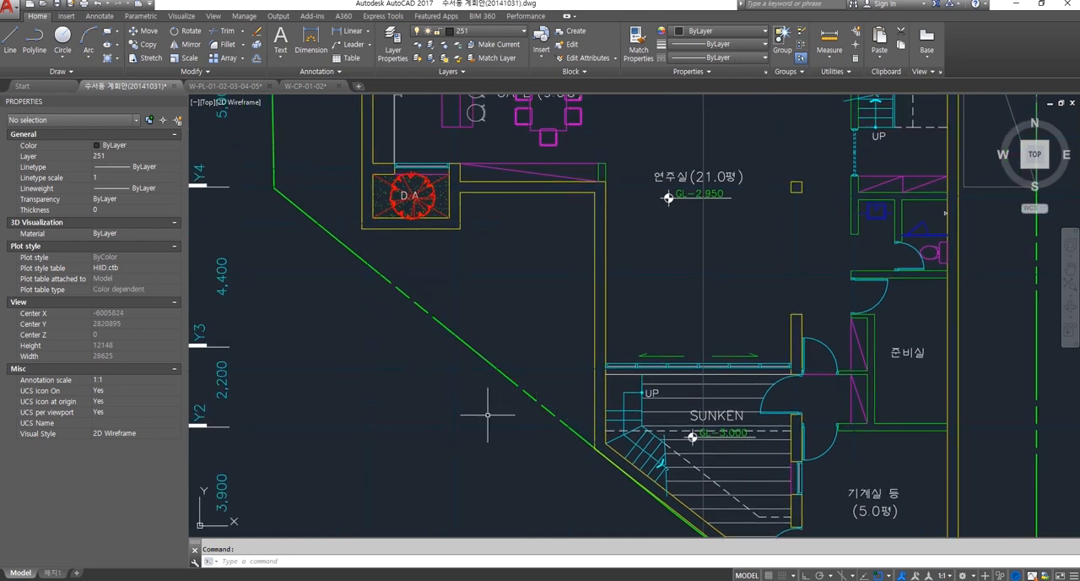
scroll(504, 407, down, 4)
scroll(540, 410, up, 2)
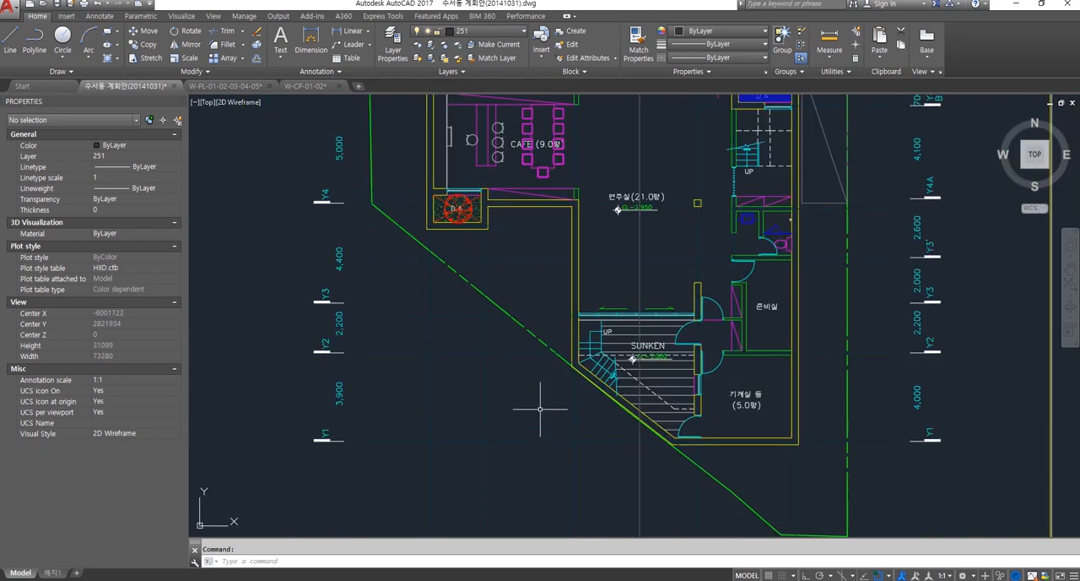
scroll(557, 413, down, 4)
middle_drag(562, 419, 560, 412)
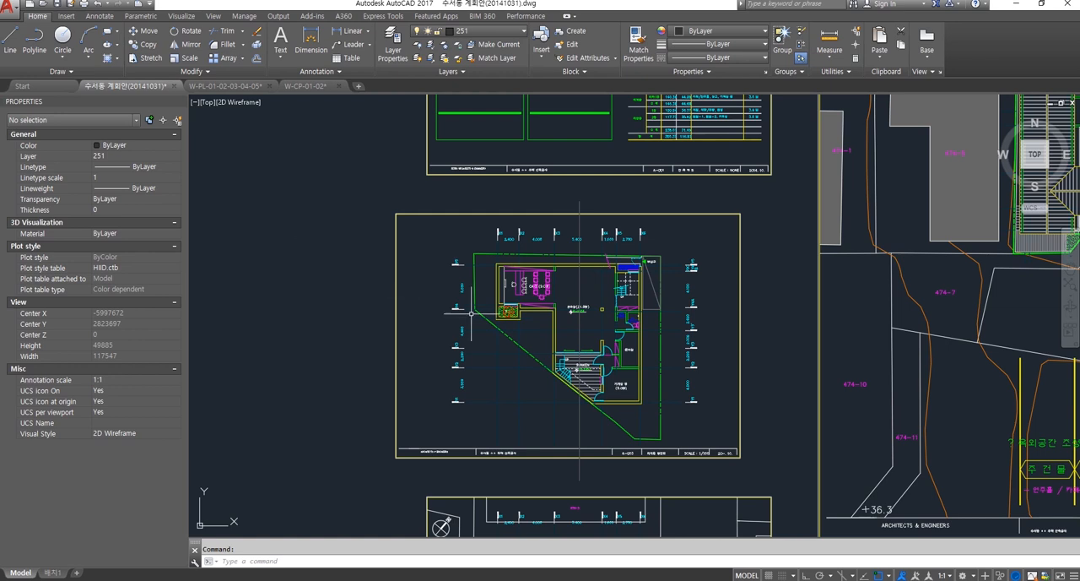
Step: Draw a rectangle in the empty model space beside the floor plan sheet containing the CAFE area
scroll(520, 367, up, 6)
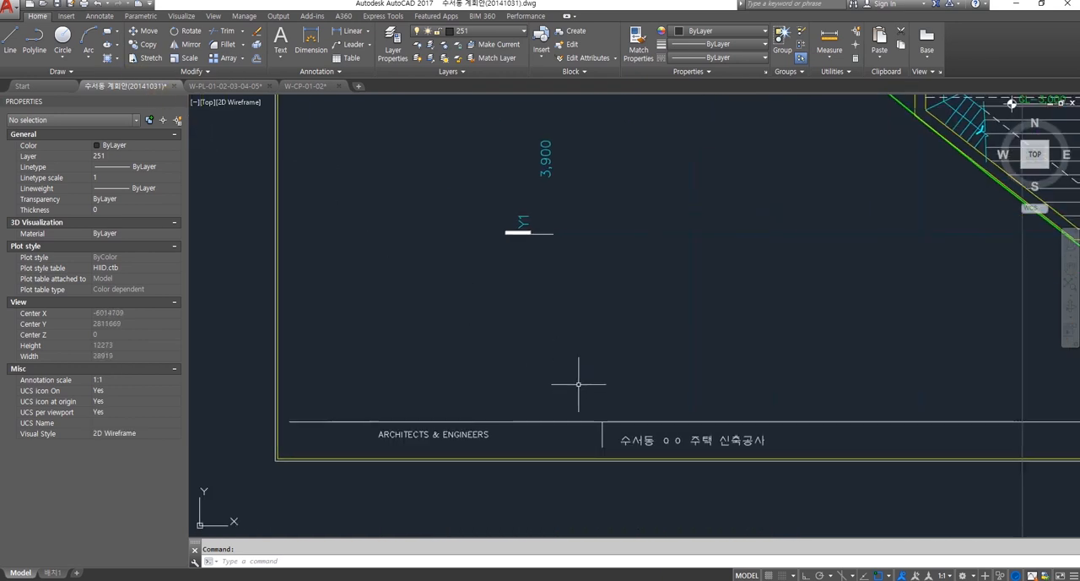
scroll(574, 381, down, 8)
middle_drag(678, 404, 622, 436)
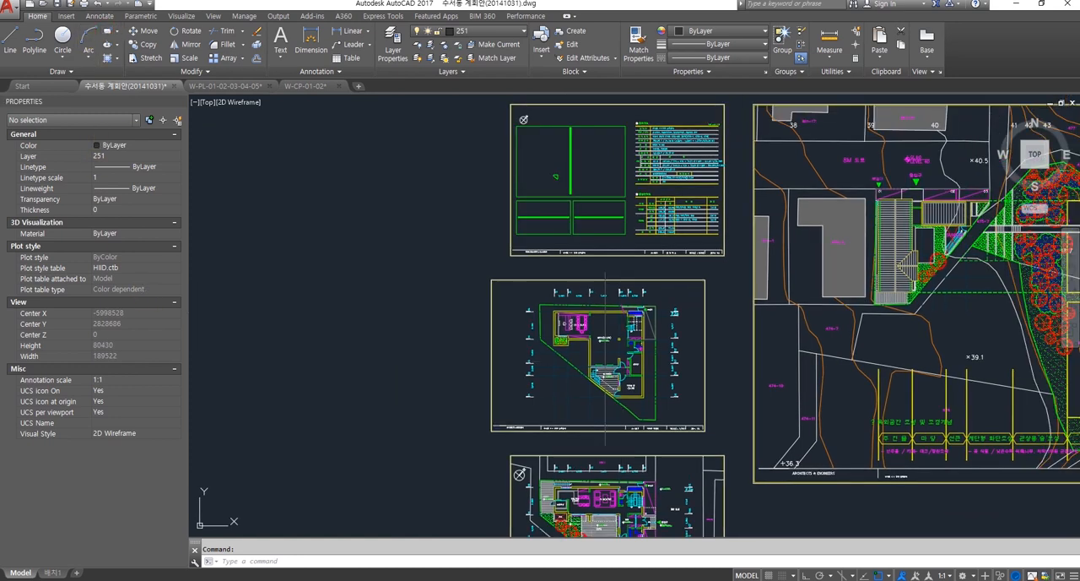
click(107, 32)
click(313, 326)
click(414, 396)
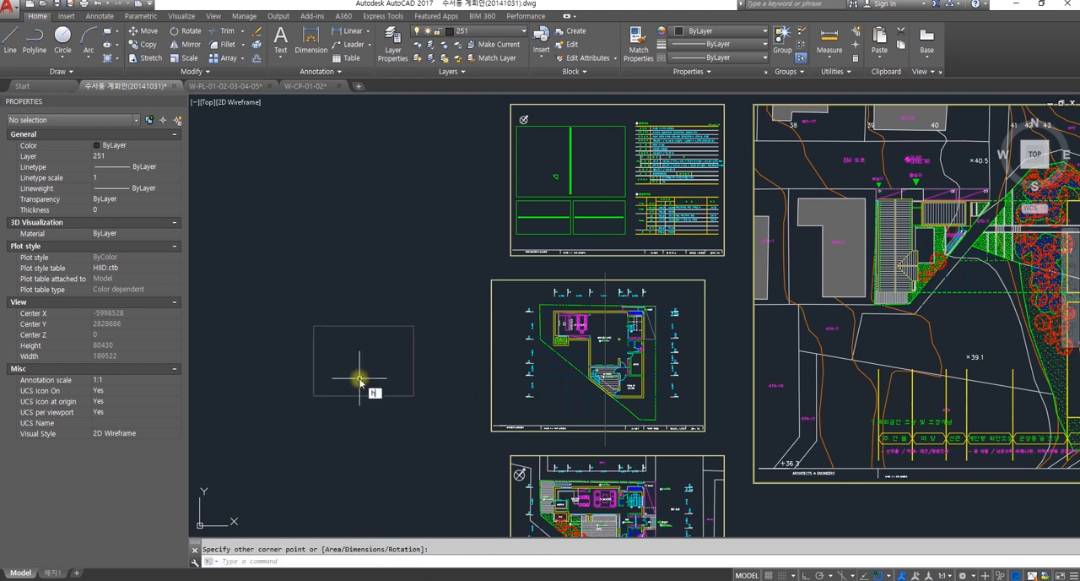
Step: Hatch the inside of the new rectangle with the ANSI33 pattern and end the hatch command
text(h)
key(Return)
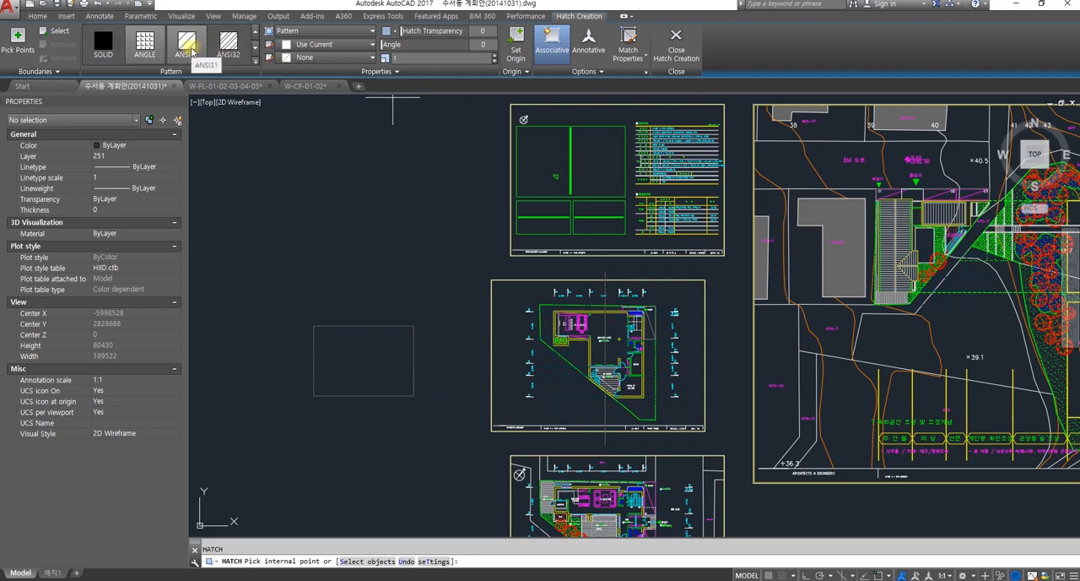
click(350, 374)
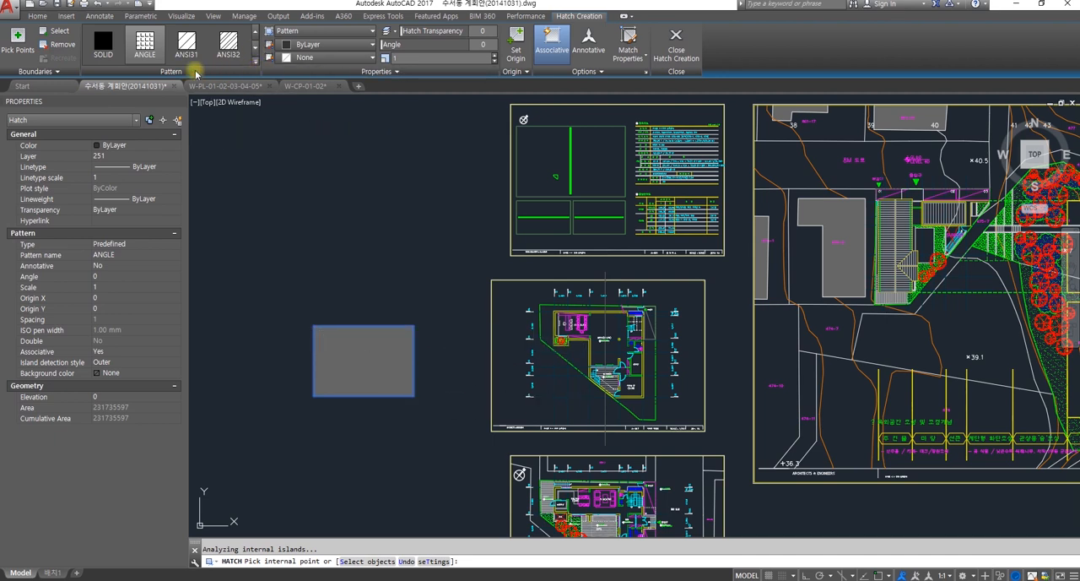
click(256, 60)
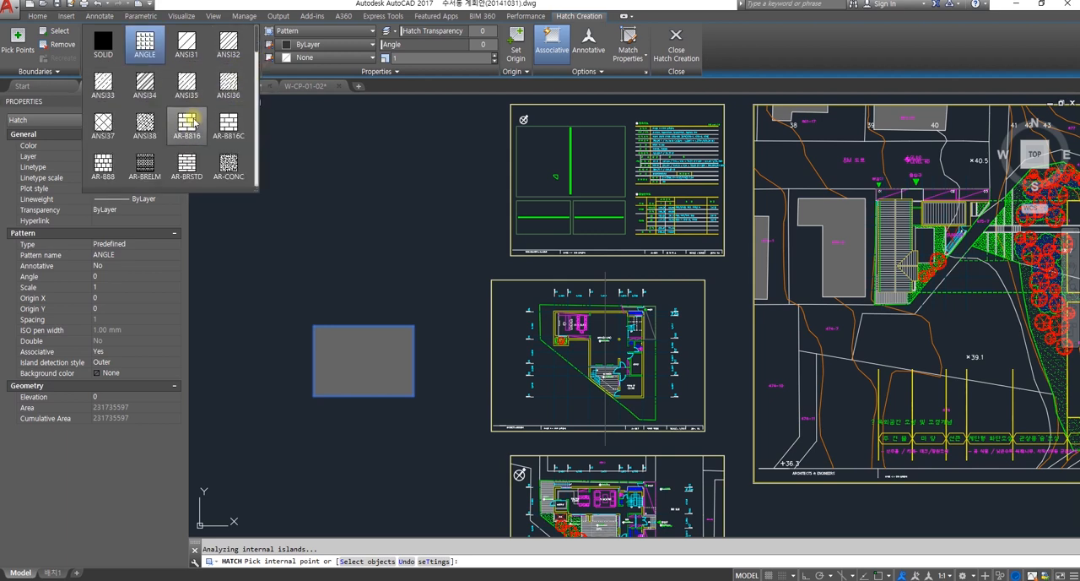
click(103, 88)
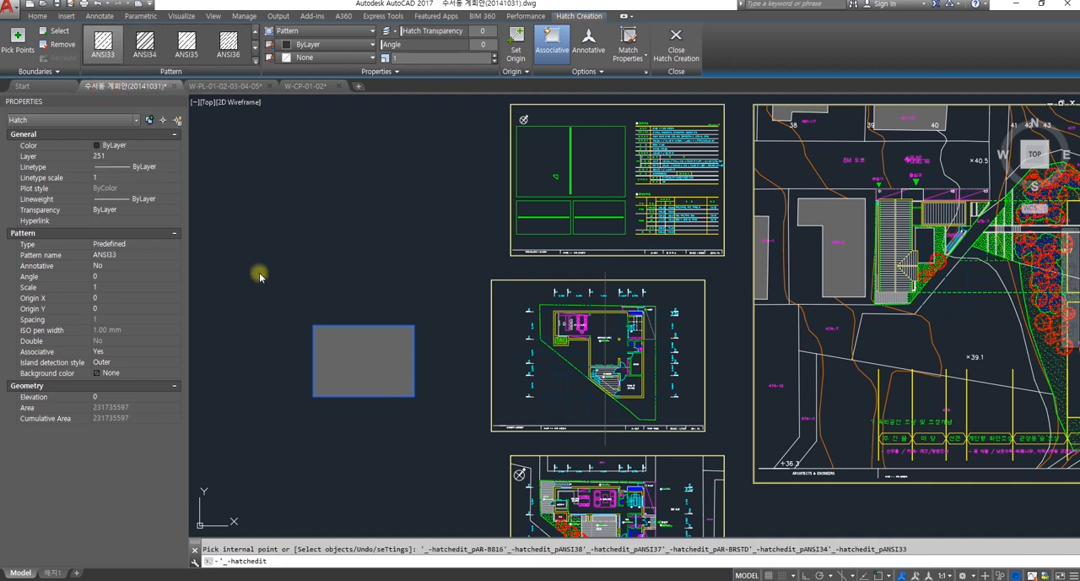
click(379, 383)
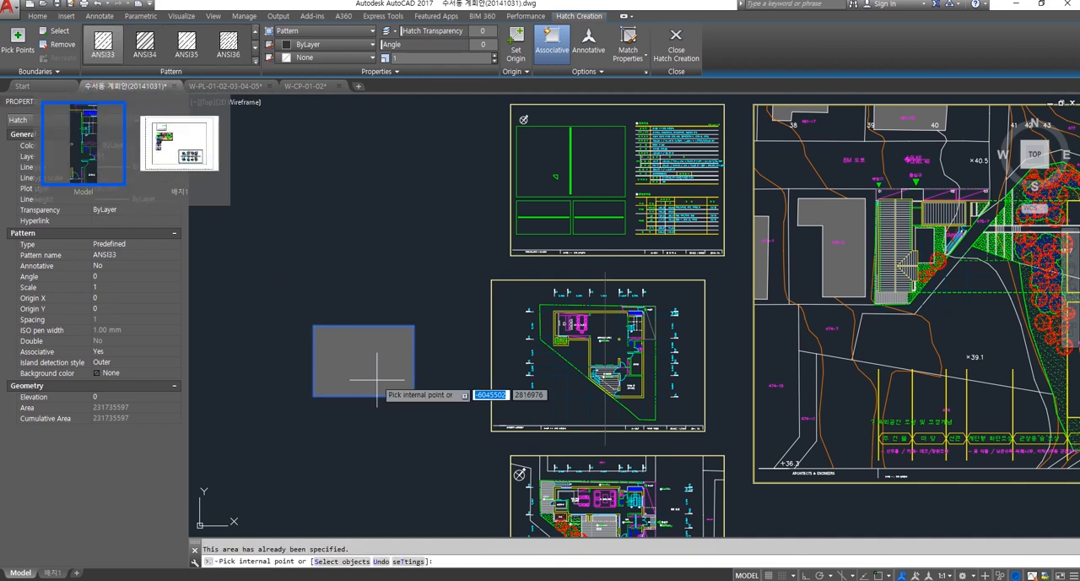
scroll(374, 363, up, 4)
middle_drag(377, 363, 535, 363)
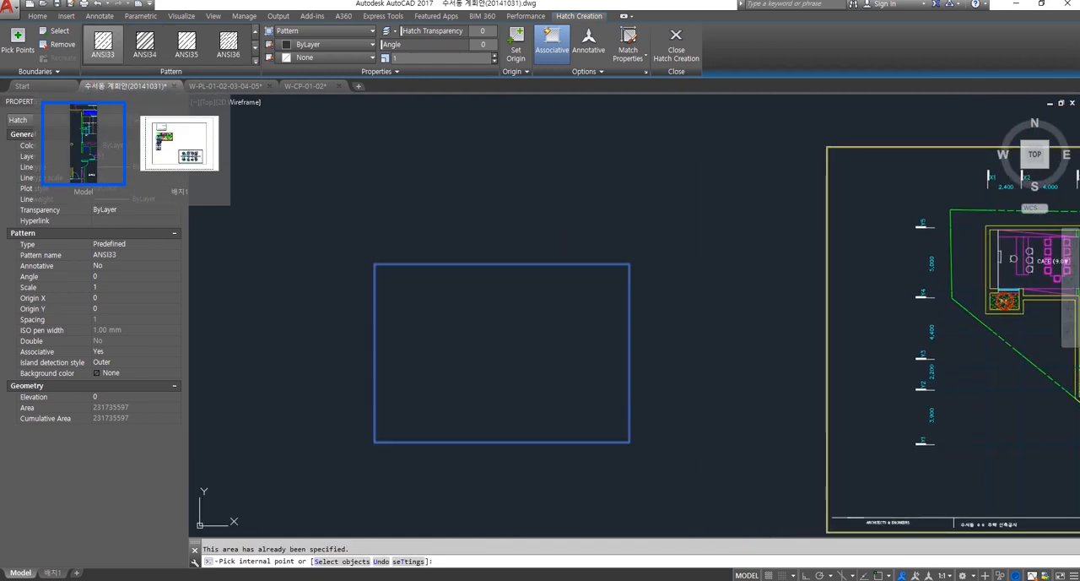
key(Escape)
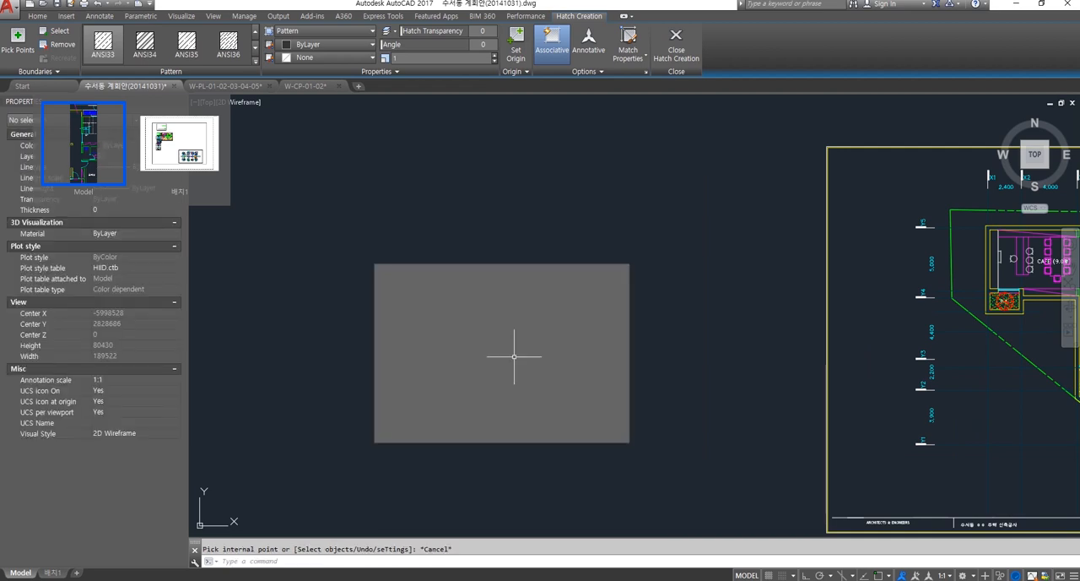
Step: Set the pattern scale of the rectangle's hatch to 100 and check the line spacing up close
click(413, 277)
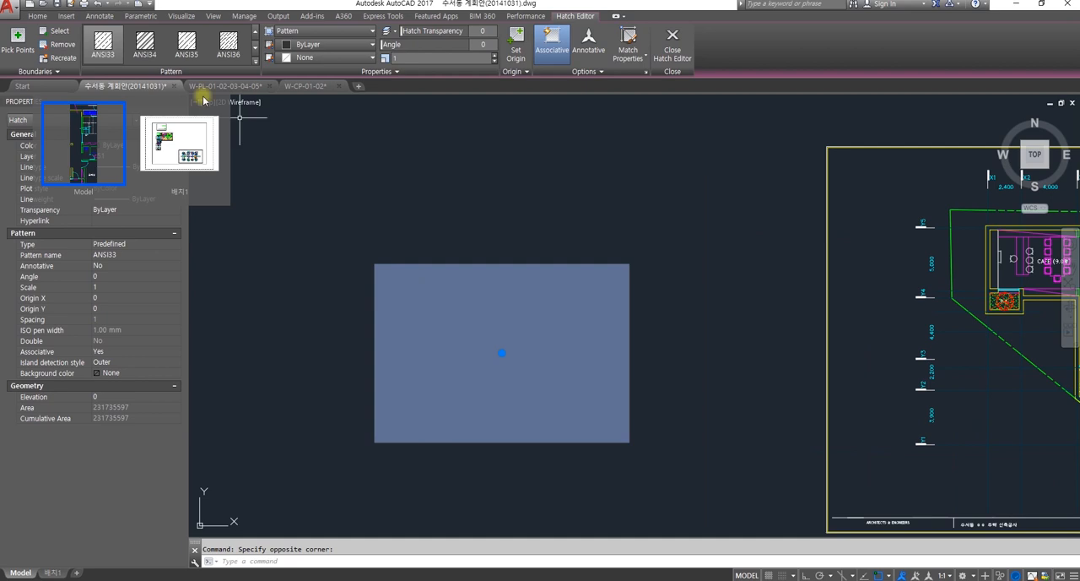
click(124, 62)
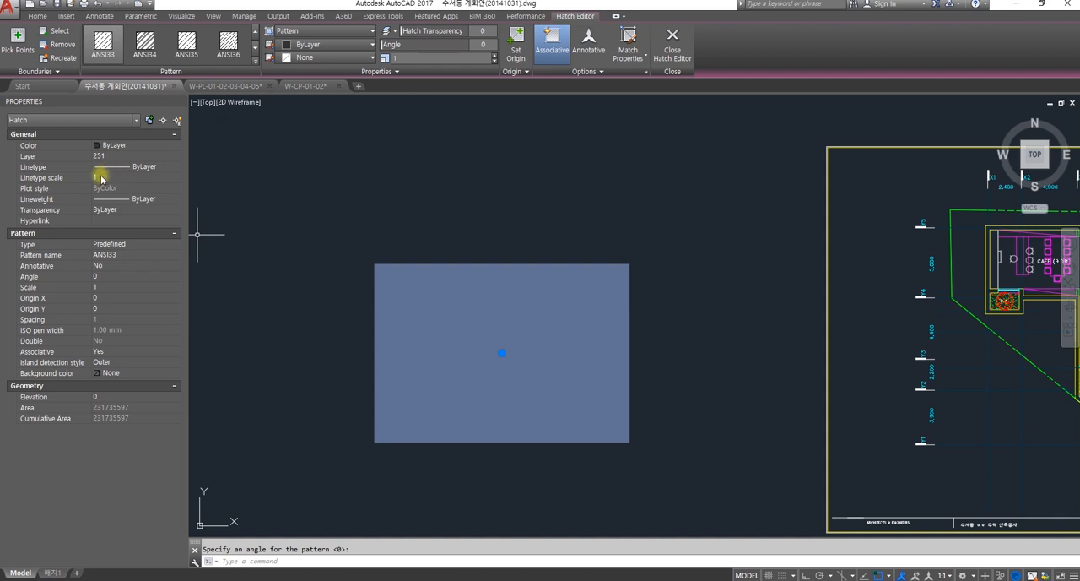
click(107, 287)
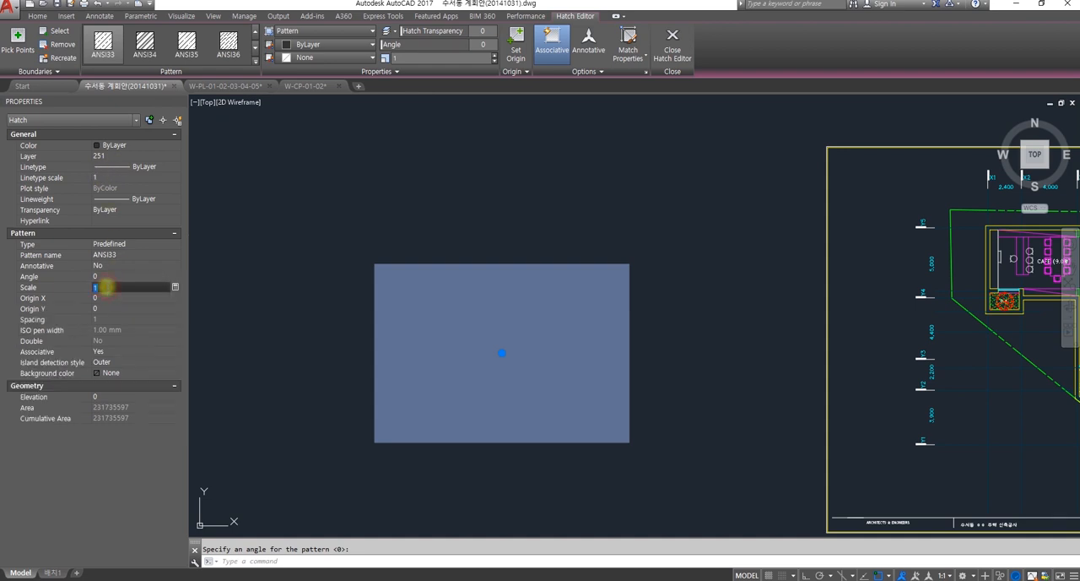
text(100)
key(Return)
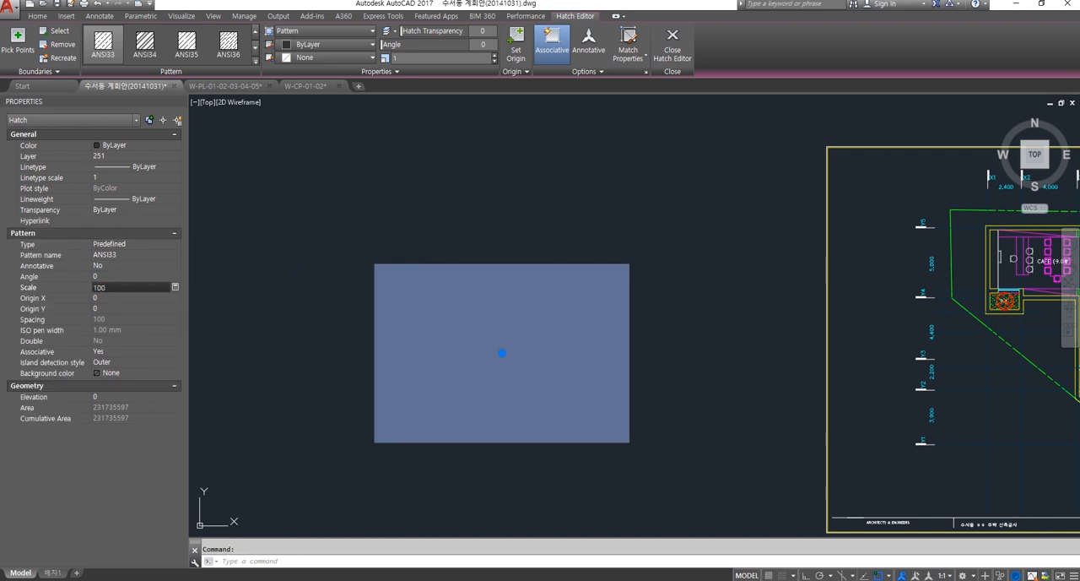
click(320, 301)
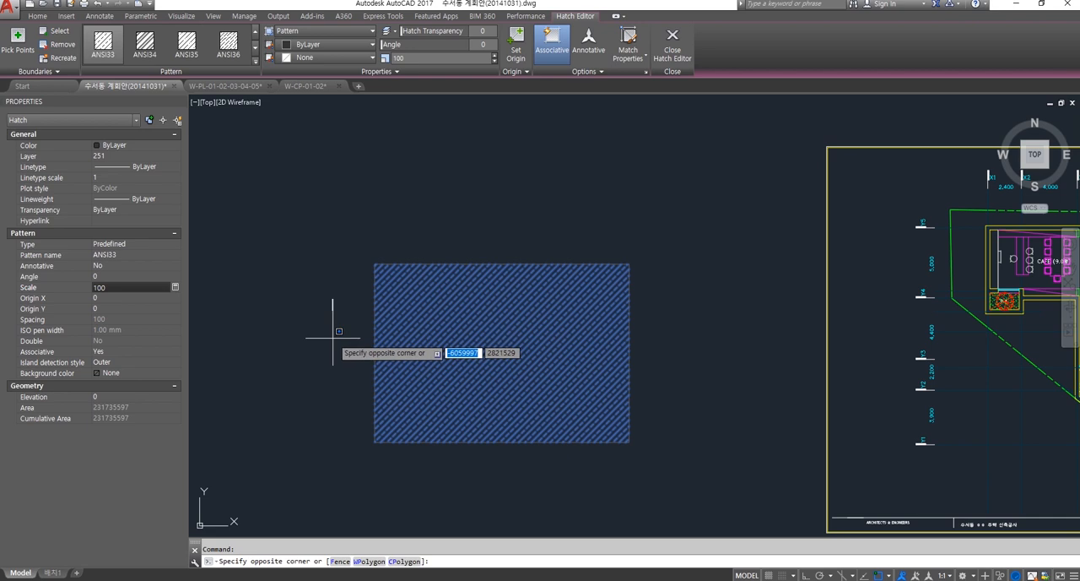
key(Escape)
scroll(441, 357, up, 3)
scroll(446, 357, down, 1)
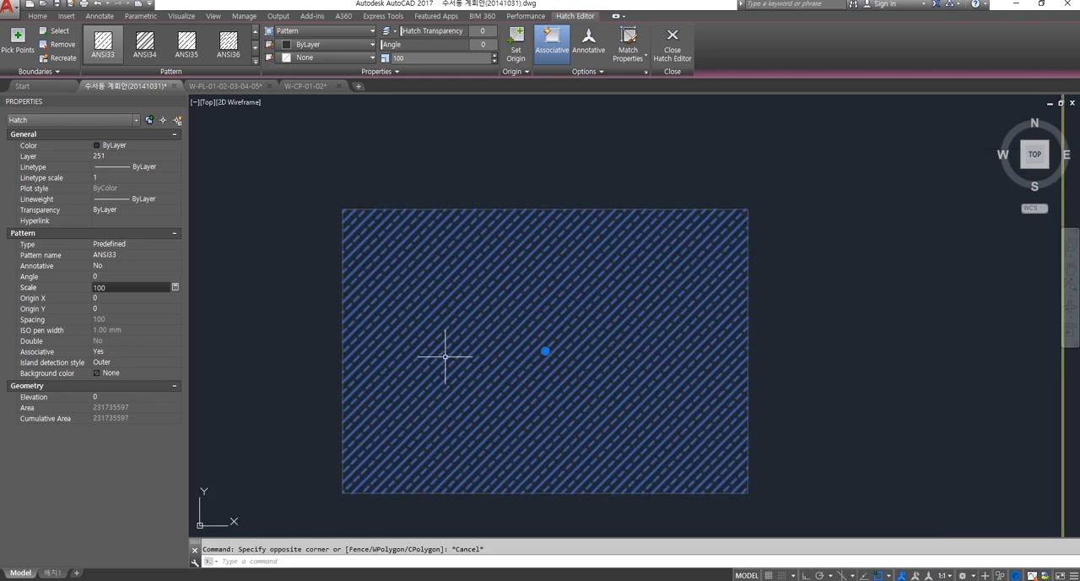
key(Escape)
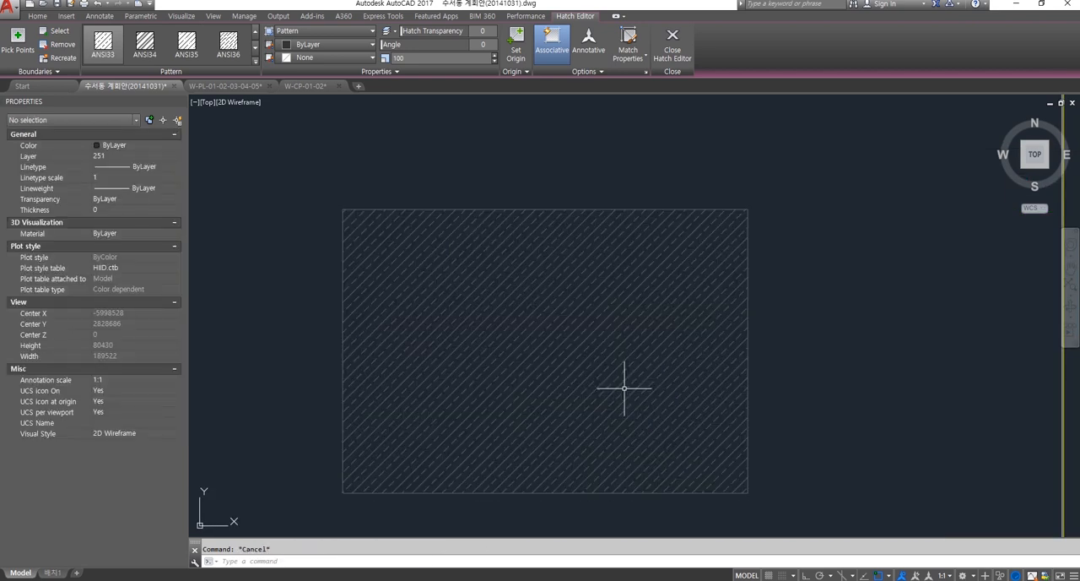
Step: Set the pattern angle of the rectangle's hatch to 45 and check it beside the plan sheets
click(550, 361)
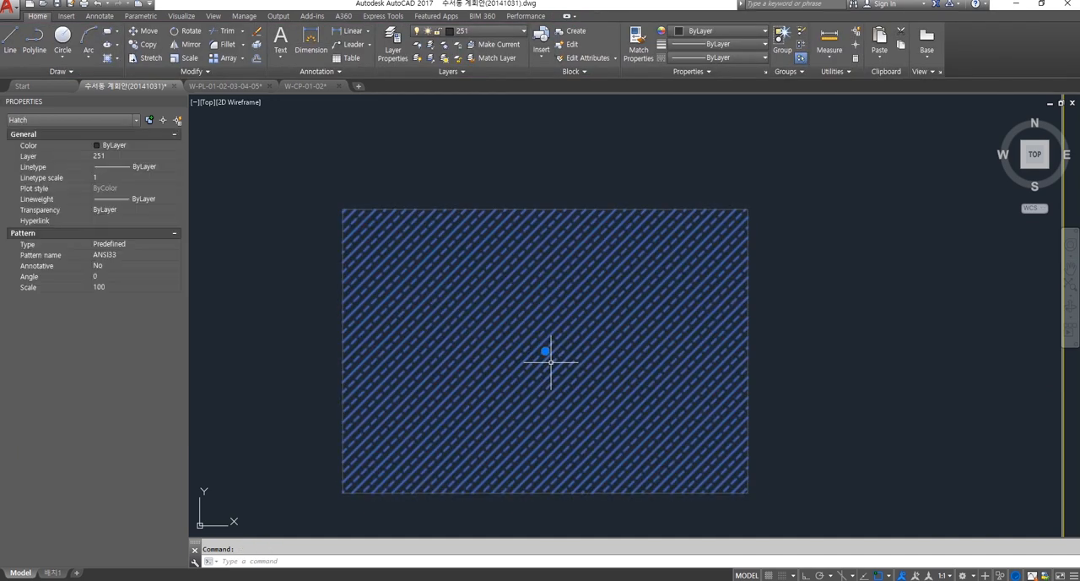
click(99, 276)
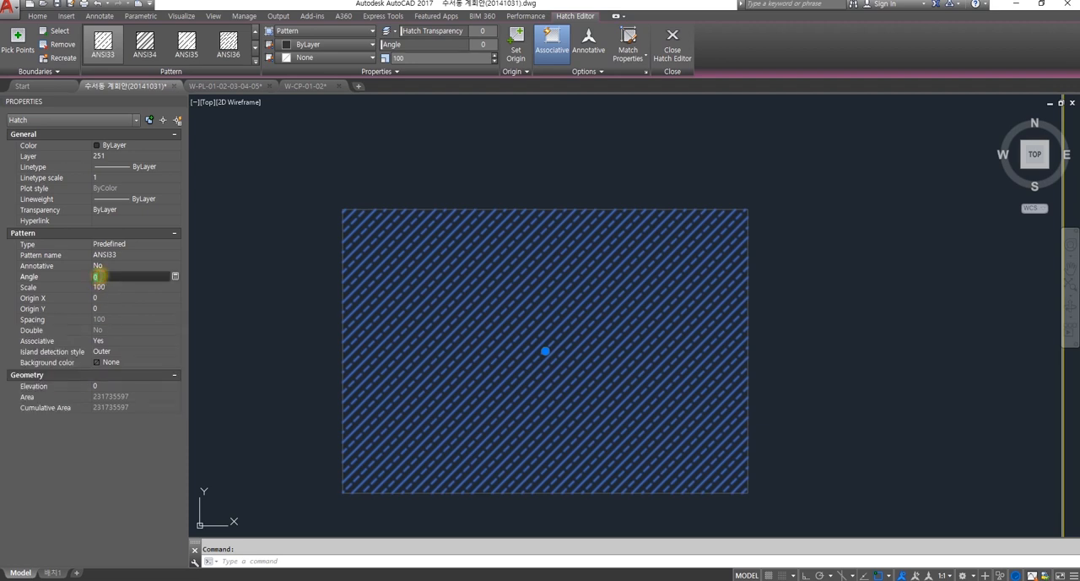
text(45)
click(250, 294)
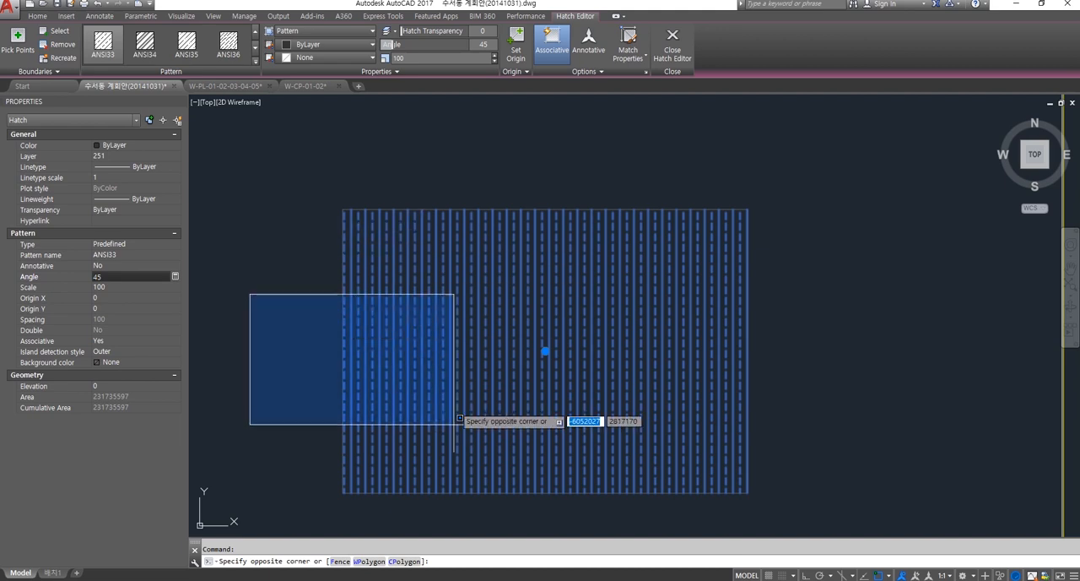
click(294, 283)
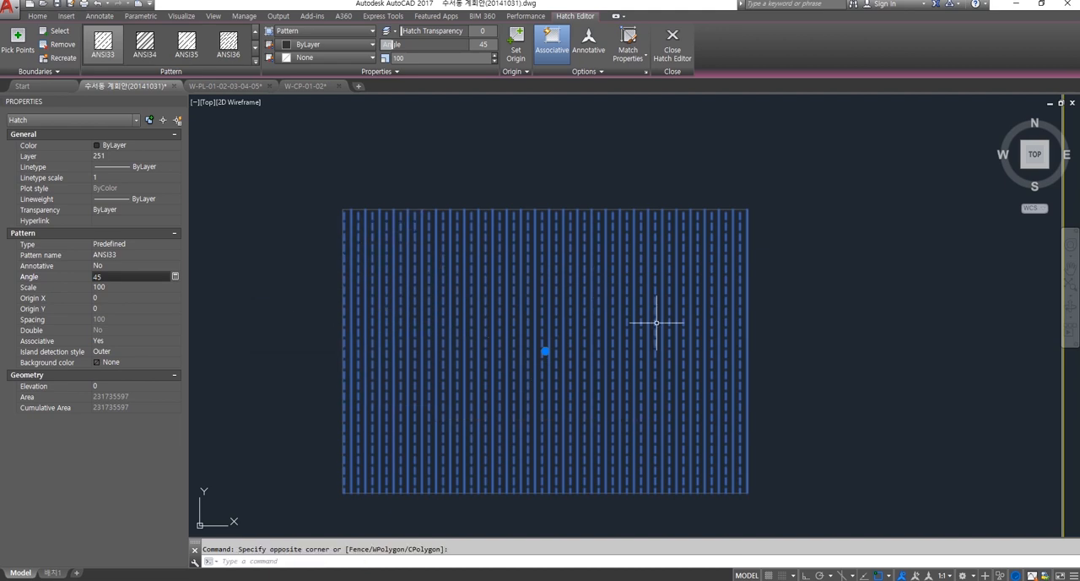
middle_drag(720, 390, 734, 367)
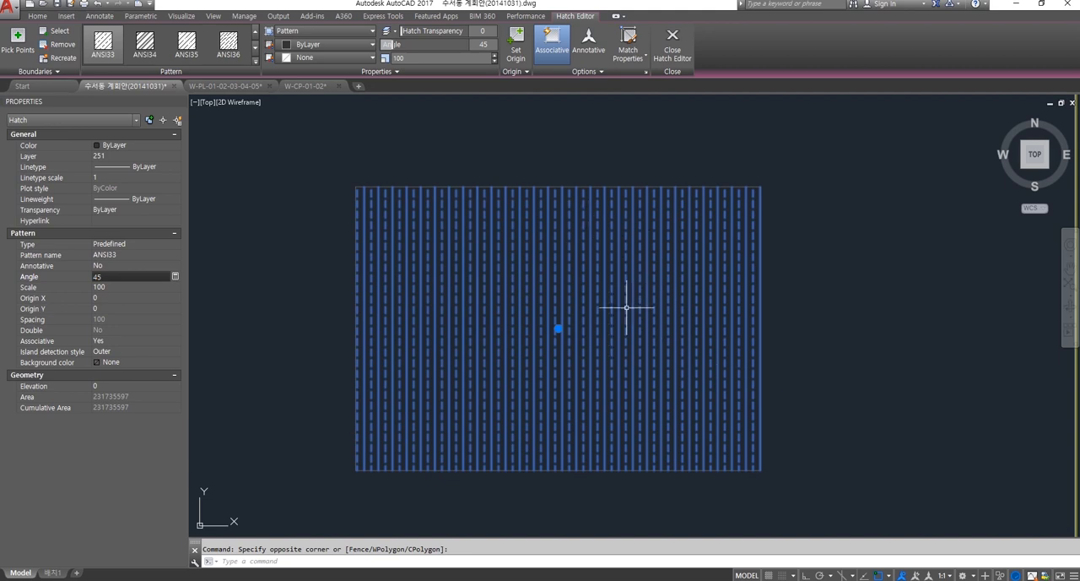
scroll(709, 393, down, 6)
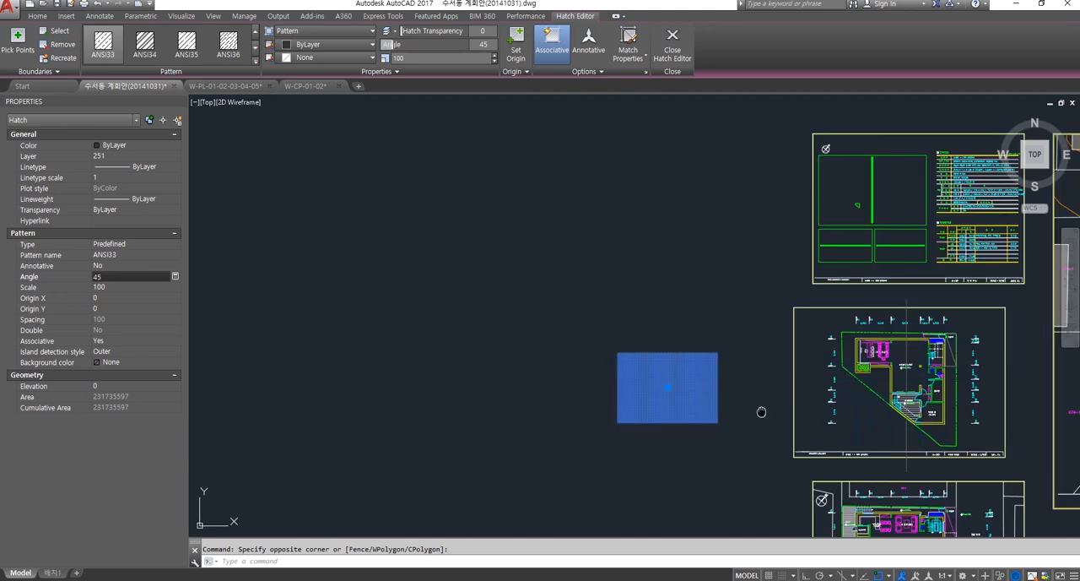
scroll(785, 405, up, 2)
key(Escape)
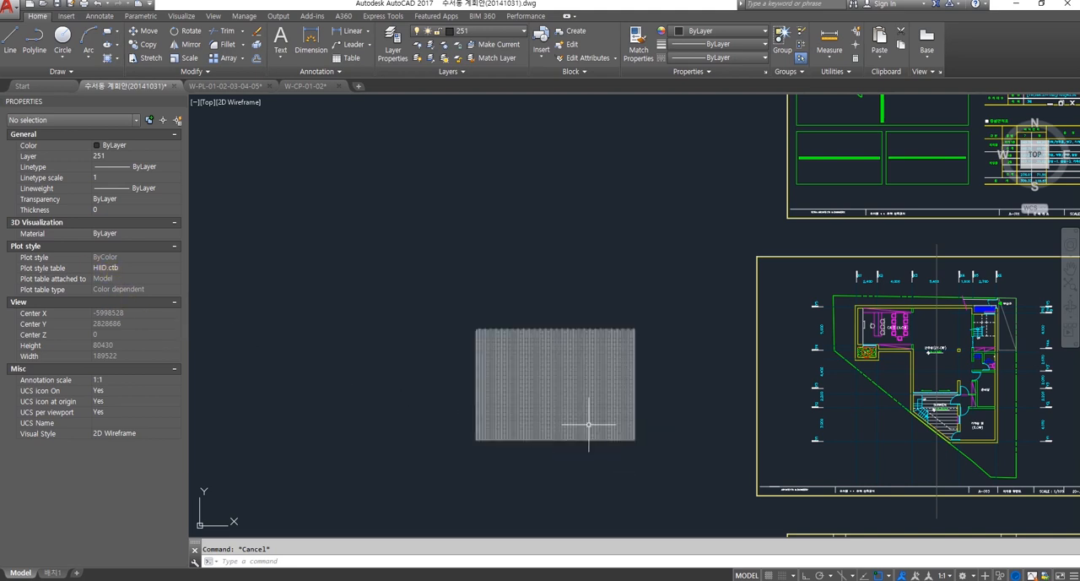
Step: Look over the hatched rectangle and the arrangement of all plan, site and overview sheets in model space
scroll(589, 420, up, 3)
scroll(567, 396, down, 3)
middle_drag(666, 405, 346, 317)
scroll(499, 363, down, 1)
scroll(500, 362, down, 1)
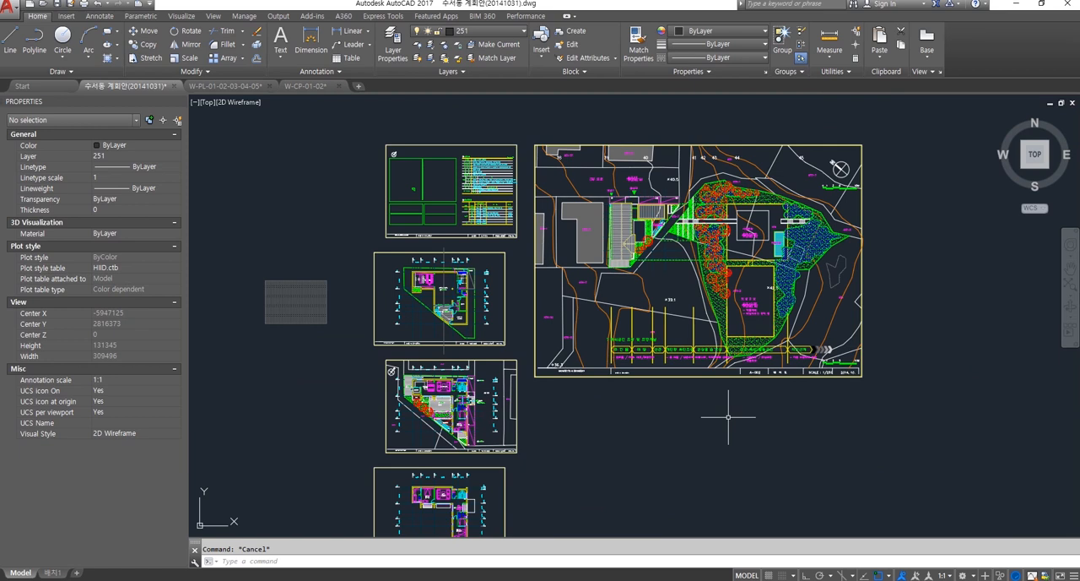
middle_drag(699, 429, 752, 383)
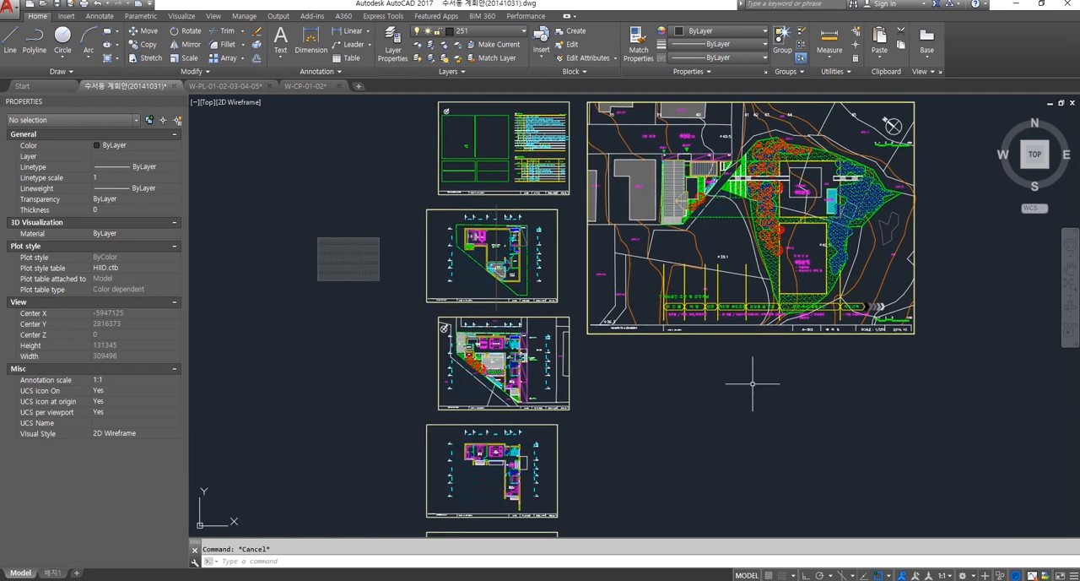
scroll(752, 383, down, 1)
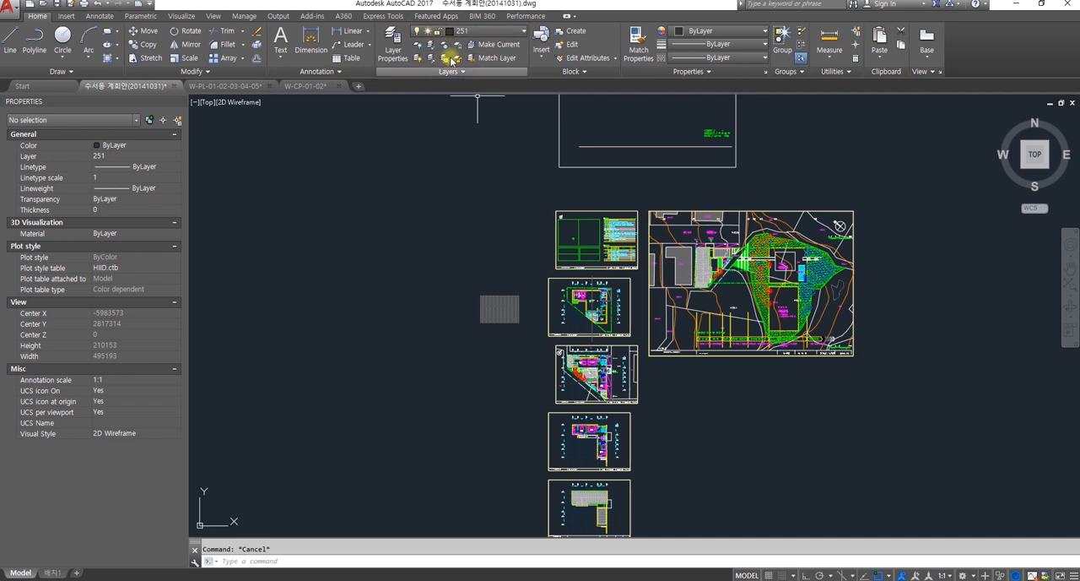
middle_drag(365, 305, 405, 275)
scroll(448, 334, down, 5)
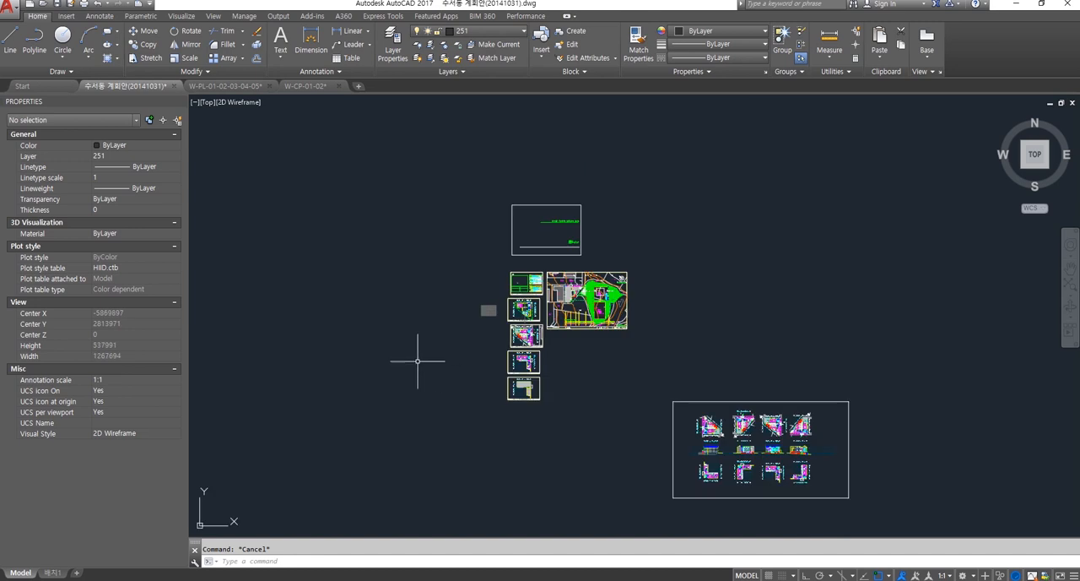
scroll(402, 333, up, 3)
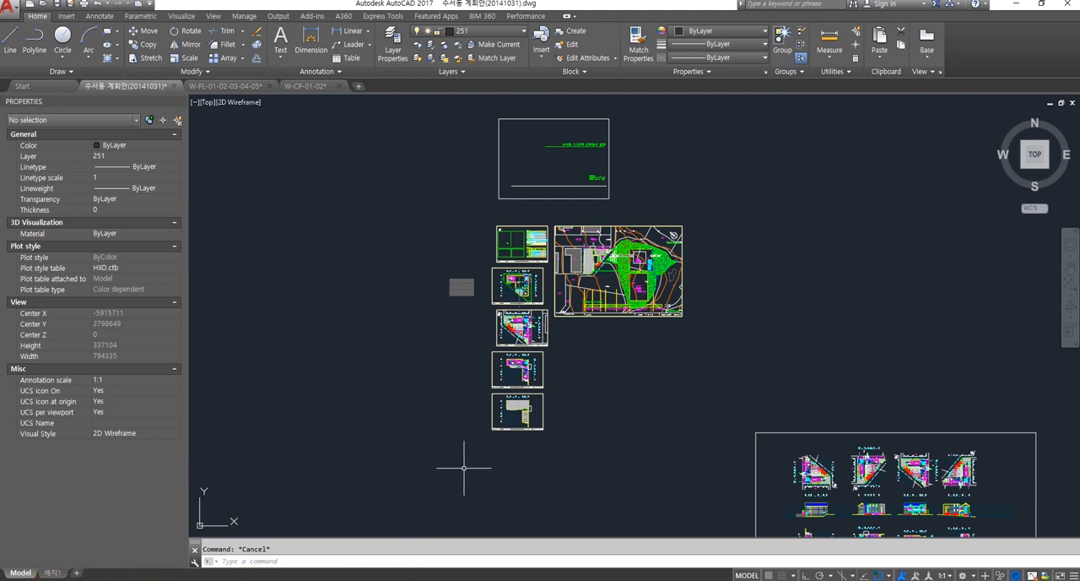
scroll(549, 396, up, 2)
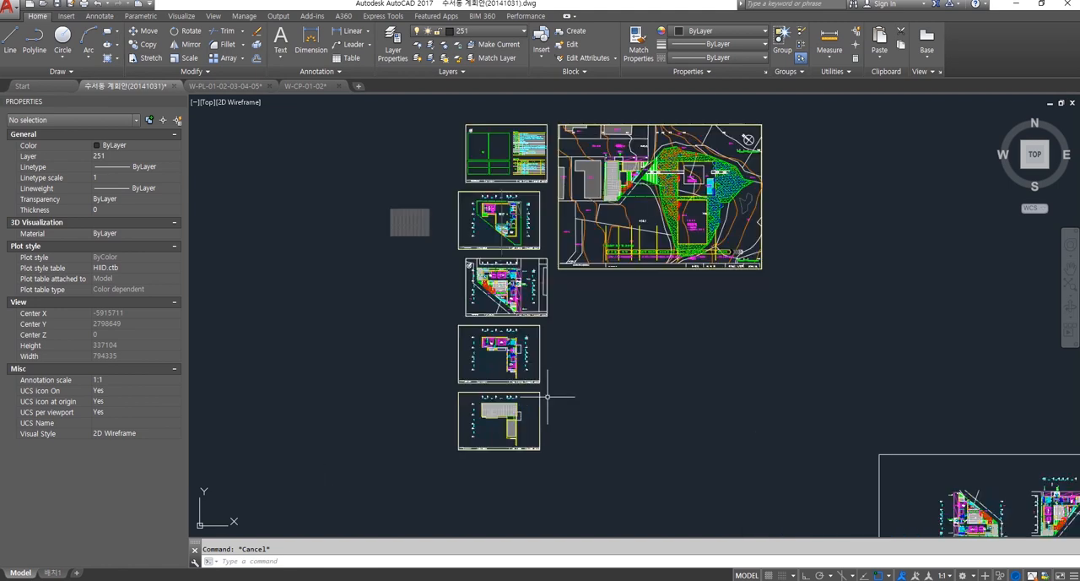
Step: Open the 배치1 layout and create a copy of it, placed before the original layout
click(52, 573)
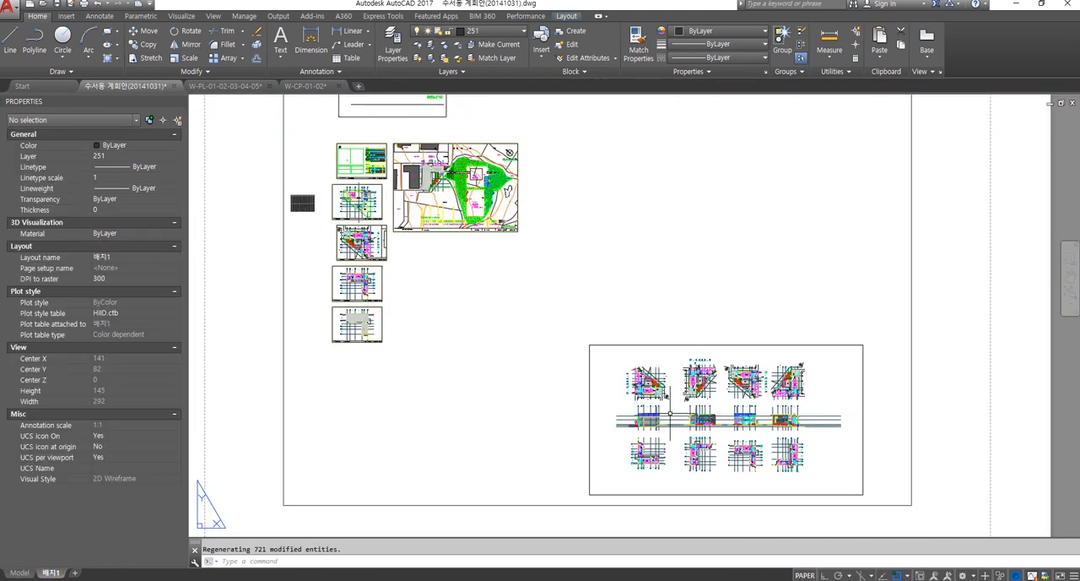
scroll(663, 412, up, 2)
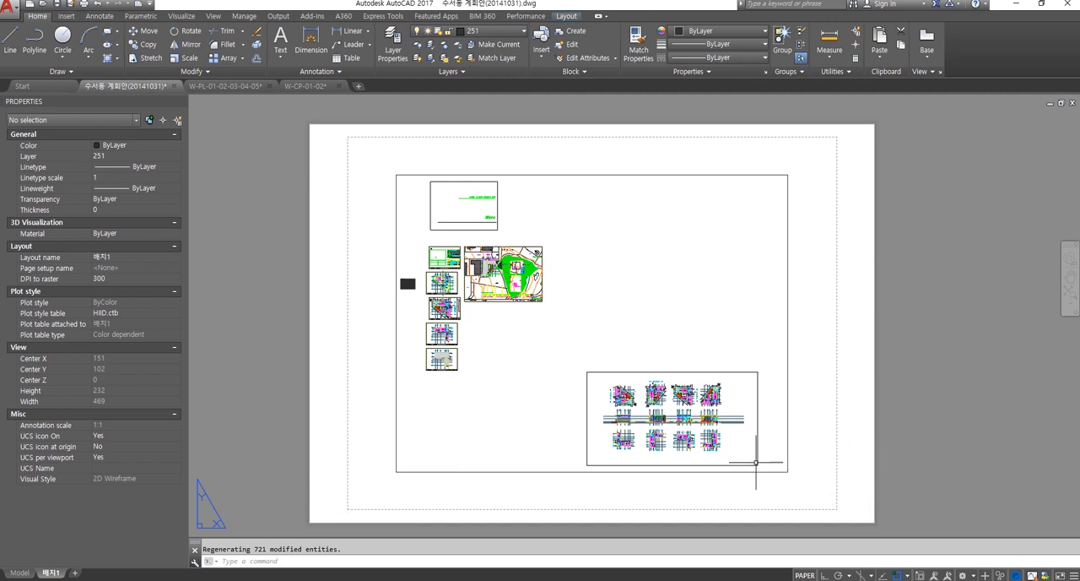
right_click(52, 572)
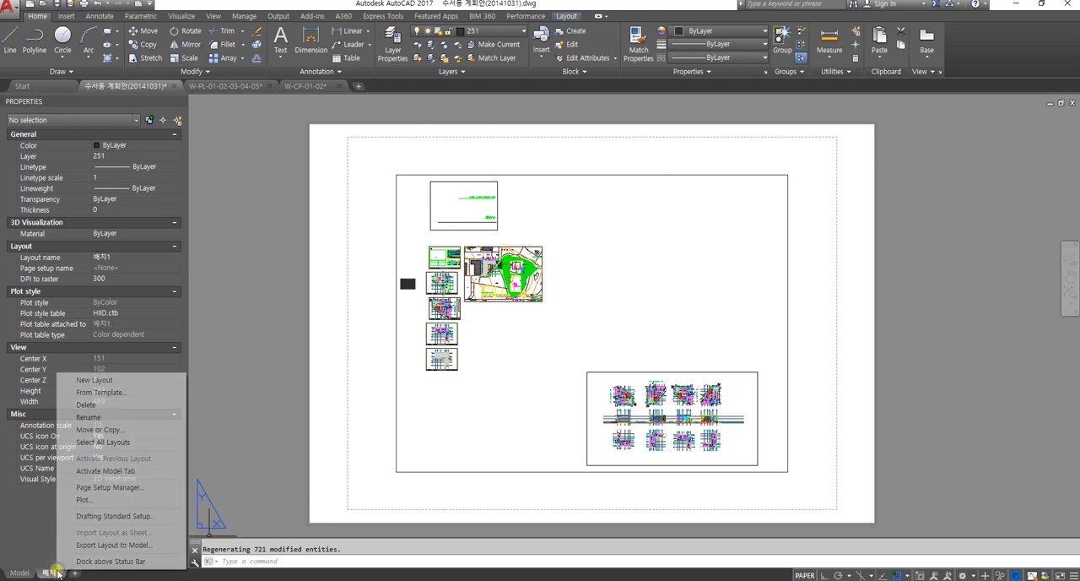
click(99, 429)
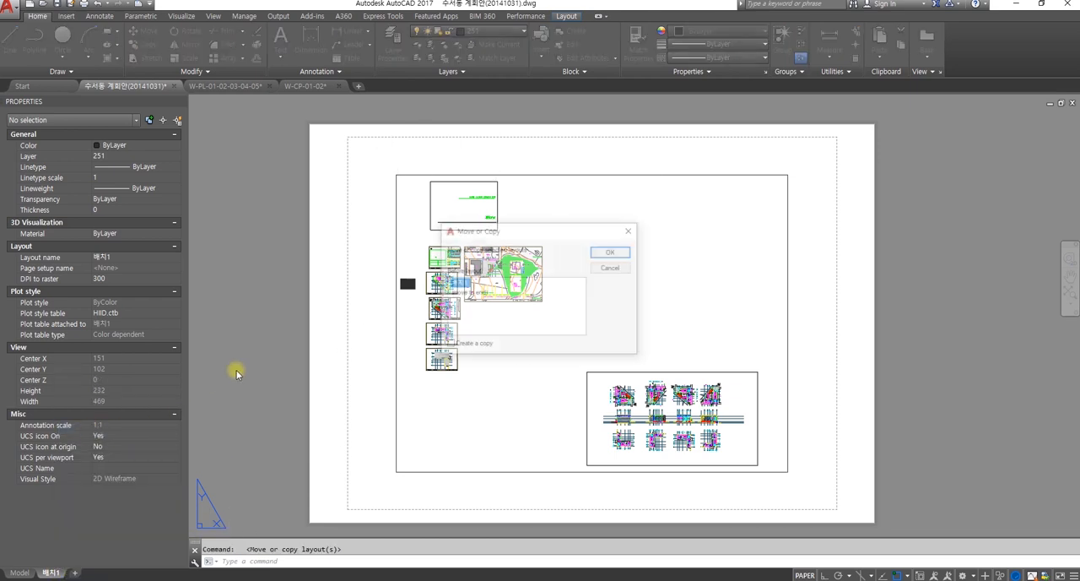
click(466, 350)
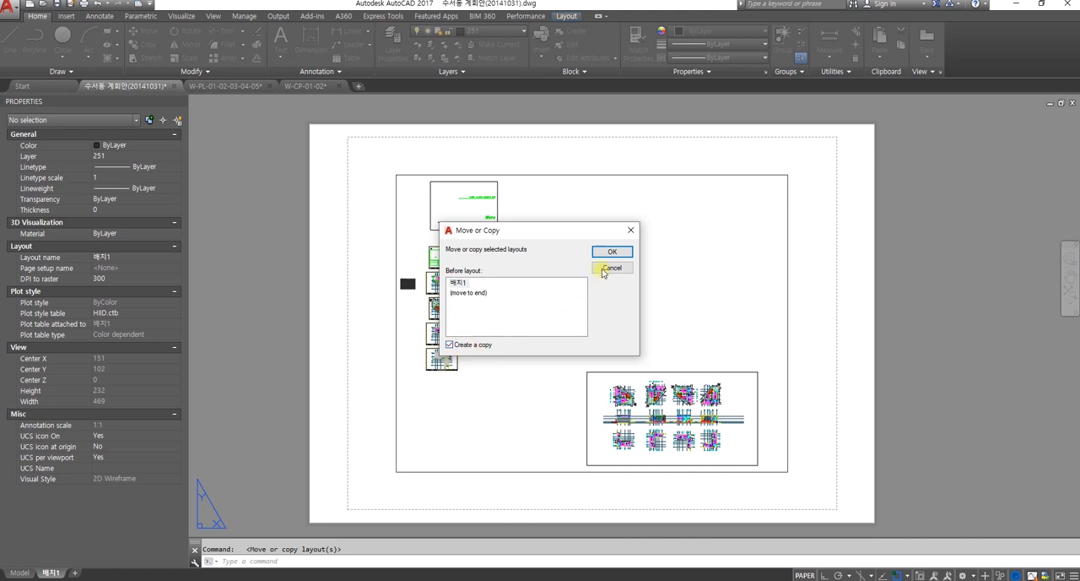
click(611, 252)
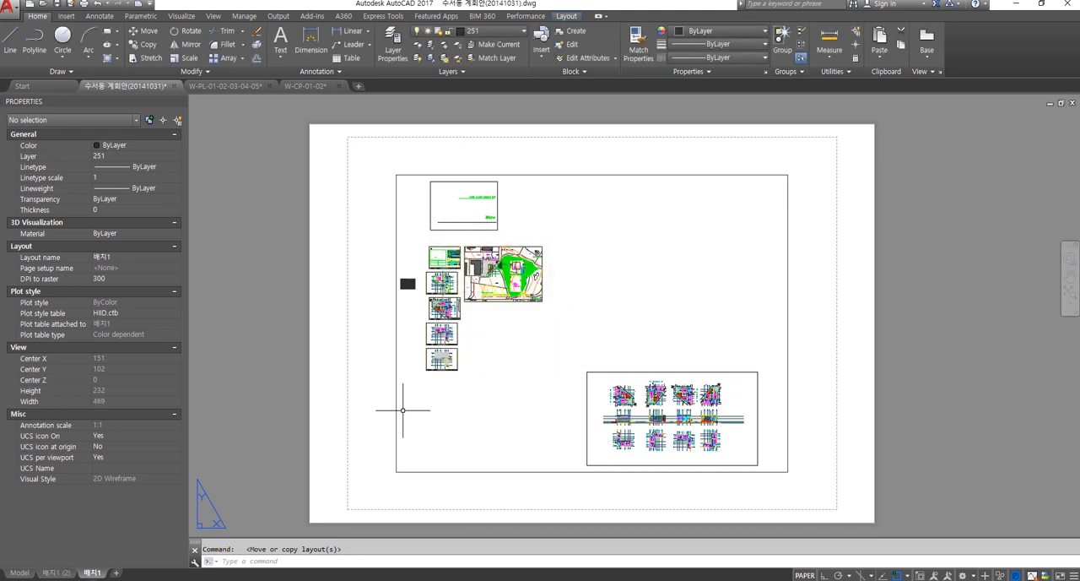
mouse_move(53, 575)
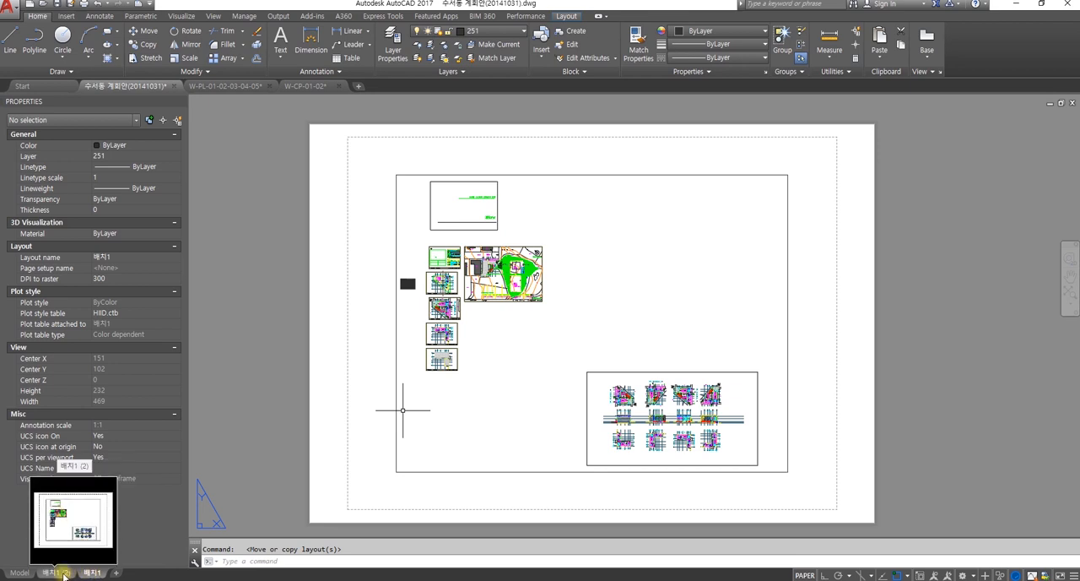
mouse_move(96, 575)
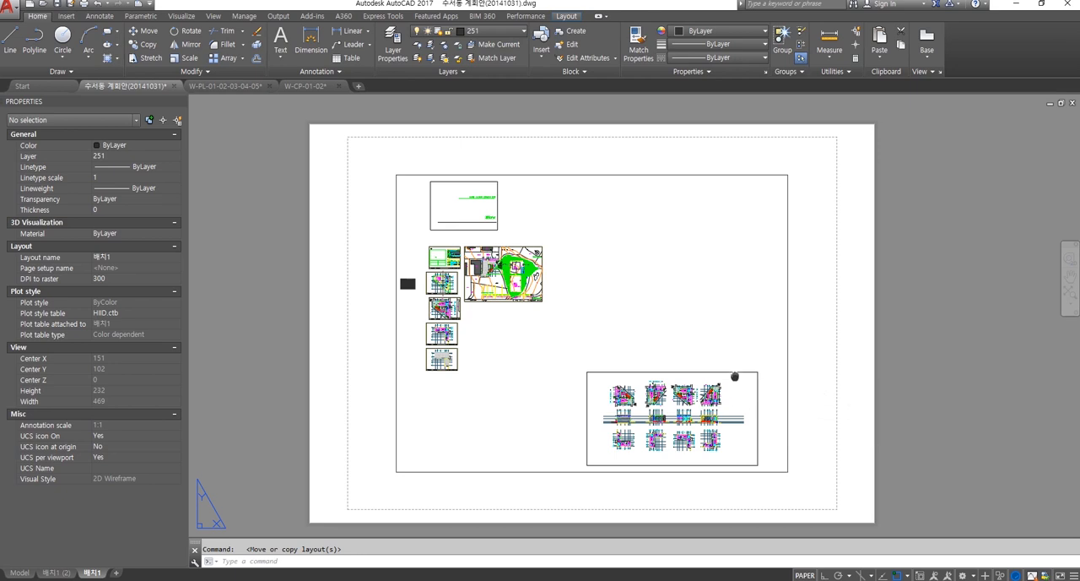
scroll(515, 318, up, 2)
scroll(566, 313, down, 3)
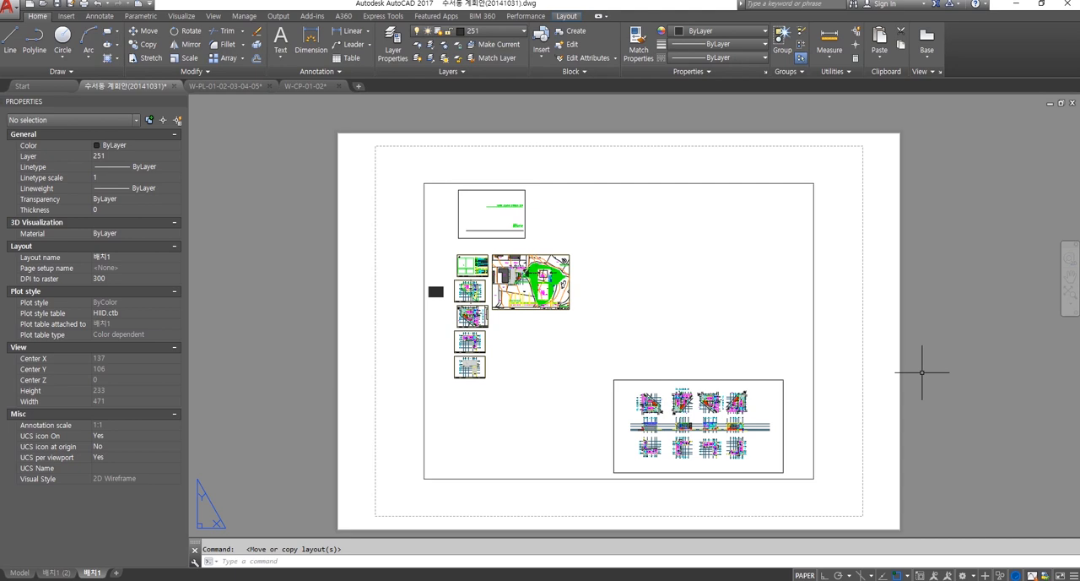
middle_drag(917, 376, 897, 379)
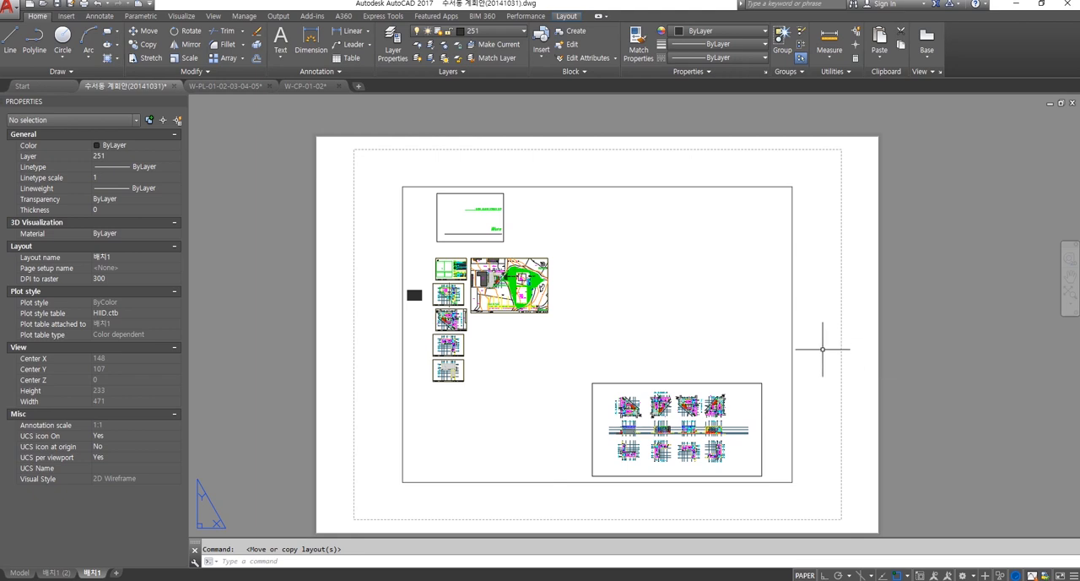
mouse_move(814, 354)
middle_down()
mouse_move(821, 380)
mouse_move(819, 368)
middle_up()
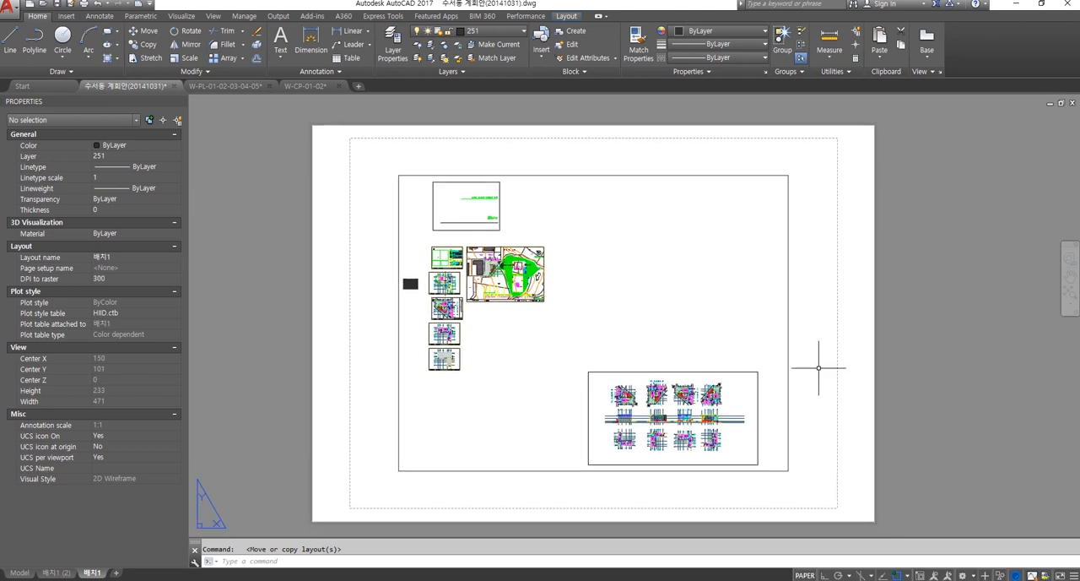